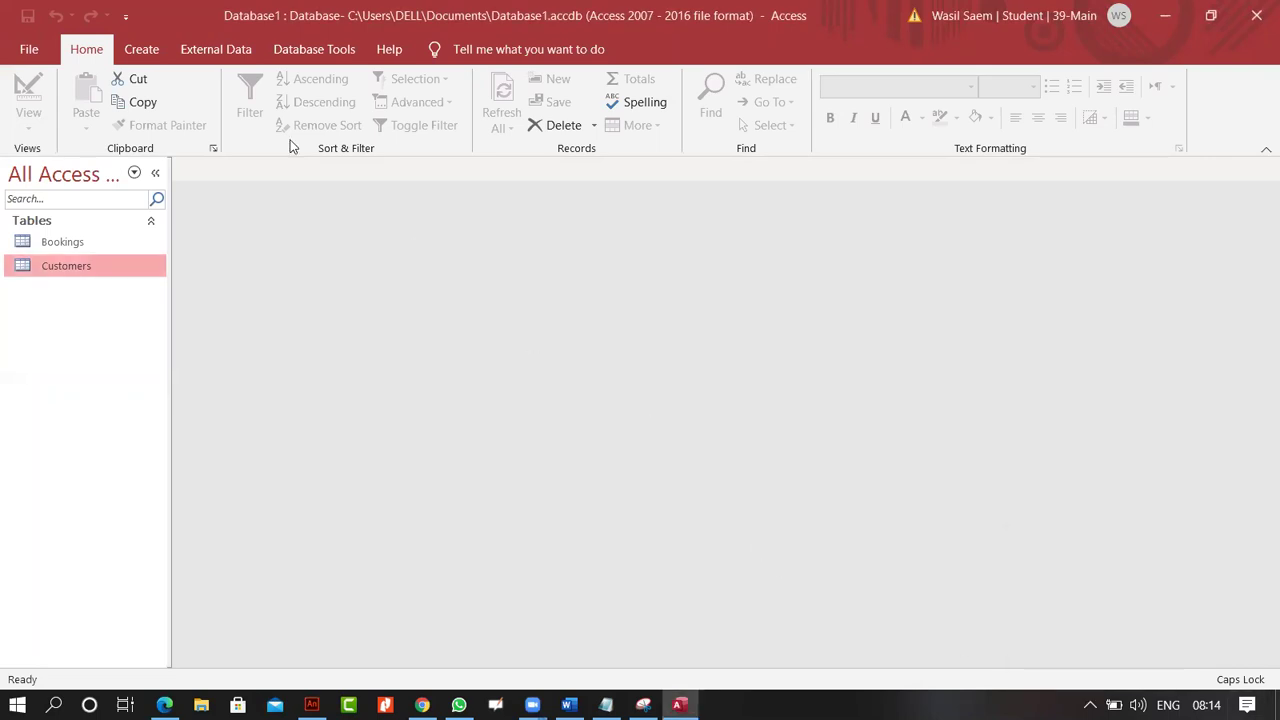
# Add the Bookings and Customers tables to the relationships layout and space them apart.
pyautogui.click(306, 53)
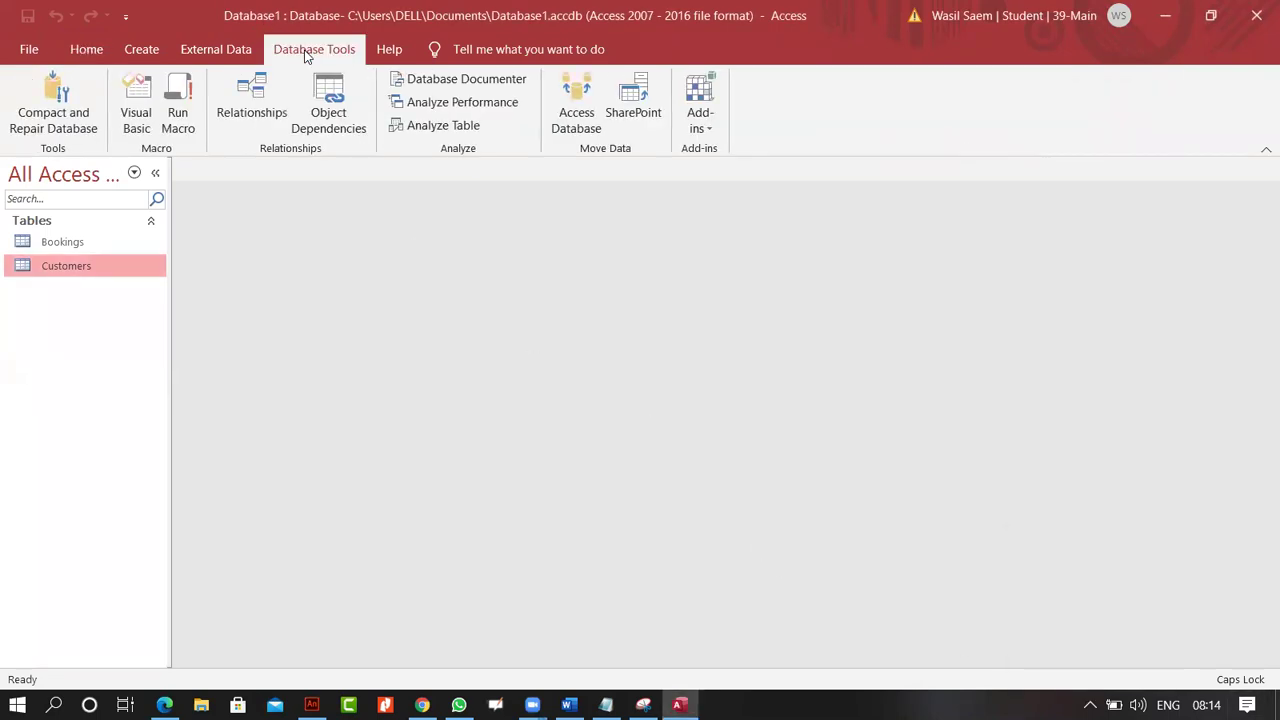
pyautogui.click(251, 100)
pyautogui.press('Down')
pyautogui.hotkey('shift', 'Up')
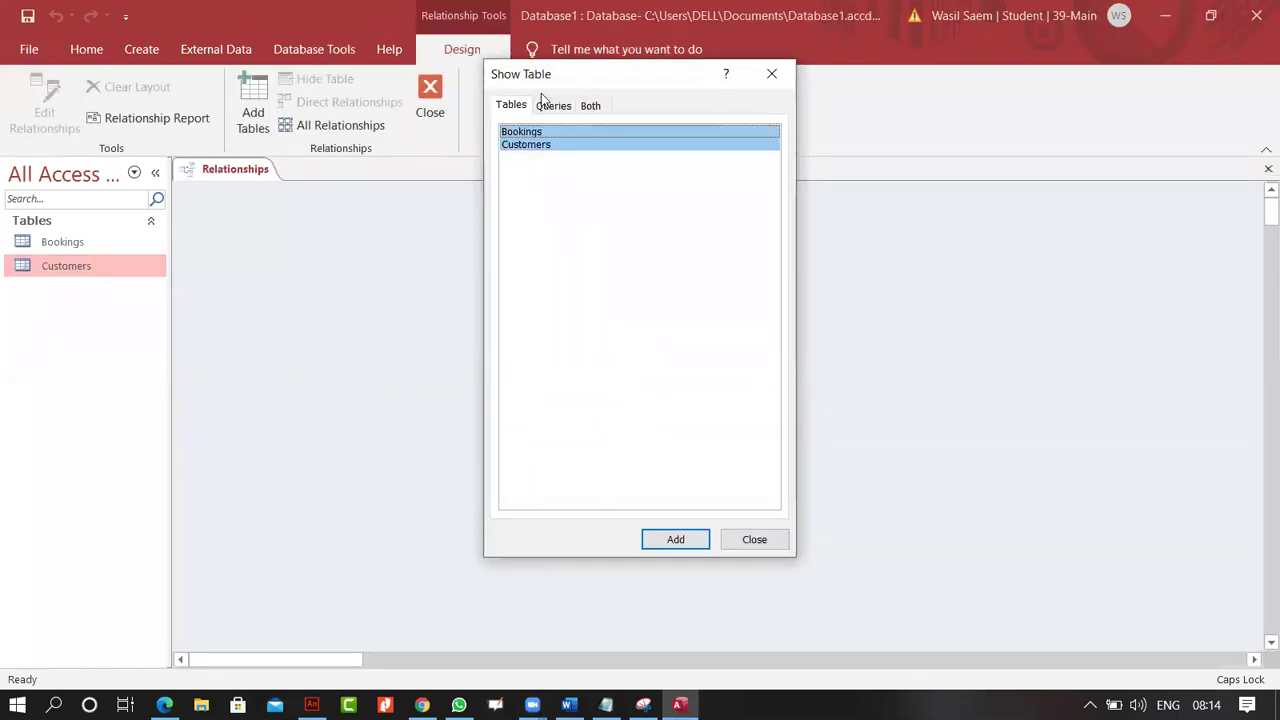
pyautogui.click(684, 539)
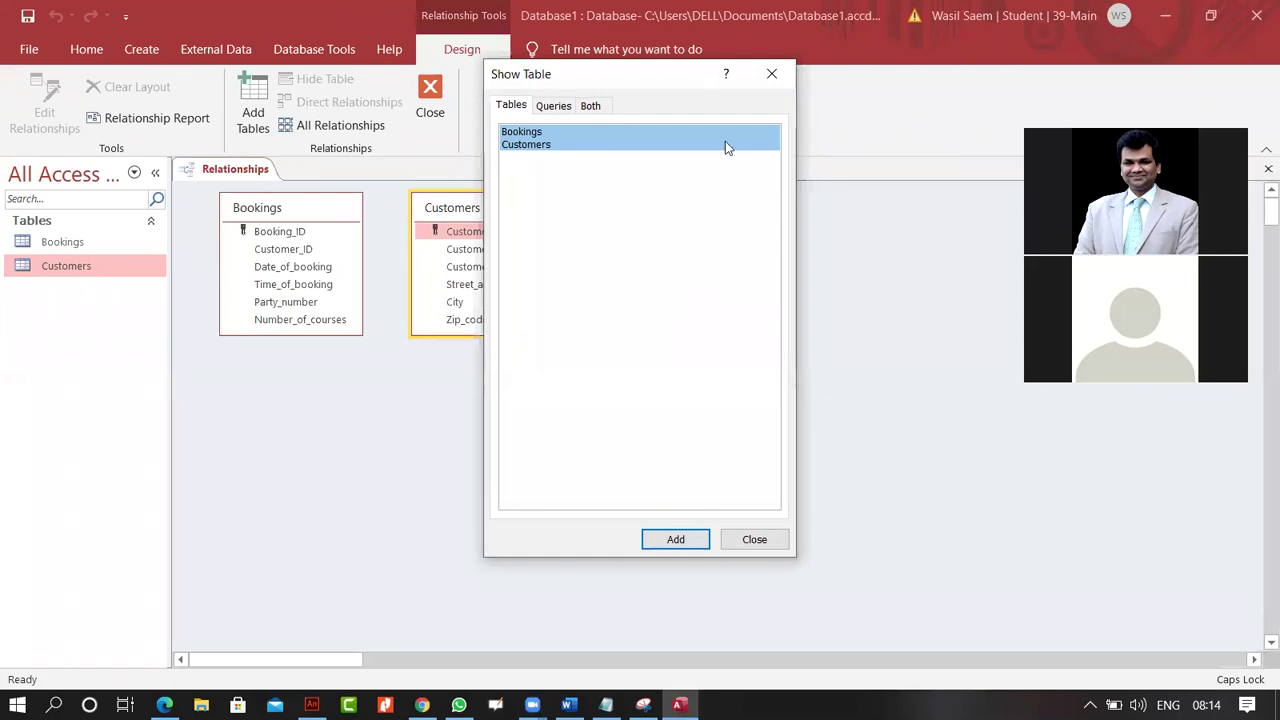
pyautogui.click(772, 72)
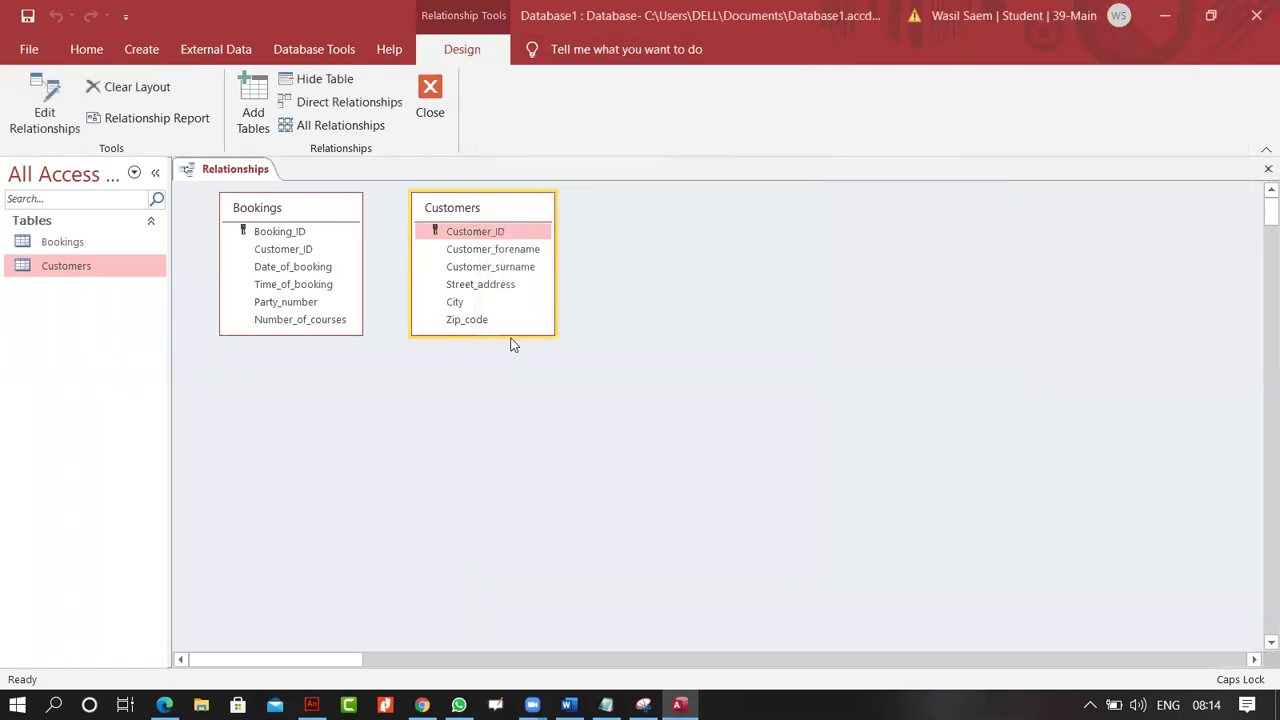
pyautogui.moveTo(514, 207); pyautogui.dragTo(735, 211)
pyautogui.moveTo(279, 213); pyautogui.dragTo(422, 212)
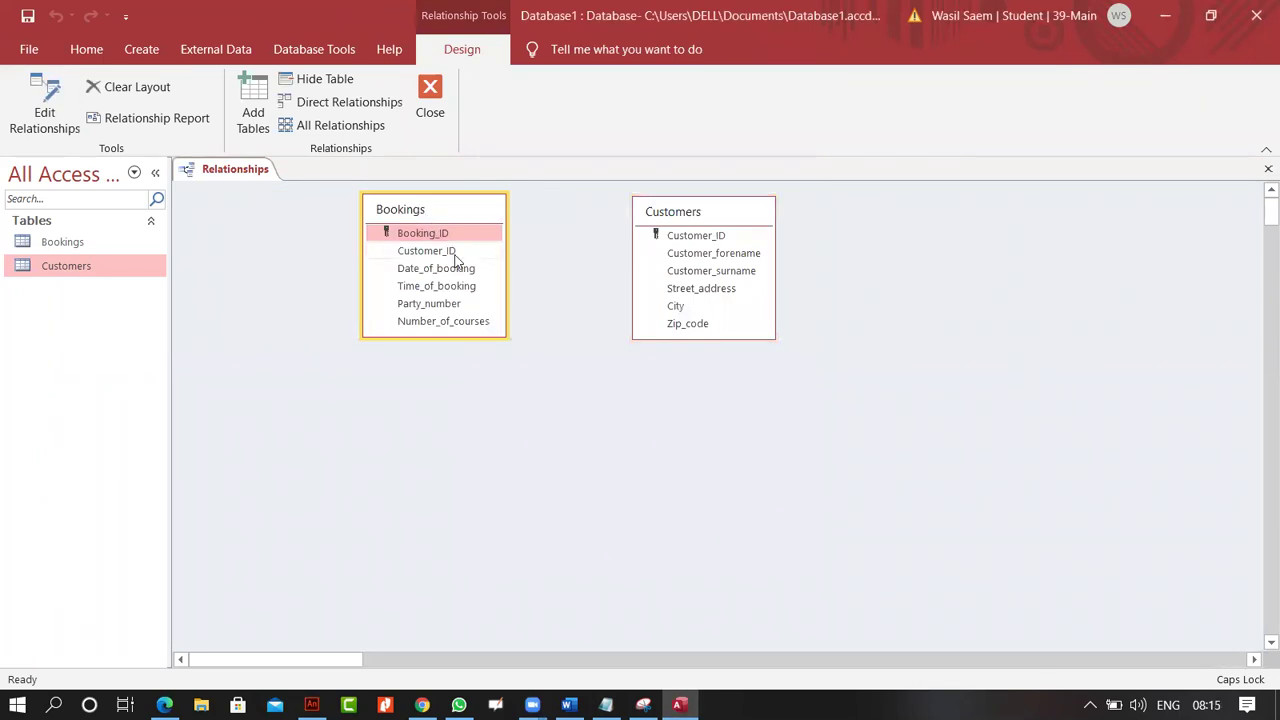
# Create a relationship from Customer_ID in Customers to Customer_ID in Bookings, leaving Enforce Referential Integrity off.
pyautogui.click(450, 252)
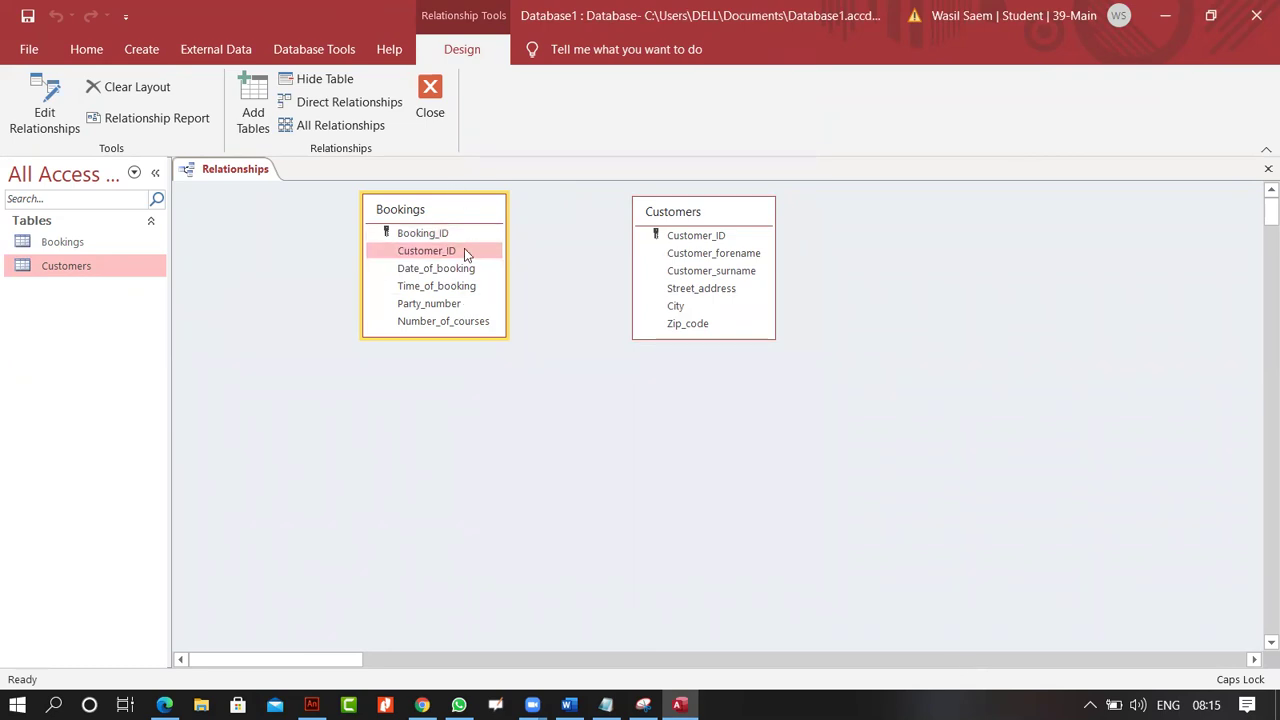
pyautogui.moveTo(464, 252); pyautogui.dragTo(692, 240)
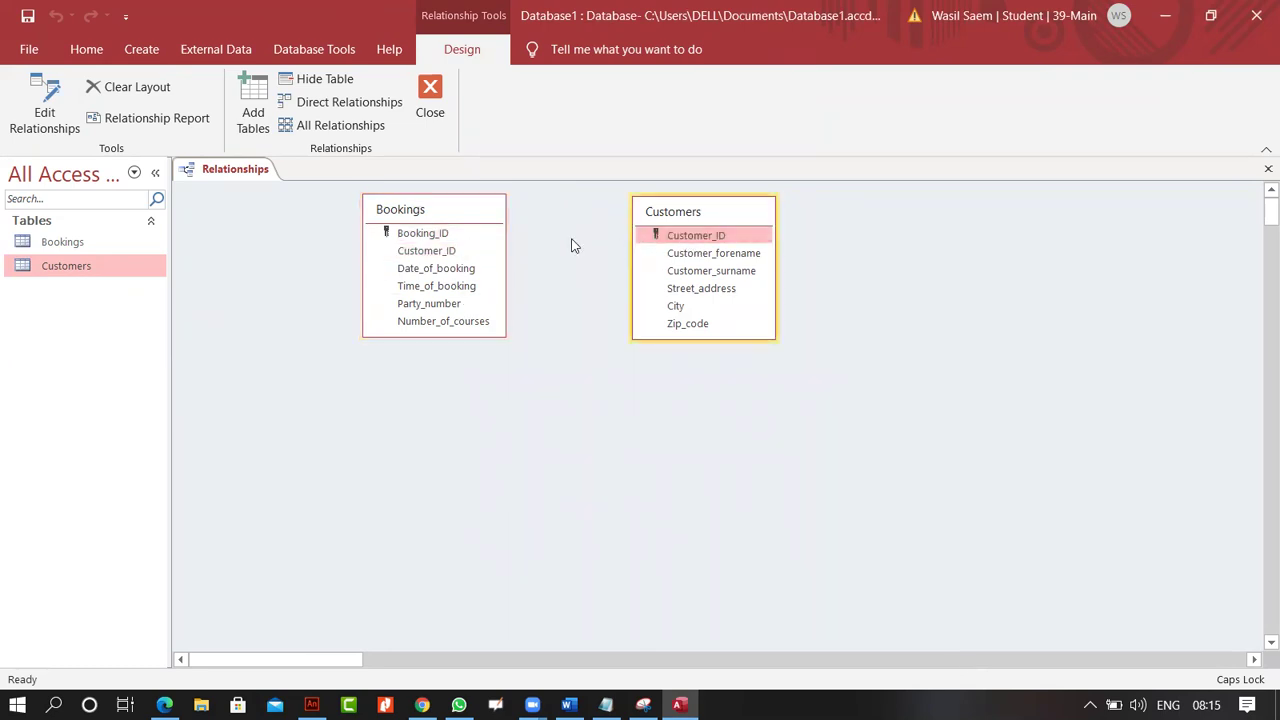
pyautogui.click(706, 240)
pyautogui.moveTo(706, 230); pyautogui.dragTo(440, 257)
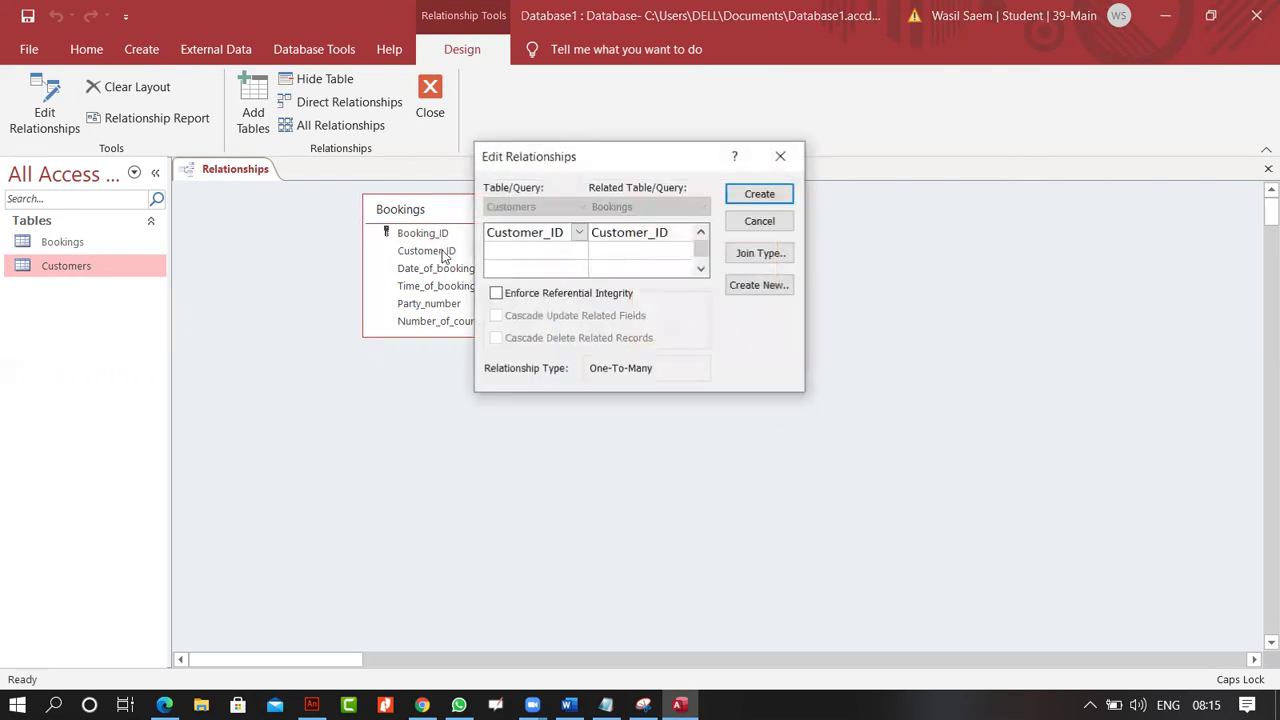
pyautogui.click(762, 195)
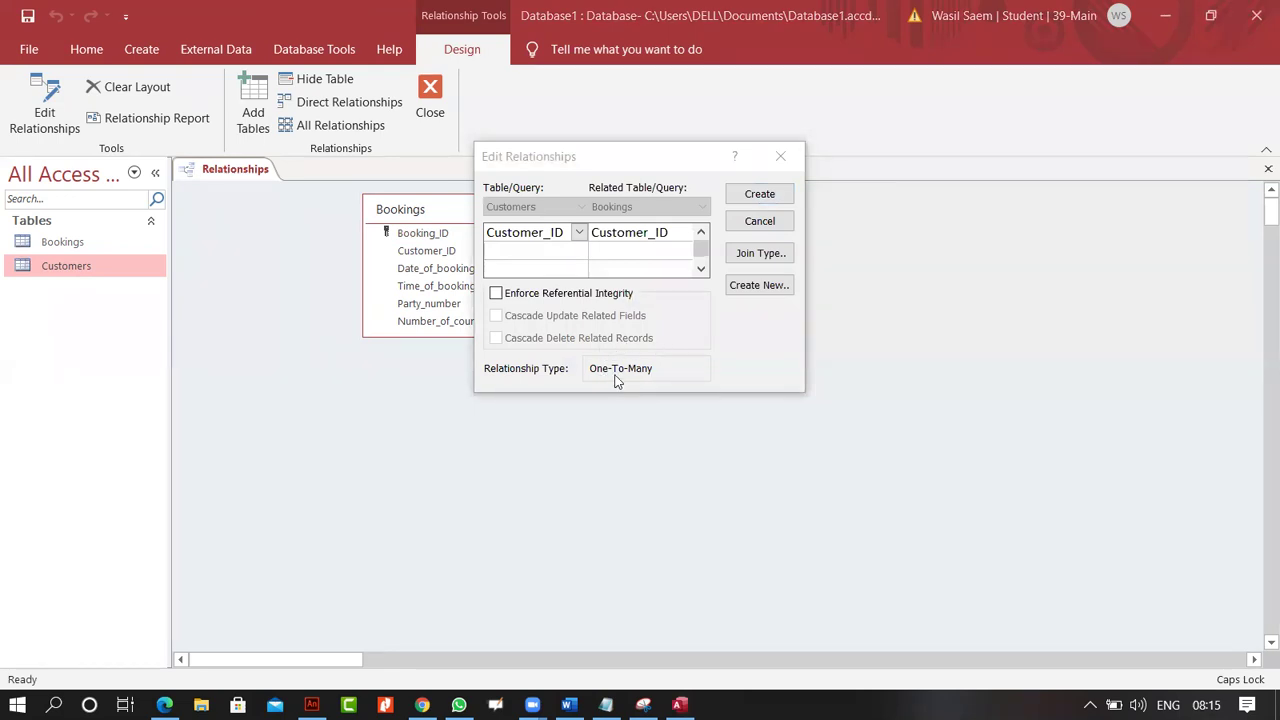
pyautogui.click(757, 197)
# Rearrange the Bookings and Customers tables roughly side by side, then save and close the relationships layout.
pyautogui.moveTo(707, 210); pyautogui.dragTo(813, 263)
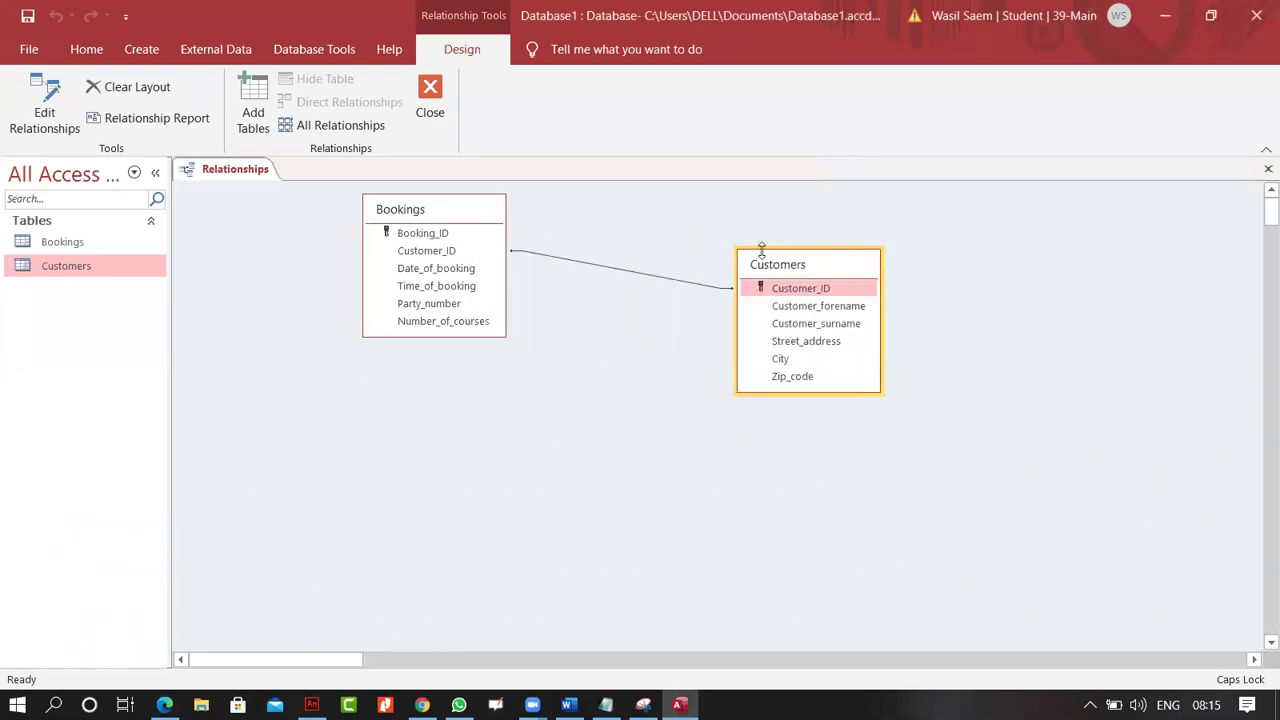
pyautogui.moveTo(487, 218); pyautogui.dragTo(496, 267)
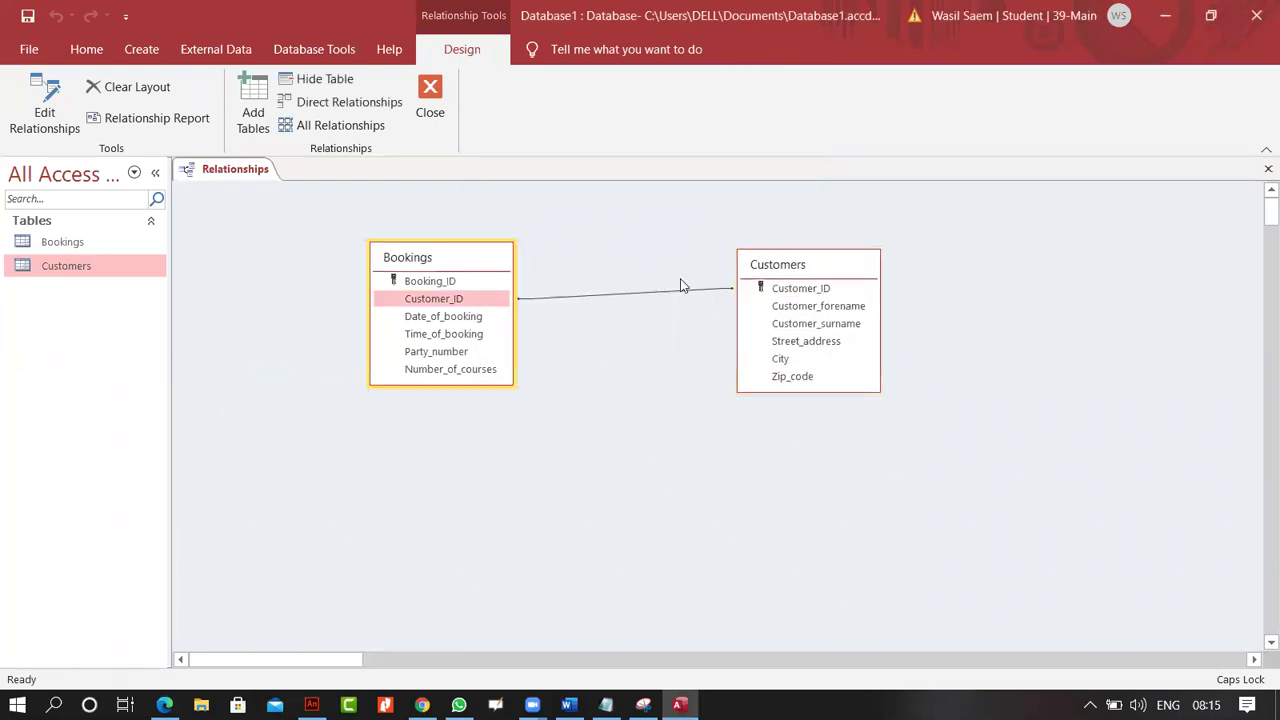
pyautogui.moveTo(768, 270); pyautogui.dragTo(738, 274)
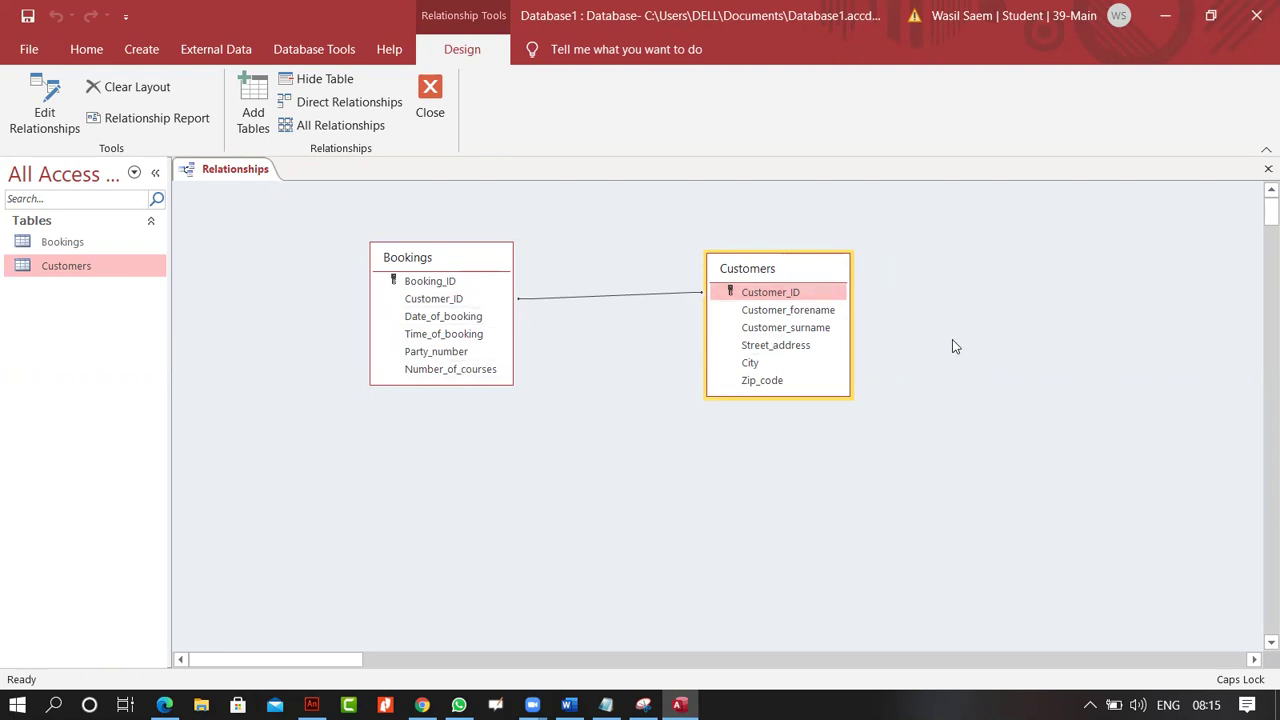
pyautogui.click(1262, 166)
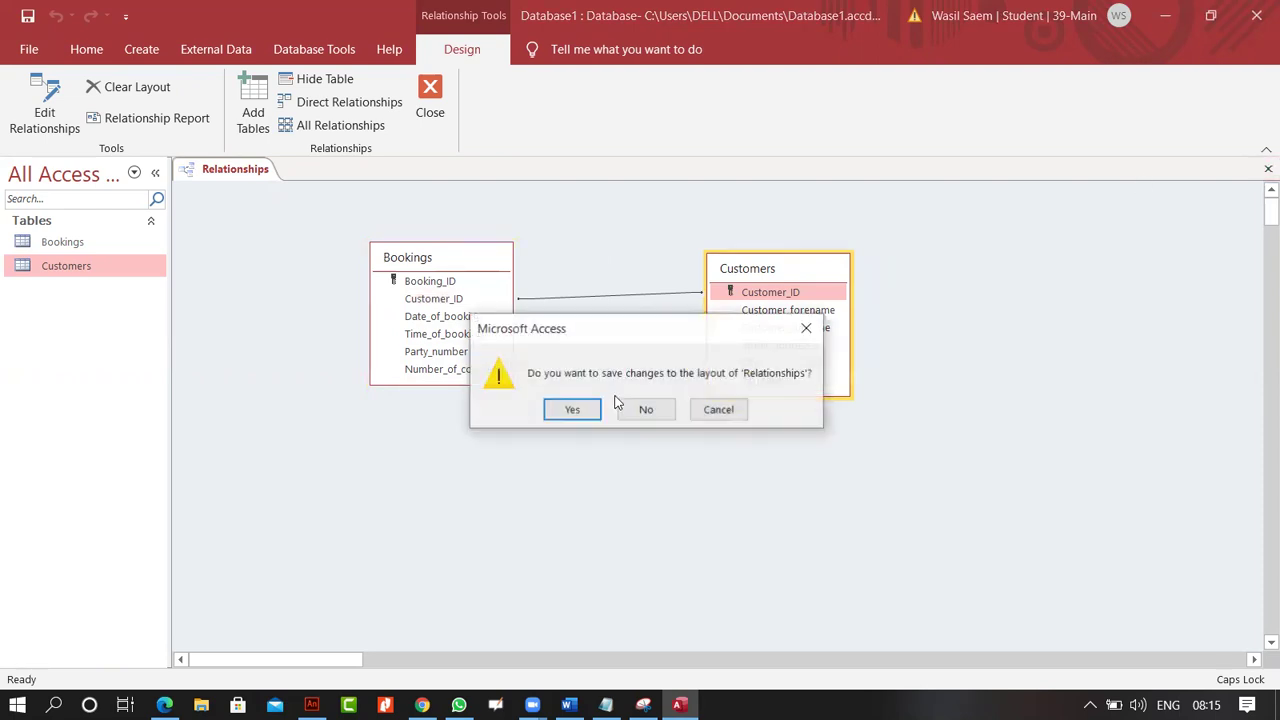
pyautogui.click(588, 409)
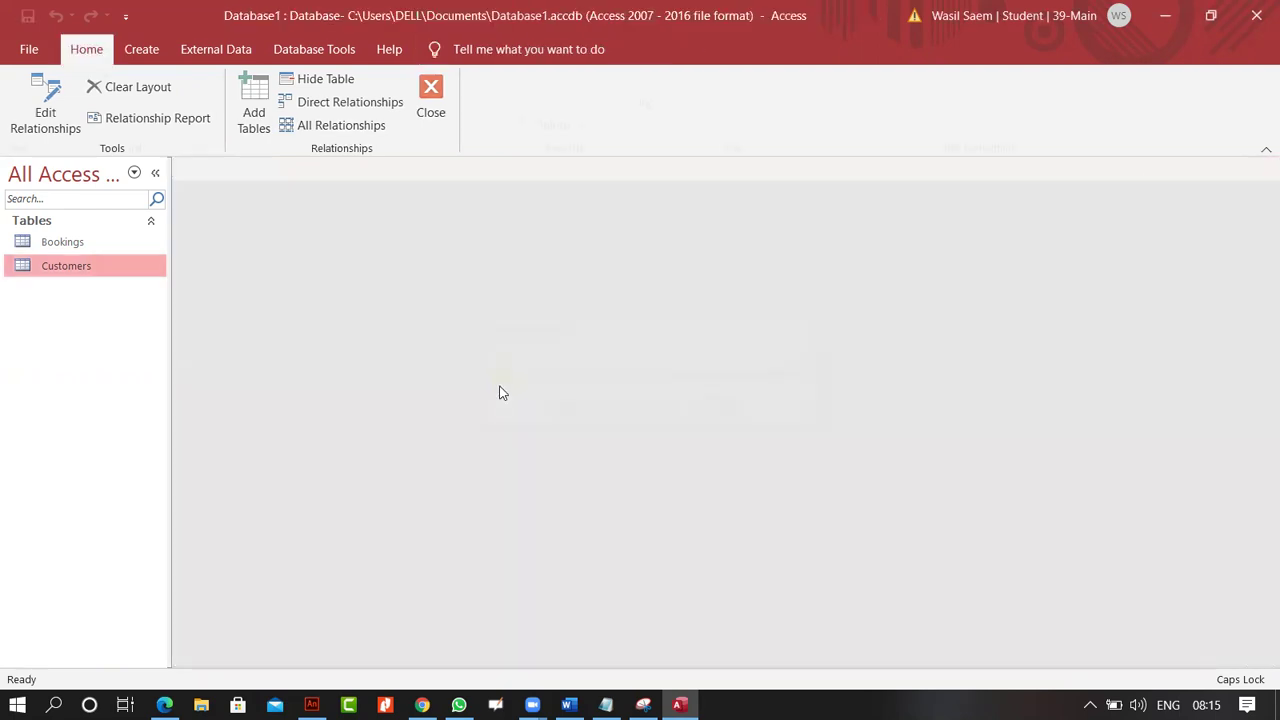
# Open the Bookings and Customers tables and inspect the linked booking records of various customers in the Customers list.
pyautogui.doubleClick(72, 240)
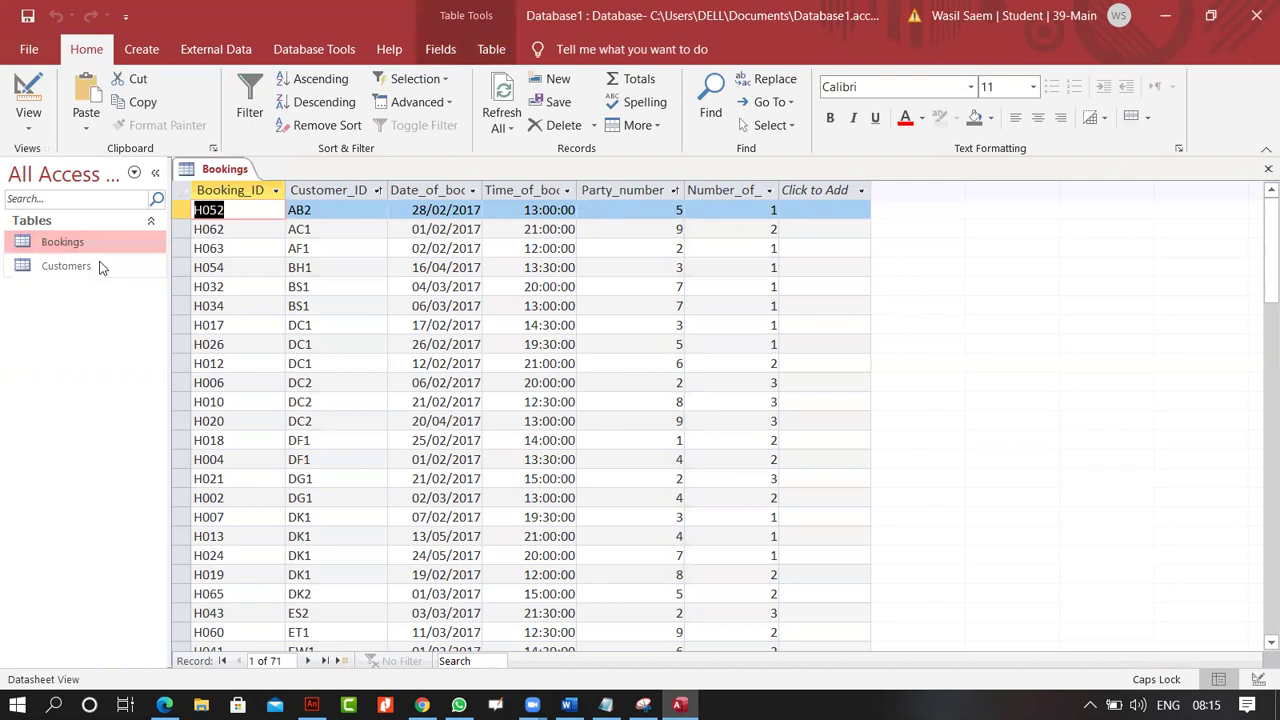
pyautogui.doubleClick(101, 264)
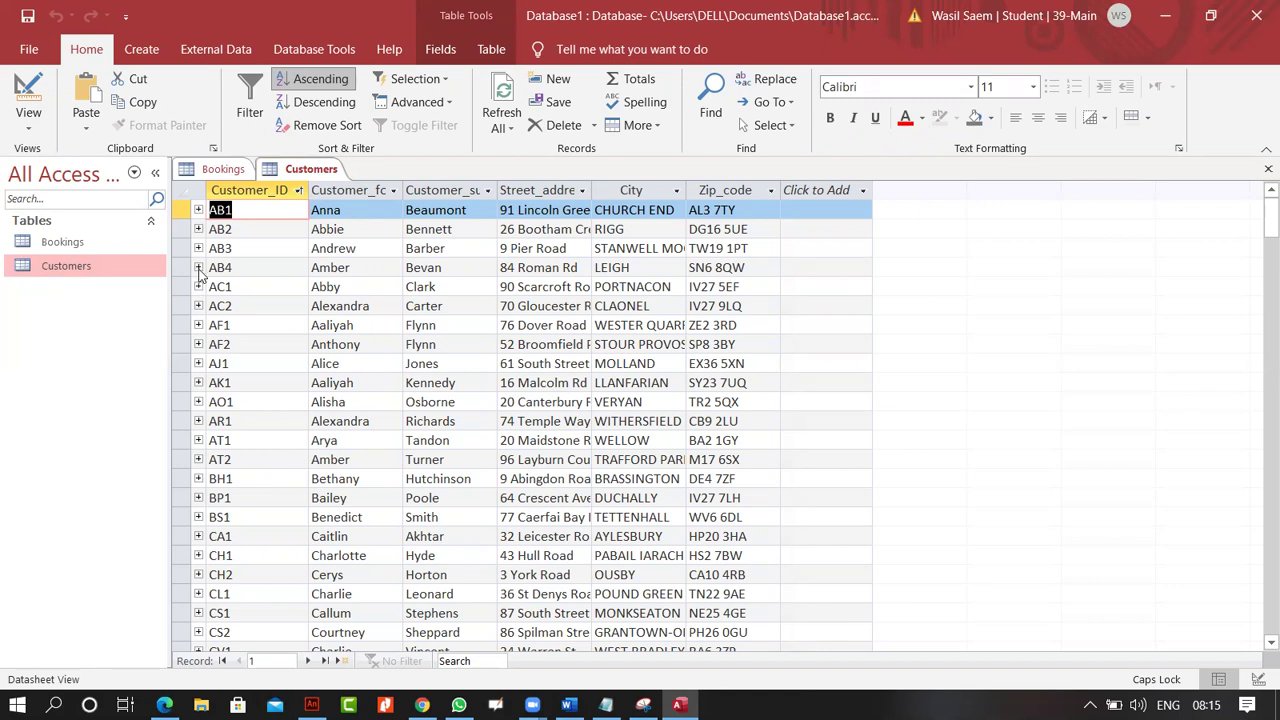
pyautogui.click(198, 230)
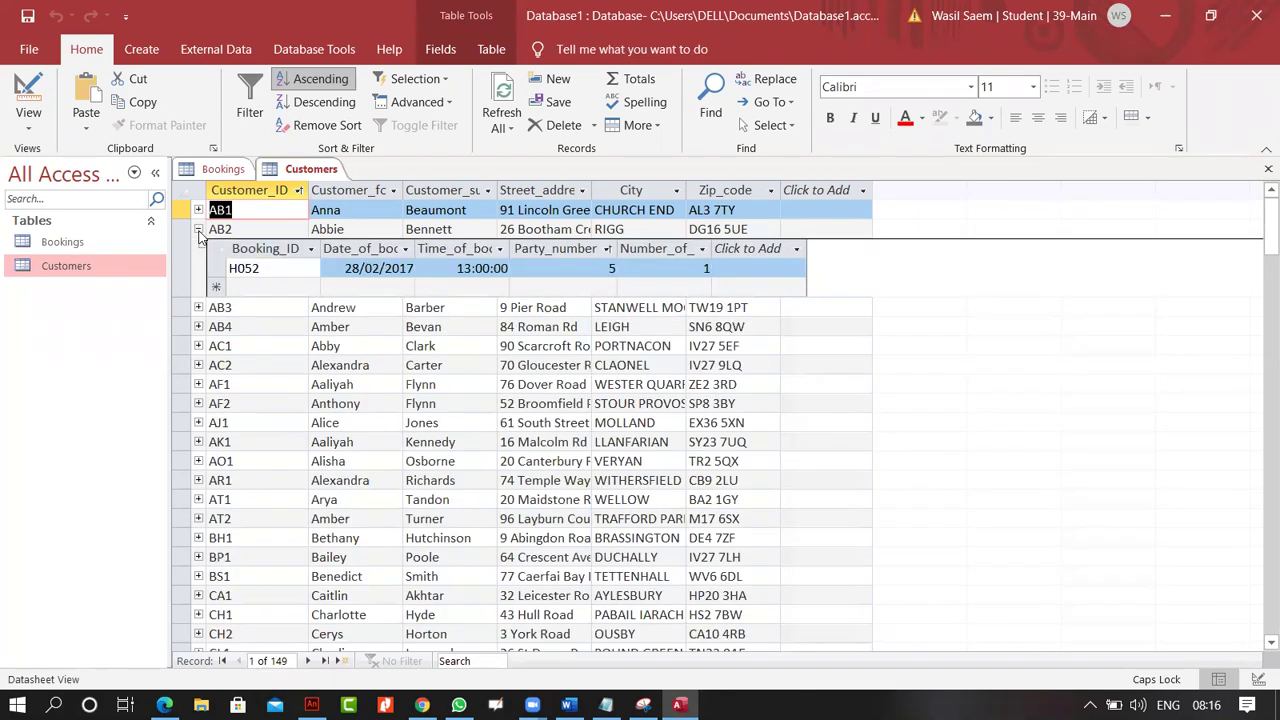
pyautogui.click(198, 230)
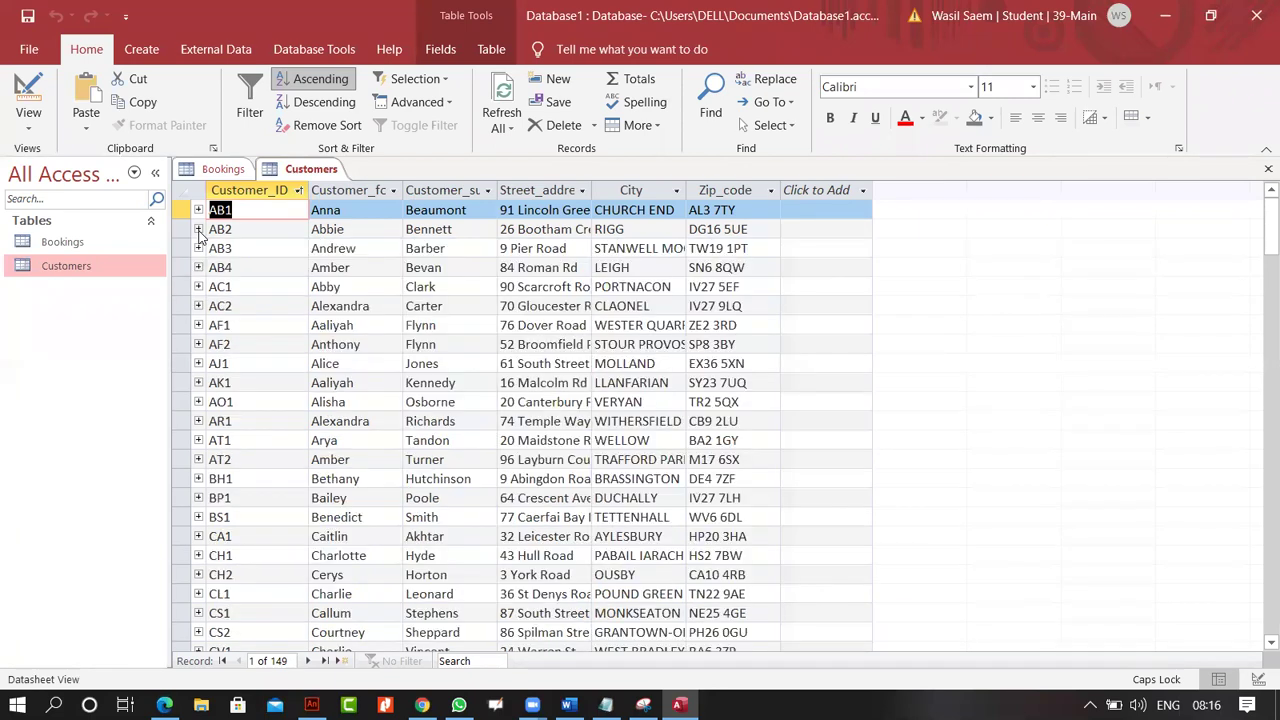
pyautogui.click(198, 248)
pyautogui.click(198, 248)
pyautogui.click(198, 268)
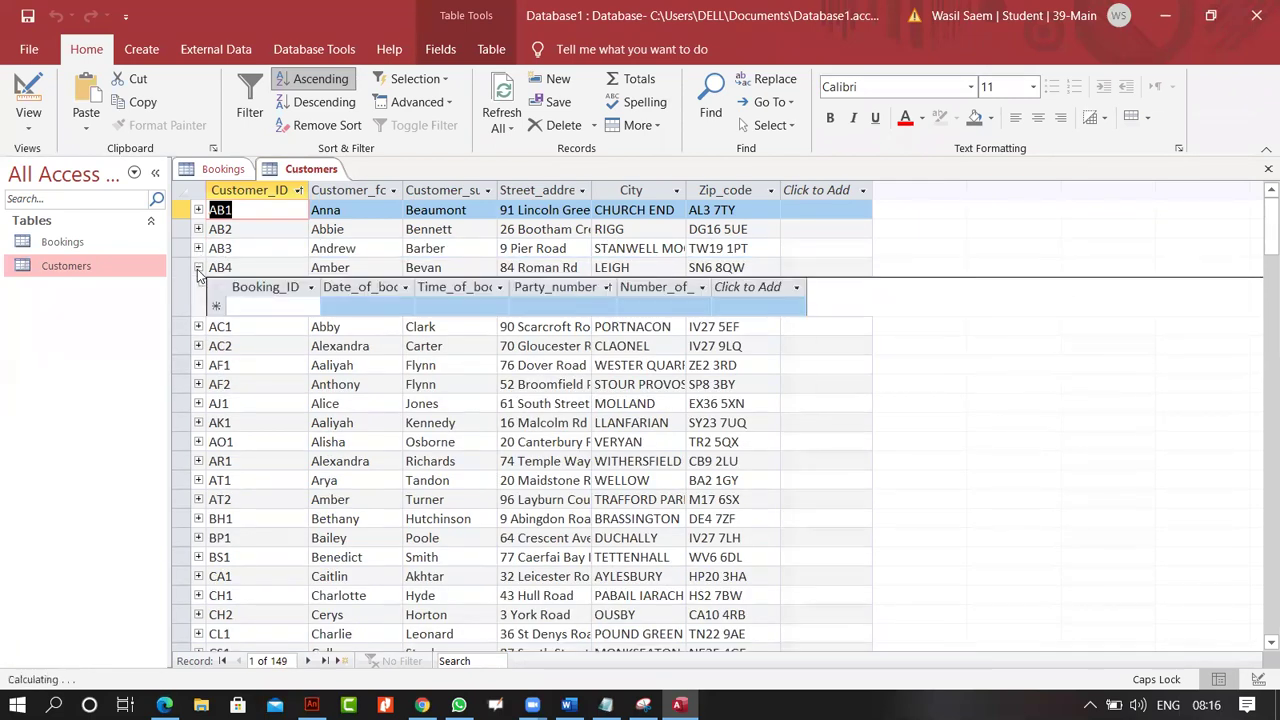
pyautogui.click(198, 268)
pyautogui.click(198, 210)
pyautogui.click(198, 210)
pyautogui.click(198, 344)
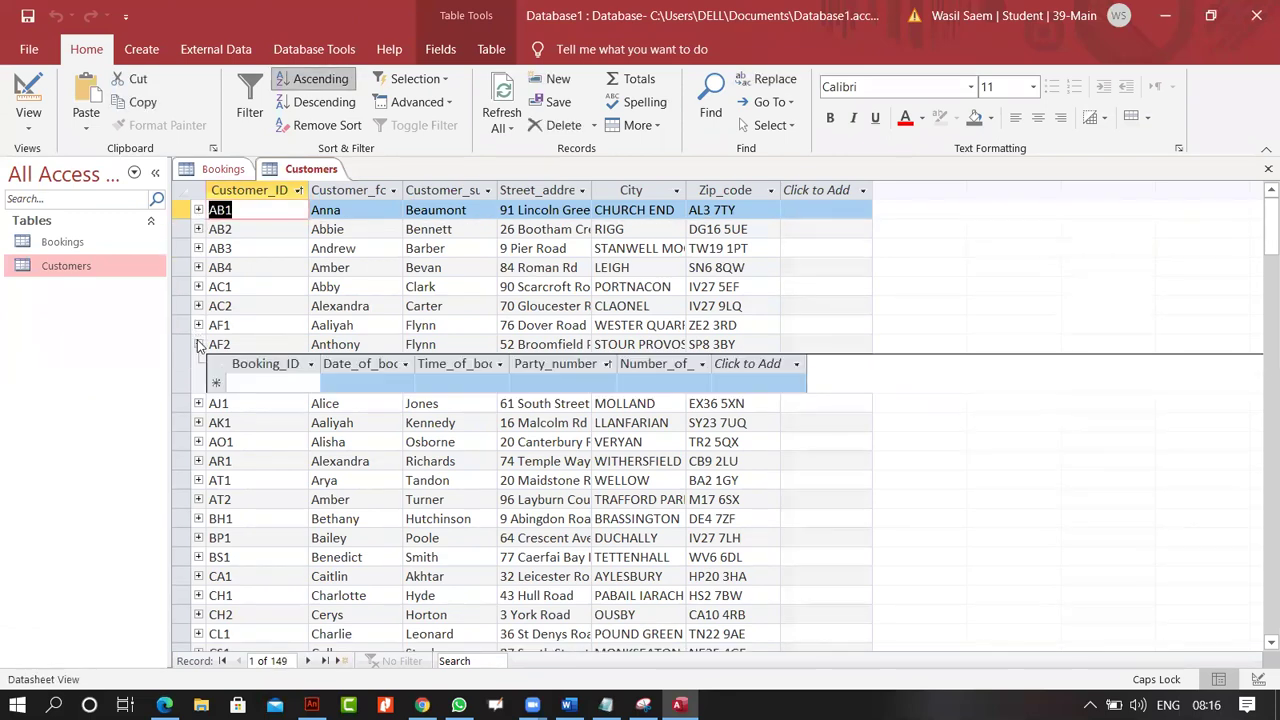
pyautogui.click(198, 344)
pyautogui.click(198, 325)
pyautogui.click(198, 325)
pyautogui.click(198, 383)
pyautogui.click(198, 383)
pyautogui.click(198, 402)
pyautogui.click(198, 402)
pyautogui.click(198, 479)
pyautogui.click(198, 479)
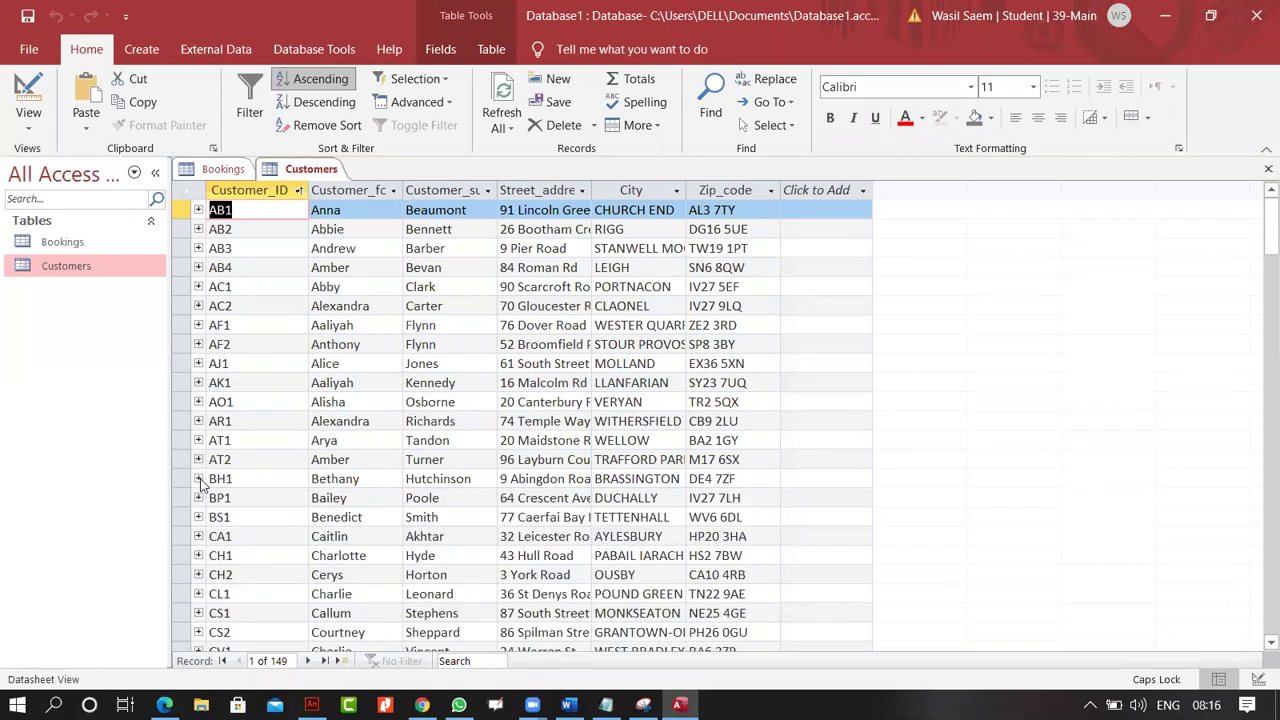
pyautogui.click(198, 518)
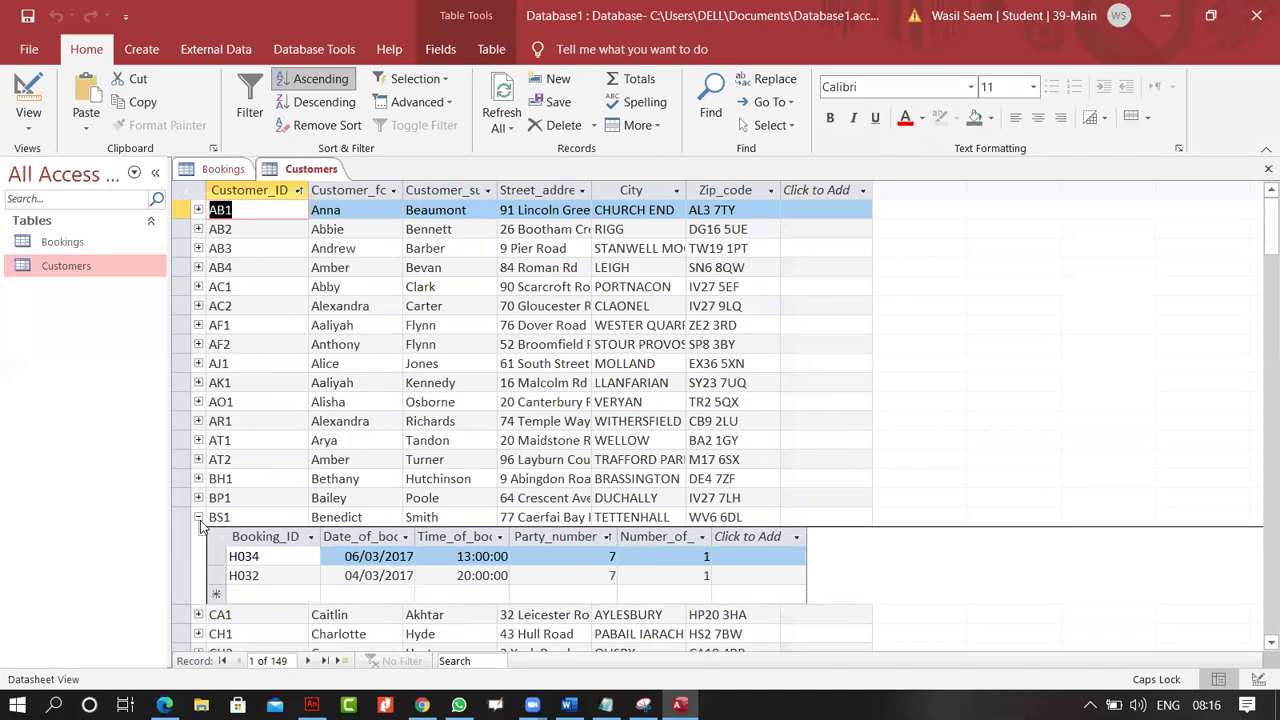
pyautogui.click(198, 518)
pyautogui.click(198, 537)
pyautogui.click(198, 537)
pyautogui.click(198, 556)
pyautogui.click(198, 556)
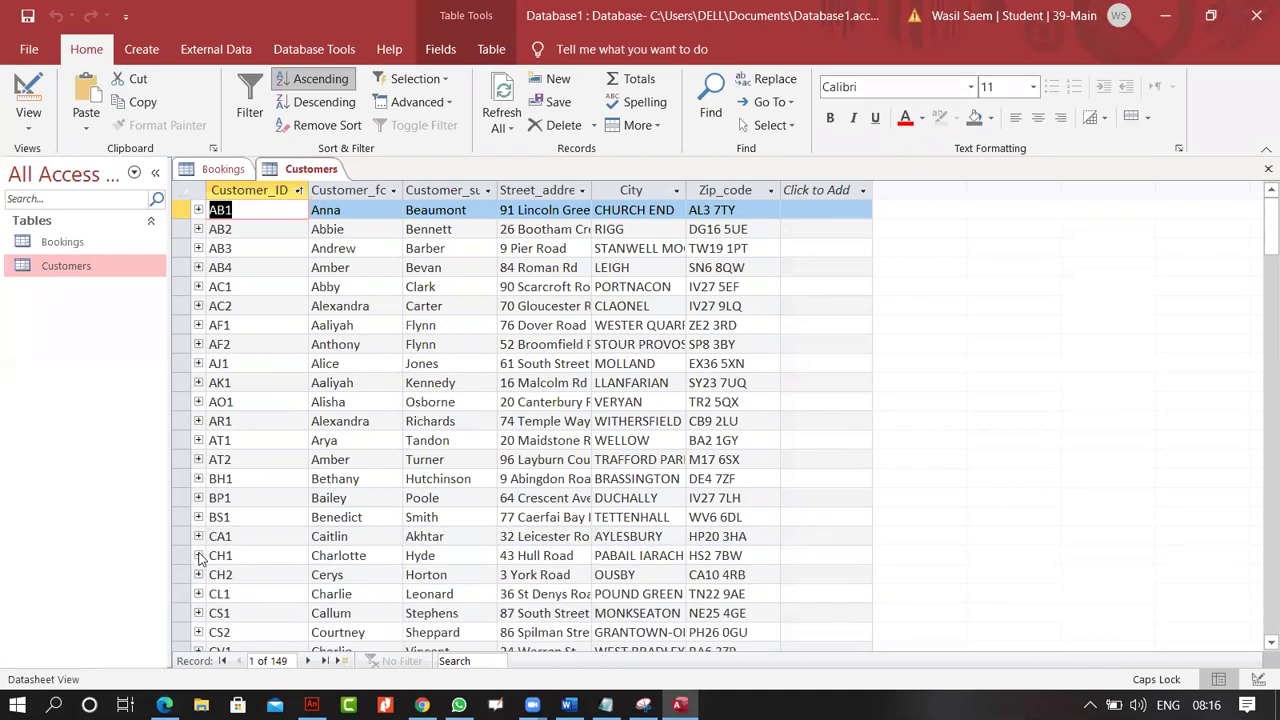
pyautogui.click(198, 577)
pyautogui.click(198, 577)
pyautogui.scroll(-5, 205, 545)
pyautogui.click(198, 537)
pyautogui.click(198, 537)
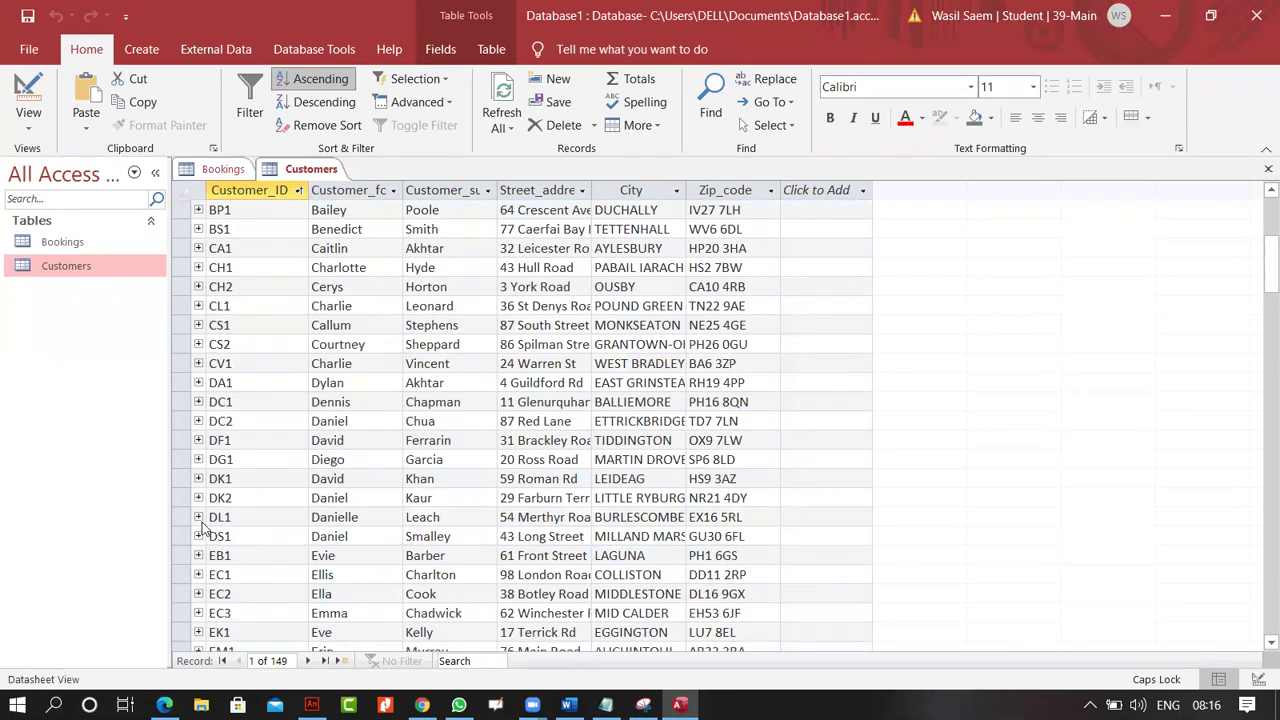
pyautogui.click(199, 494)
pyautogui.click(199, 494)
pyautogui.hotkey('ctrl', 'Home')
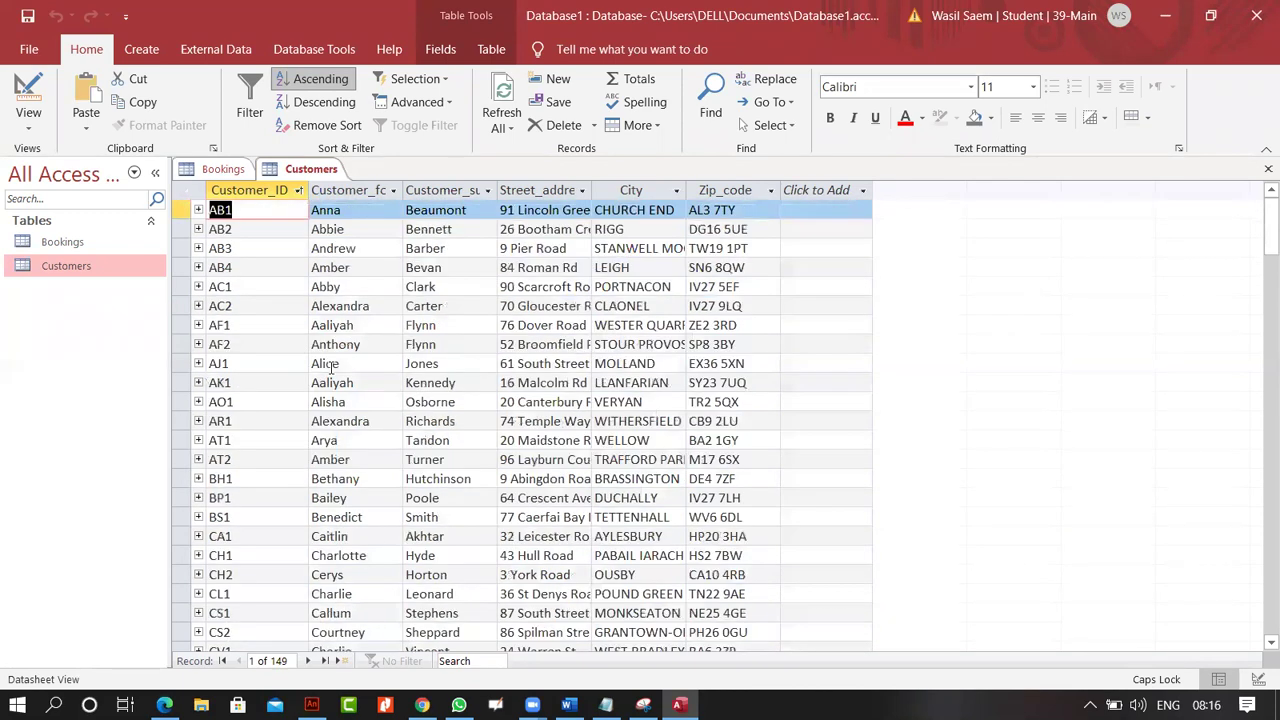
# Examine the linked booking records of the first two customers in the Customers table.
pyautogui.click(199, 210)
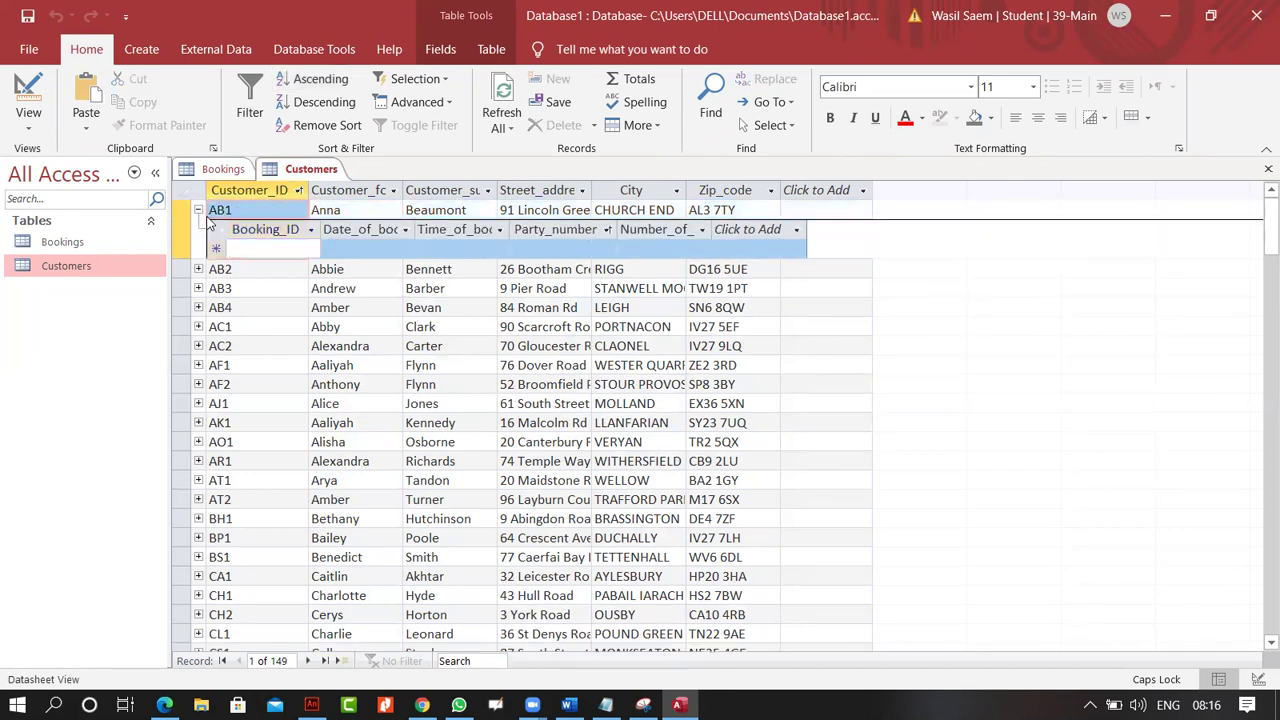
pyautogui.click(199, 211)
pyautogui.click(199, 229)
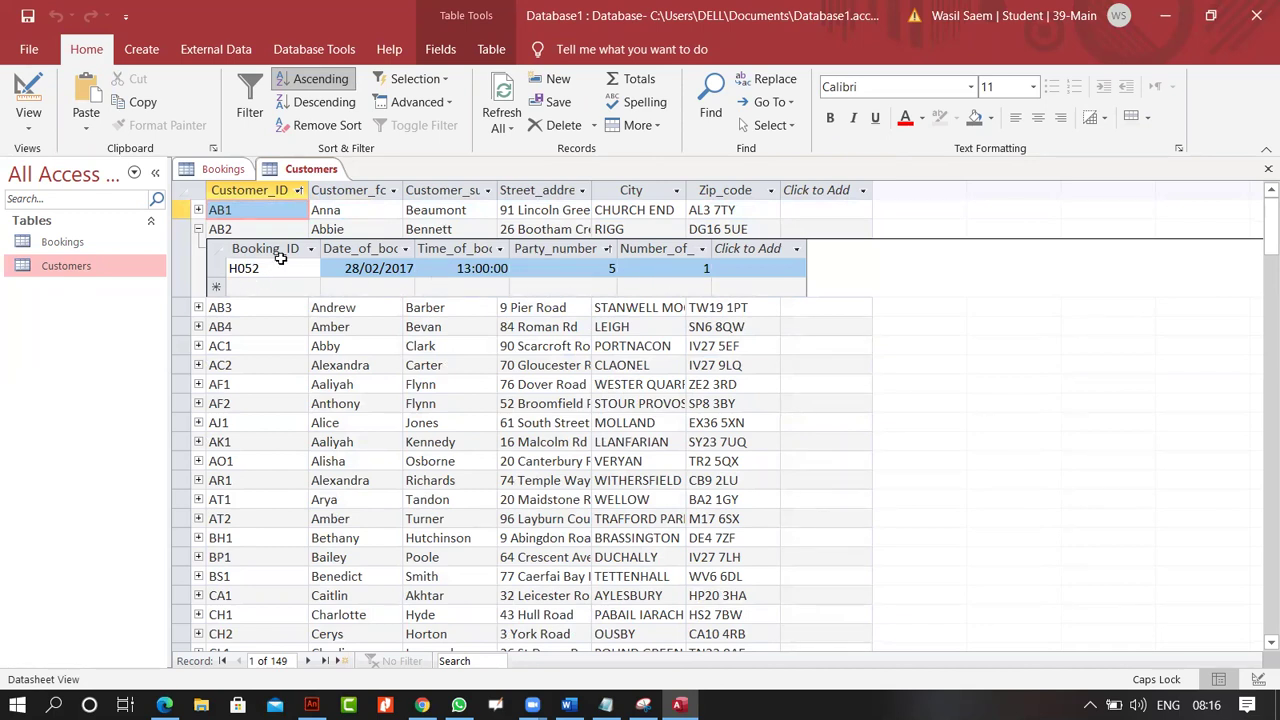
pyautogui.click(806, 402)
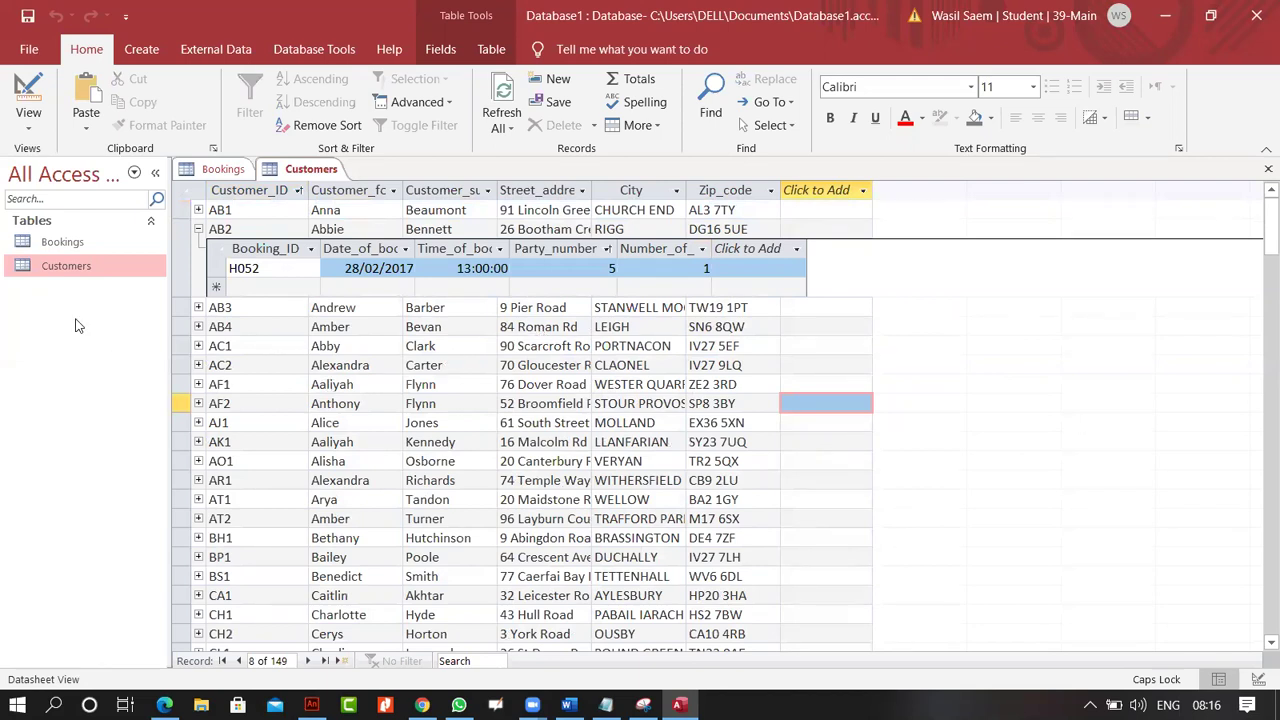
pyautogui.click(387, 405)
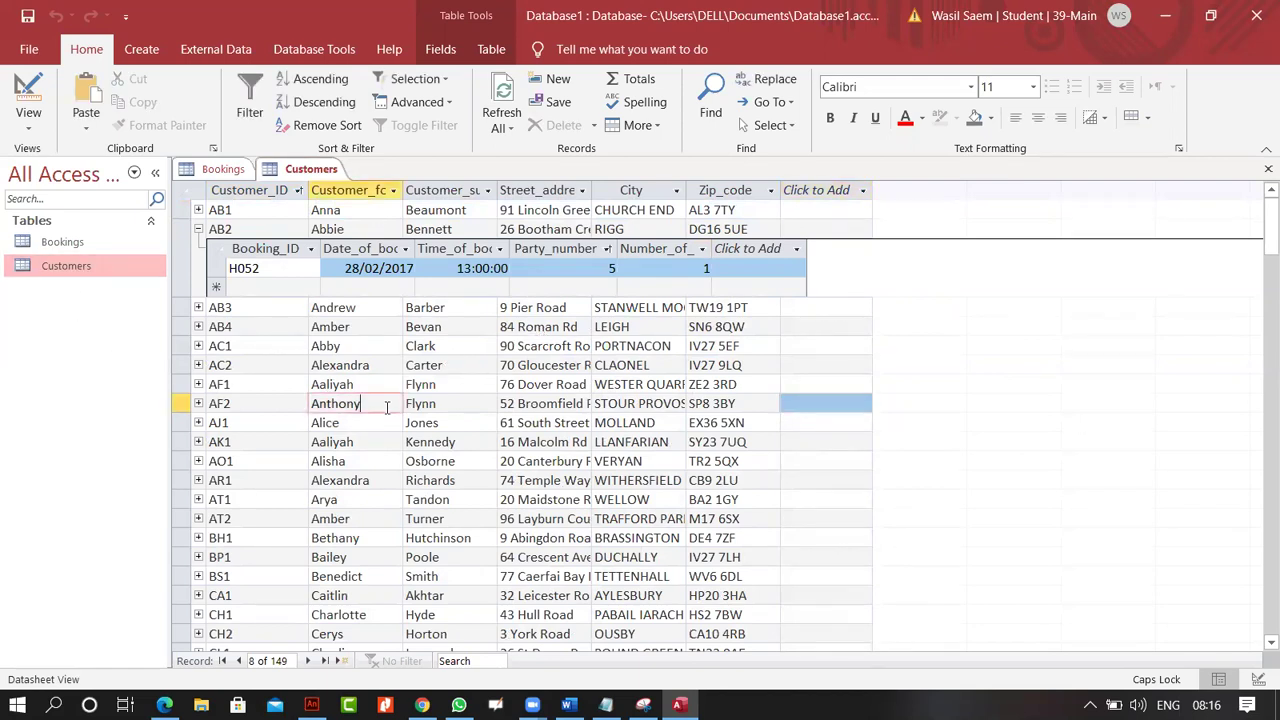
pyautogui.click(115, 250)
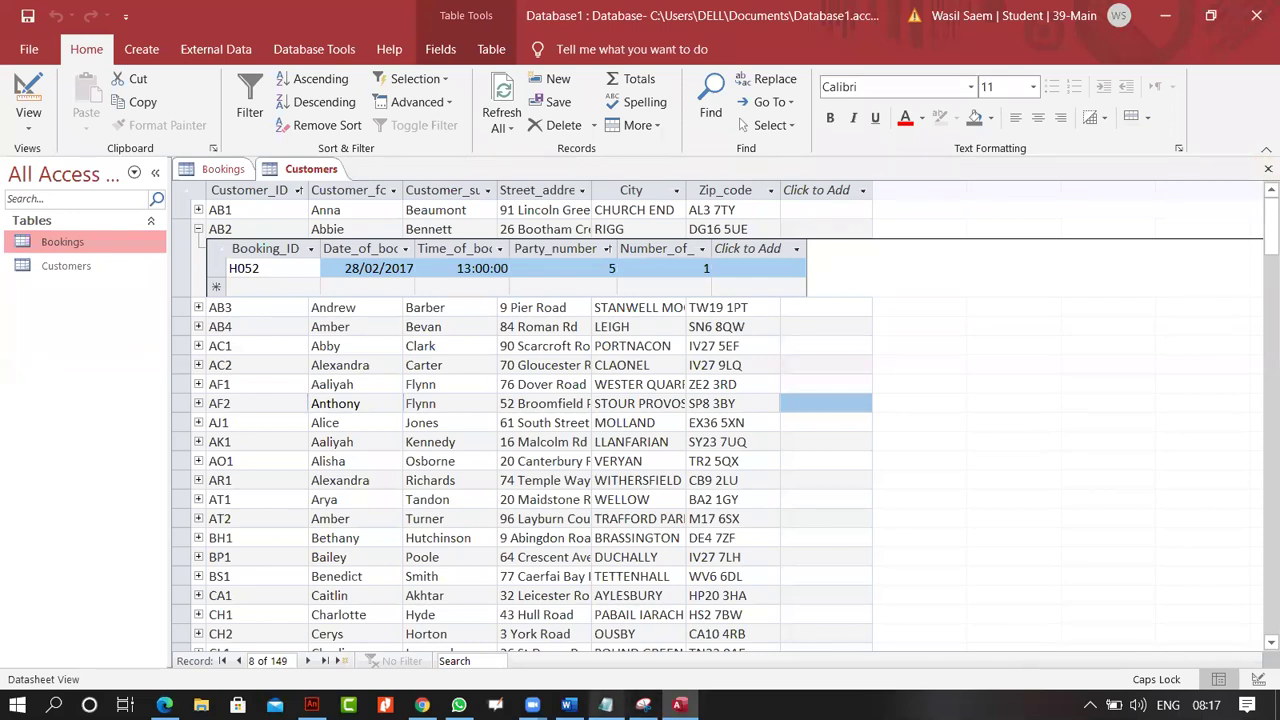
pyautogui.moveTo(605, 705)
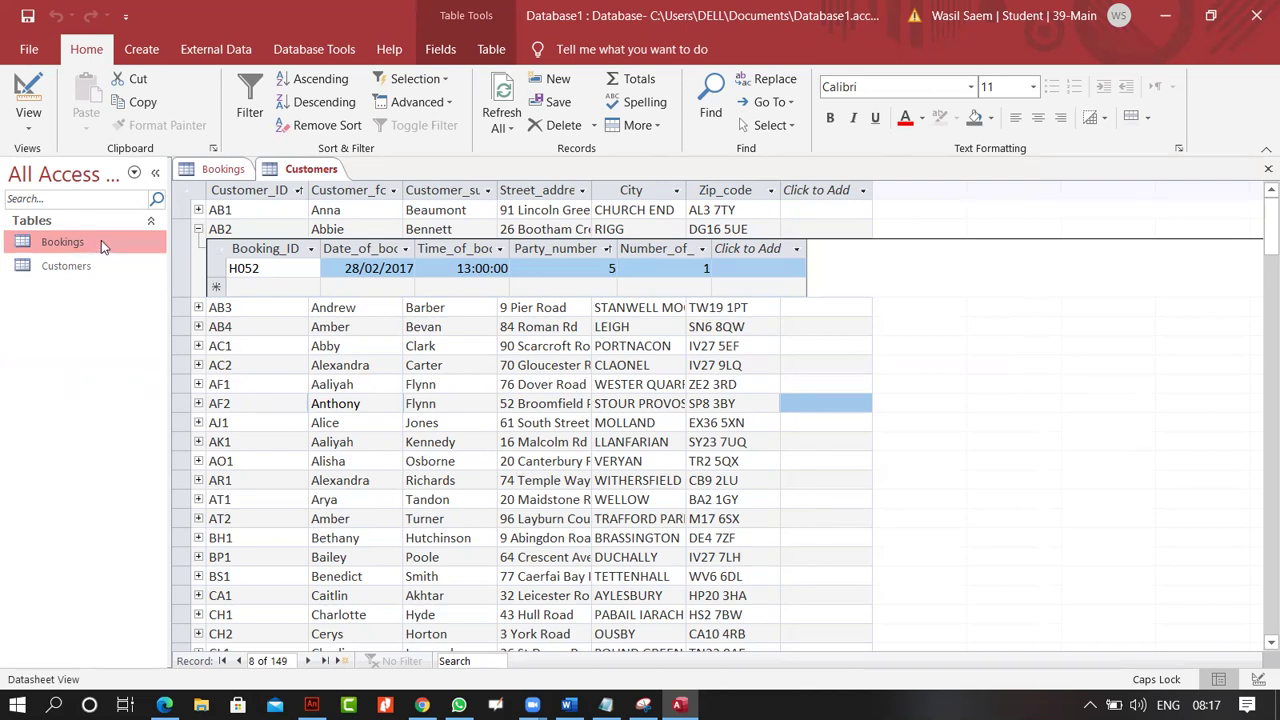
pyautogui.click(198, 229)
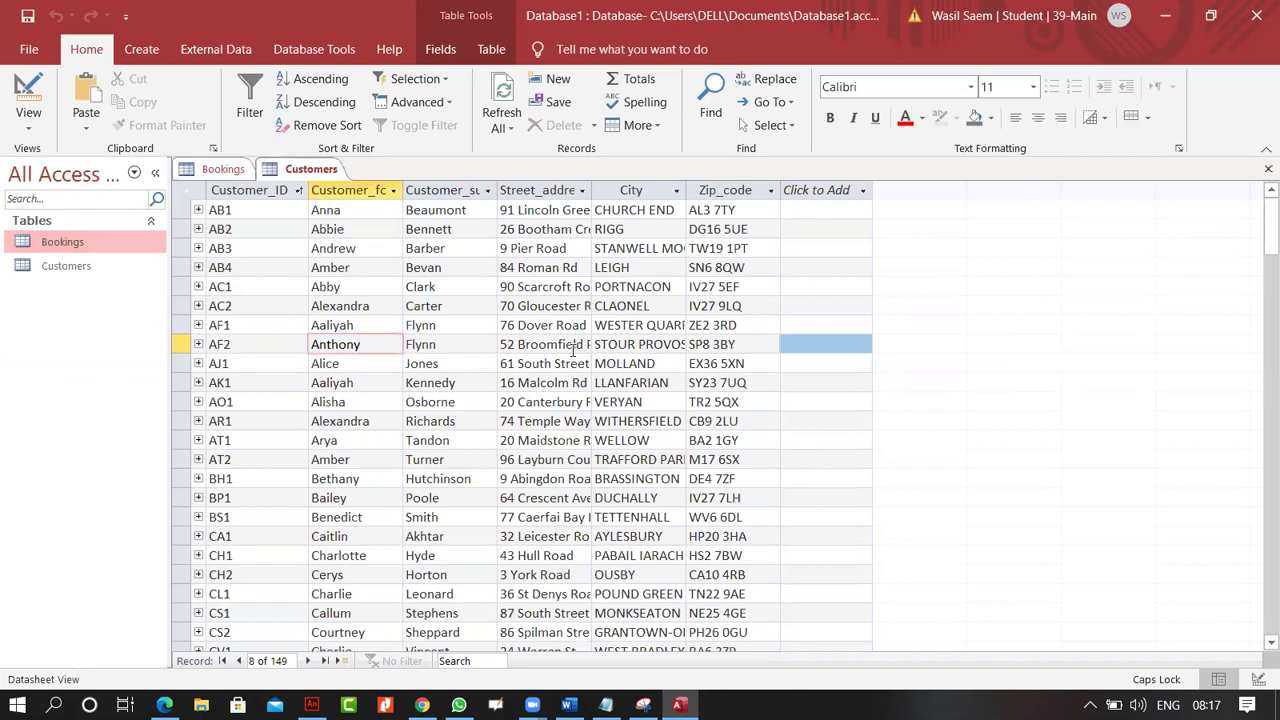
# Fit the Customer_forename column of the Customers table to its contents and select the City column.
pyautogui.doubleClick(404, 185)
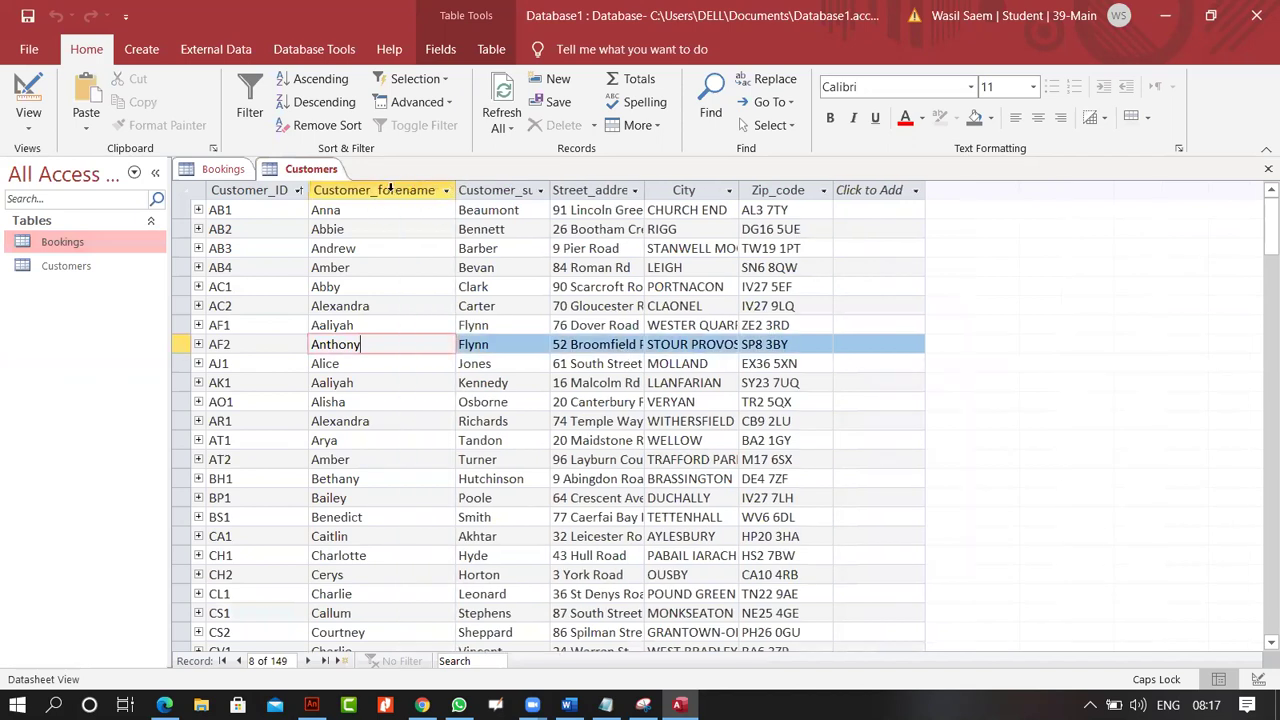
pyautogui.click(391, 188)
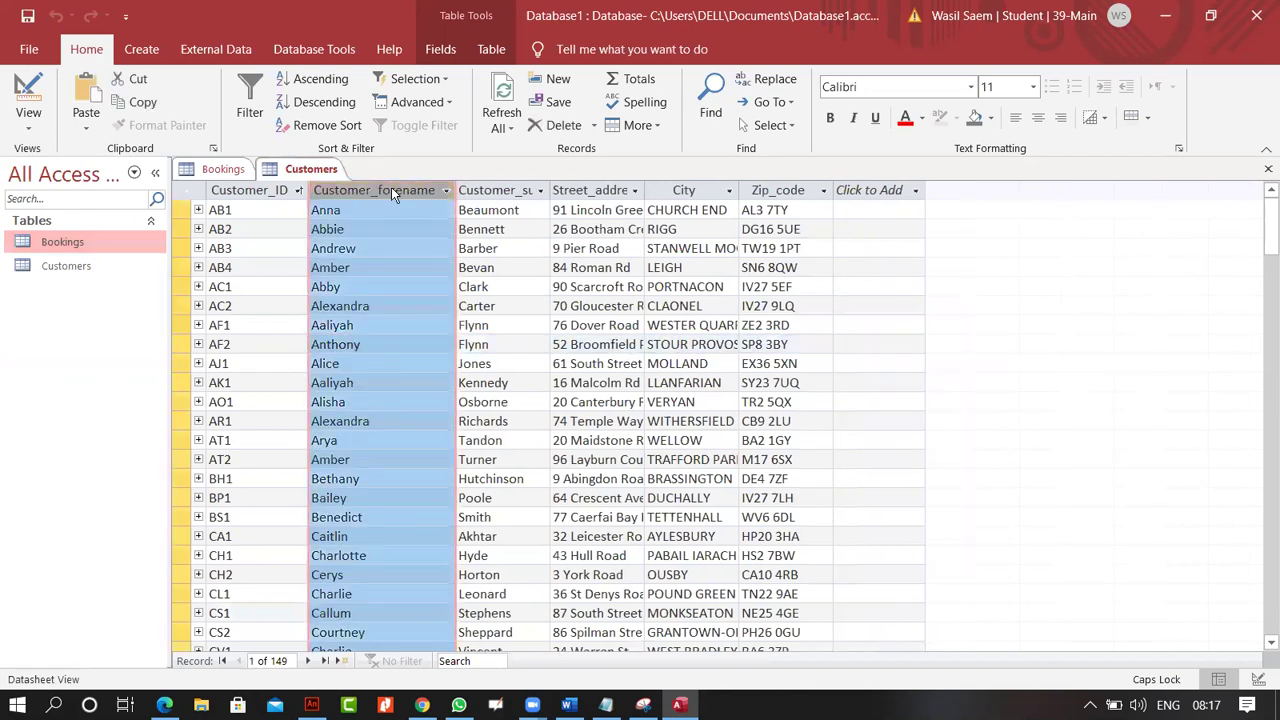
pyautogui.click(713, 190)
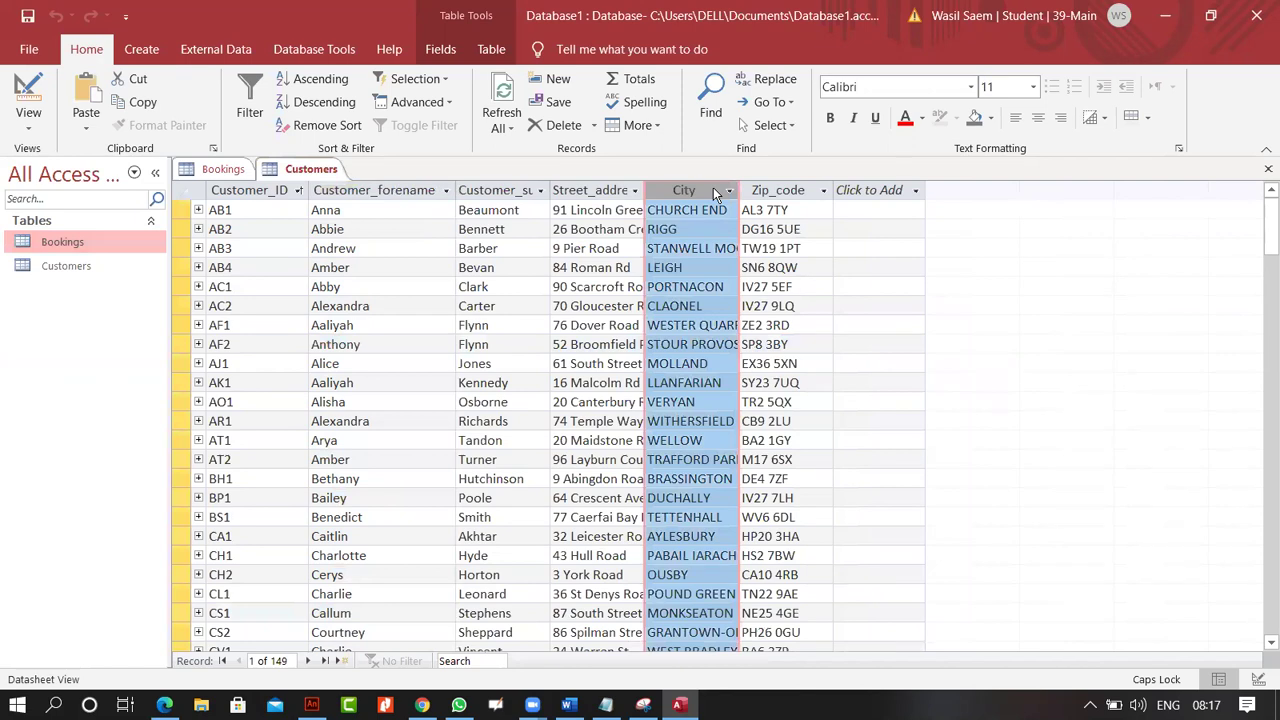
# Close the Customers table without saving its layout changes, and close the Bookings table.
pyautogui.click(780, 190)
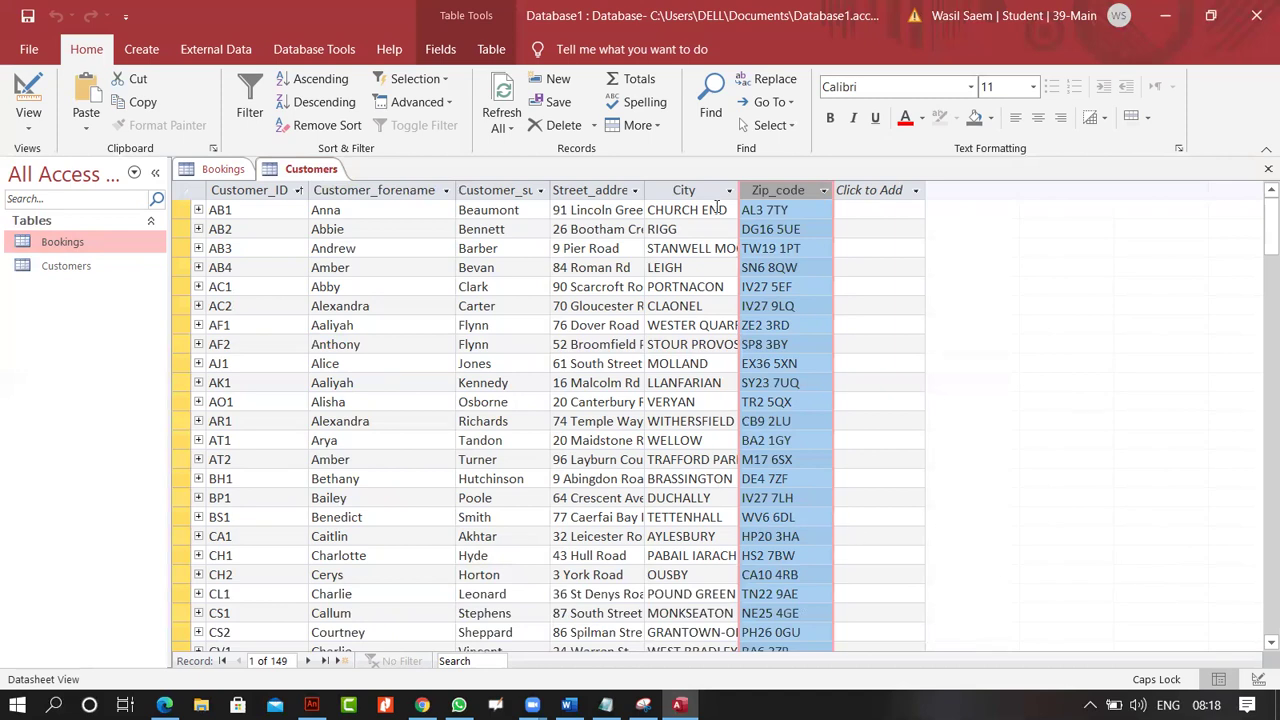
pyautogui.click(703, 191)
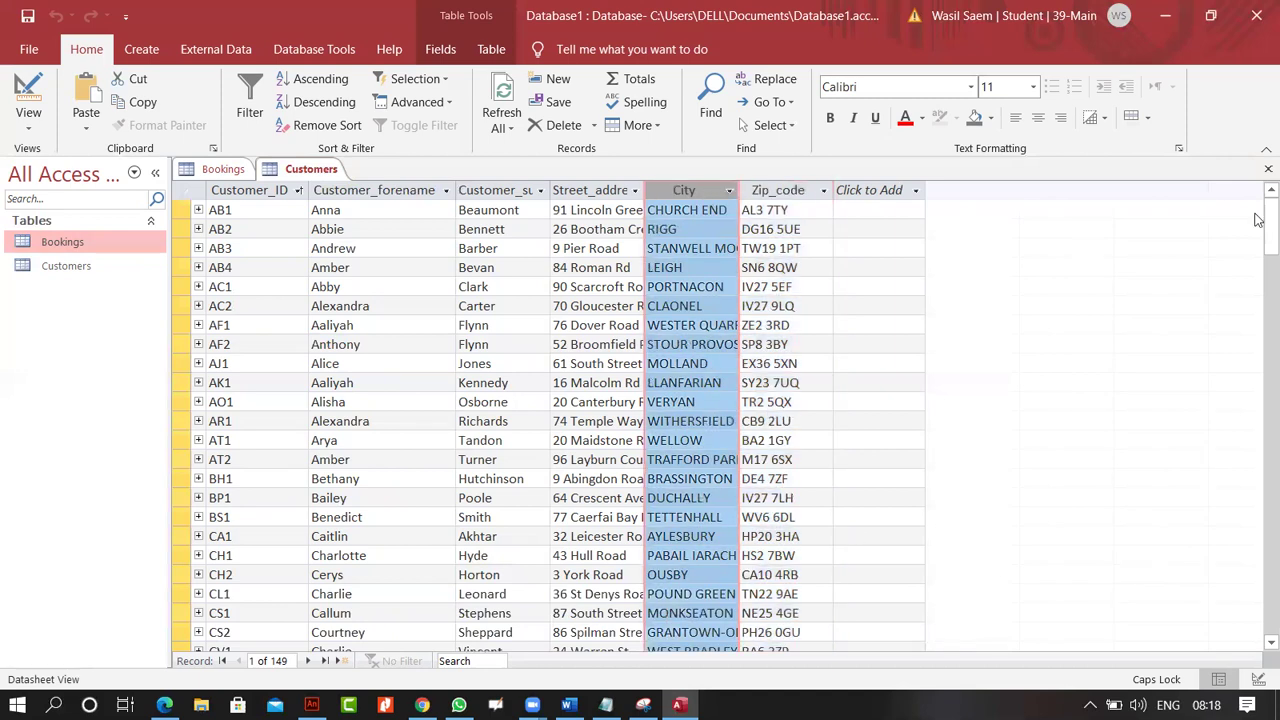
pyautogui.click(1268, 169)
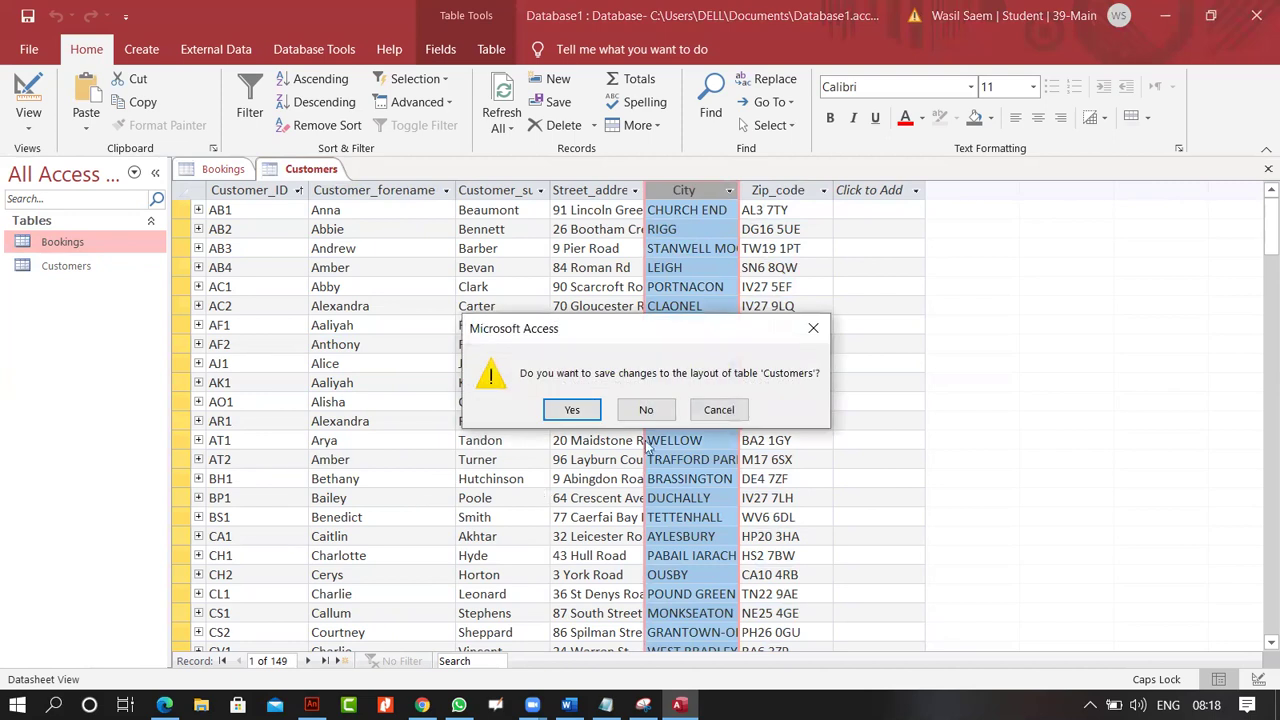
pyautogui.click(646, 409)
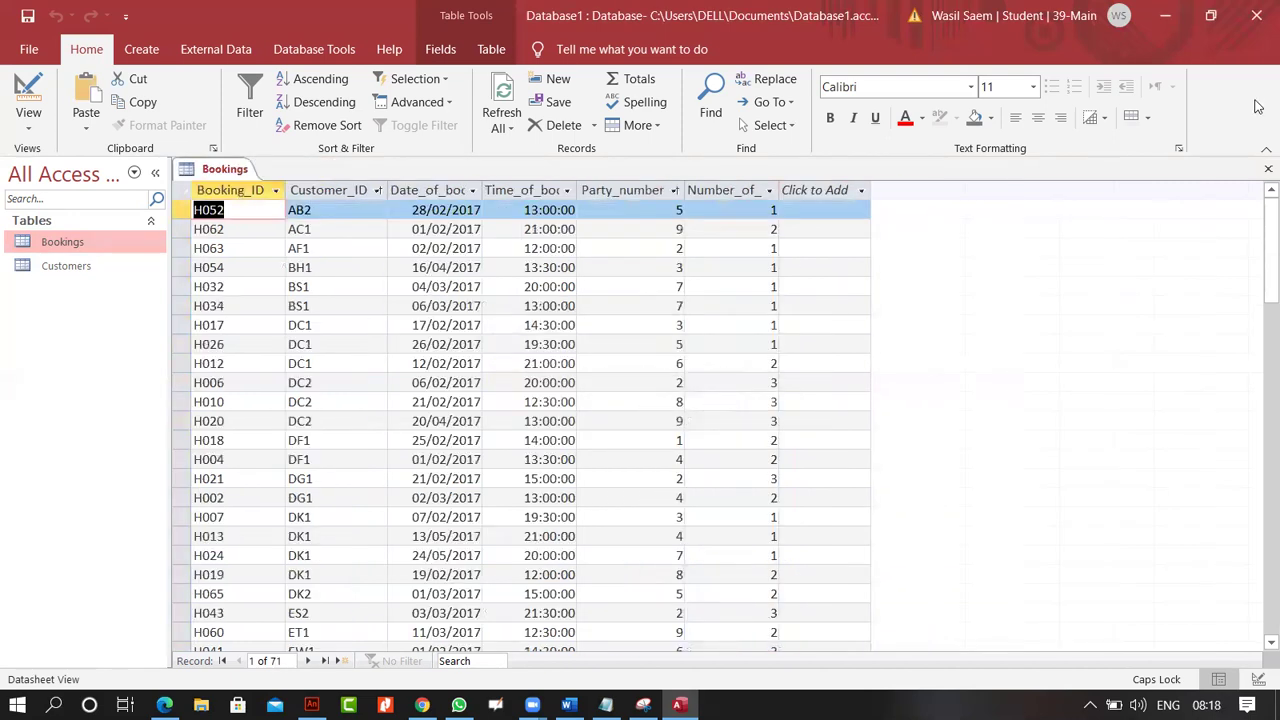
pyautogui.click(1268, 169)
# Create a query in Design View with the Bookings and Customers tables, and enlarge both field lists to show all fields.
pyautogui.click(136, 50)
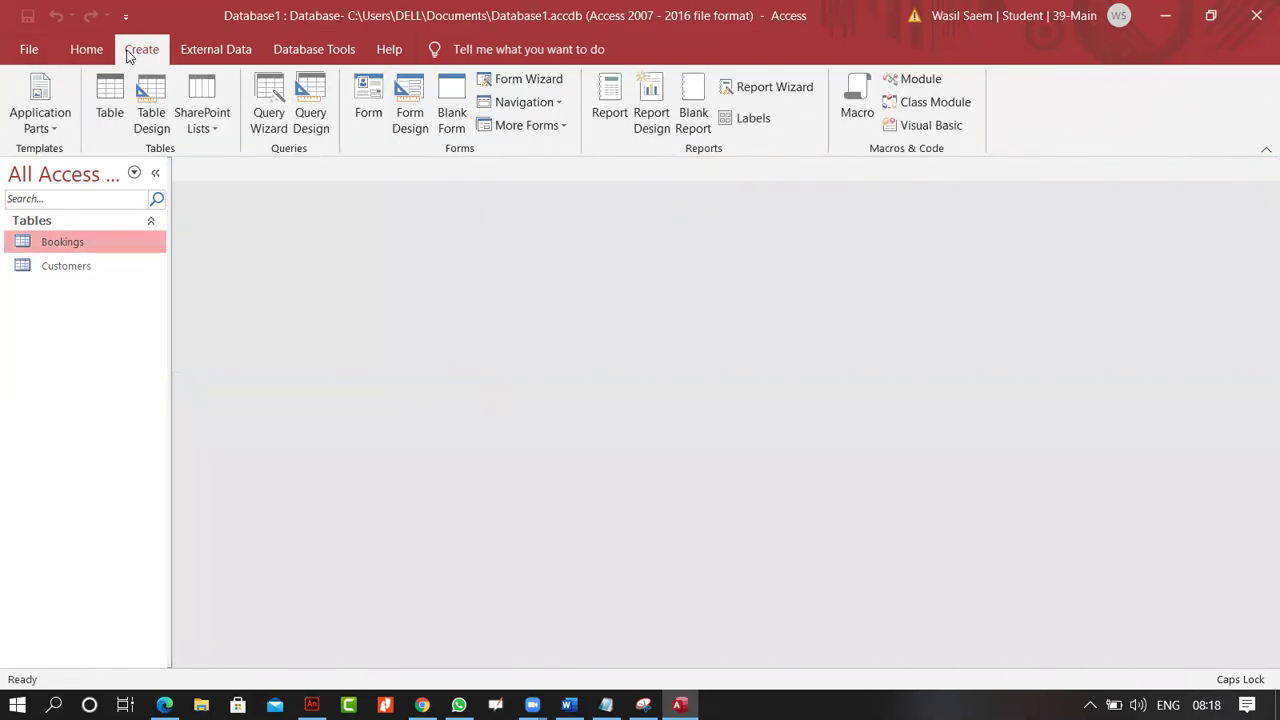
pyautogui.click(312, 120)
pyautogui.hotkey('shift', 'Down')
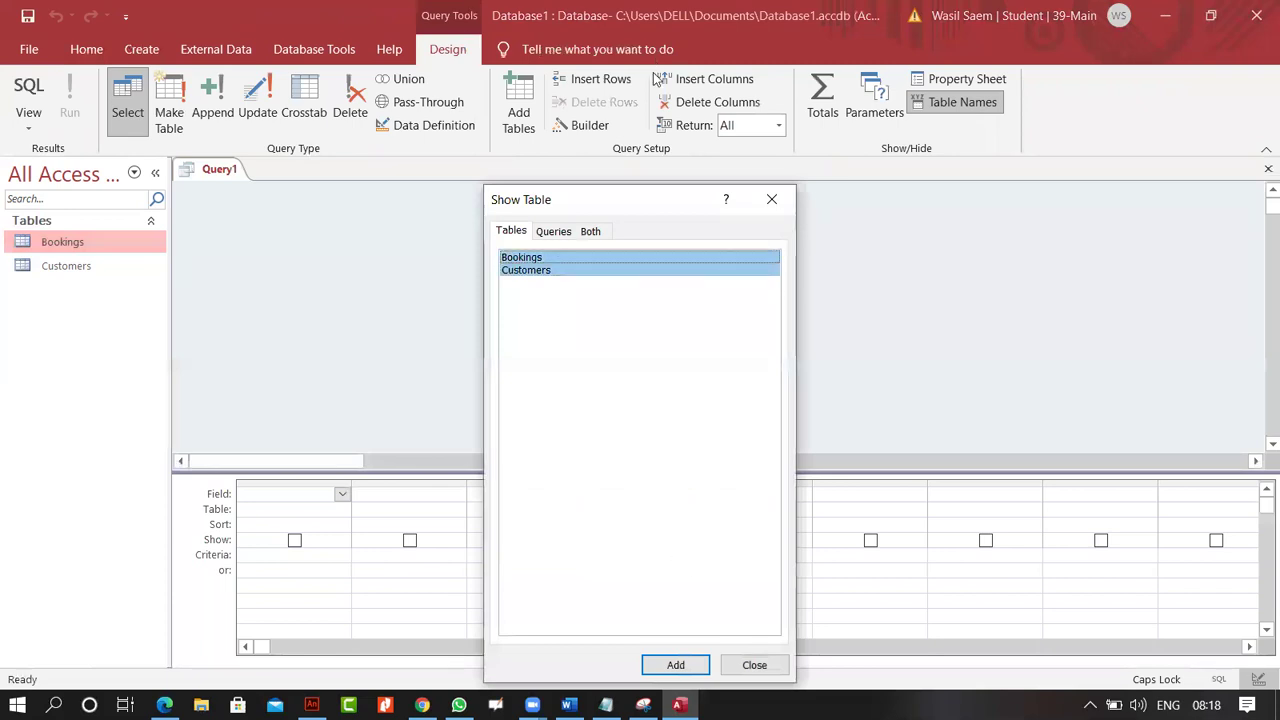
pyautogui.moveTo(648, 208); pyautogui.dragTo(715, 24)
pyautogui.click(752, 484)
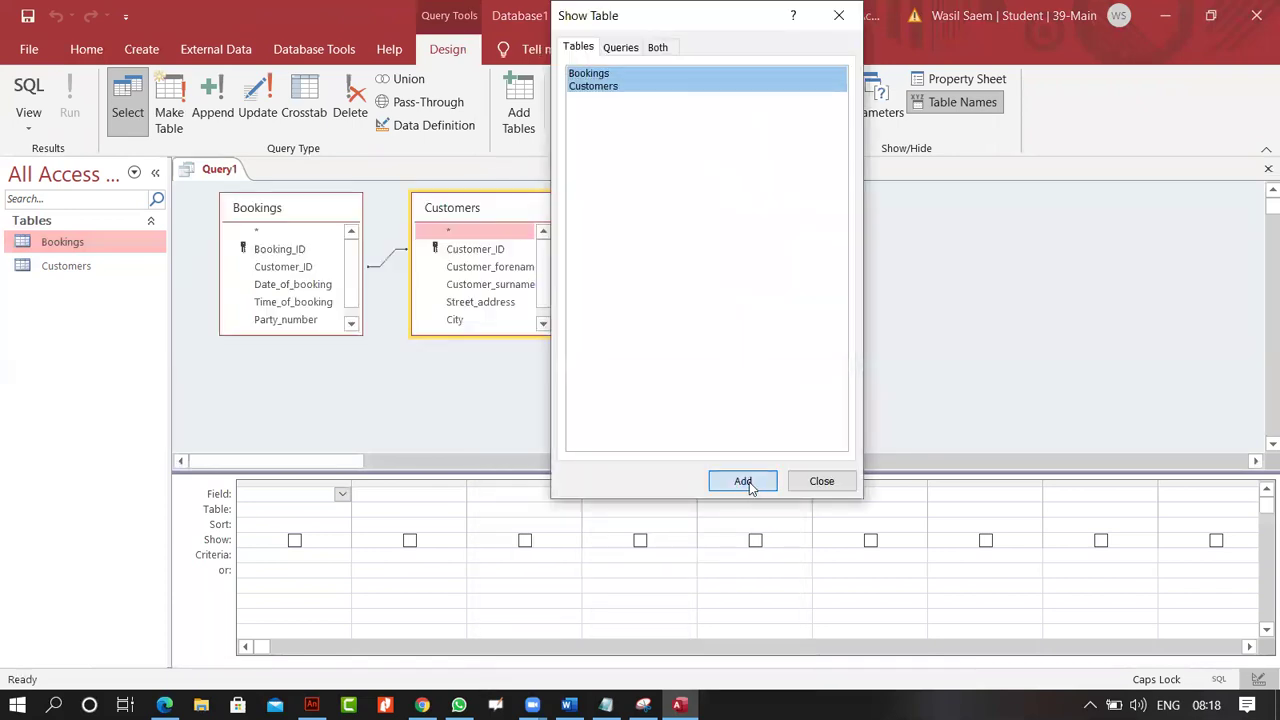
pyautogui.click(820, 482)
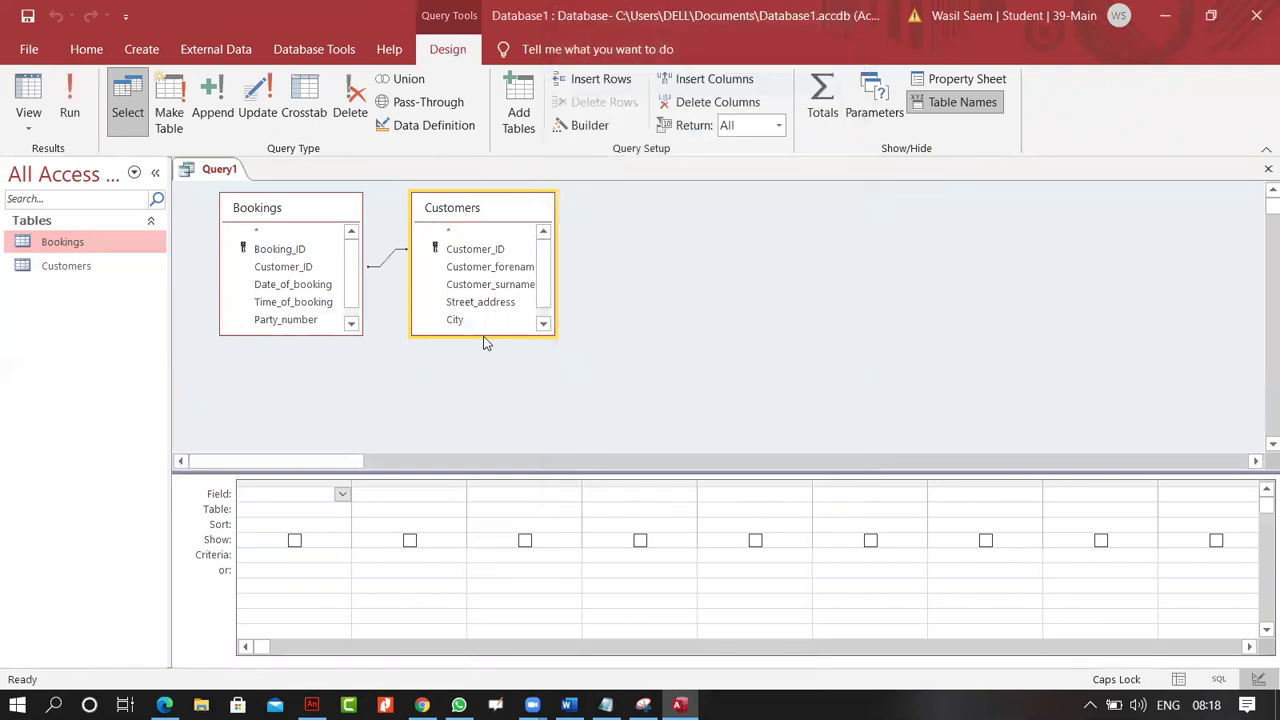
pyautogui.moveTo(483, 333); pyautogui.dragTo(483, 395)
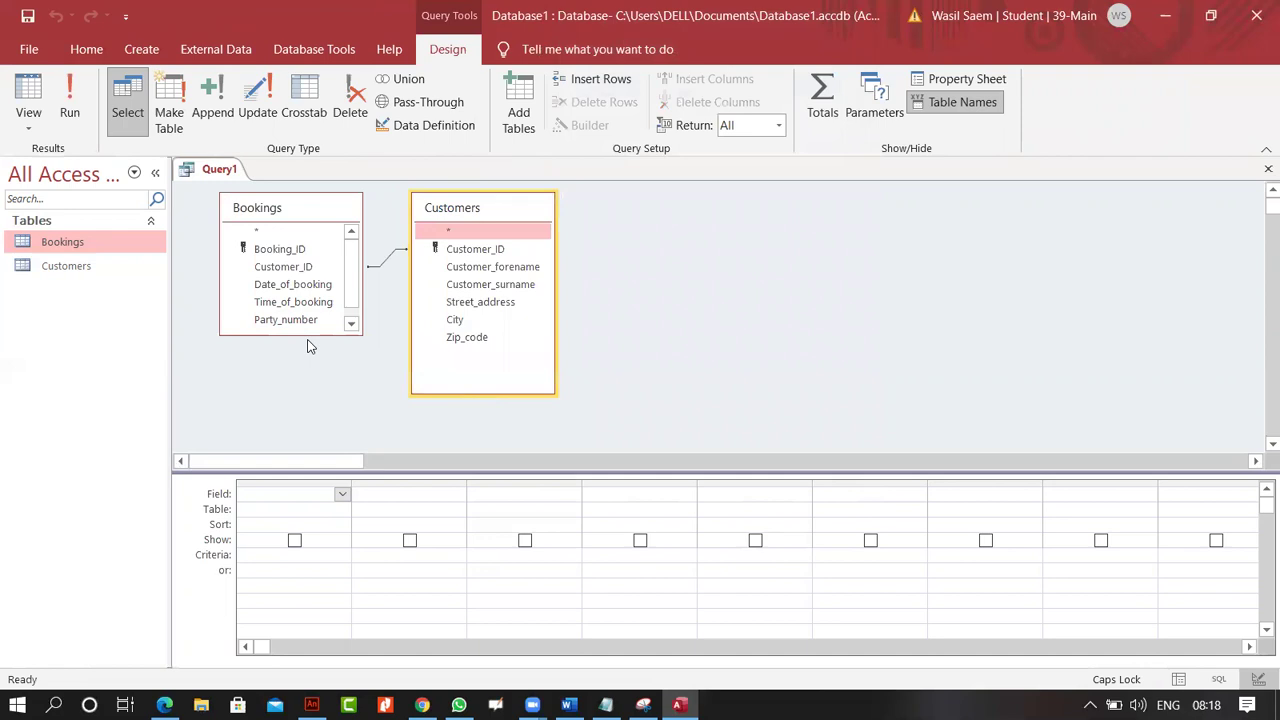
pyautogui.moveTo(307, 333); pyautogui.dragTo(307, 384)
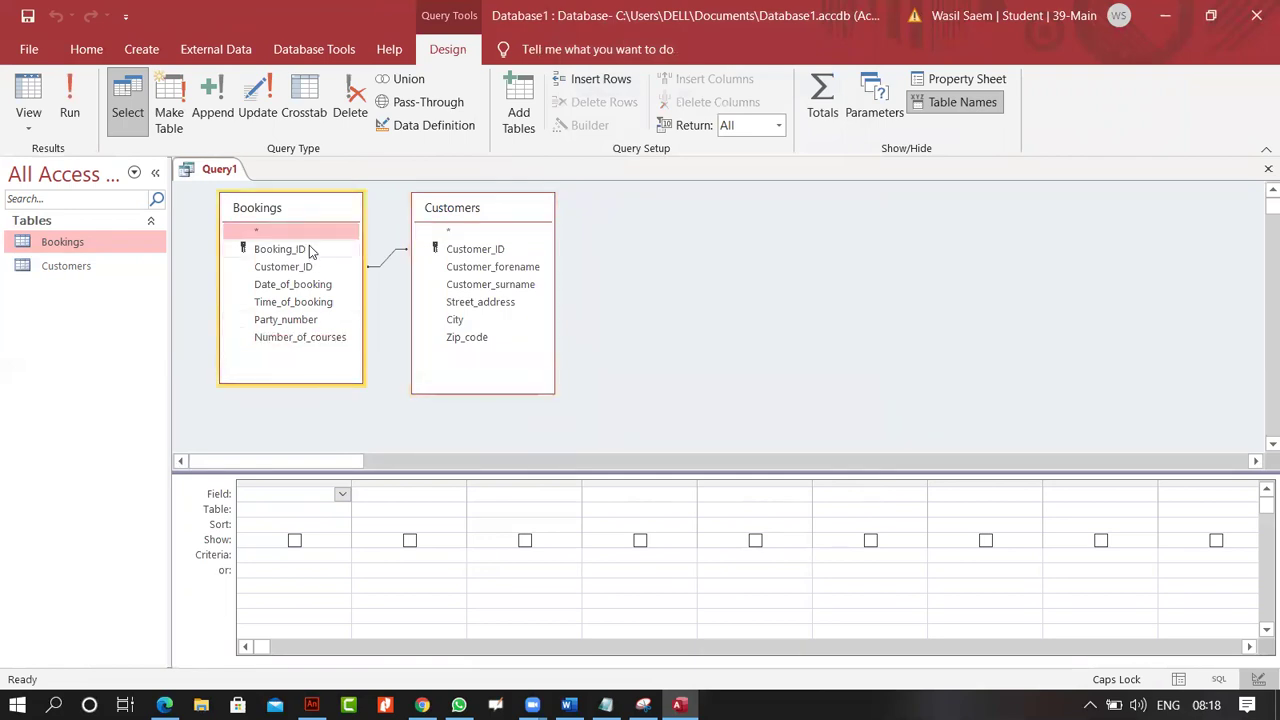
# Add Booking_ID, Date_of_booking, Time_of_booking and Party_number from Bookings plus Customer_forename and Customer_surname from Customers, and run the query.
pyautogui.doubleClick(310, 251)
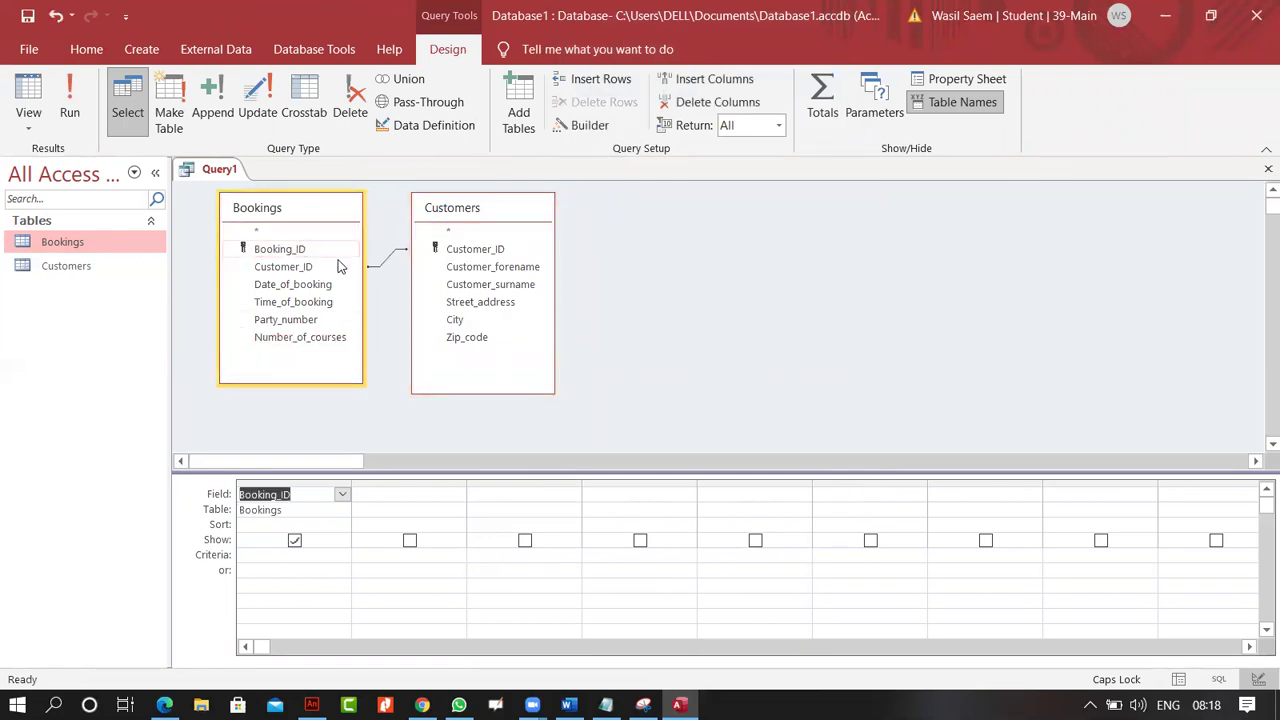
pyautogui.doubleClick(323, 286)
pyautogui.doubleClick(322, 305)
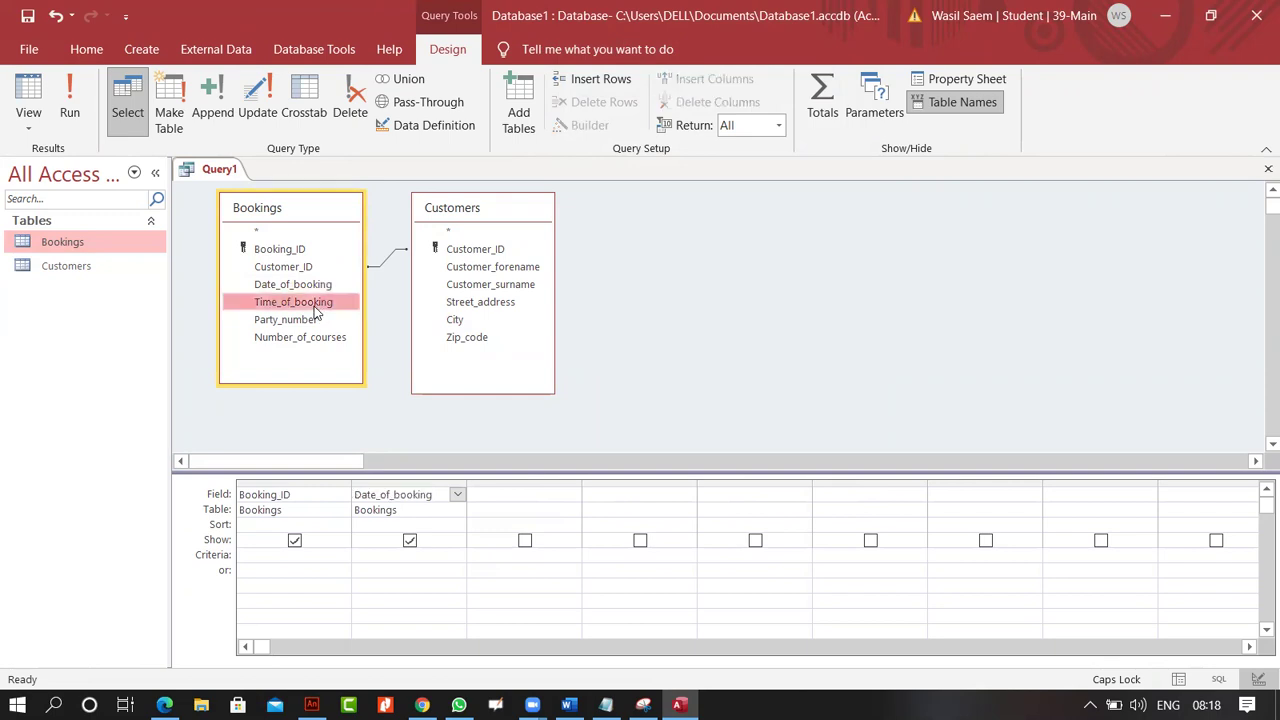
pyautogui.doubleClick(317, 321)
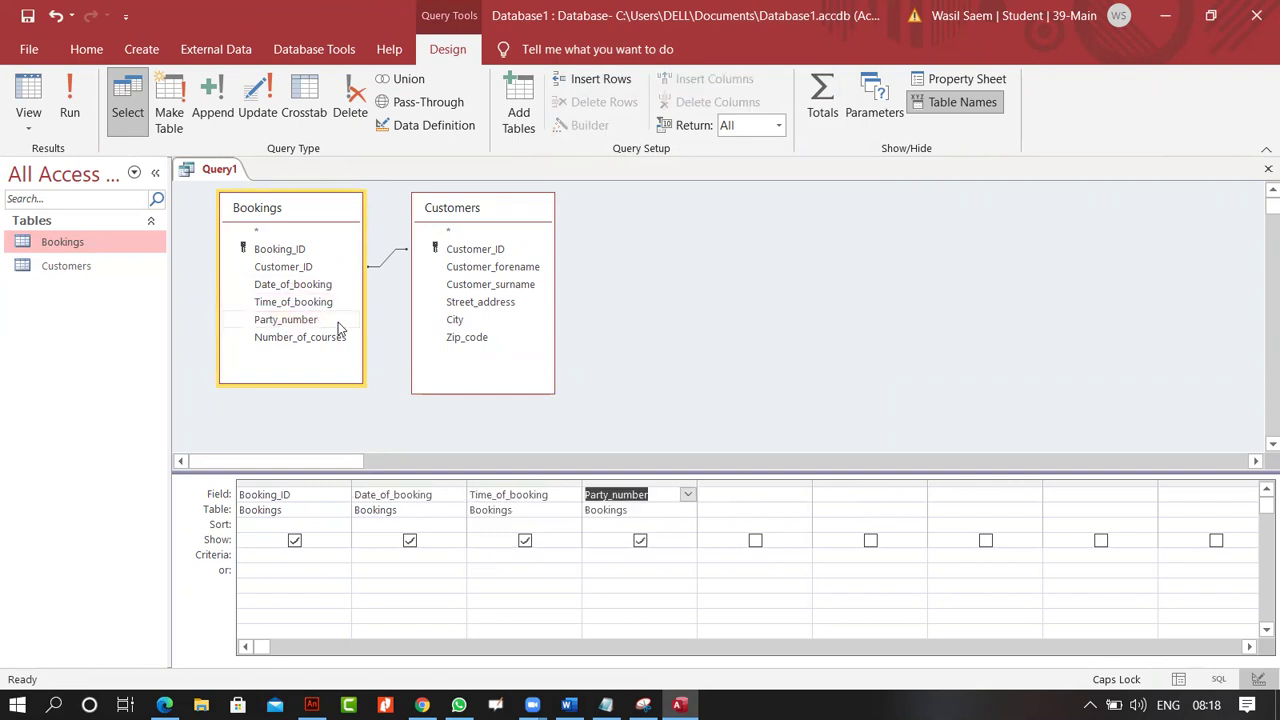
pyautogui.doubleClick(500, 268)
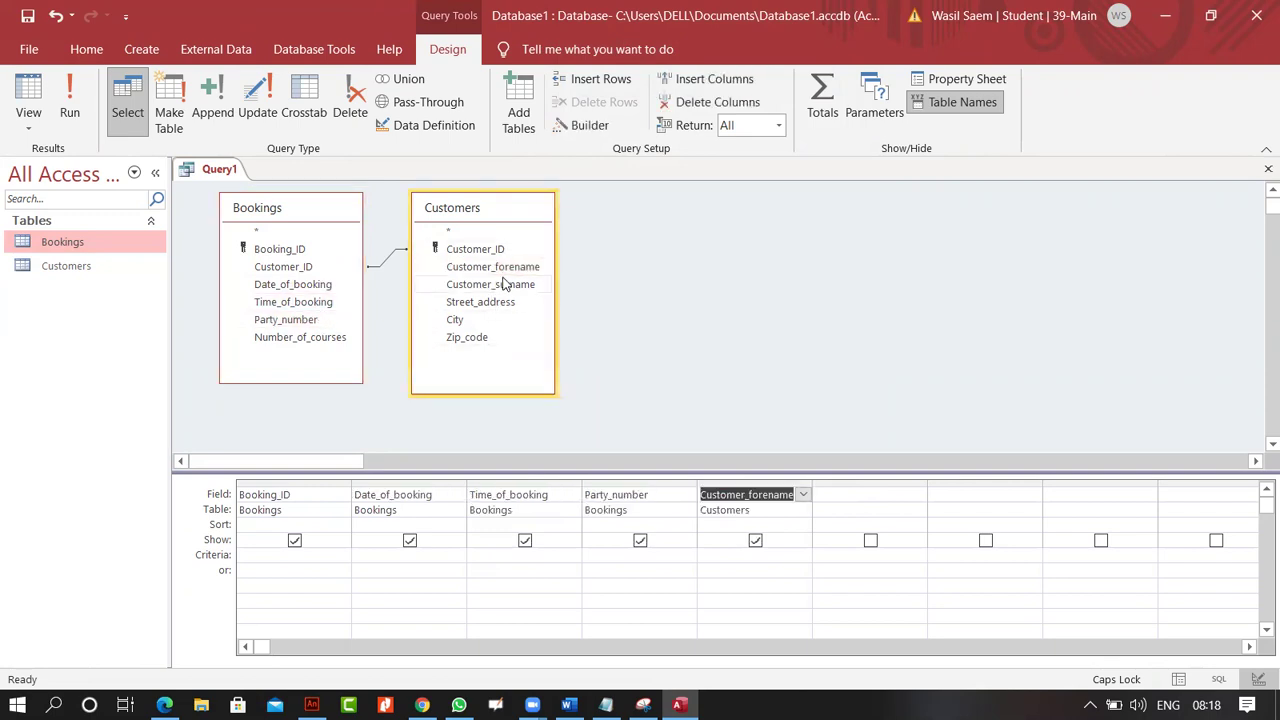
pyautogui.doubleClick(505, 287)
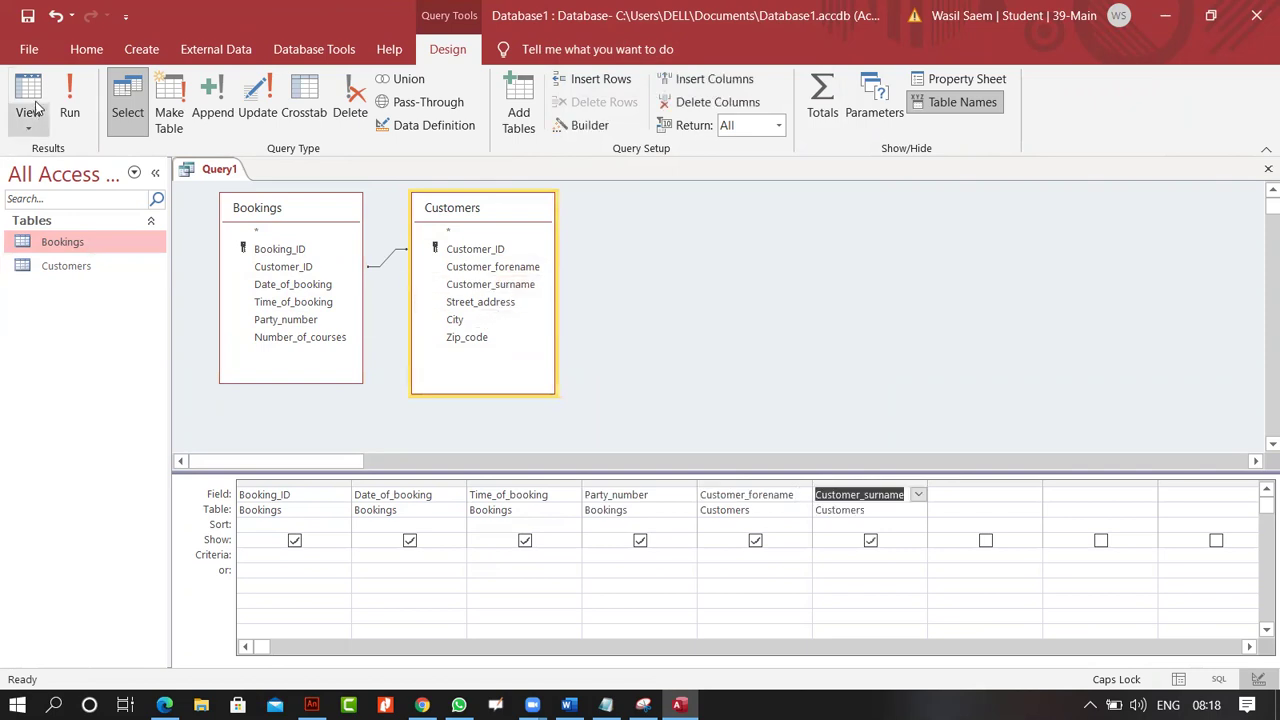
pyautogui.click(70, 100)
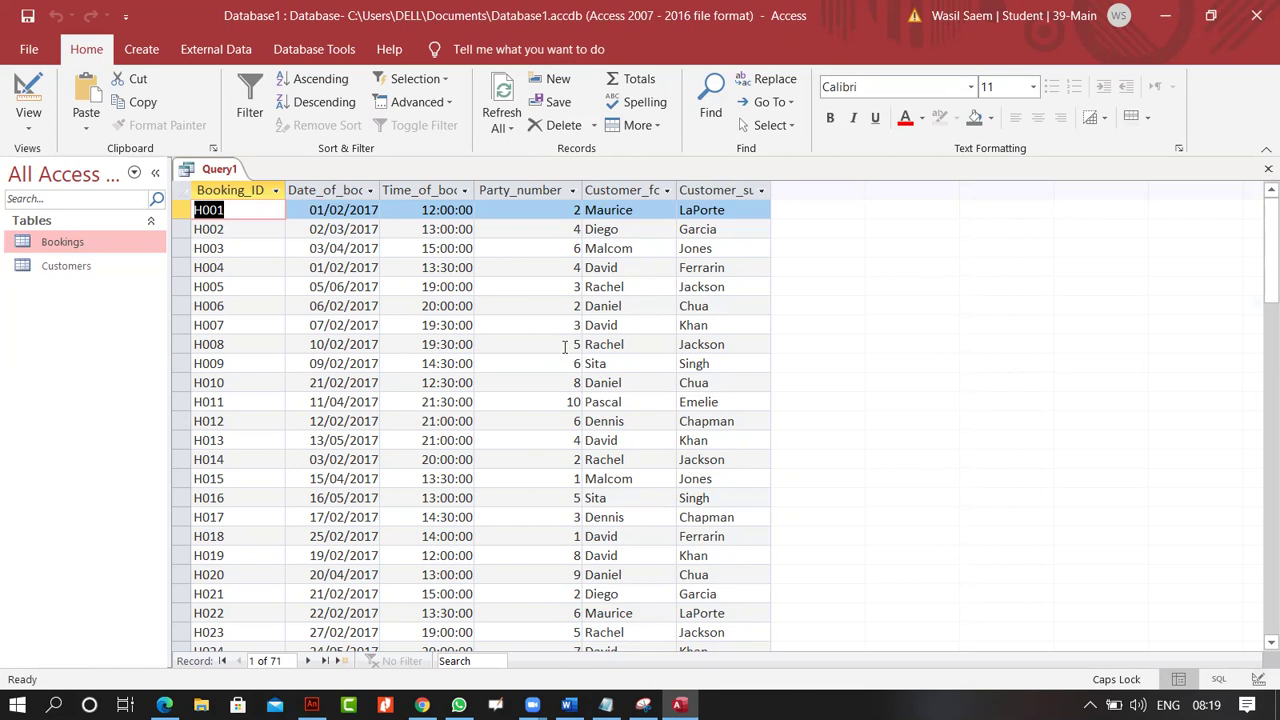
# Return the query to Design View and move the Customers field list slightly farther from Bookings.
pyautogui.click(28, 116)
pyautogui.click(100, 256)
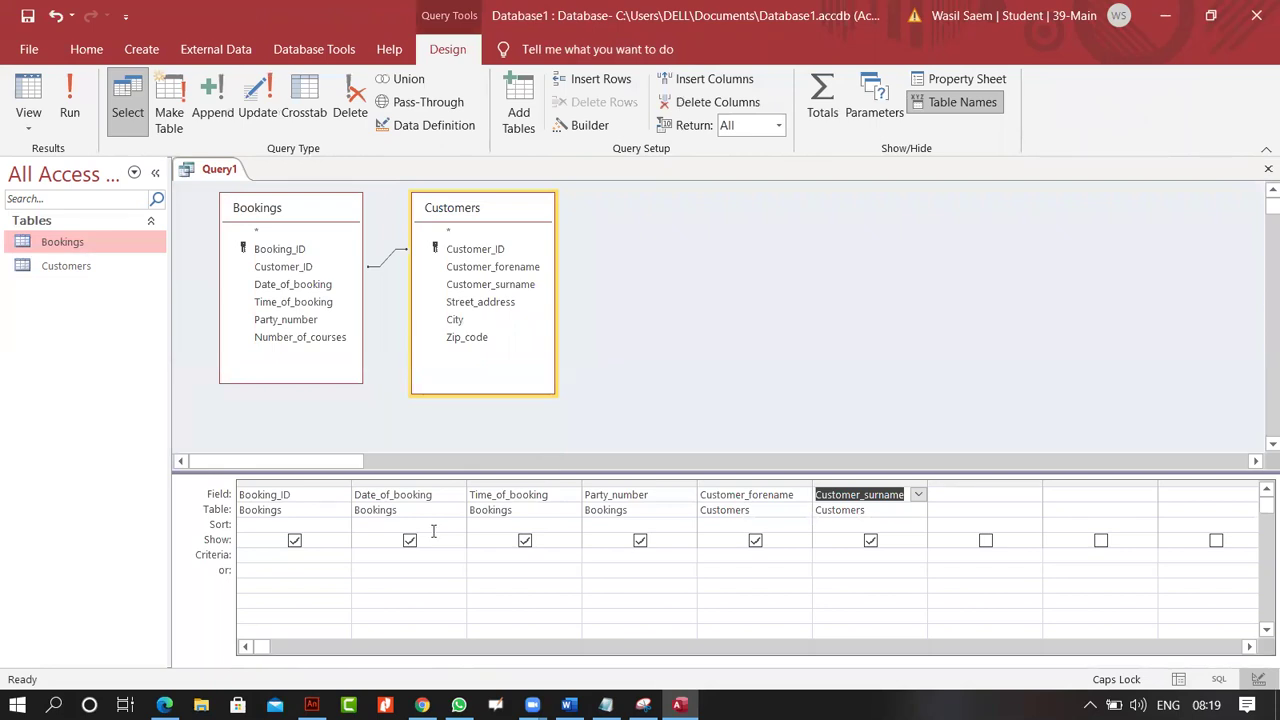
pyautogui.click(357, 555)
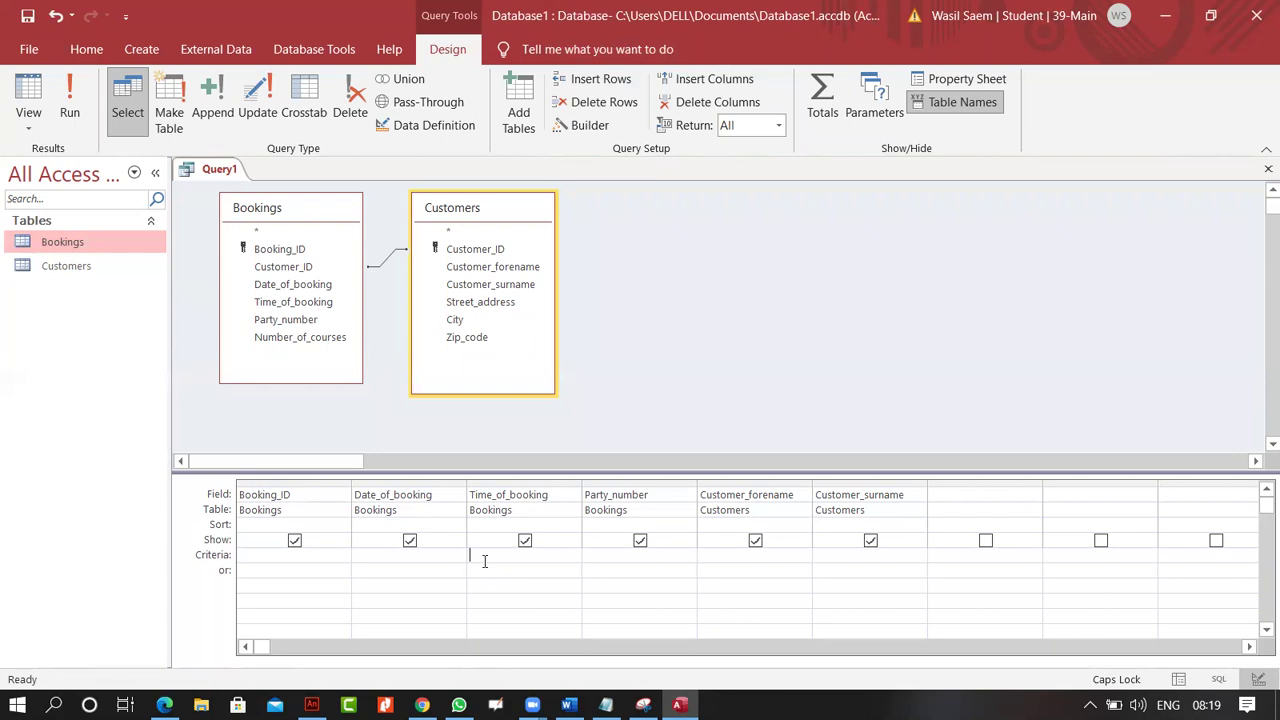
pyautogui.click(484, 569)
pyautogui.moveTo(489, 209); pyautogui.dragTo(538, 207)
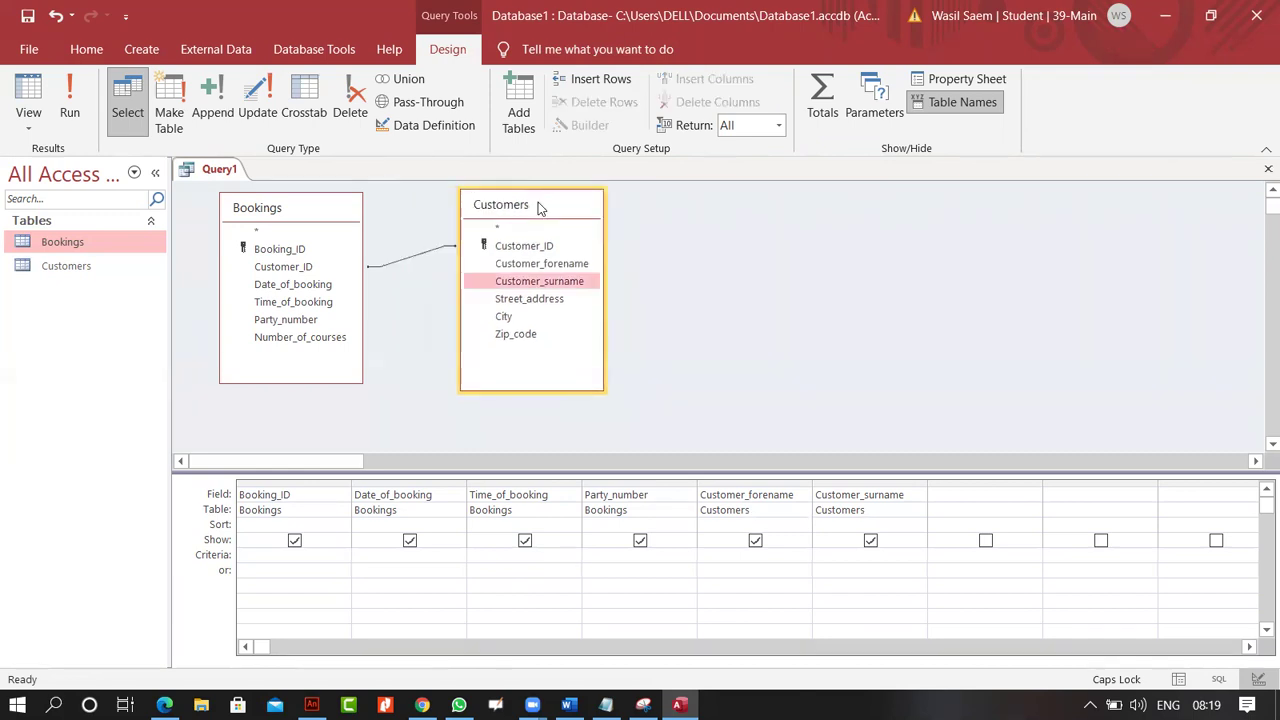
# Rerun the query, sort the results by Party_number in ascending order and look through the sorted records.
pyautogui.click(84, 108)
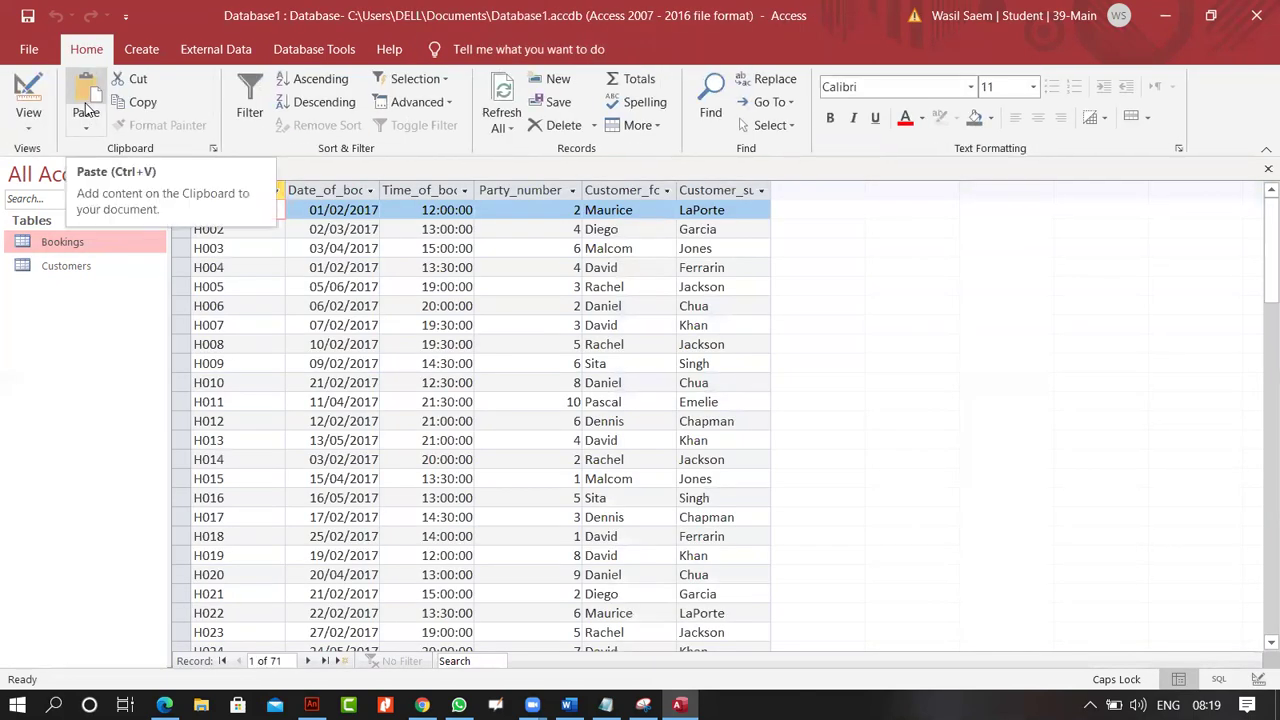
pyautogui.click(537, 185)
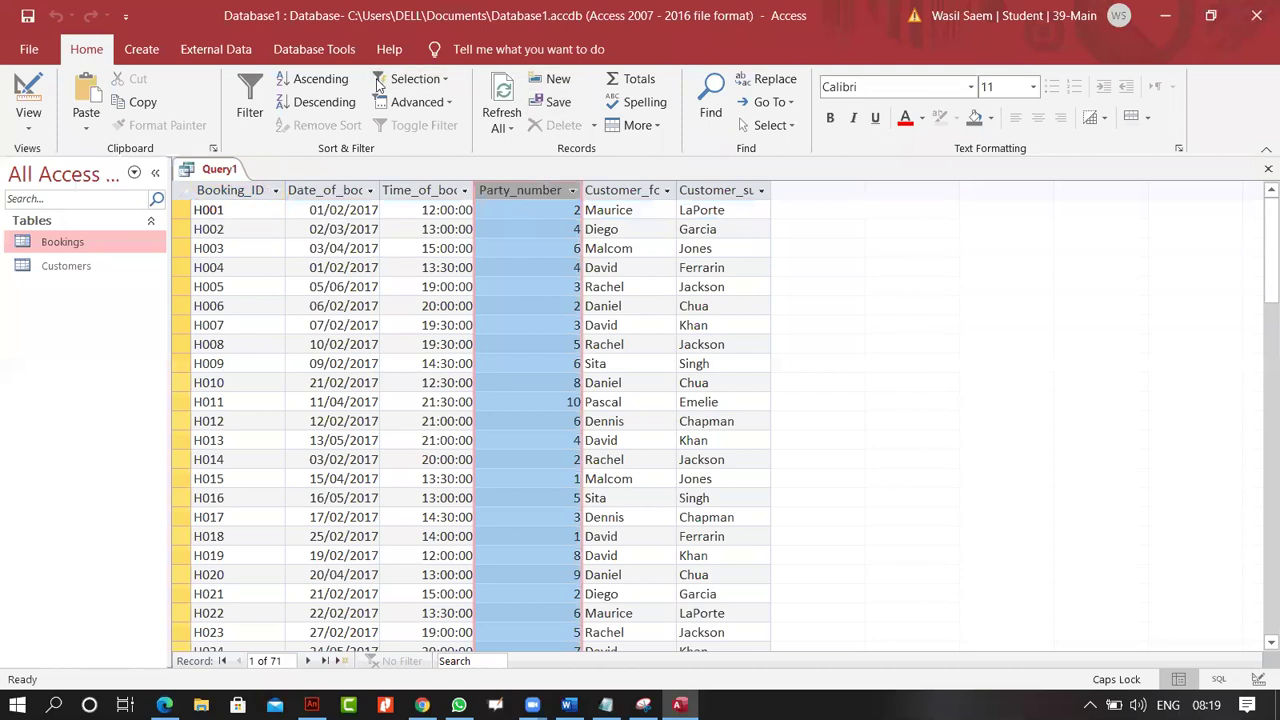
pyautogui.click(313, 78)
pyautogui.scroll(-20, 621, 325)
pyautogui.click(141, 49)
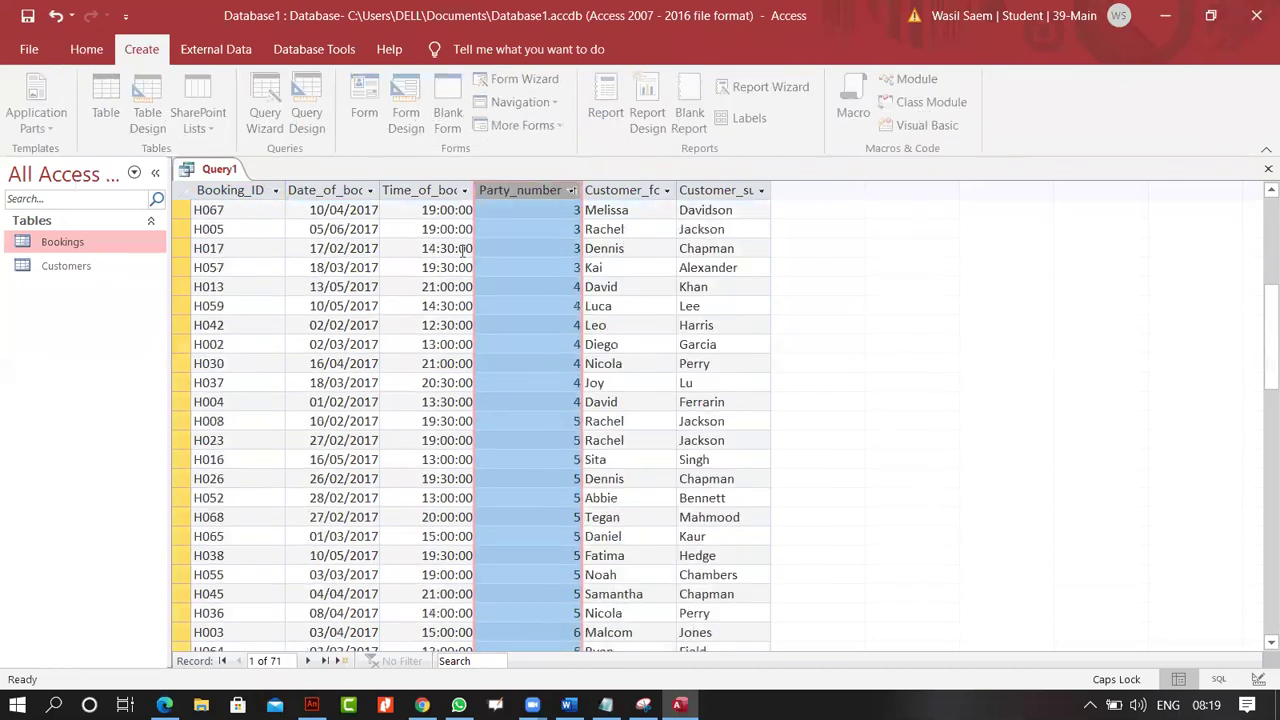
pyautogui.scroll(6, 549, 457)
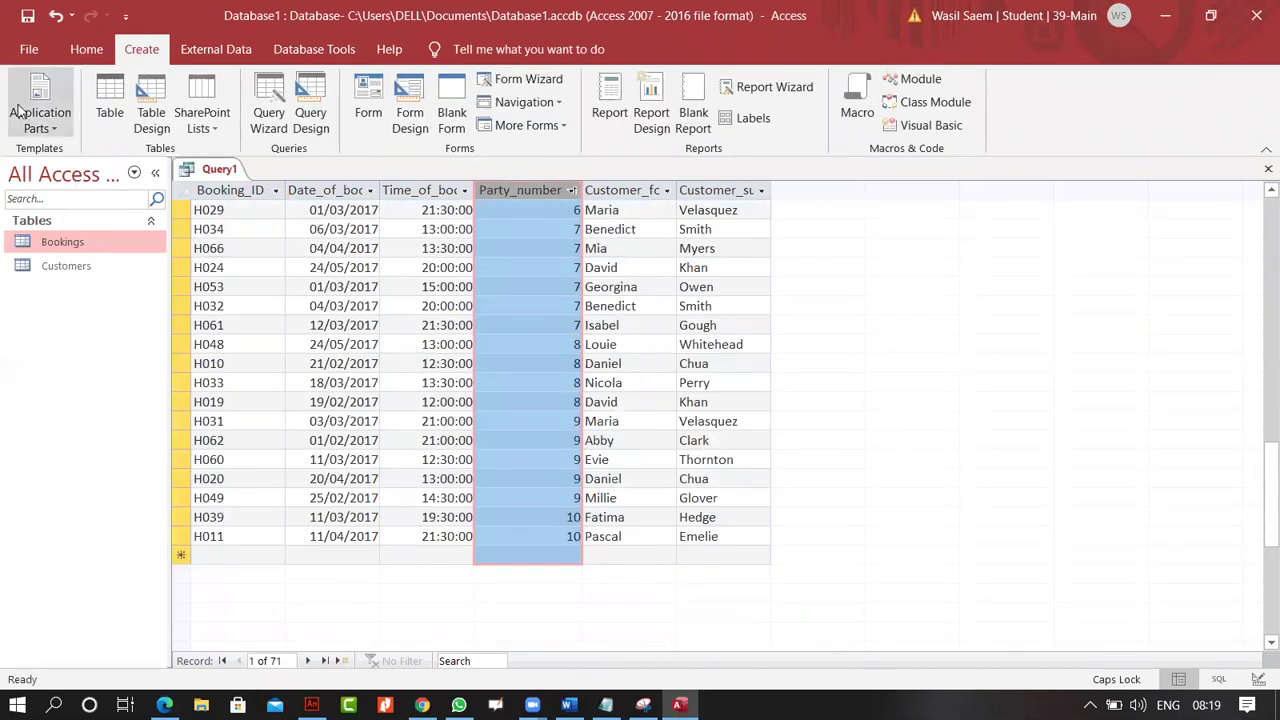
# Switch the query back to Design View and close it without saving the changes.
pyautogui.click(86, 49)
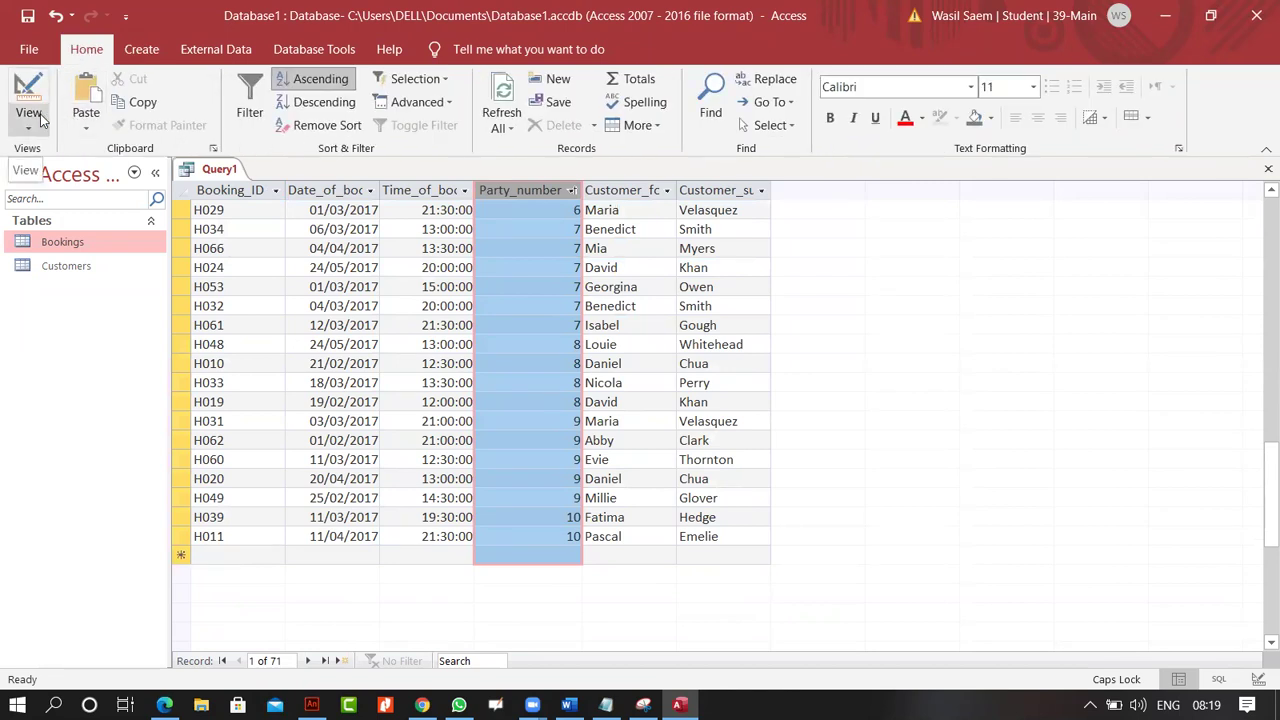
pyautogui.click(42, 120)
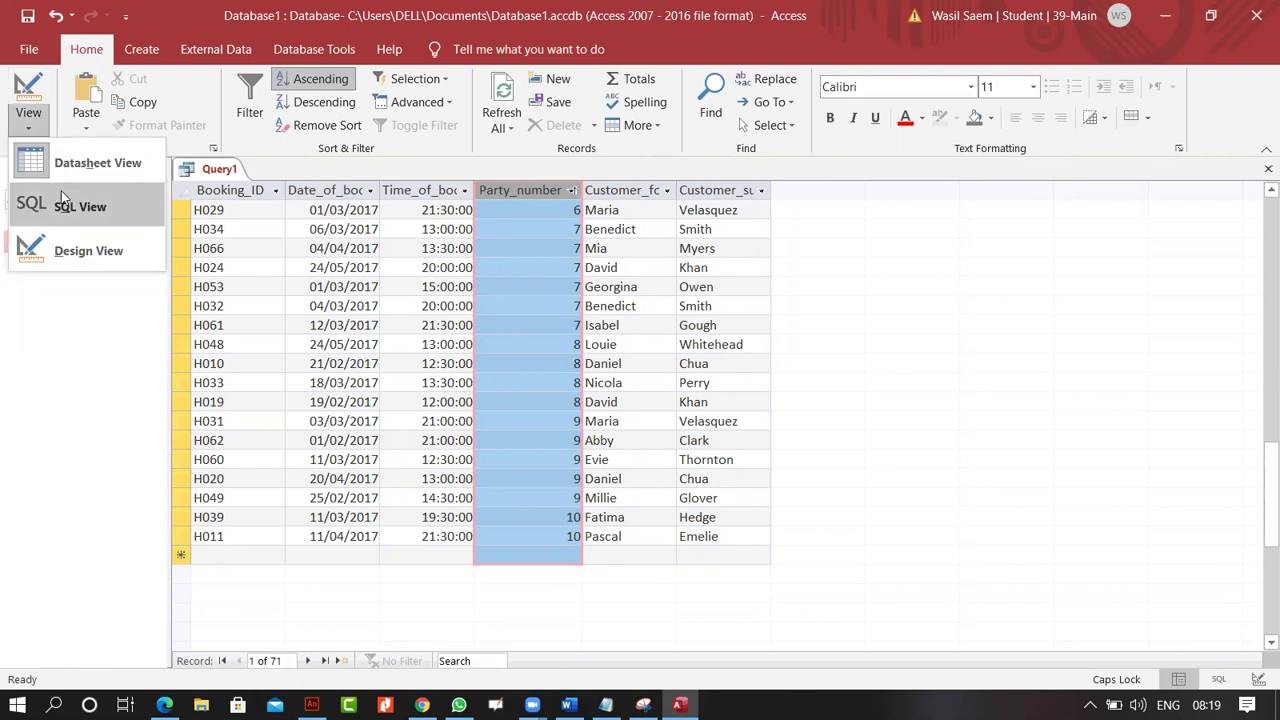
pyautogui.click(82, 254)
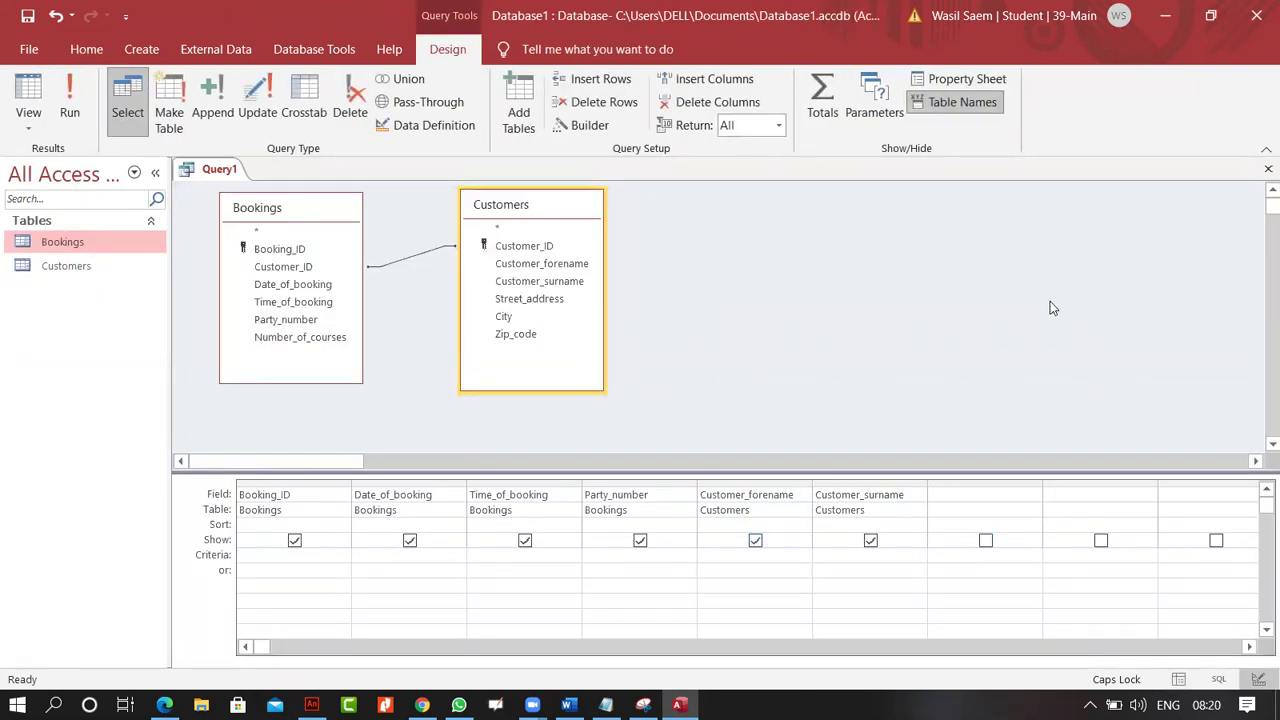
pyautogui.click(1262, 170)
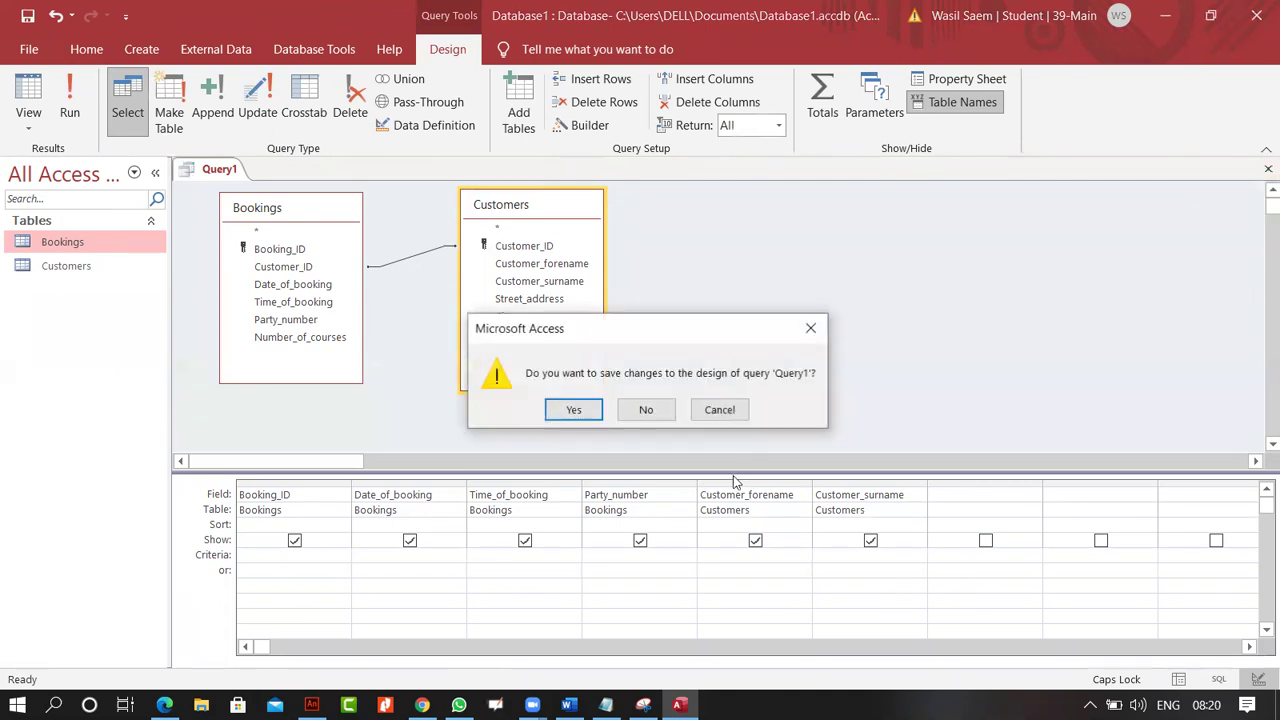
pyautogui.click(647, 410)
# Start a new design query containing the Bookings and Customers tables, and extend both field lists until every field fits.
pyautogui.click(141, 52)
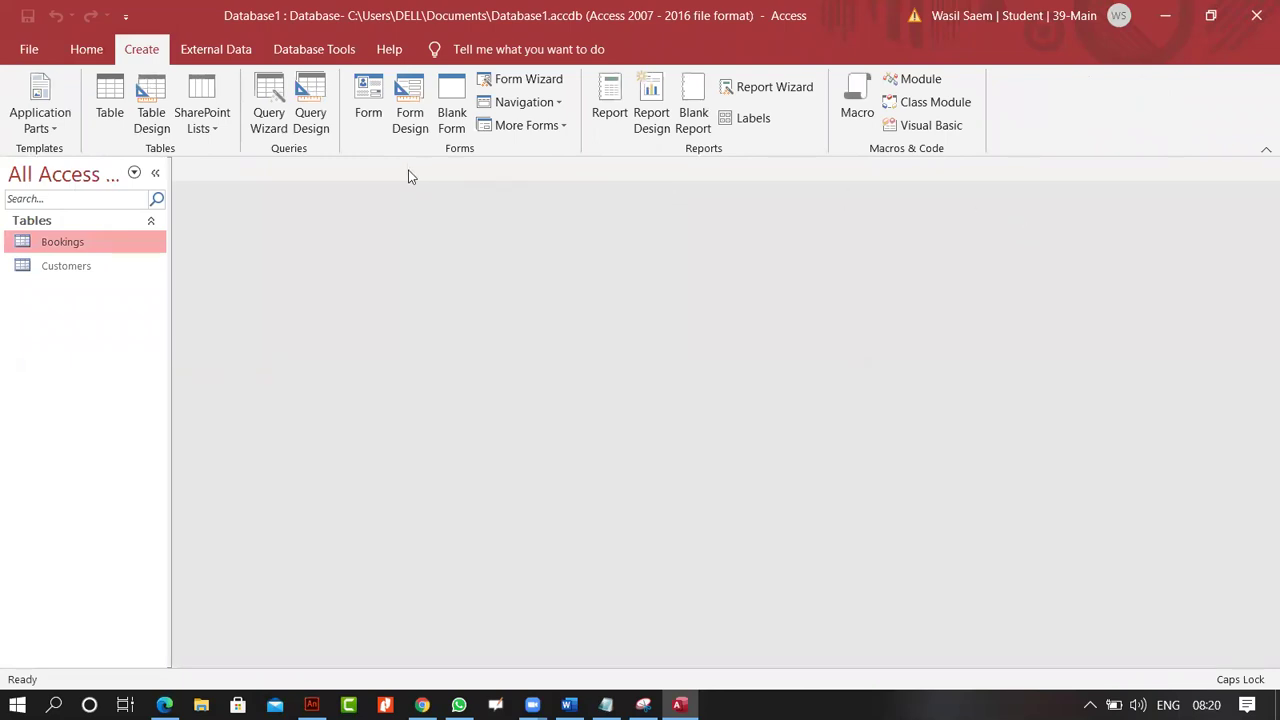
pyautogui.click(316, 128)
pyautogui.hotkey('shift', 'Down')
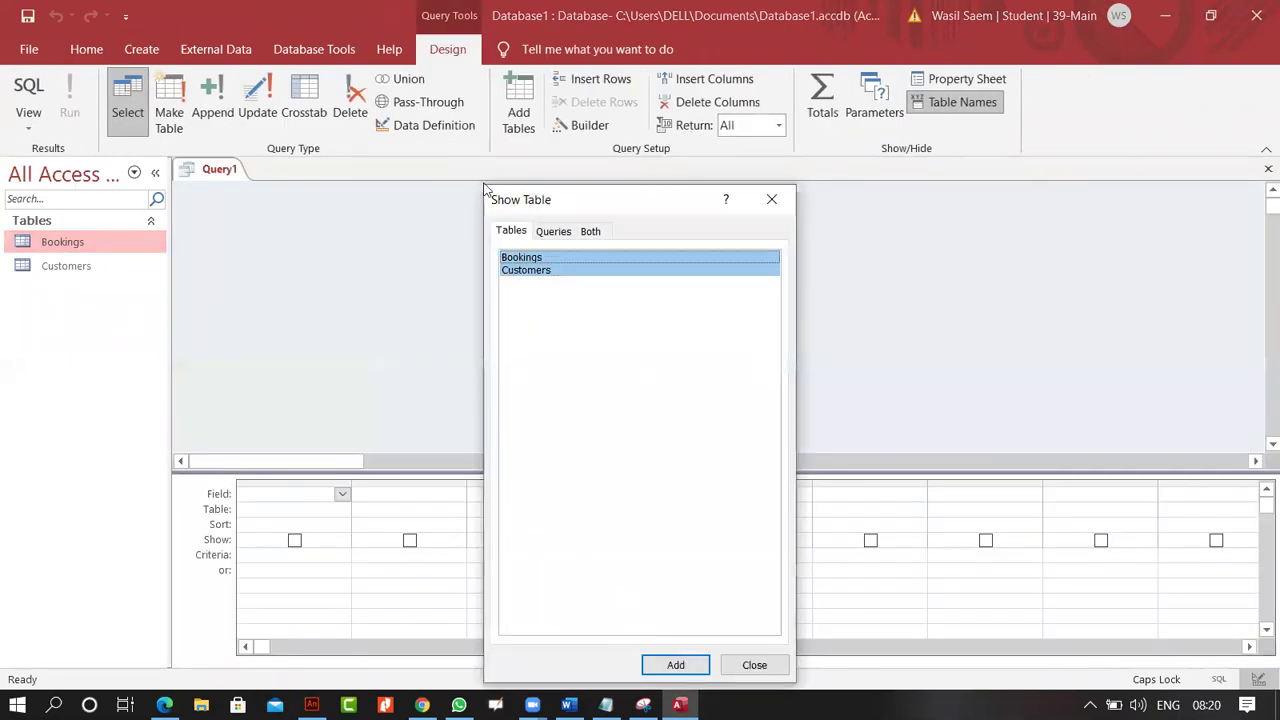
pyautogui.moveTo(683, 198); pyautogui.dragTo(860, 8)
pyautogui.click(862, 481)
pyautogui.click(926, 481)
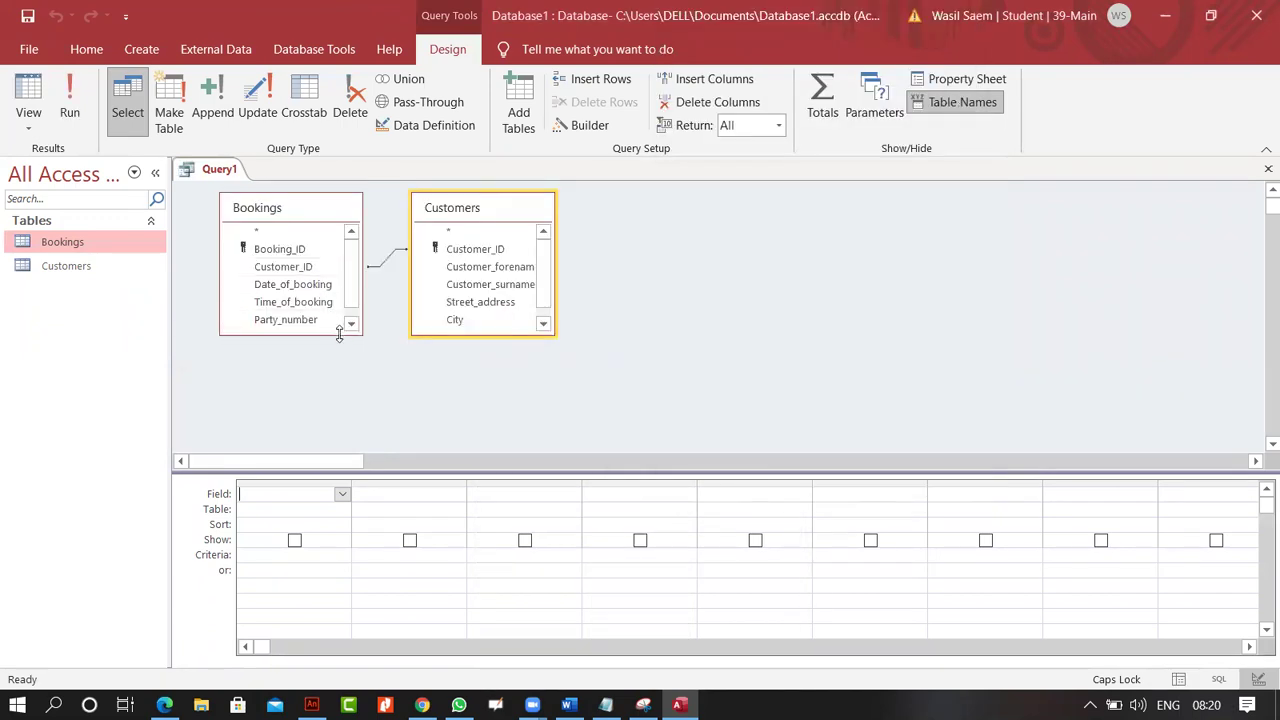
pyautogui.moveTo(339, 335); pyautogui.dragTo(339, 383)
pyautogui.moveTo(494, 333); pyautogui.dragTo(486, 411)
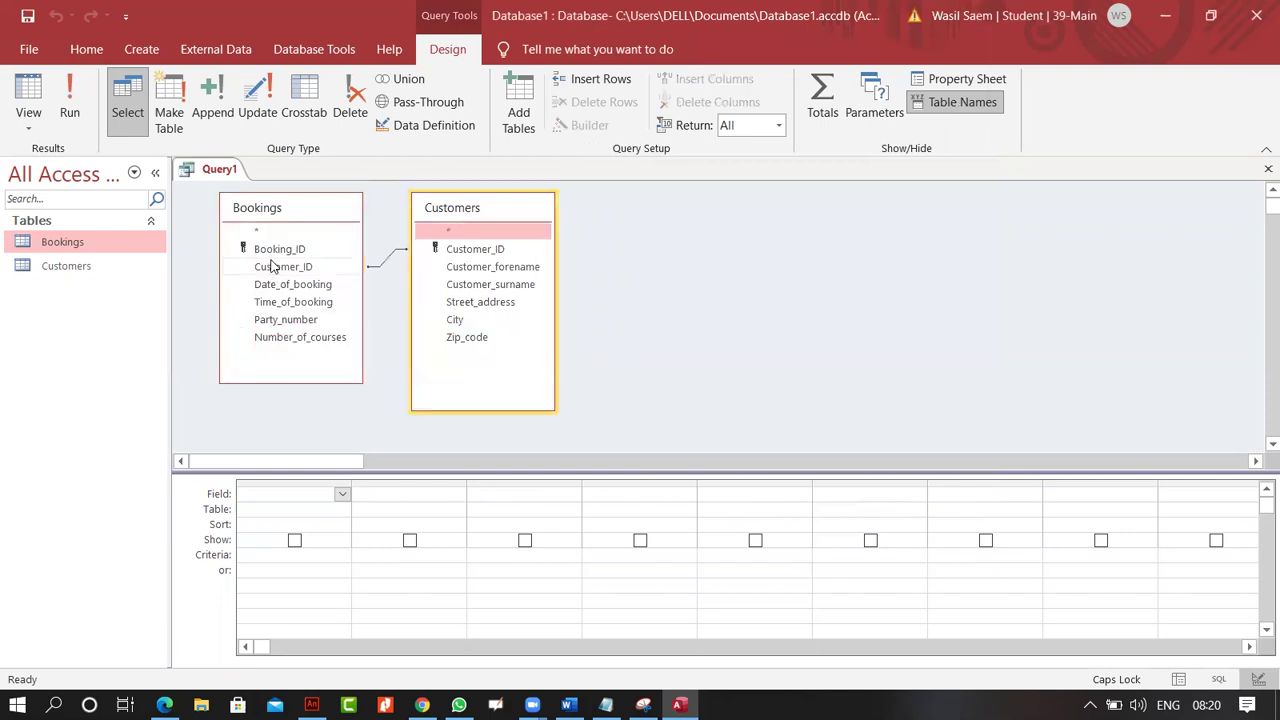
# Add Customer_ID, Date_of_booking, Time_of_booking and Party_number from Bookings plus Customer_forename, Customer_surname and Street_address from Customers to the query.
pyautogui.doubleClick(273, 266)
pyautogui.doubleClick(272, 284)
pyautogui.click(275, 303)
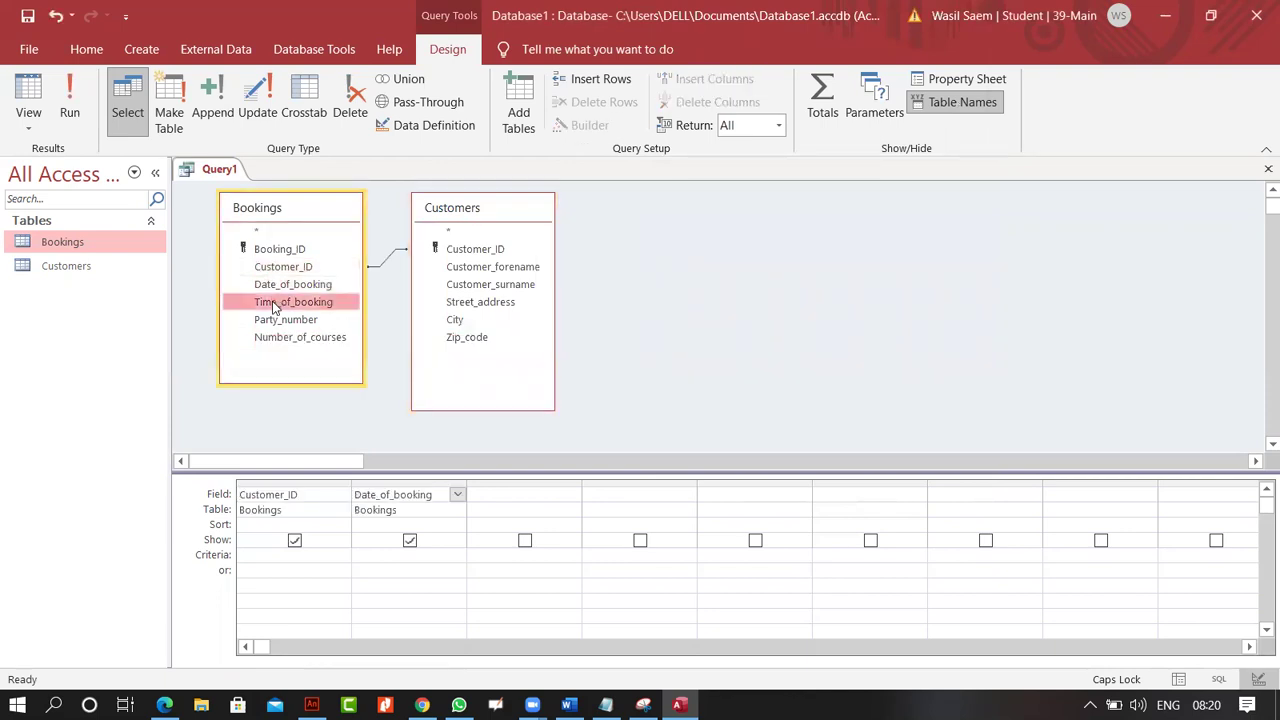
pyautogui.doubleClick(275, 302)
pyautogui.doubleClick(275, 320)
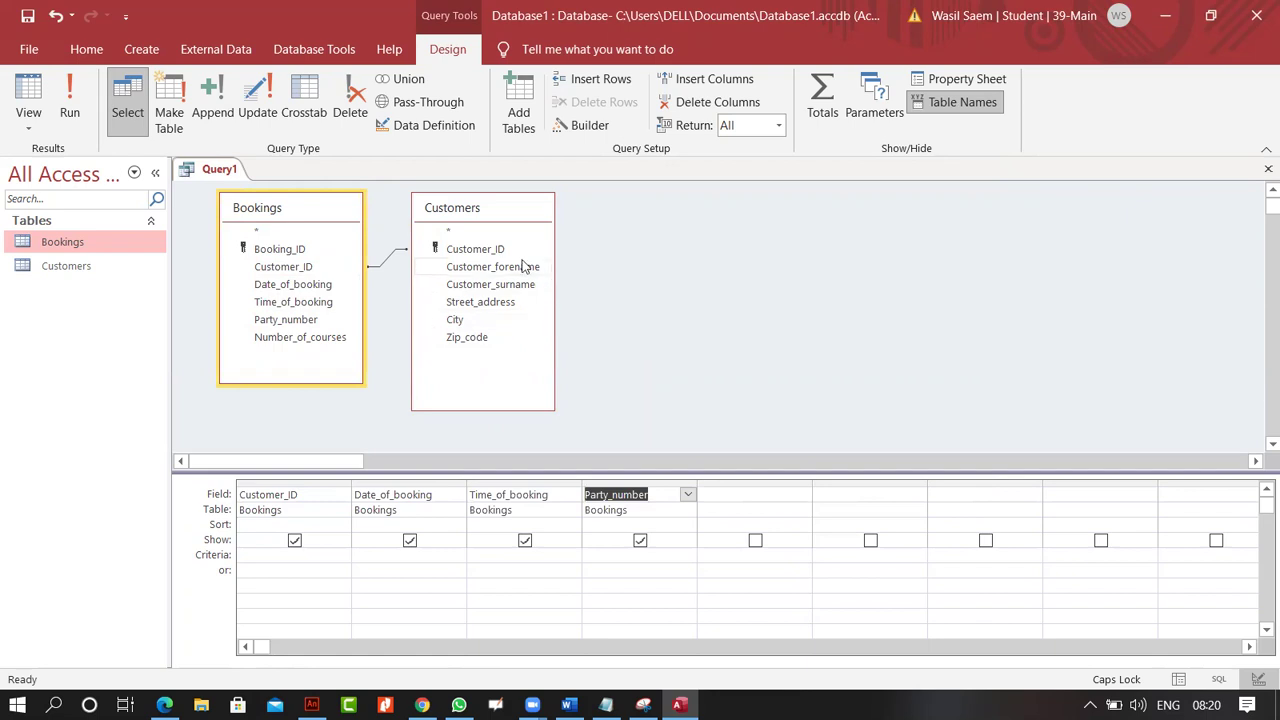
pyautogui.doubleClick(524, 266)
pyautogui.click(514, 301)
pyautogui.doubleClick(512, 285)
pyautogui.doubleClick(512, 303)
# Run the query and fit all result columns to their contents.
pyautogui.click(69, 112)
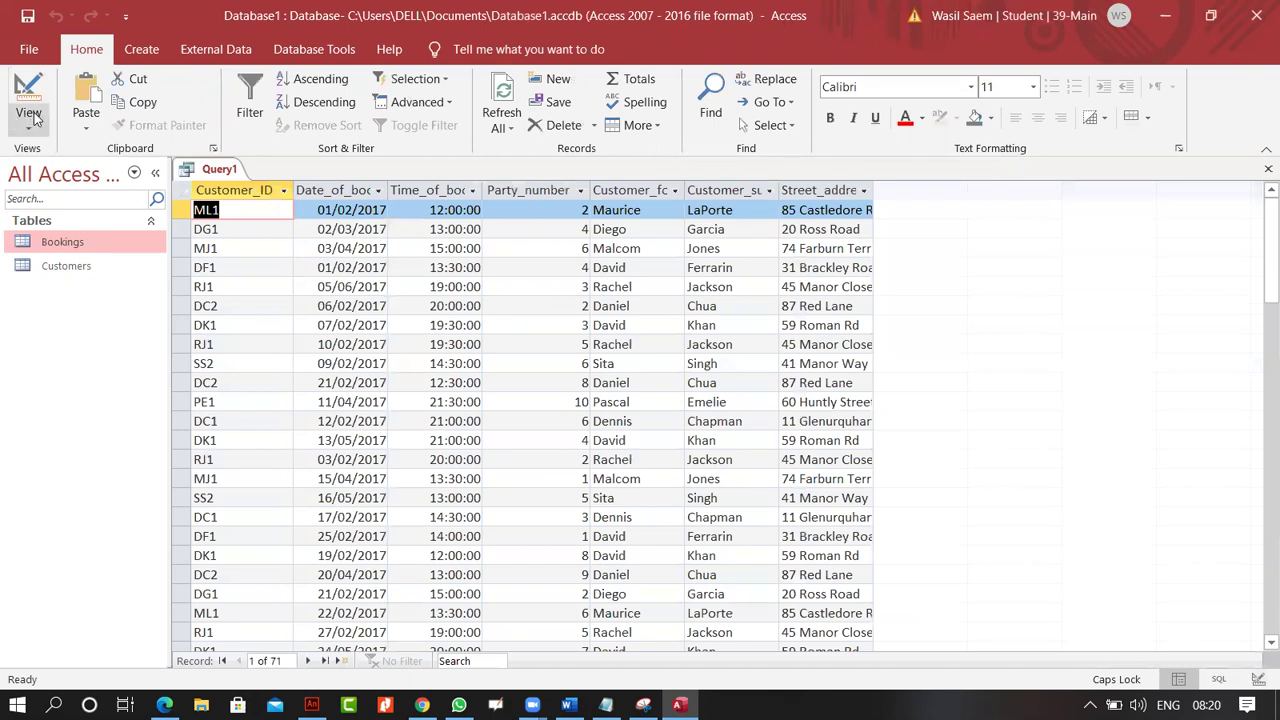
pyautogui.click(183, 190)
pyautogui.doubleClick(387, 190)
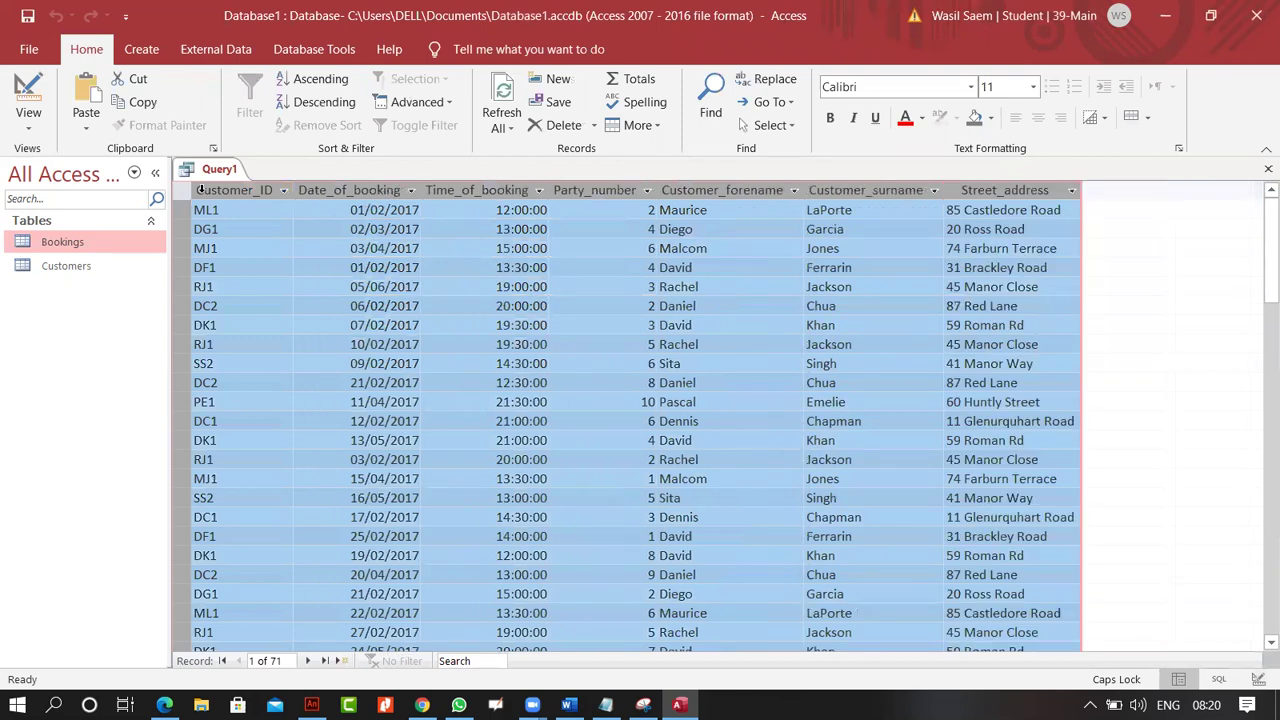
# Return the query to Design View and review the fields available in the Bookings and Customers tables.
pyautogui.click(28, 120)
pyautogui.click(60, 245)
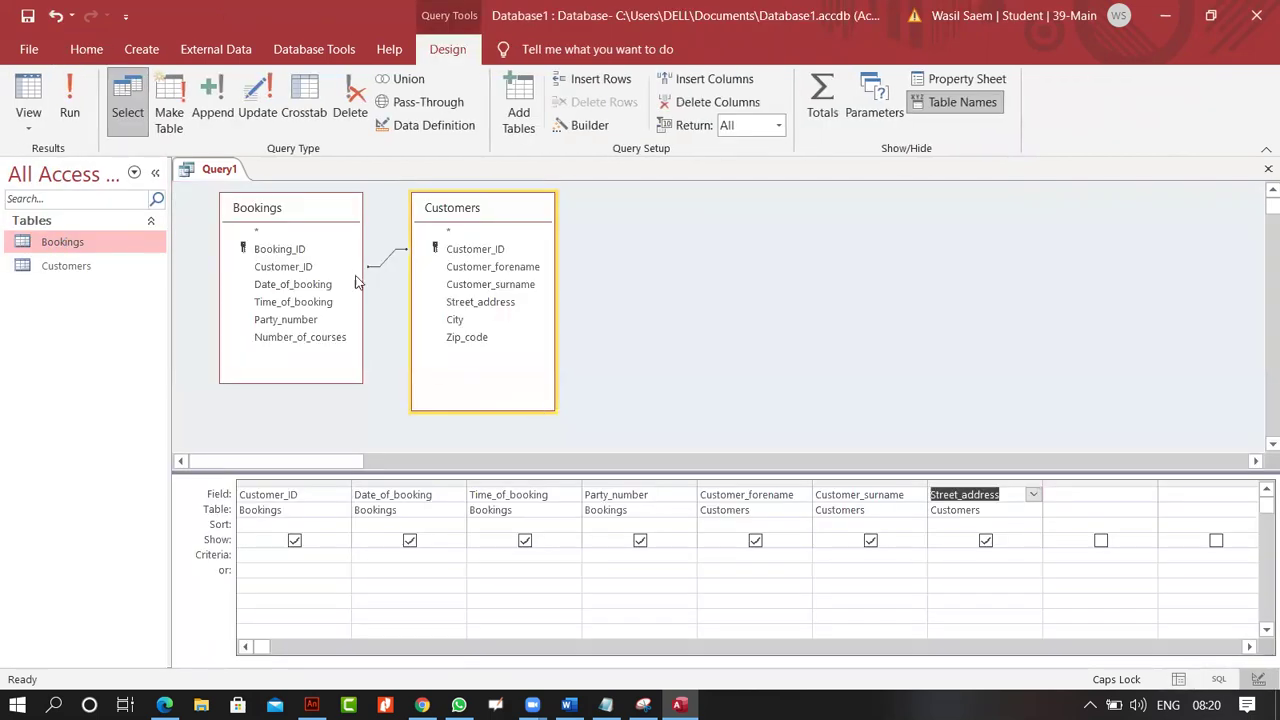
pyautogui.click(330, 214)
pyautogui.doubleClick(330, 214)
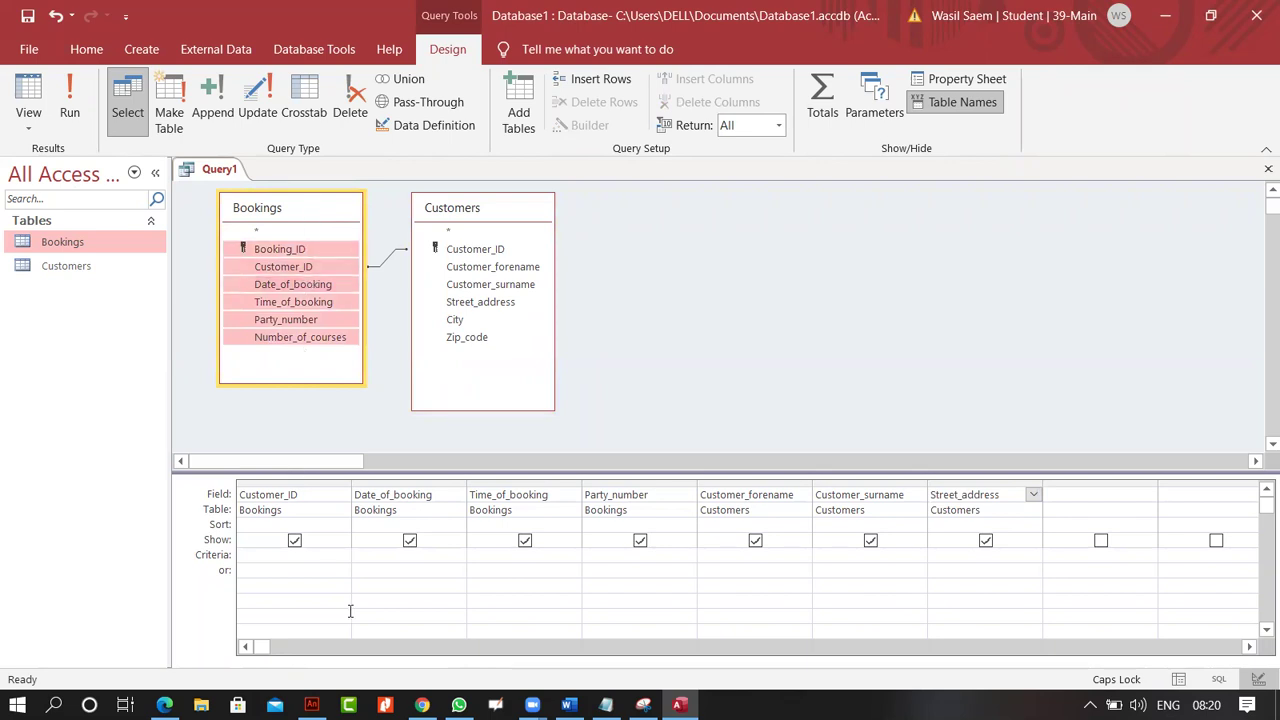
pyautogui.doubleClick(500, 209)
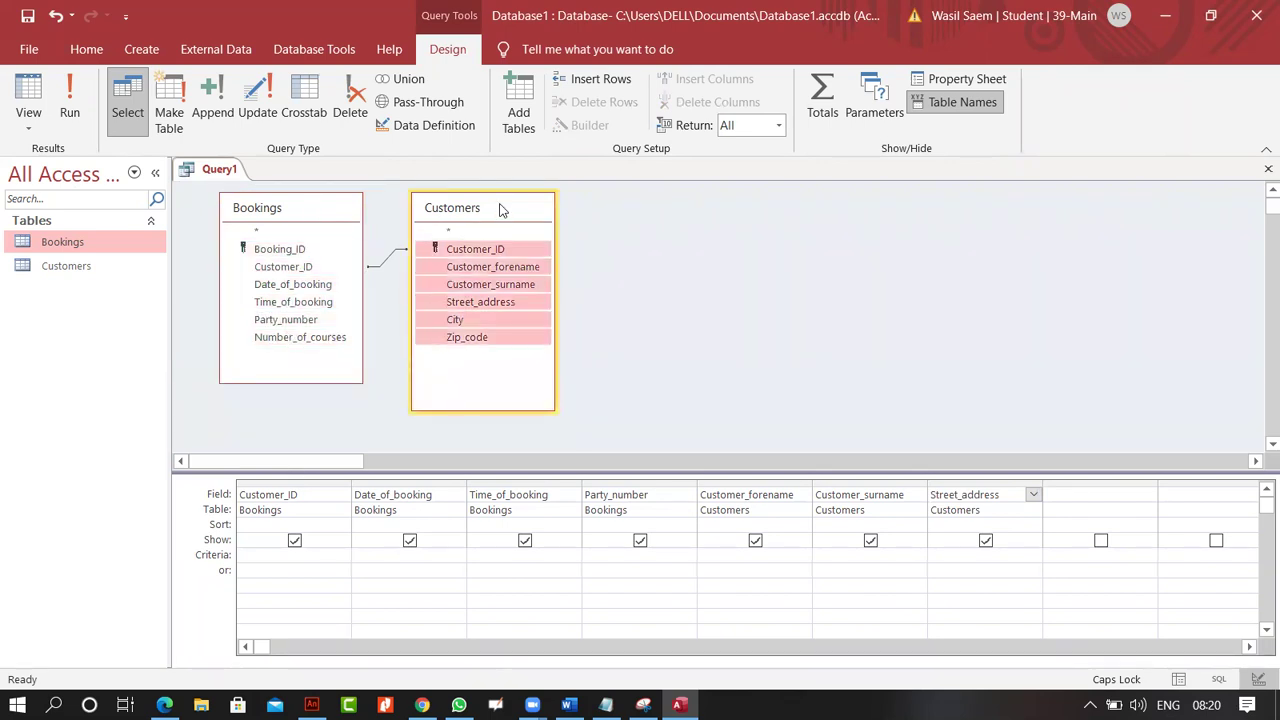
pyautogui.moveTo(501, 272); pyautogui.dragTo(462, 268)
pyautogui.click(292, 337)
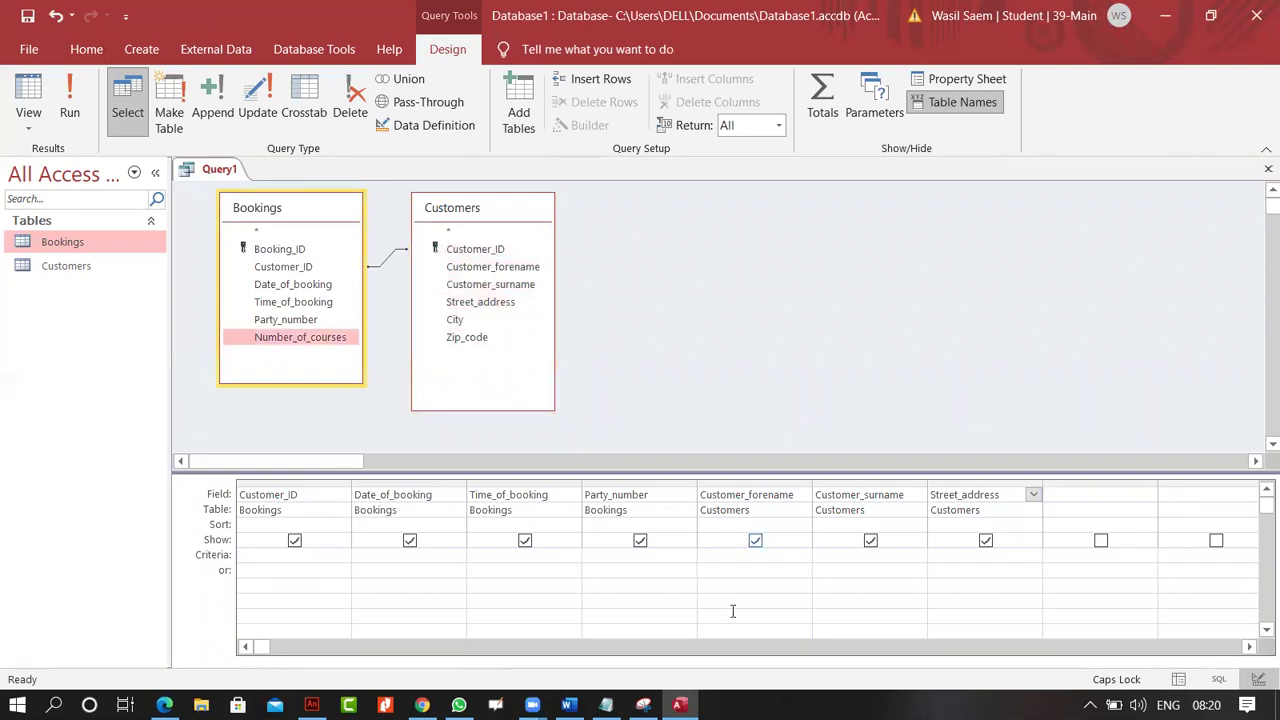
pyautogui.click(261, 648)
# Examine the Field, Table and Sort choices offered for the Party_number column in the query grid.
pyautogui.click(628, 555)
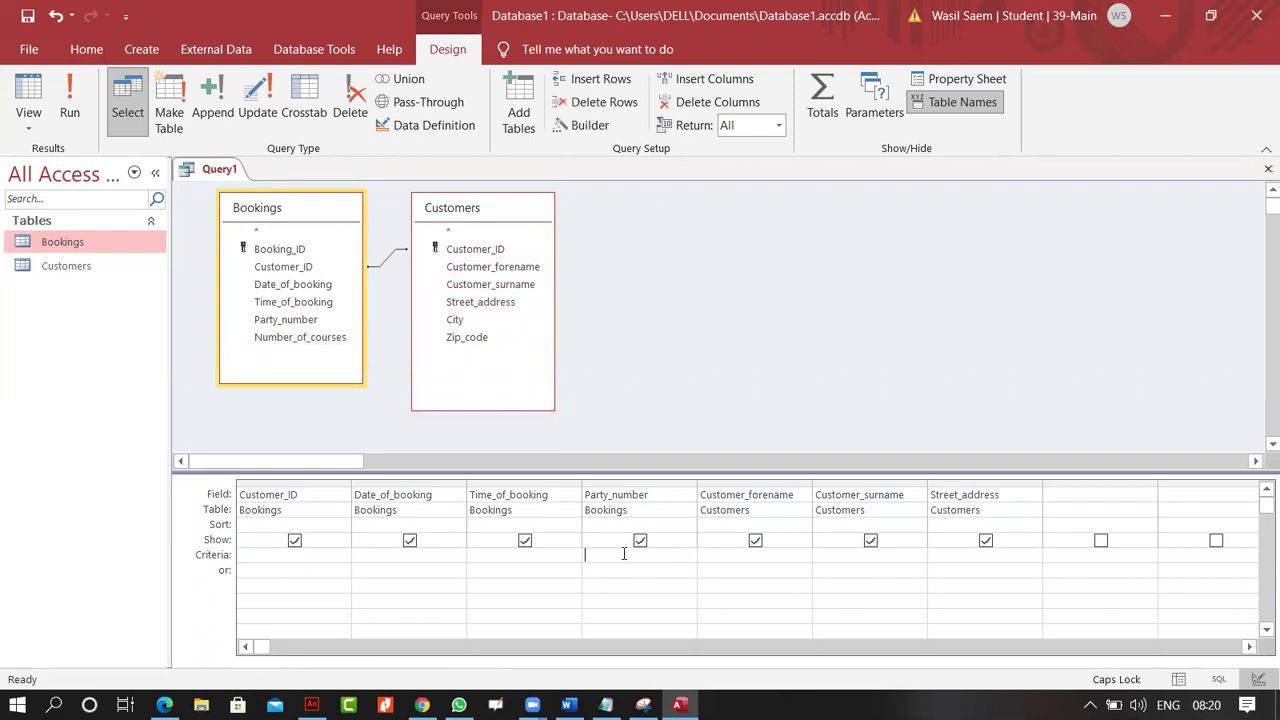
pyautogui.click(686, 495)
pyautogui.click(688, 496)
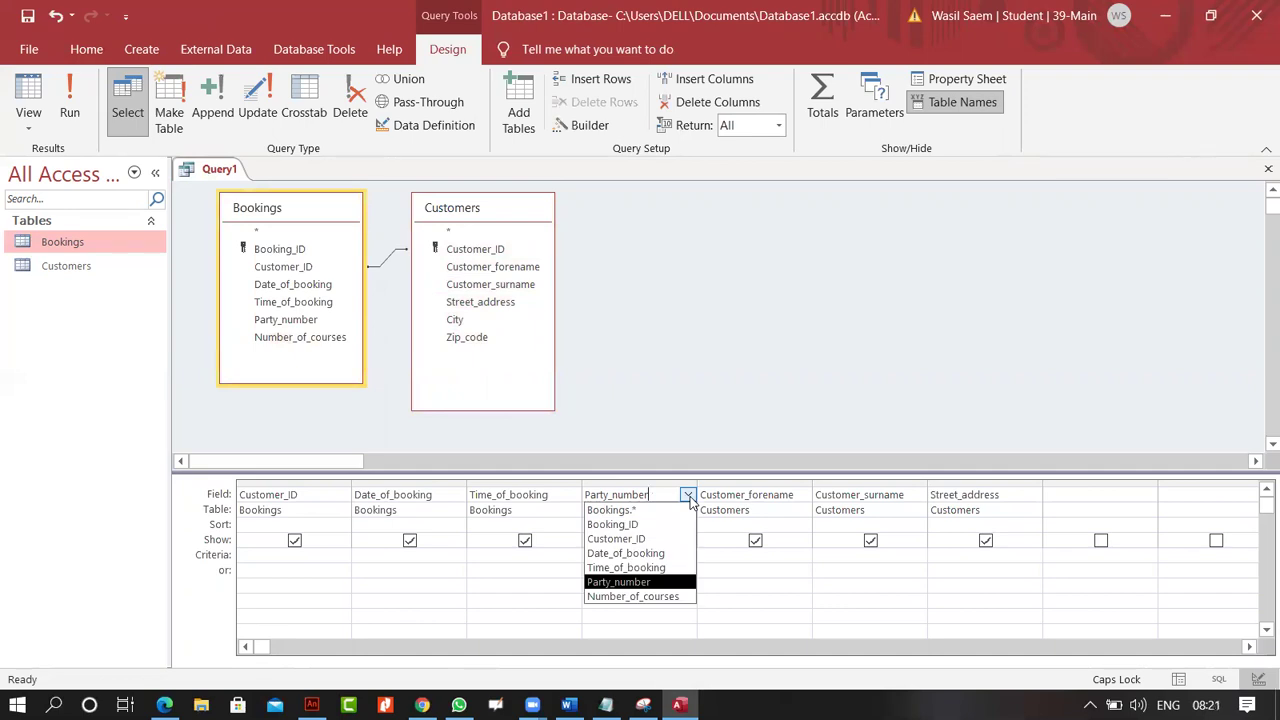
pyautogui.click(689, 499)
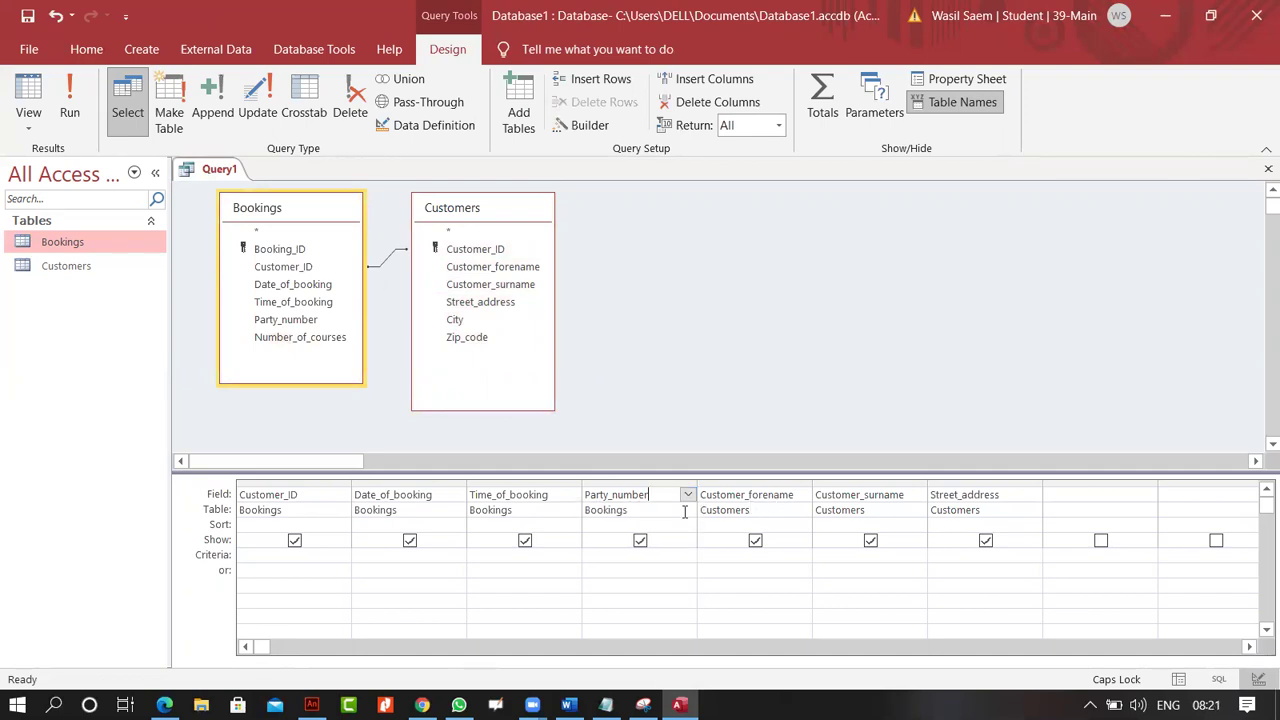
pyautogui.click(687, 511)
pyautogui.click(687, 513)
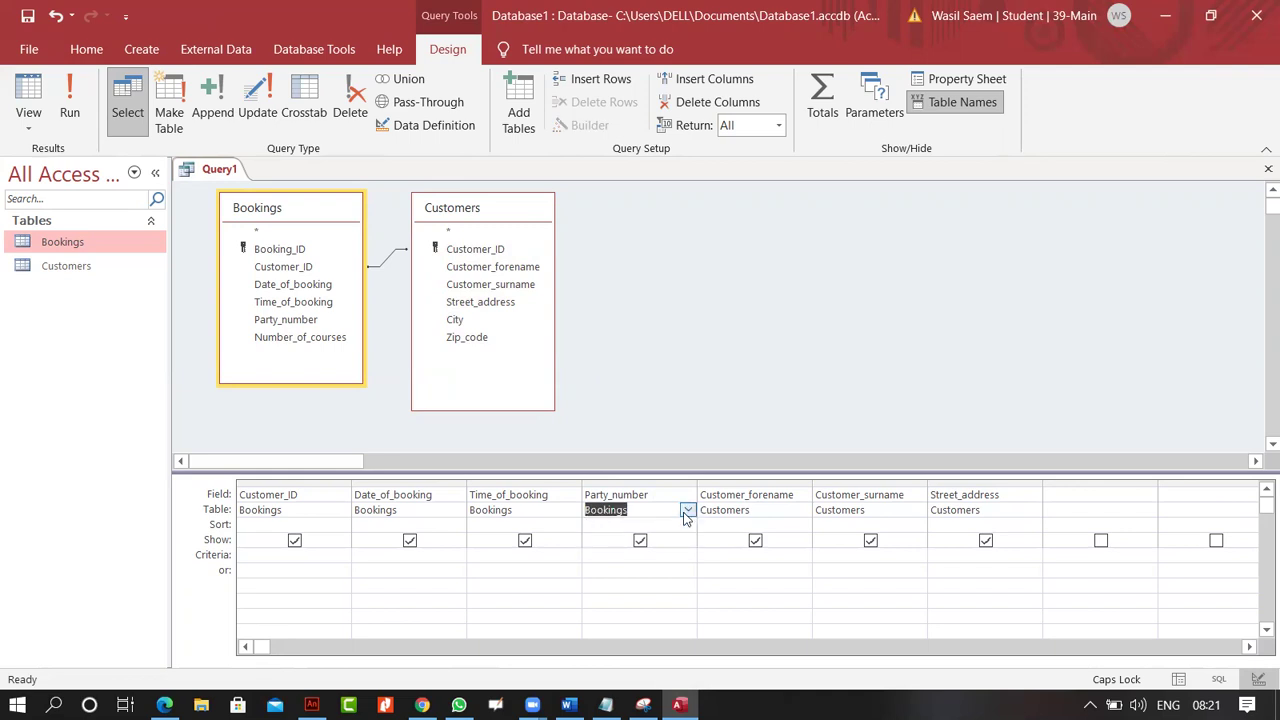
pyautogui.click(687, 526)
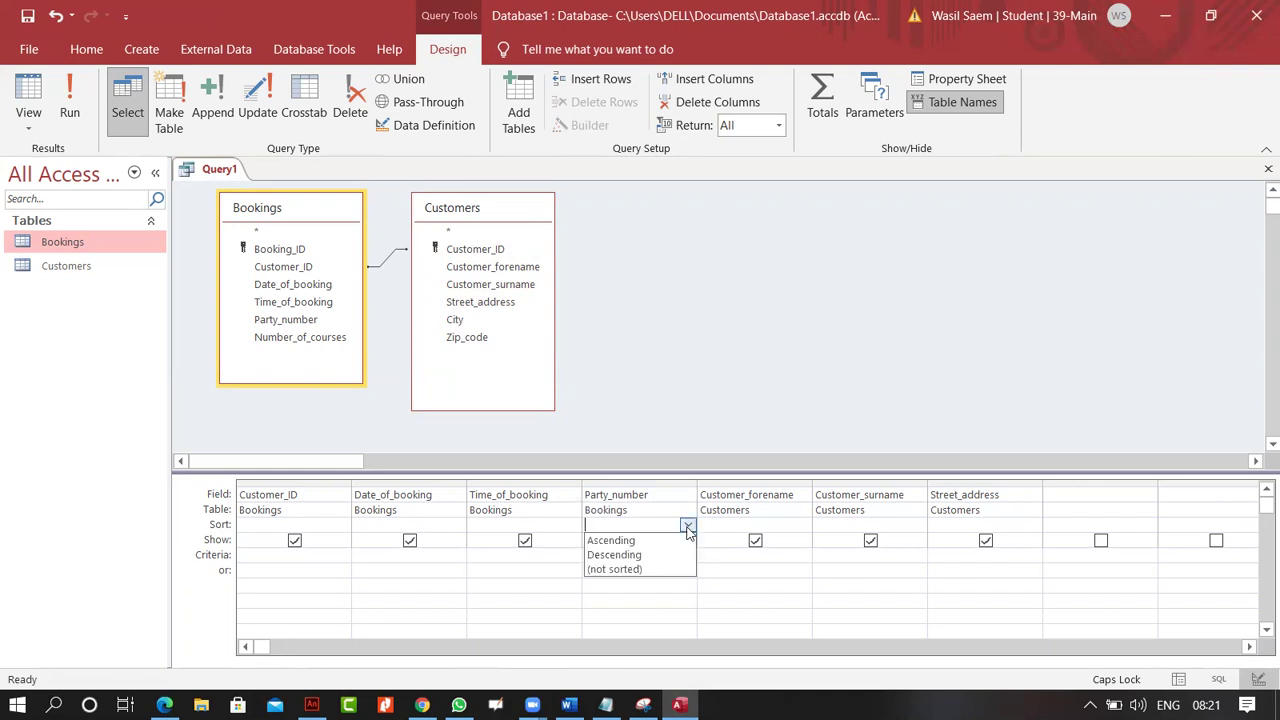
pyautogui.click(687, 527)
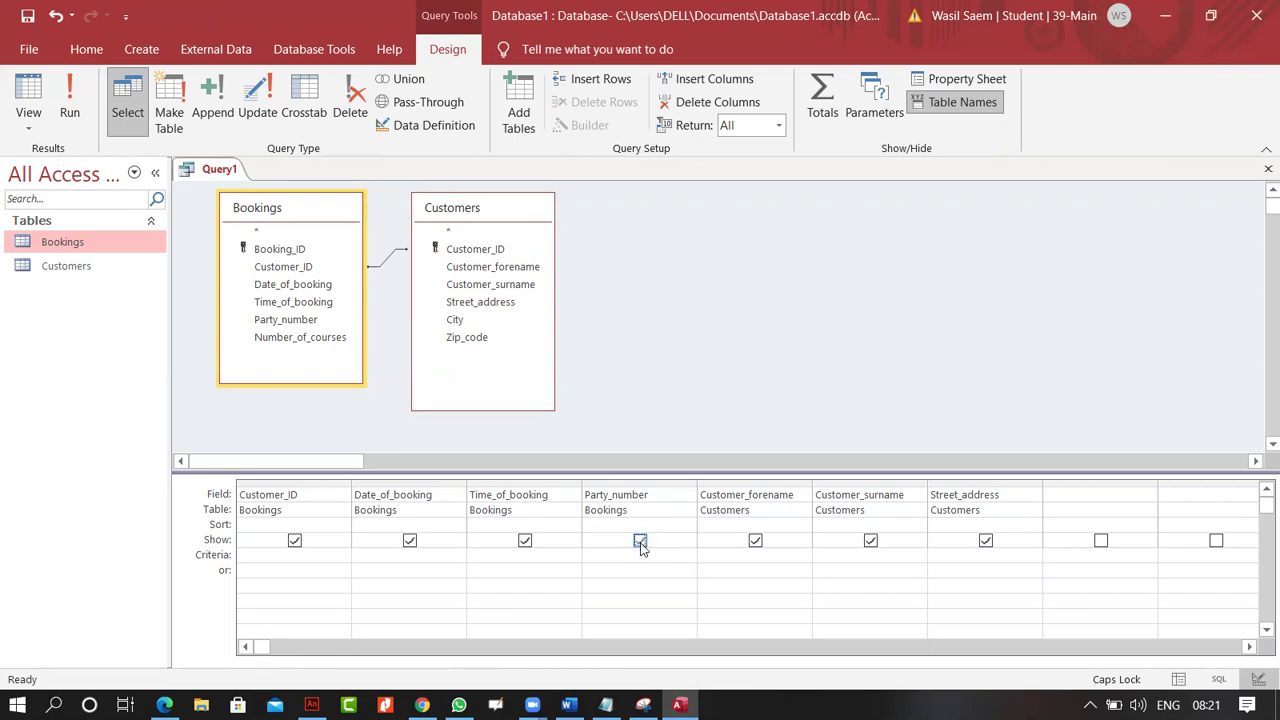
# Restrict Party_number with the criterion >=1 And <=5 and run the query.
pyautogui.click(652, 561)
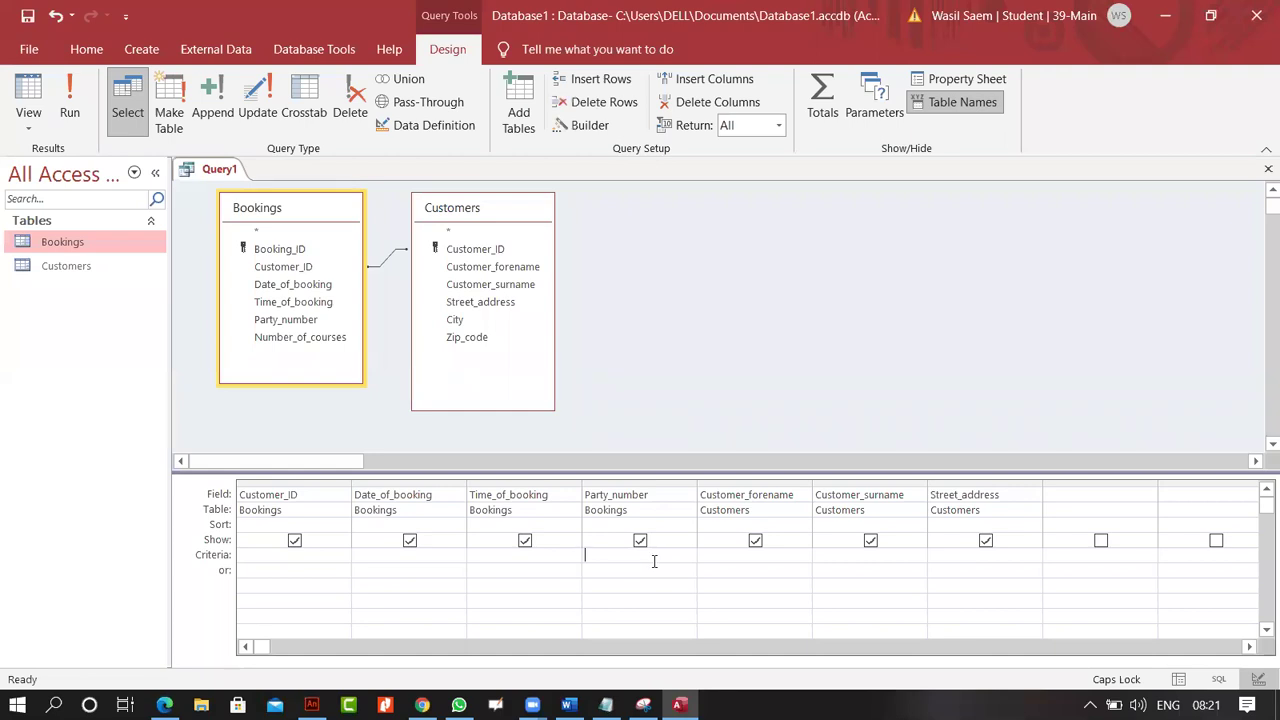
pyautogui.press('capslock')
pyautogui.write('>=1 and <=5')
pyautogui.click(618, 584)
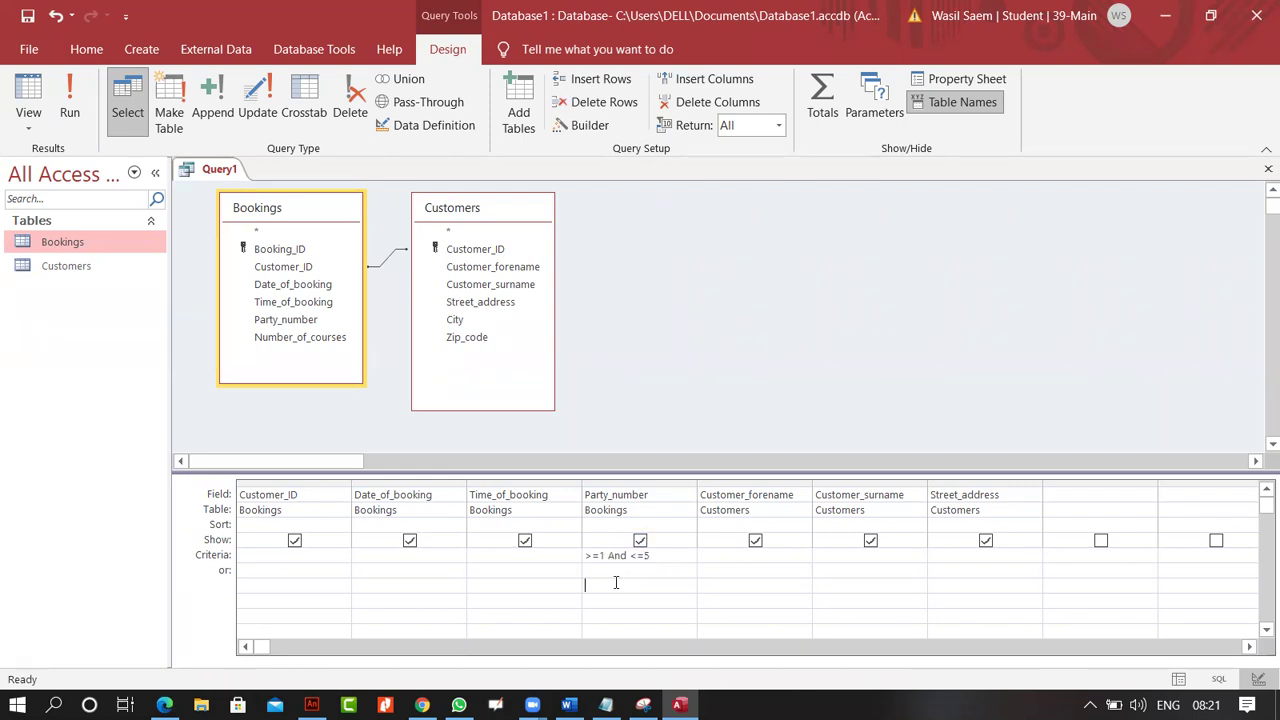
pyautogui.click(70, 95)
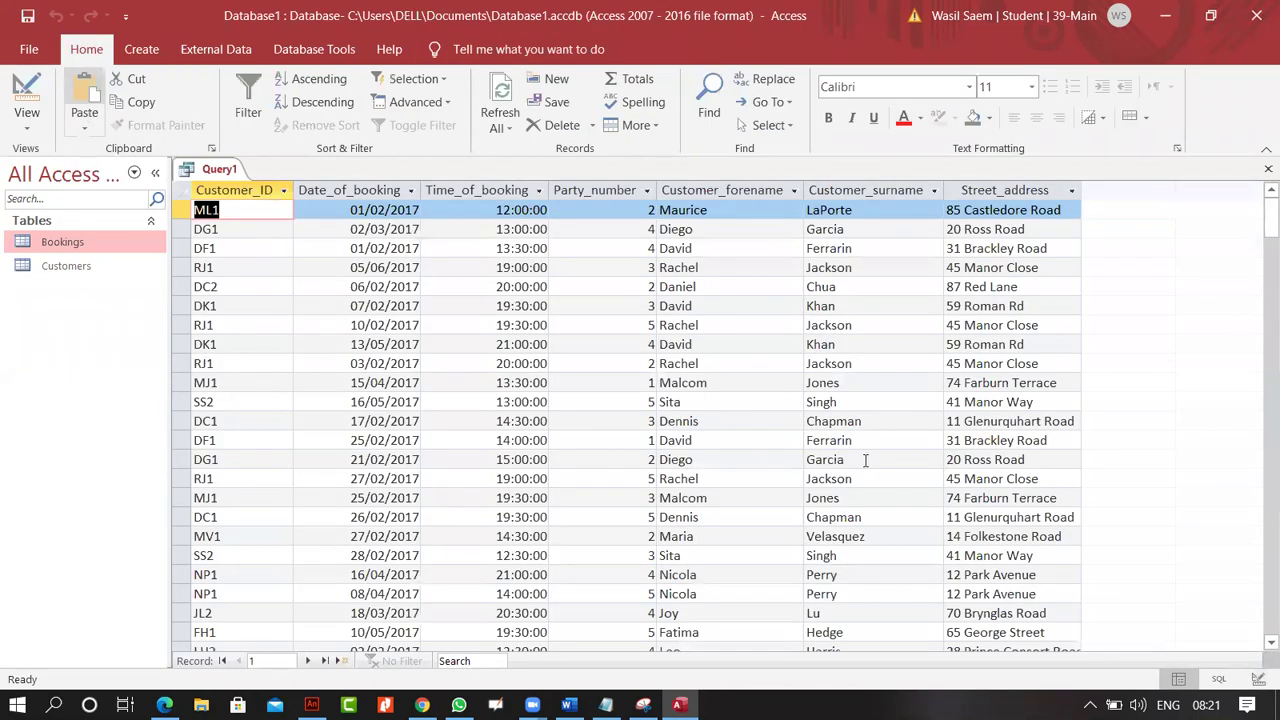
# Sort the query results by Party_number in ascending order and check the party sizes from first to last record.
pyautogui.click(614, 190)
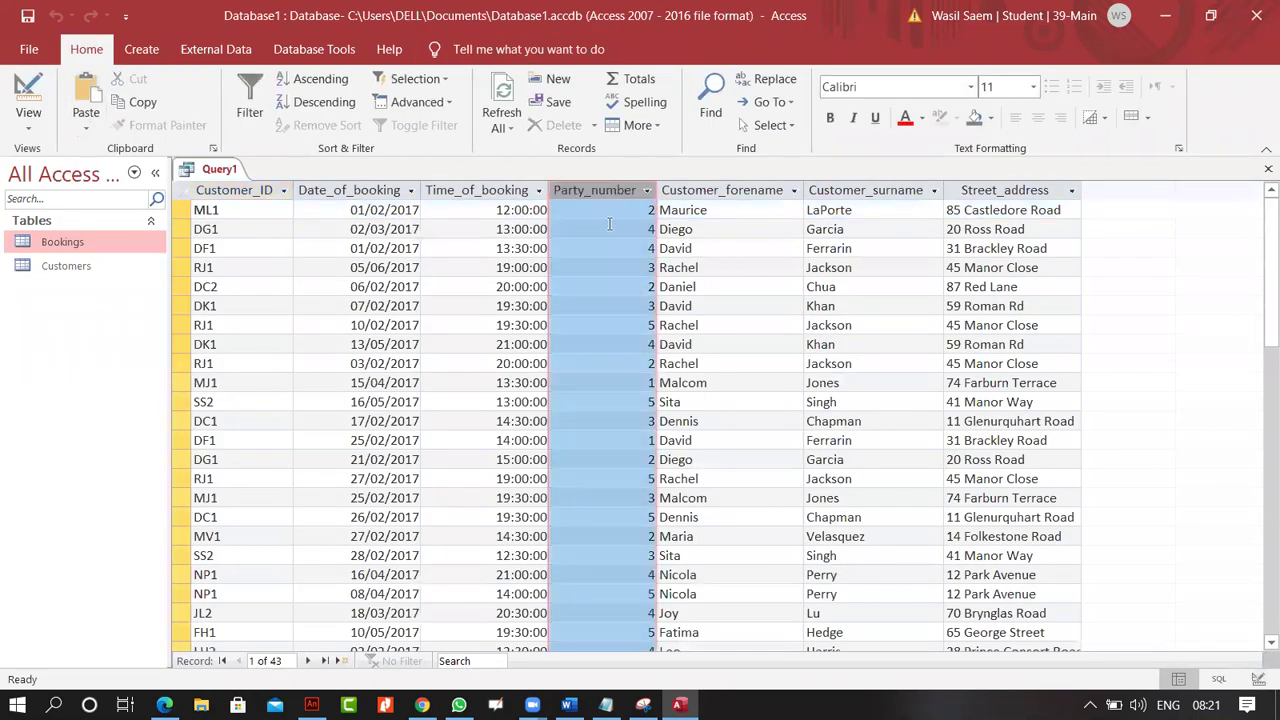
pyautogui.click(320, 78)
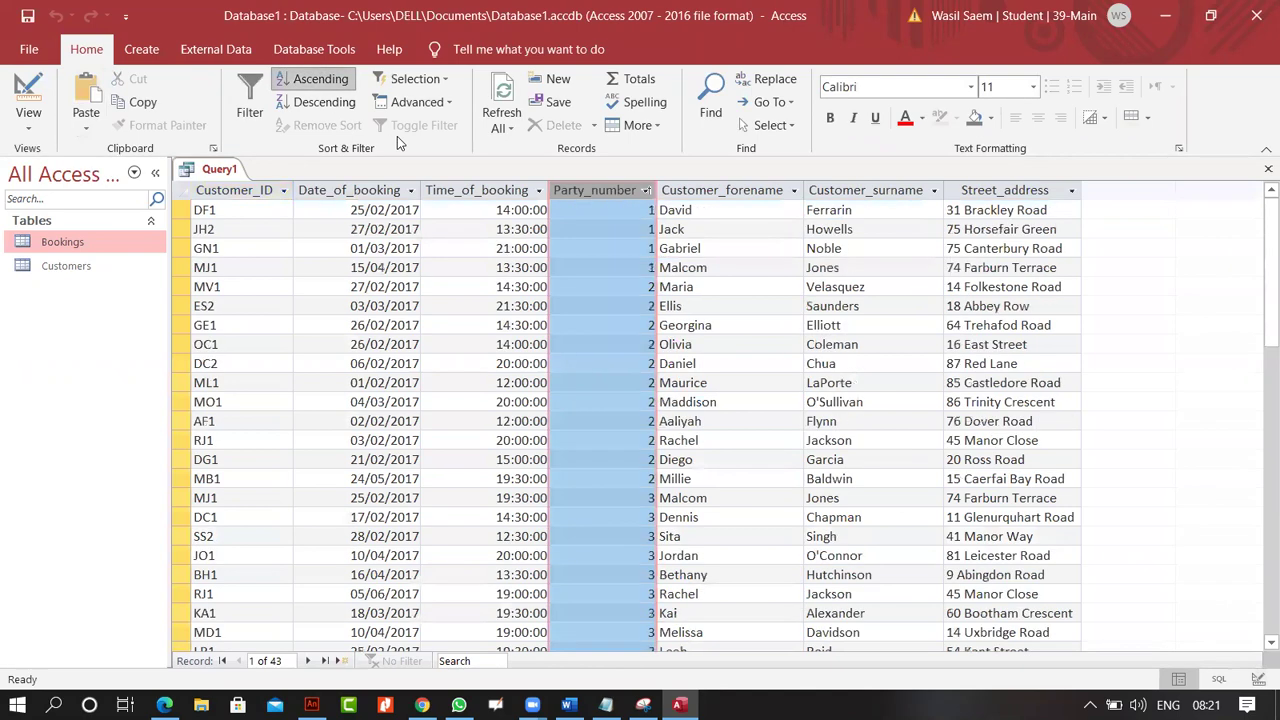
pyautogui.scroll(-8, 611, 334)
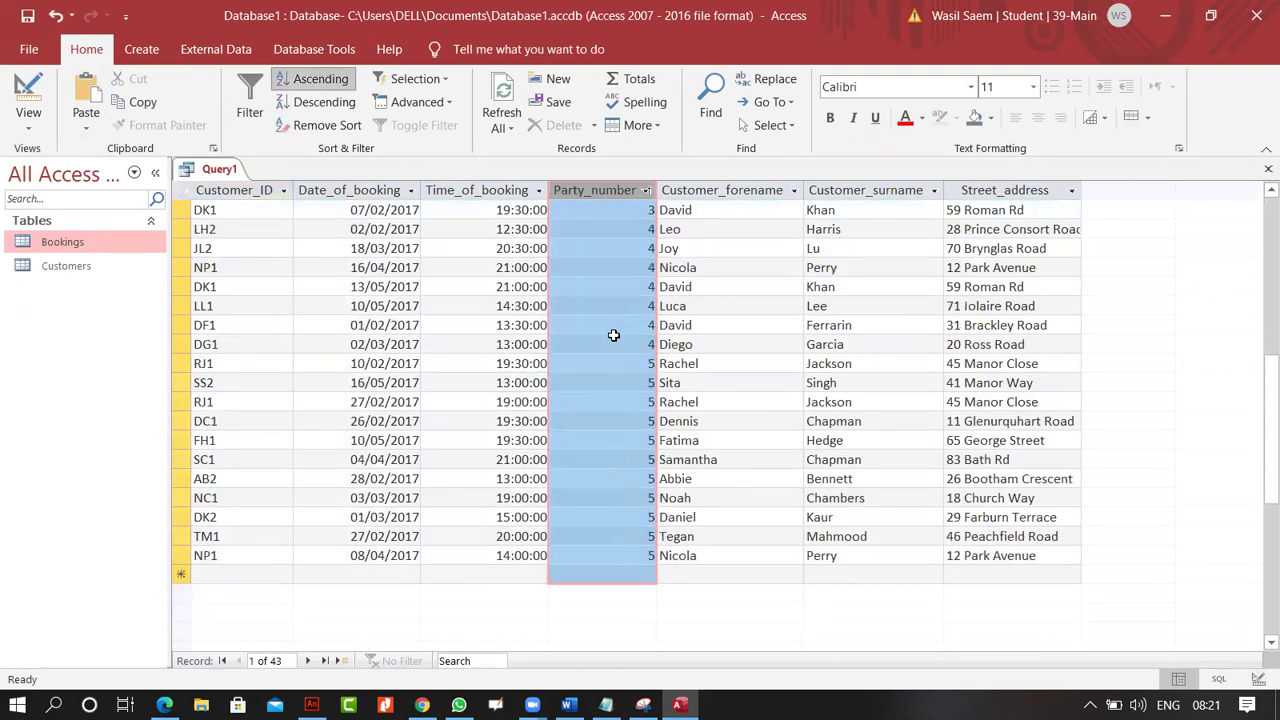
pyautogui.scroll(3, 613, 335)
pyautogui.scroll(5, 613, 335)
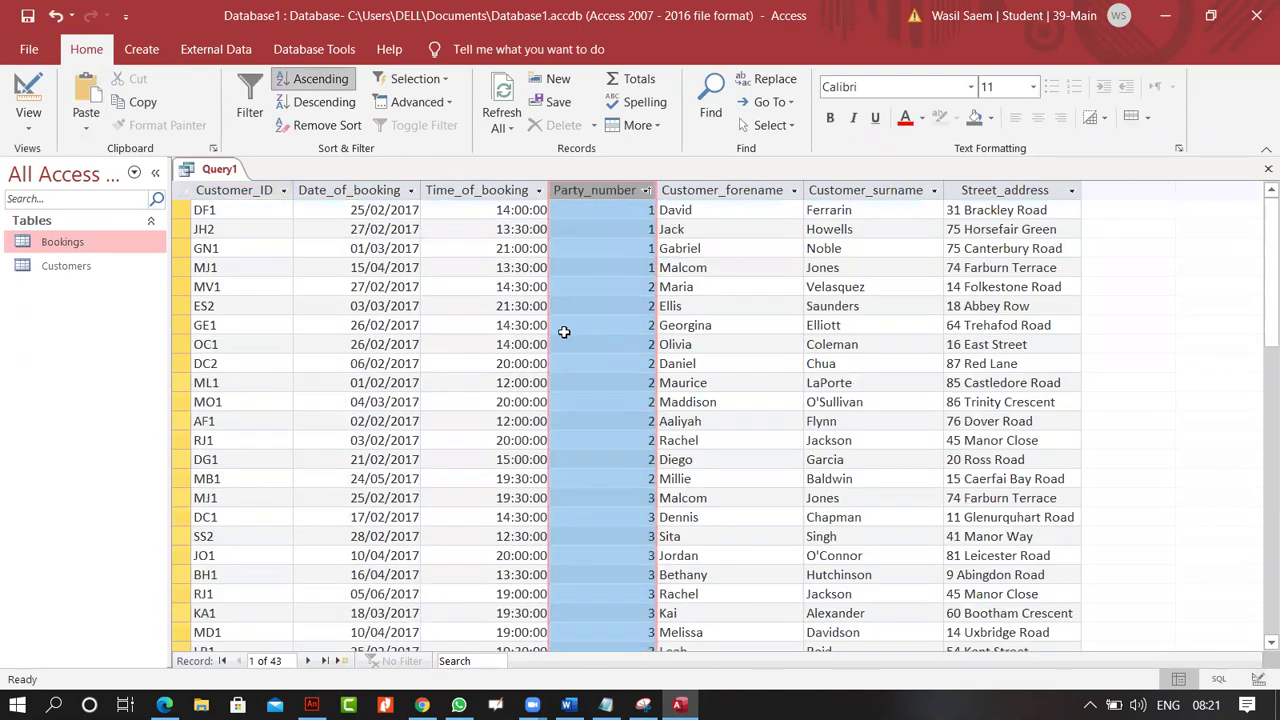
# Copy the Party_number criterion from Design View into the Notepad notes below the key relationships, and return to Access.
pyautogui.click(29, 112)
pyautogui.click(69, 252)
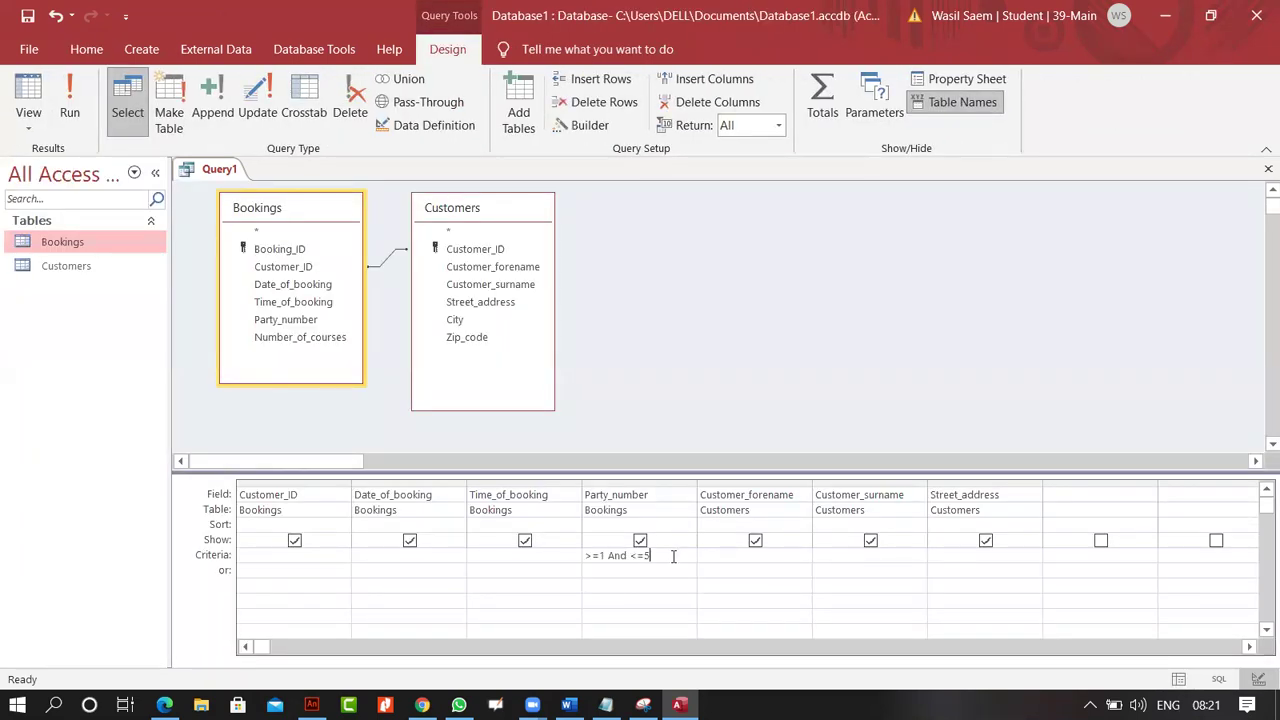
pyautogui.moveTo(675, 555); pyautogui.dragTo(499, 555)
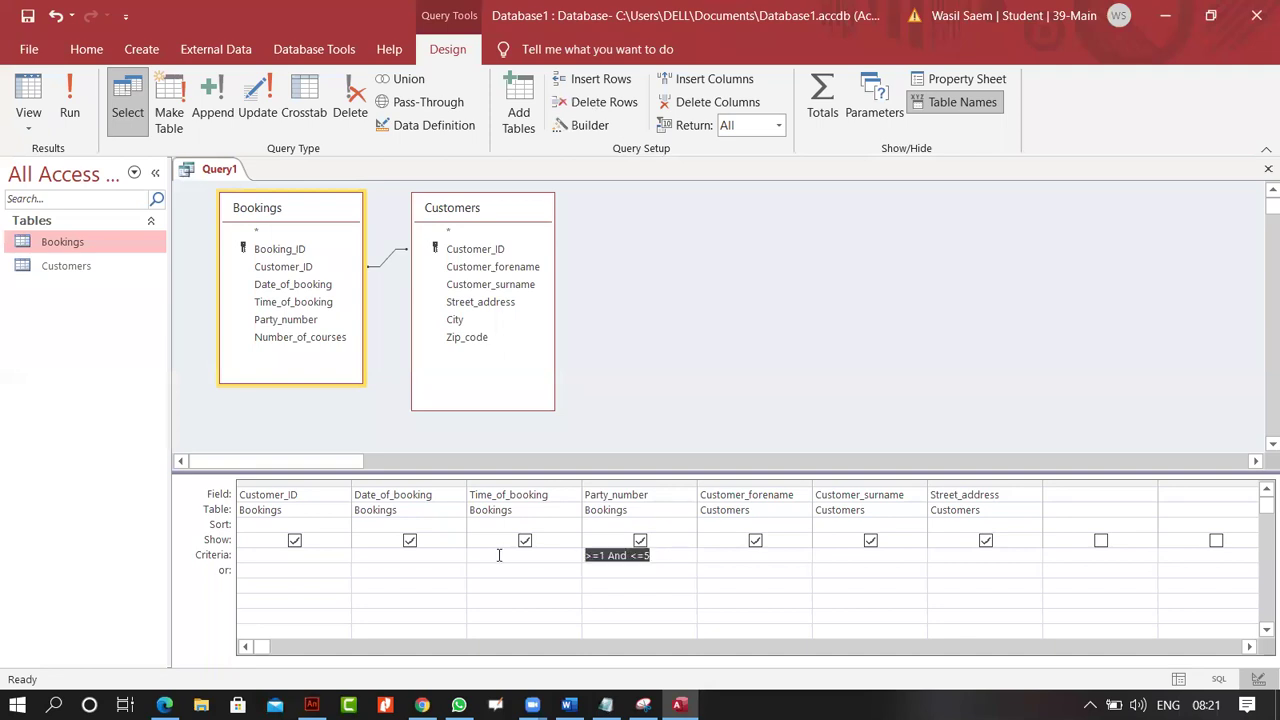
pyautogui.click(665, 558)
pyautogui.hotkey('shift', 'Home')
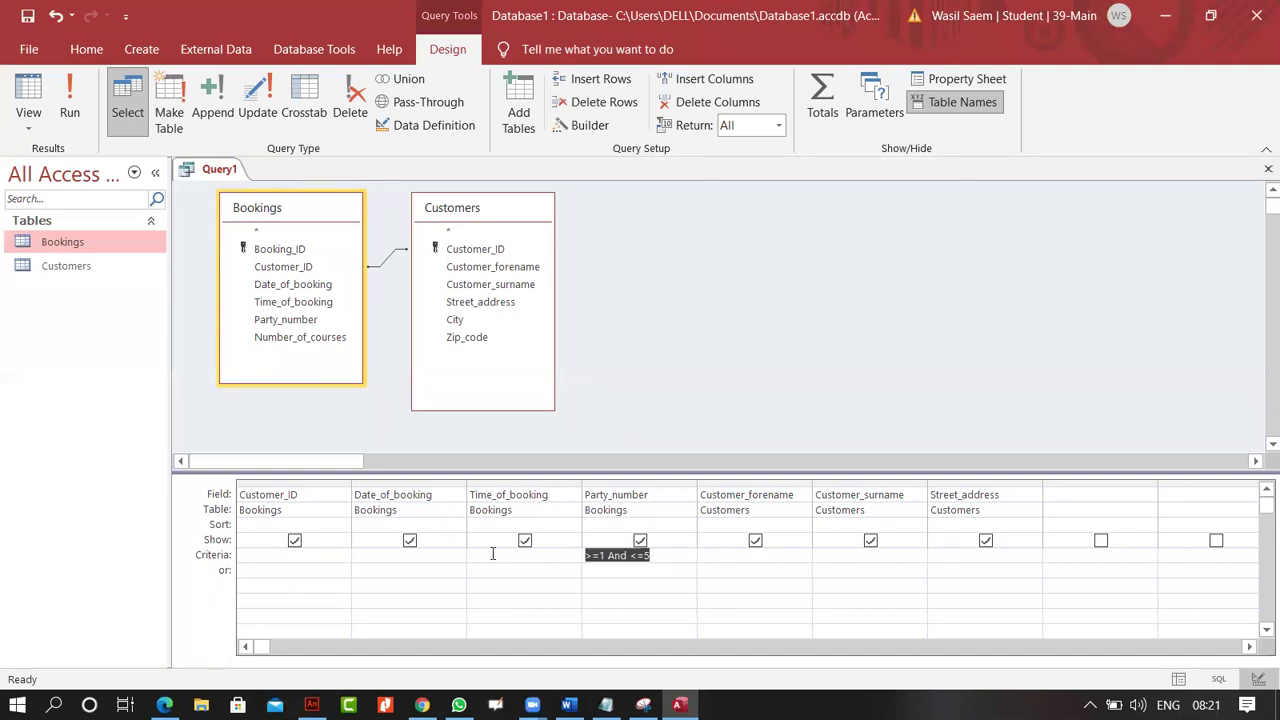
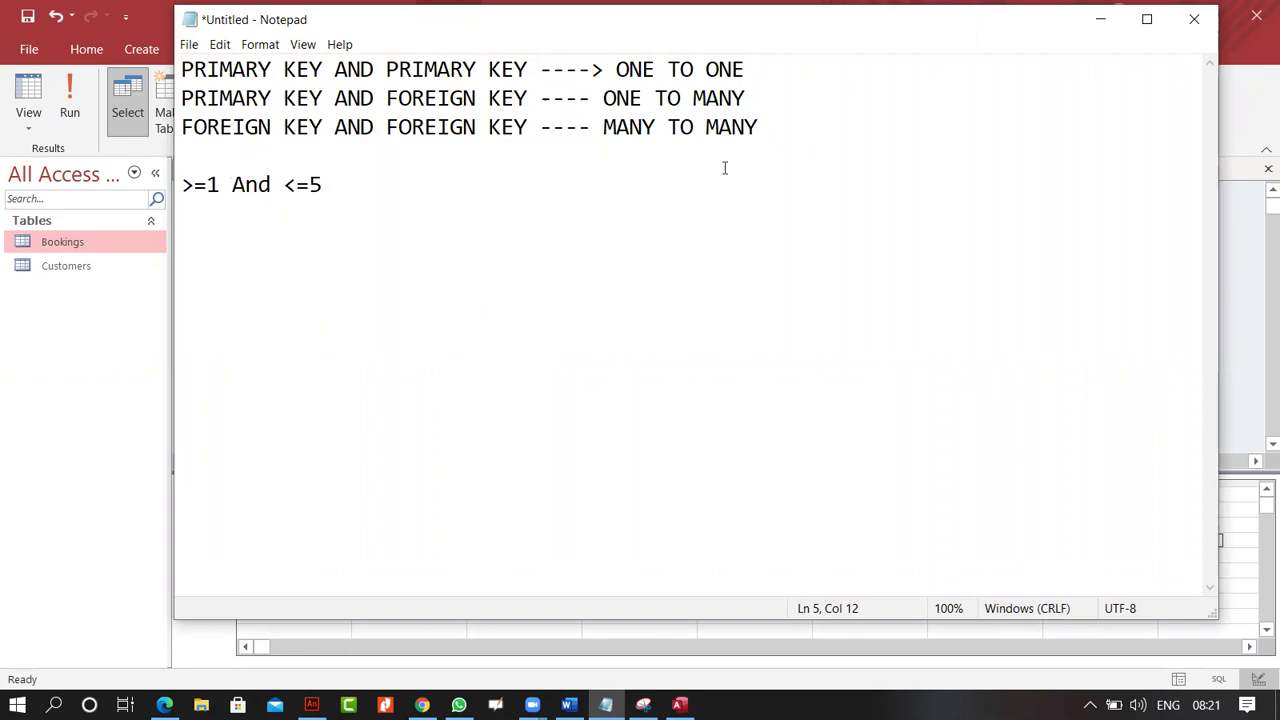
pyautogui.press('Return')
pyautogui.hotkey('alt', 'Tab')
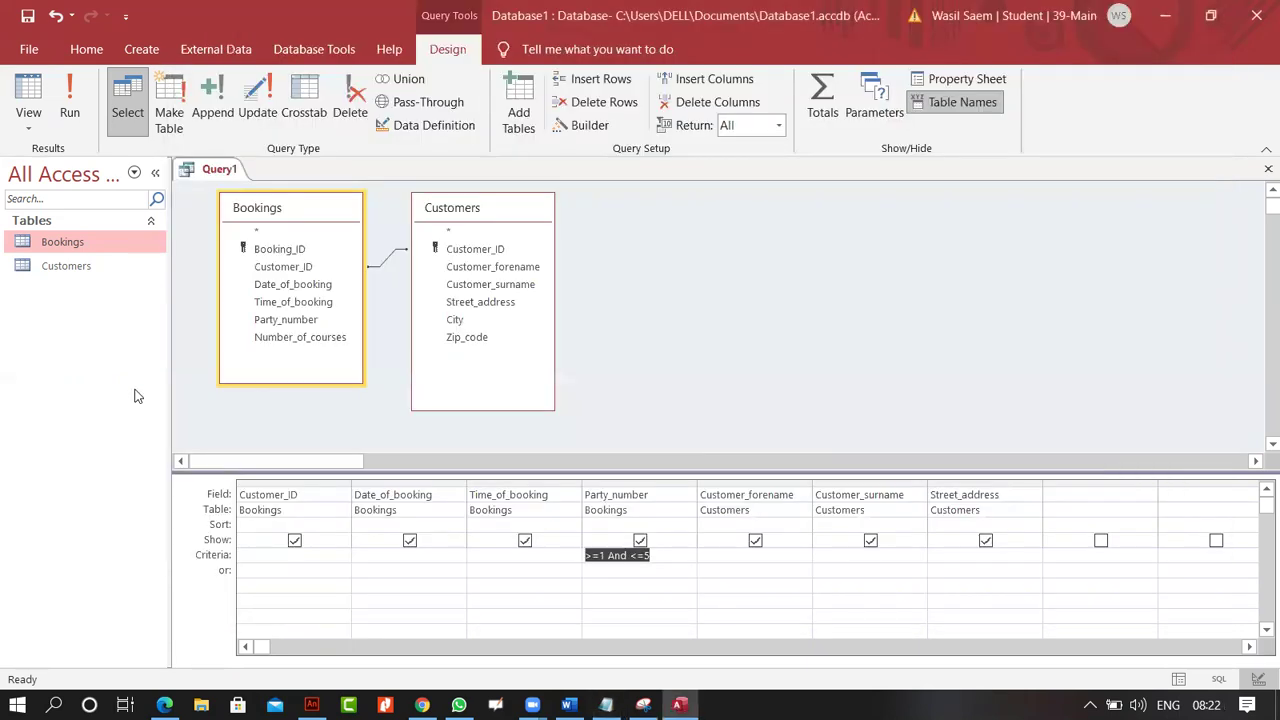
# Replace the Party_number criterion with >2 or <6 and run the query.
pyautogui.click(663, 552)
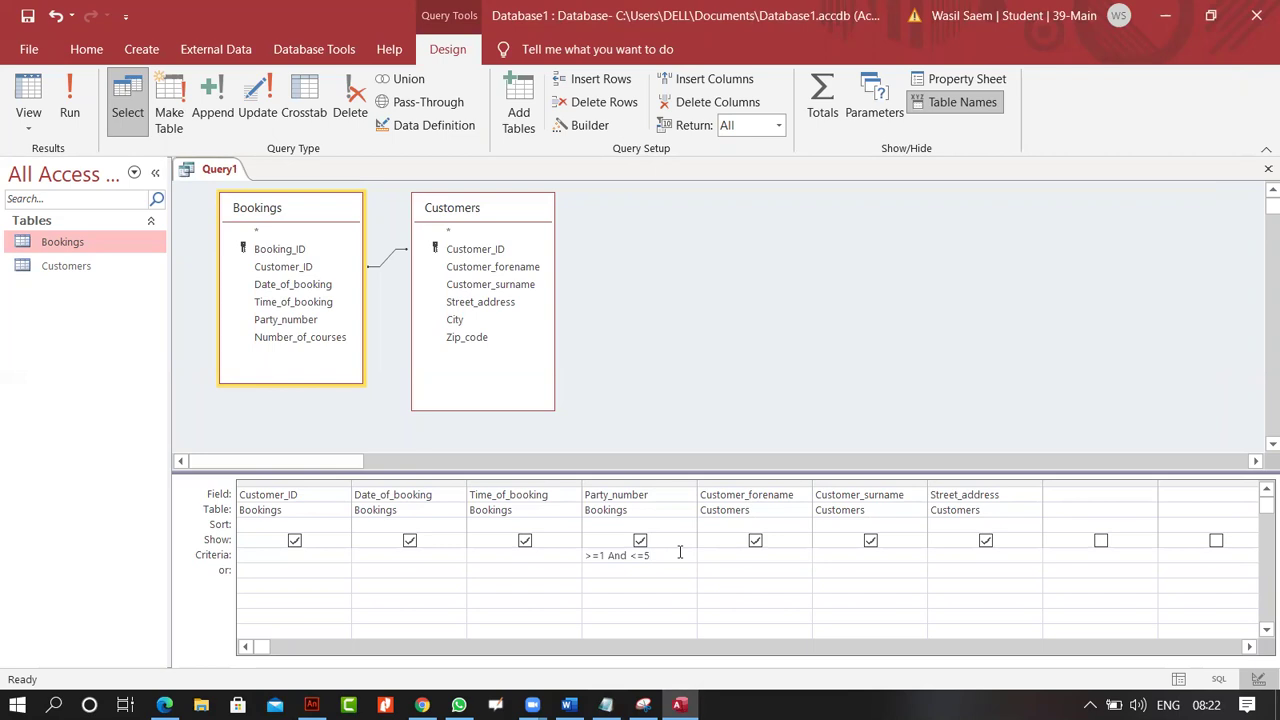
pyautogui.press('BackSpace')
pyautogui.press('BackSpace')
pyautogui.press('BackSpace')
pyautogui.press('BackSpace')
pyautogui.press('BackSpace')
pyautogui.press('BackSpace')
pyautogui.press('BackSpace')
pyautogui.press('BackSpace')
pyautogui.press('BackSpace')
pyautogui.press('BackSpace')
pyautogui.write('<6')
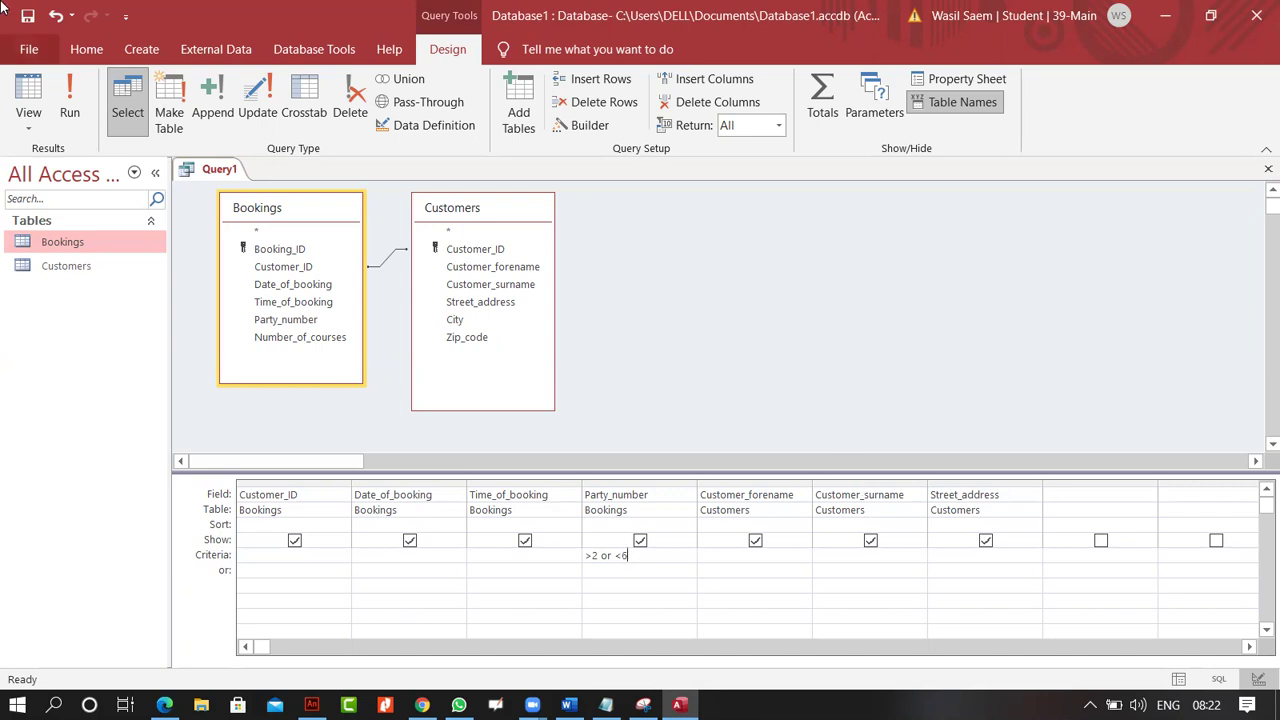
pyautogui.click(70, 100)
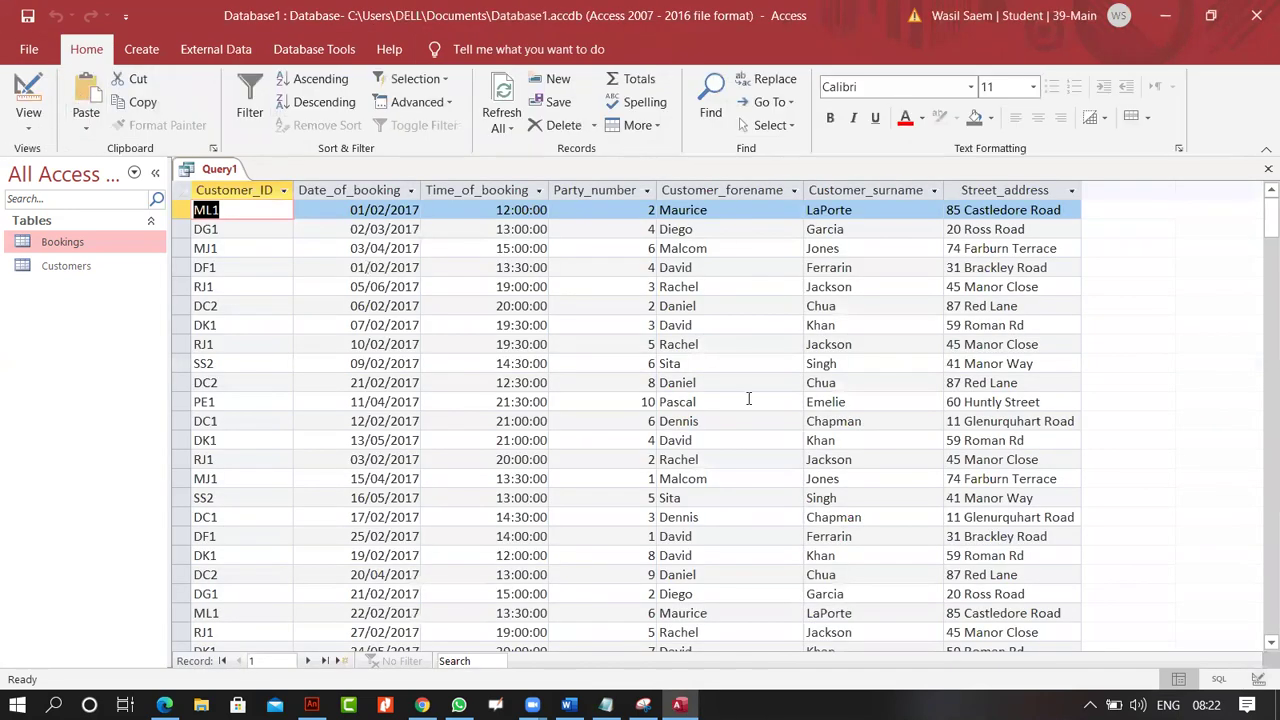
# Clear the Party_number criterion in Design View and run the query unfiltered.
pyautogui.click(30, 125)
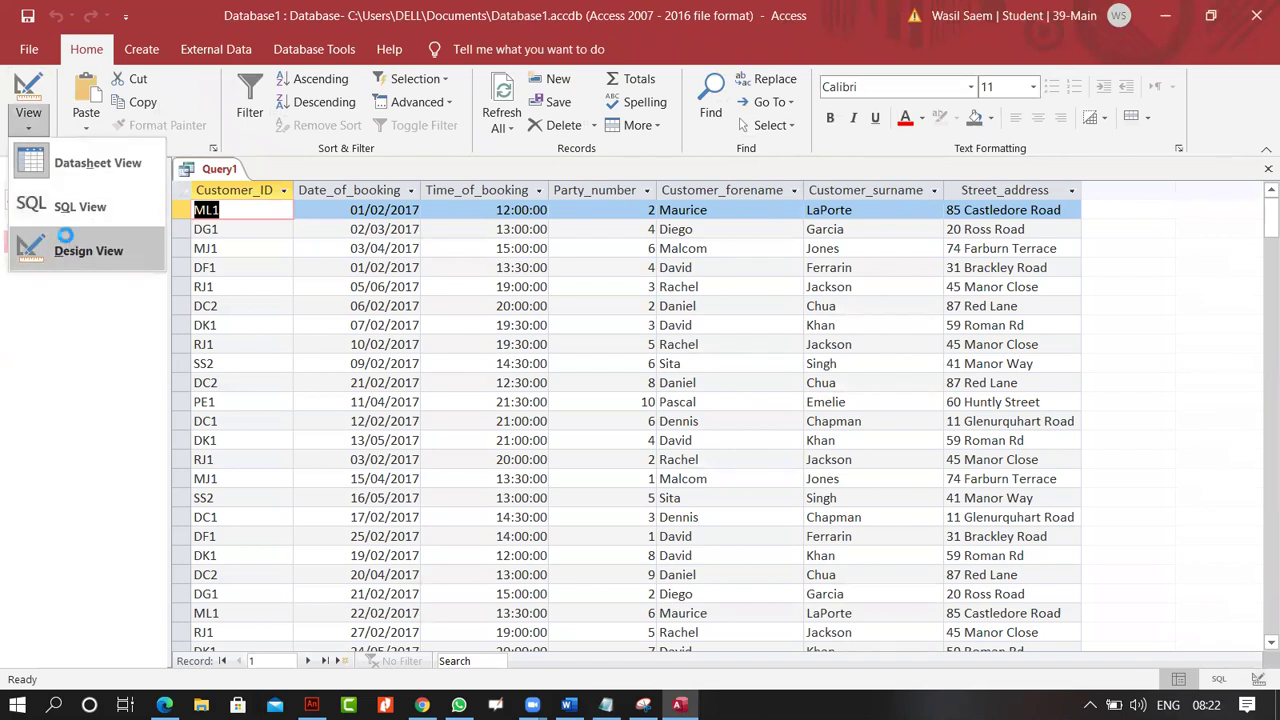
pyautogui.click(38, 248)
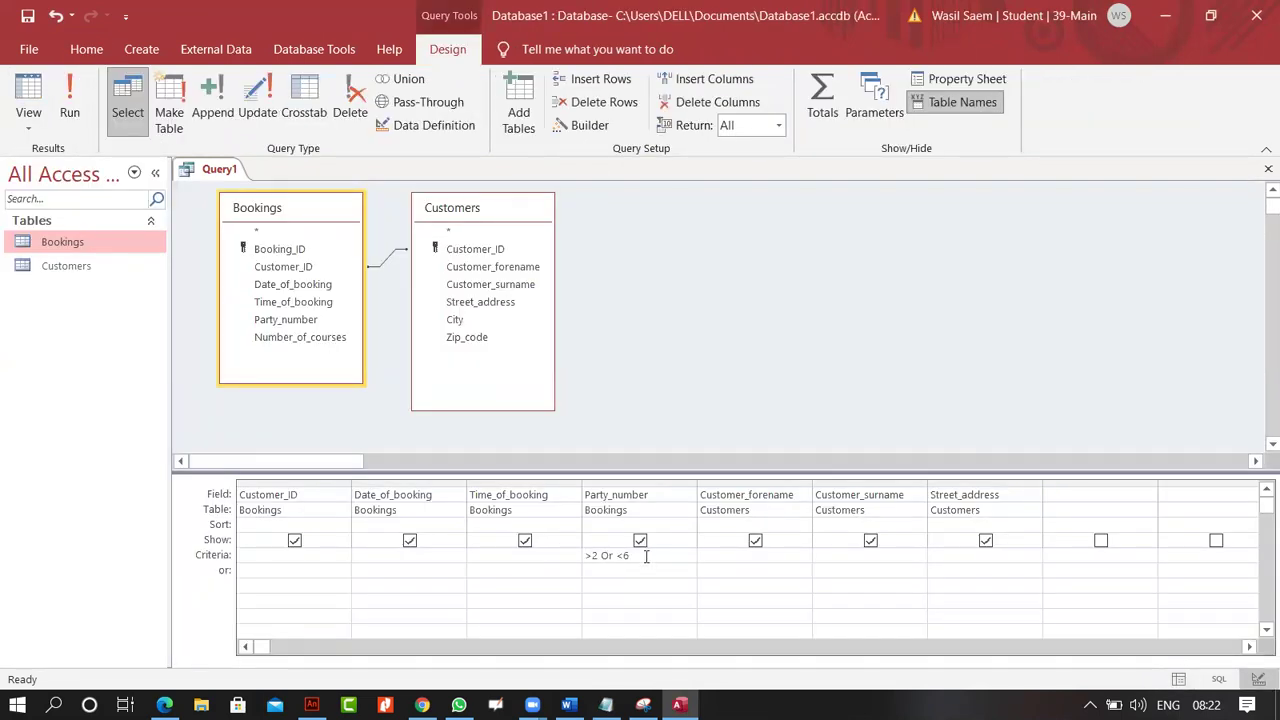
pyautogui.moveTo(646, 557); pyautogui.dragTo(480, 554)
pyautogui.press('Delete')
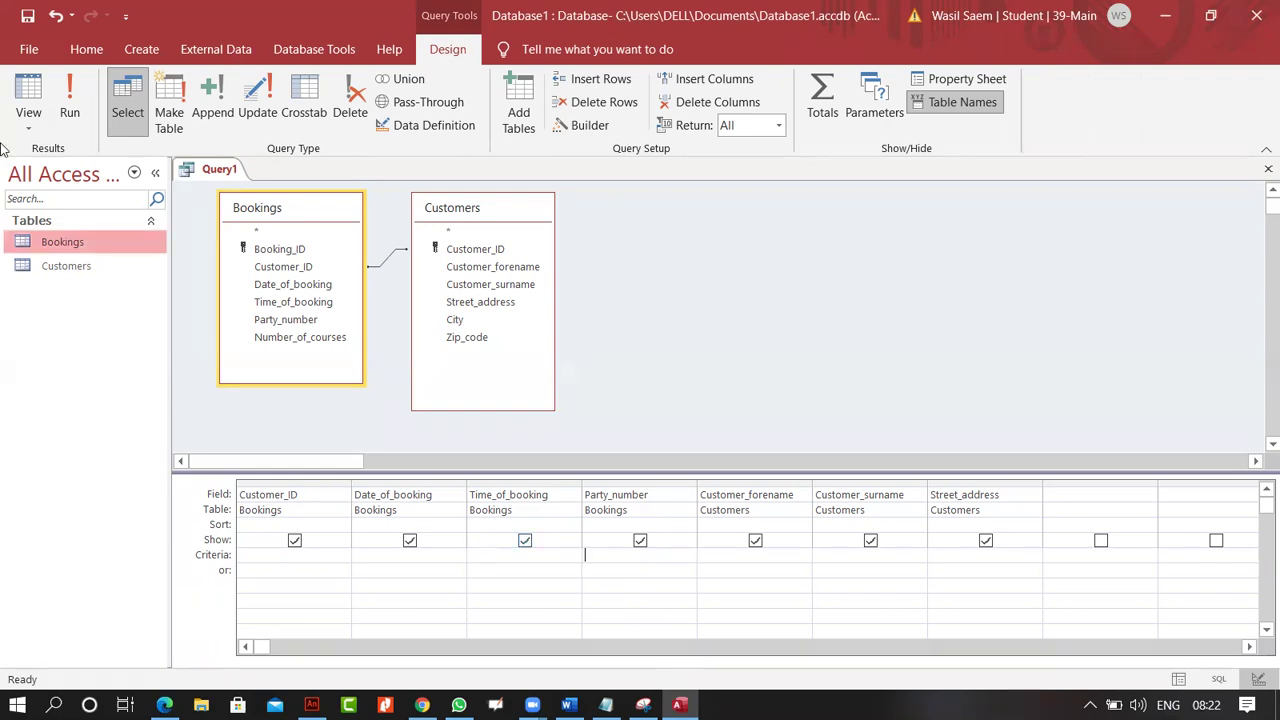
pyautogui.click(69, 112)
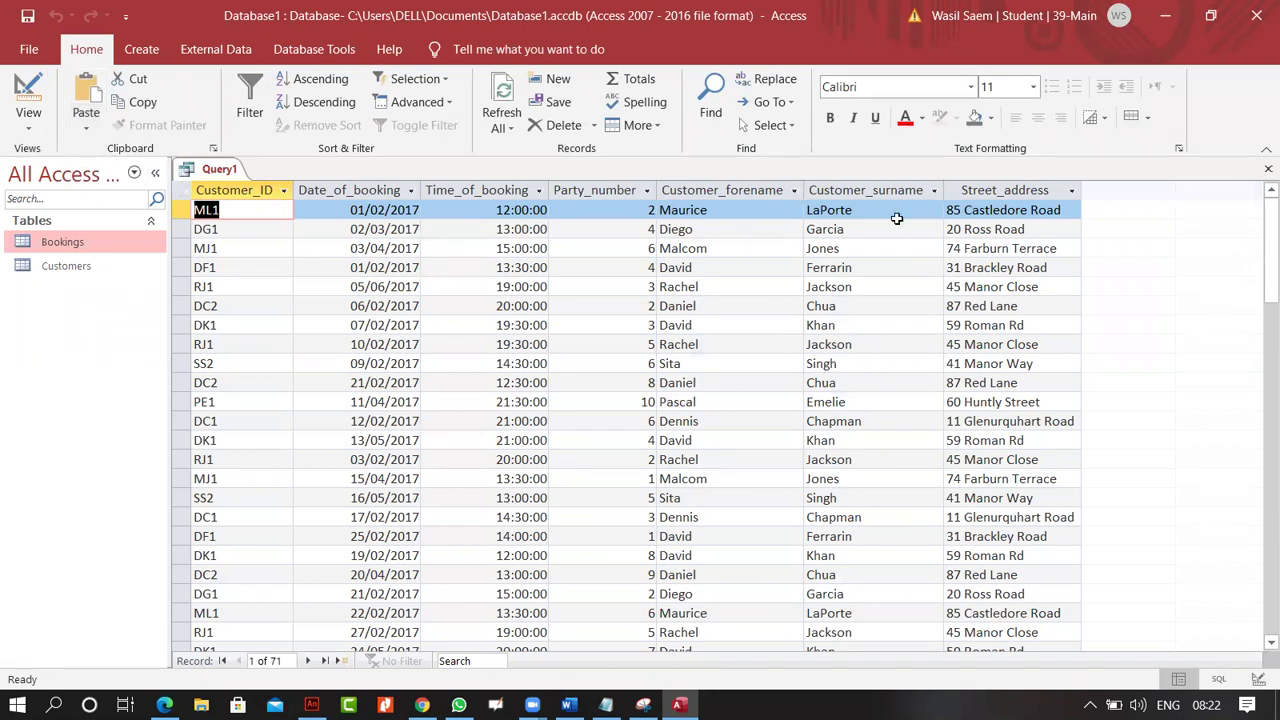
# Sort the results by Customer_forename in ascending order and copy one customer's forename from that column.
pyautogui.click(729, 190)
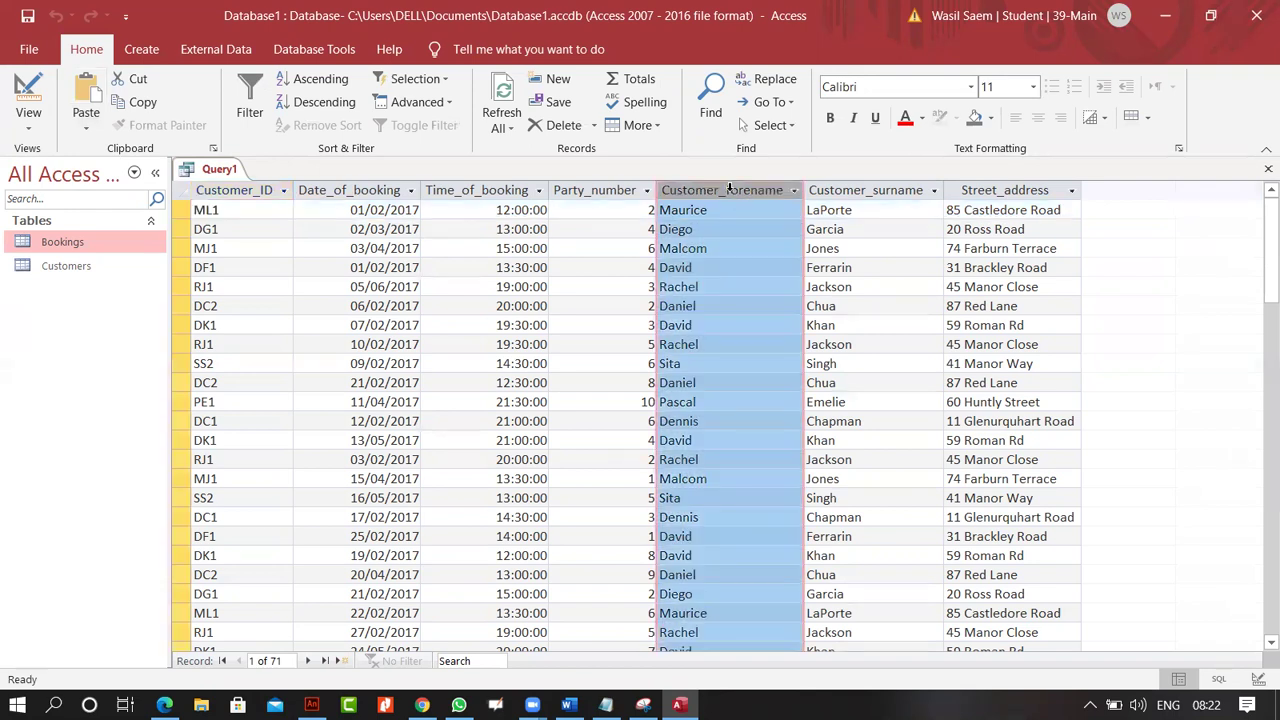
pyautogui.click(313, 78)
pyautogui.click(757, 333)
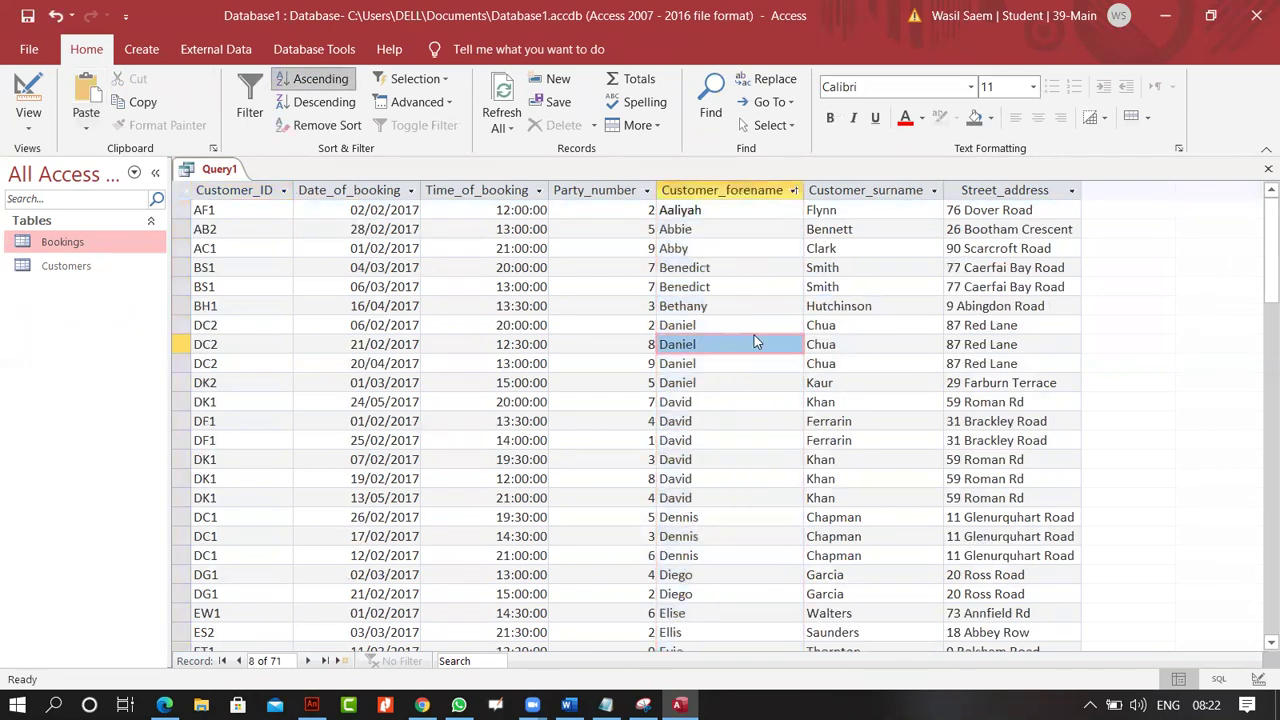
pyautogui.doubleClick(754, 335)
pyautogui.hotkey('ctrl', 'c')
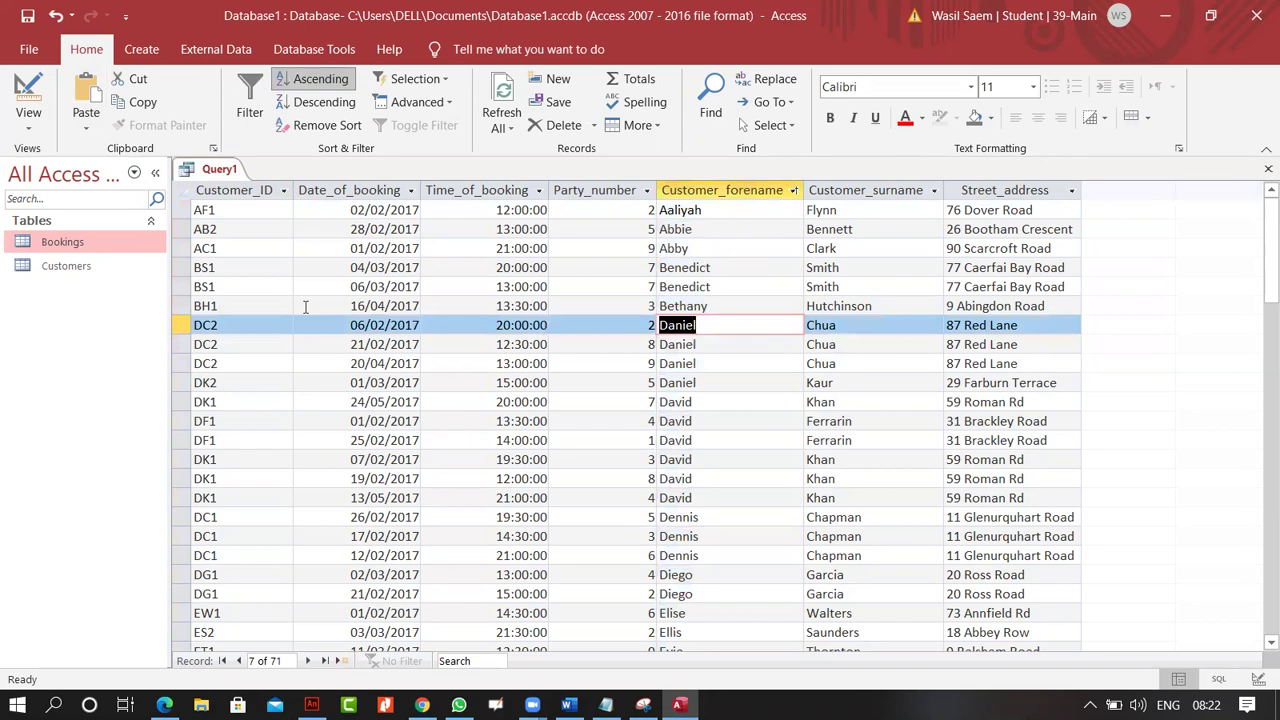
# Set the Customer_forename criterion to the copied forename or a second customer forename, and run the query.
pyautogui.click(44, 131)
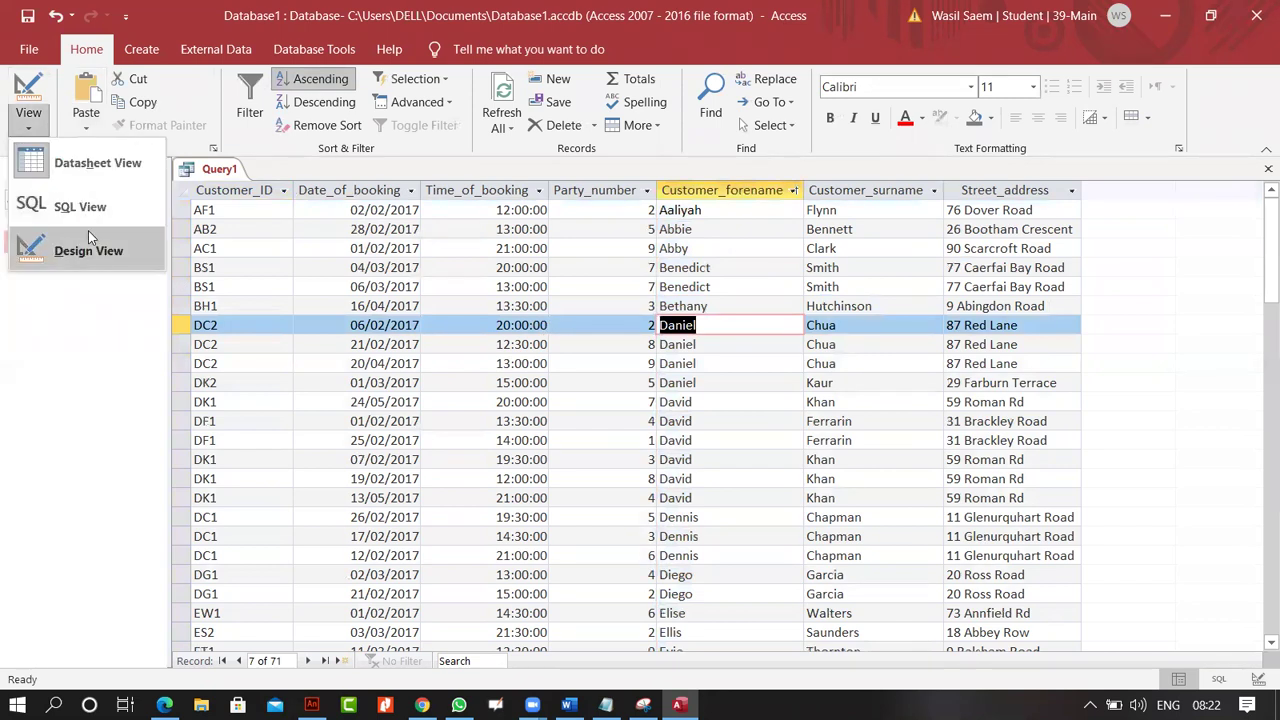
pyautogui.click(88, 230)
pyautogui.click(726, 553)
pyautogui.hotkey('ctrl', 'v')
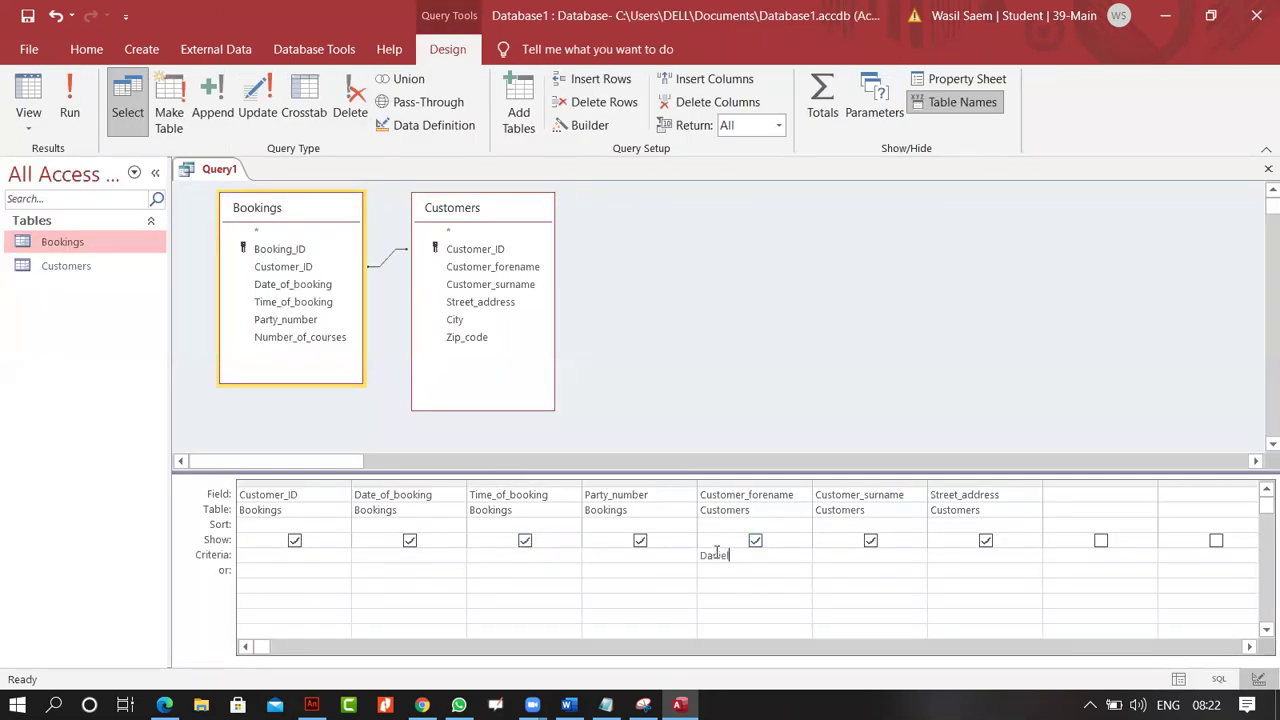
pyautogui.write('or David')
pyautogui.click(69, 112)
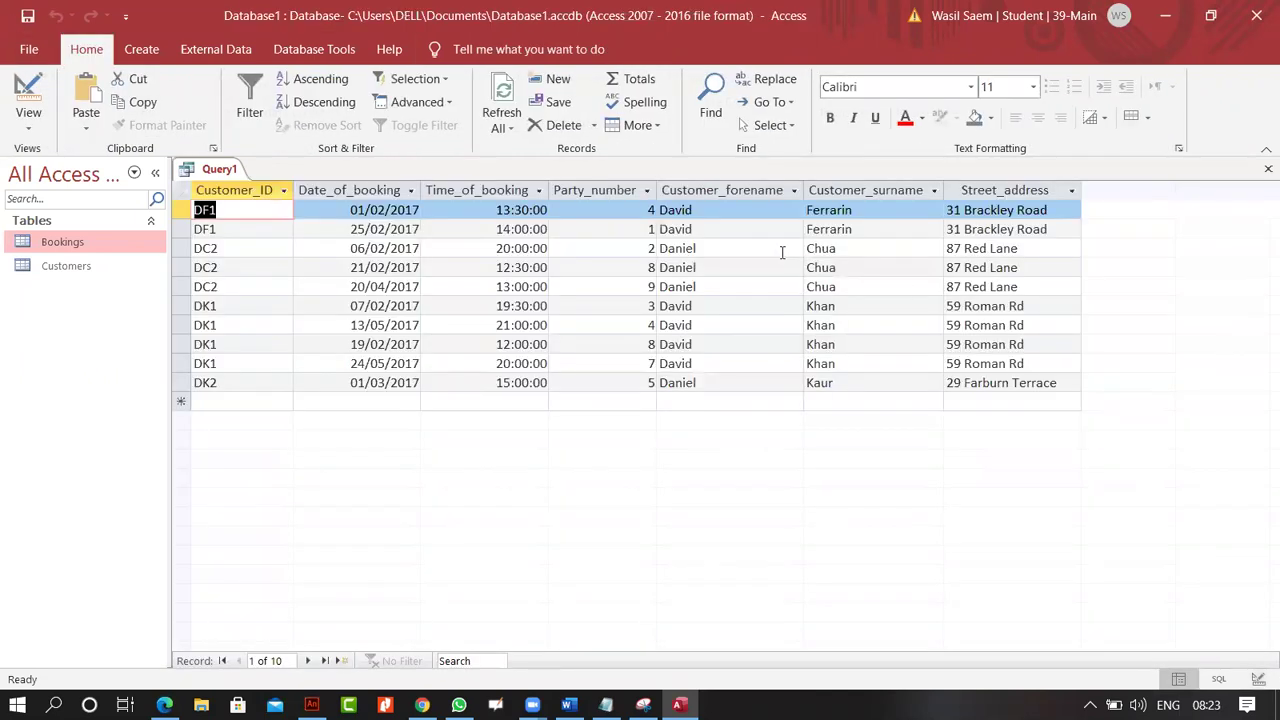
# Add >6 in the Or row under Party_number in Design View, keeping the forename criterion, and run the query.
pyautogui.click(714, 212)
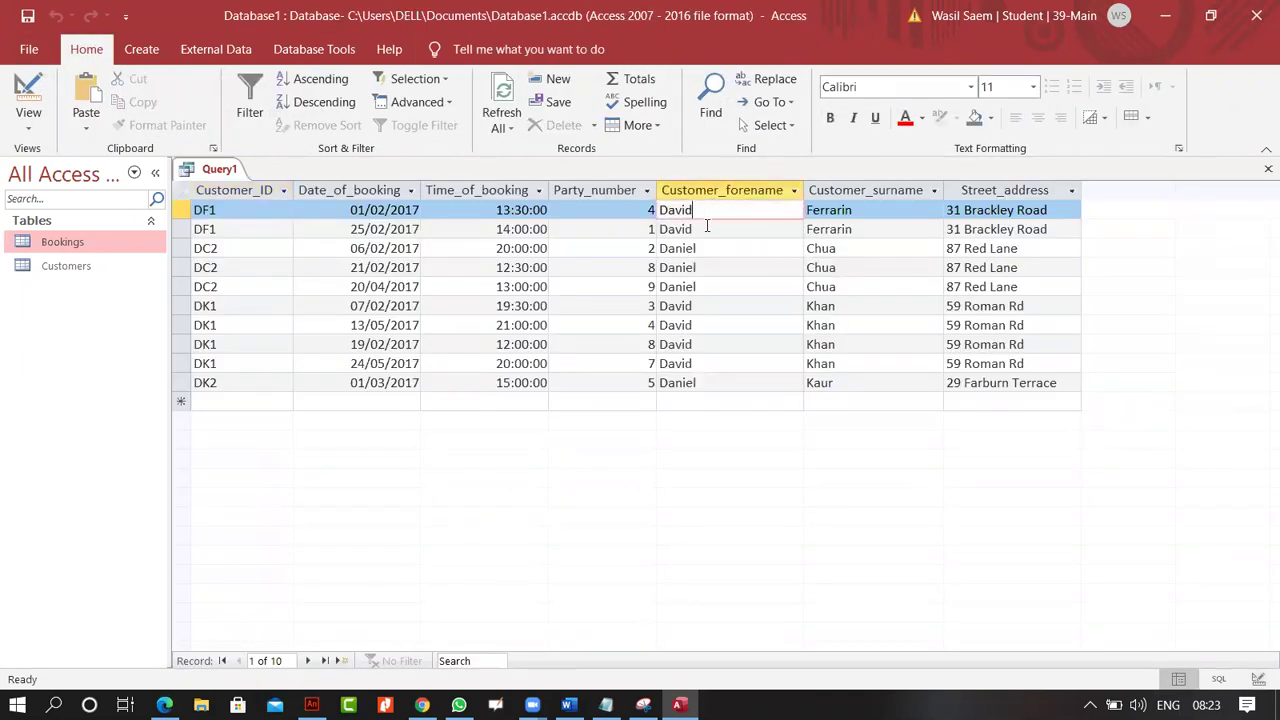
pyautogui.click(715, 229)
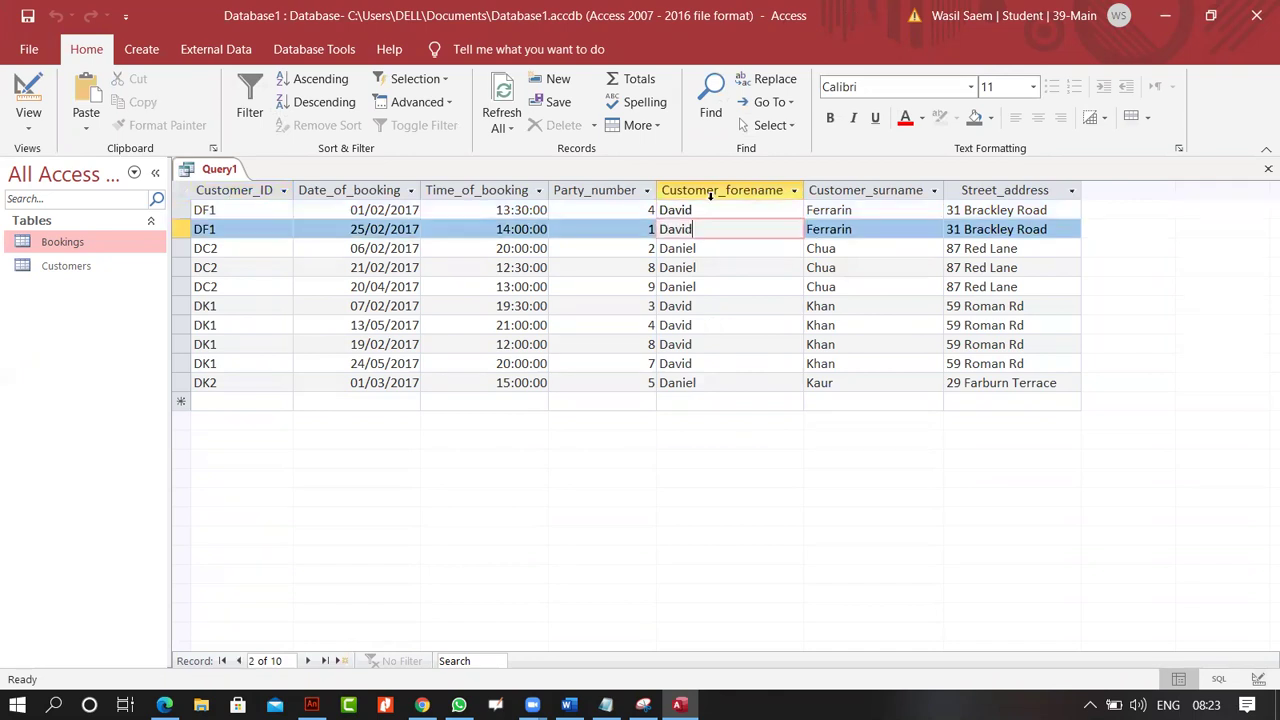
pyautogui.click(721, 189)
pyautogui.click(28, 128)
pyautogui.click(60, 248)
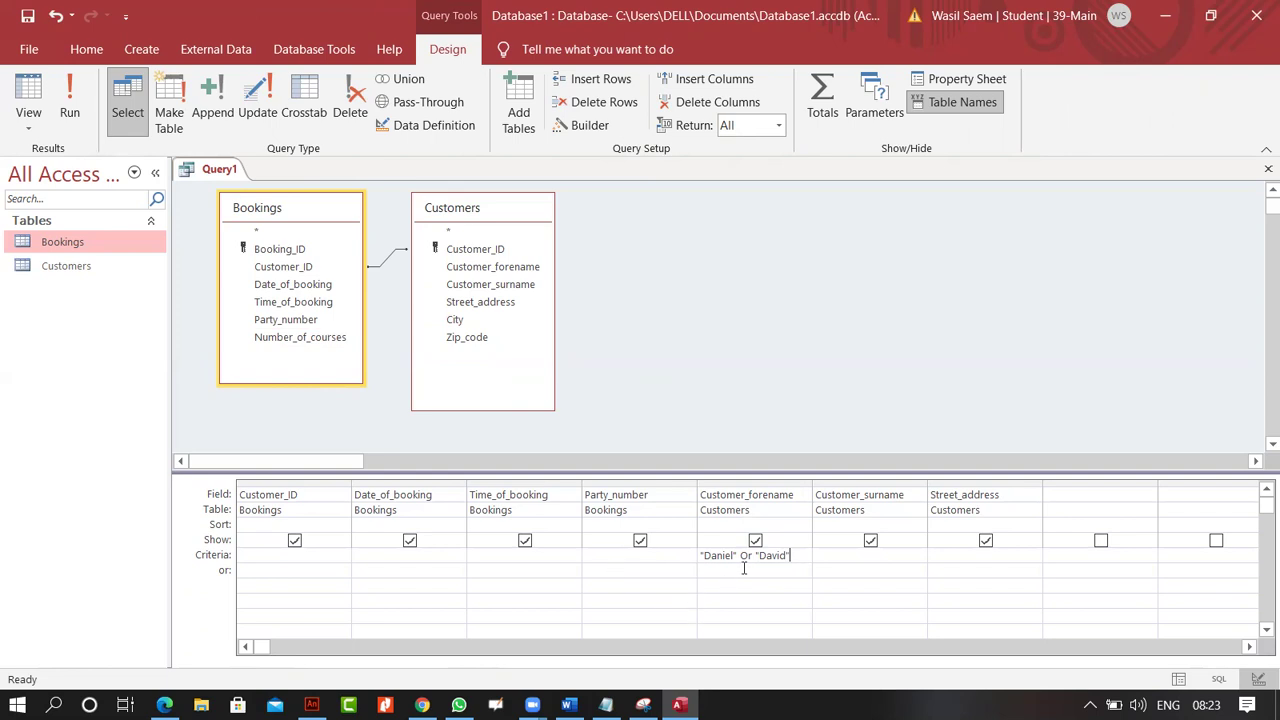
pyautogui.click(613, 572)
pyautogui.write('>6')
pyautogui.click(72, 112)
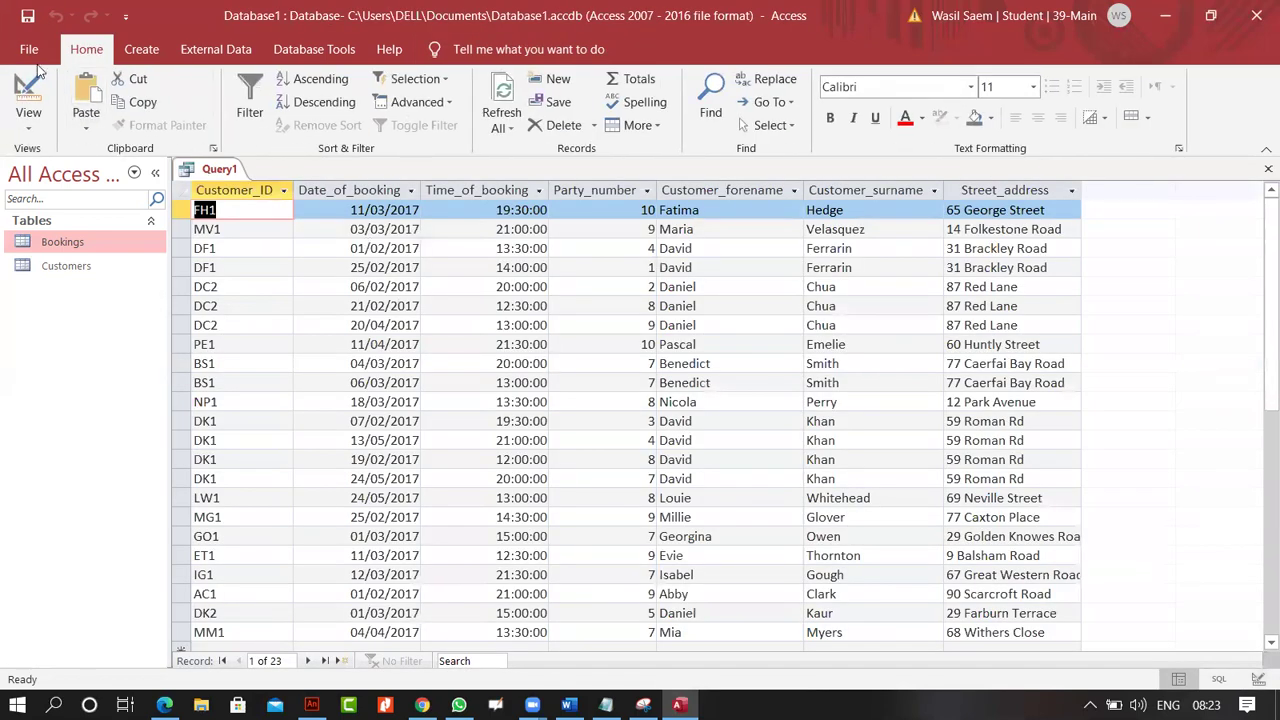
# Remove the Or condition and second forename from the Customer_forename criterion in Design View and run the query.
pyautogui.click(28, 115)
pyautogui.click(57, 252)
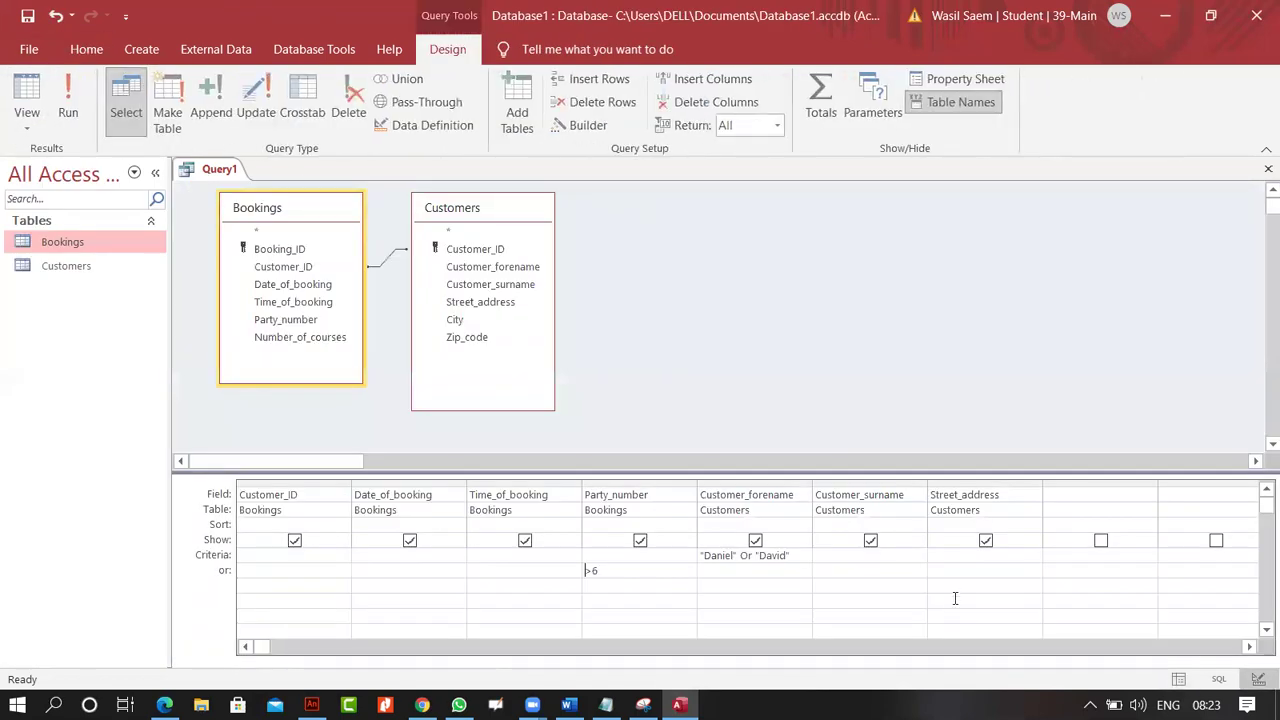
pyautogui.click(798, 563)
pyautogui.press('BackSpace')
pyautogui.press('BackSpace')
pyautogui.press('BackSpace')
pyautogui.press('BackSpace')
pyautogui.press('BackSpace')
pyautogui.press('BackSpace')
pyautogui.press('BackSpace')
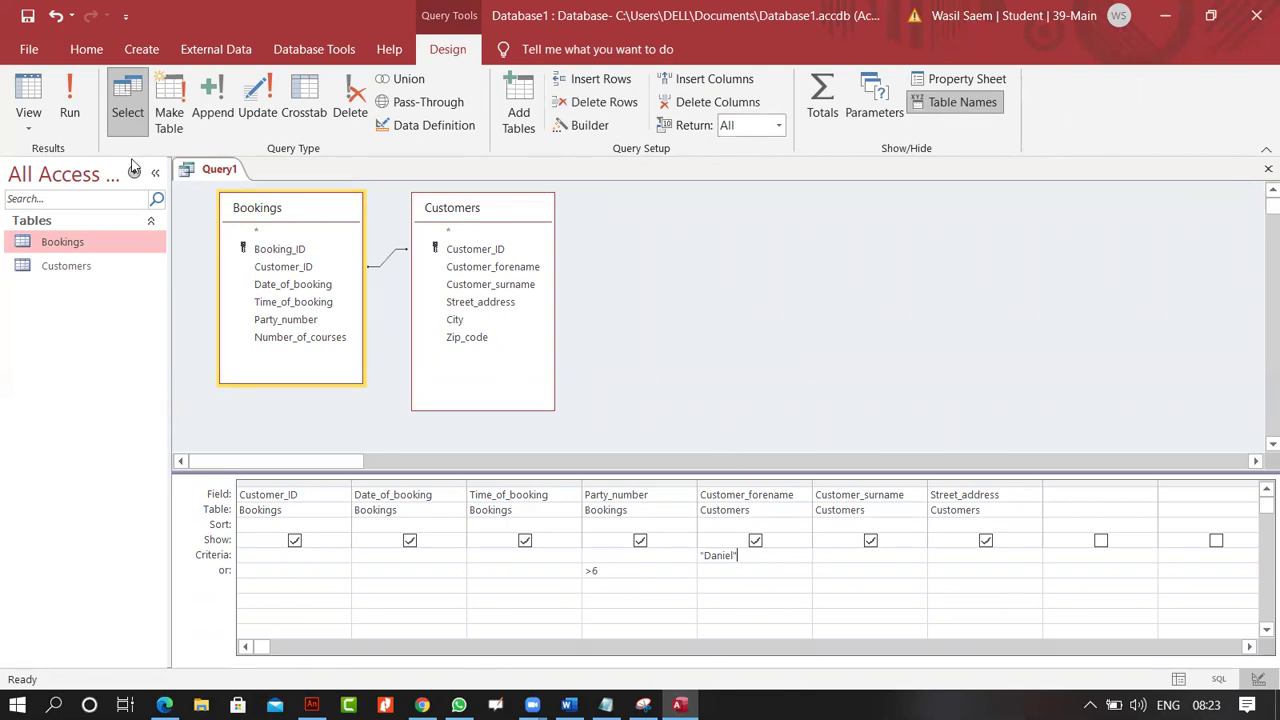
pyautogui.click(66, 108)
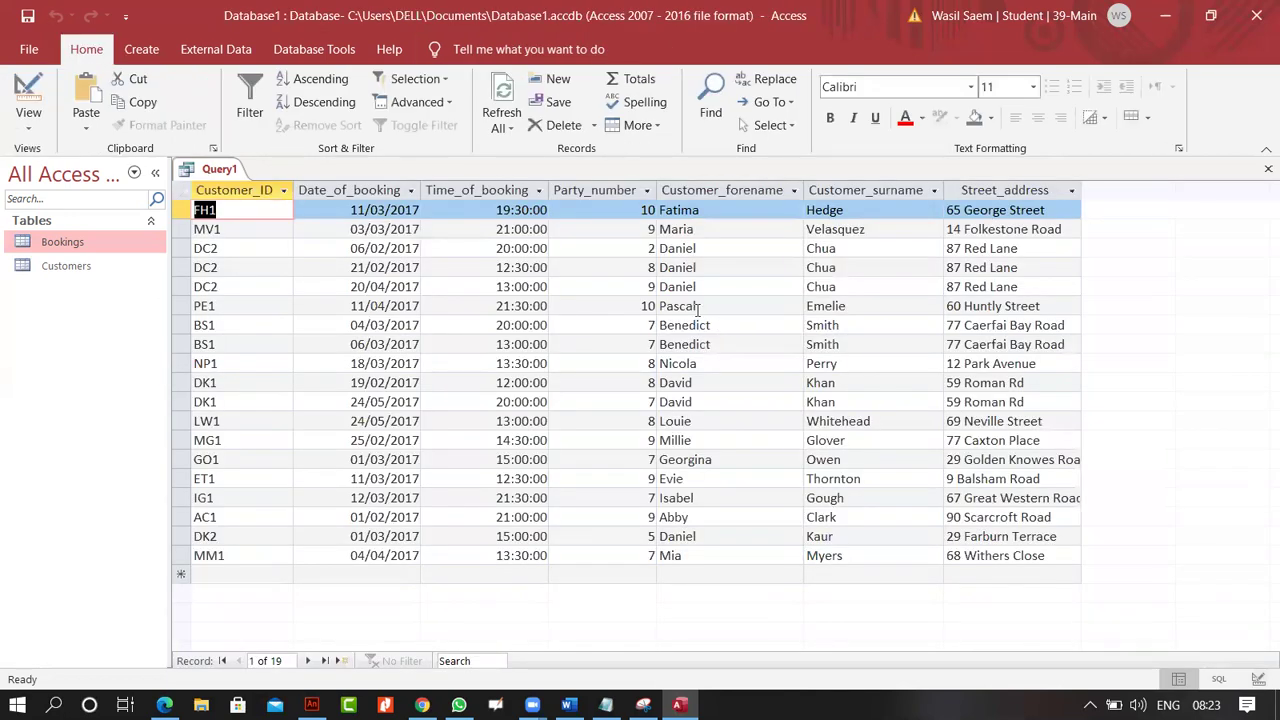
# Compare the Party_number and Customer_forename values of the returned records against the two alternative criteria.
pyautogui.click(712, 250)
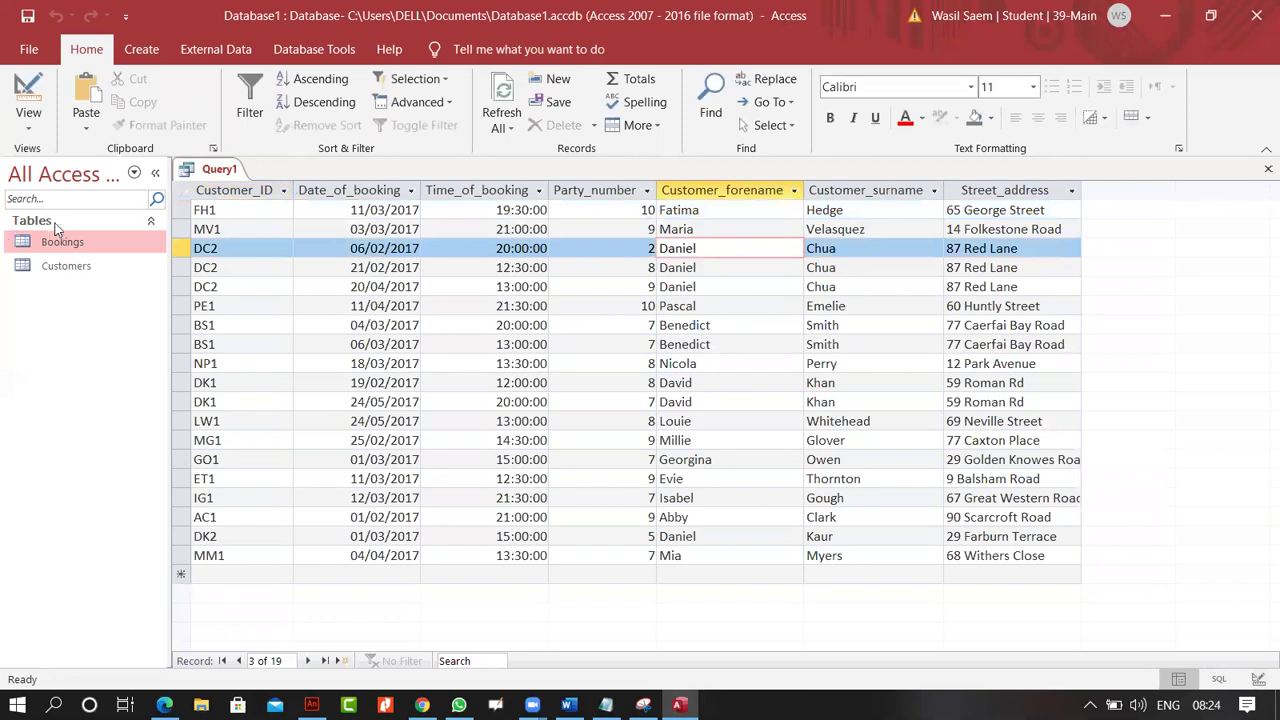
pyautogui.click(645, 230)
pyautogui.click(641, 248)
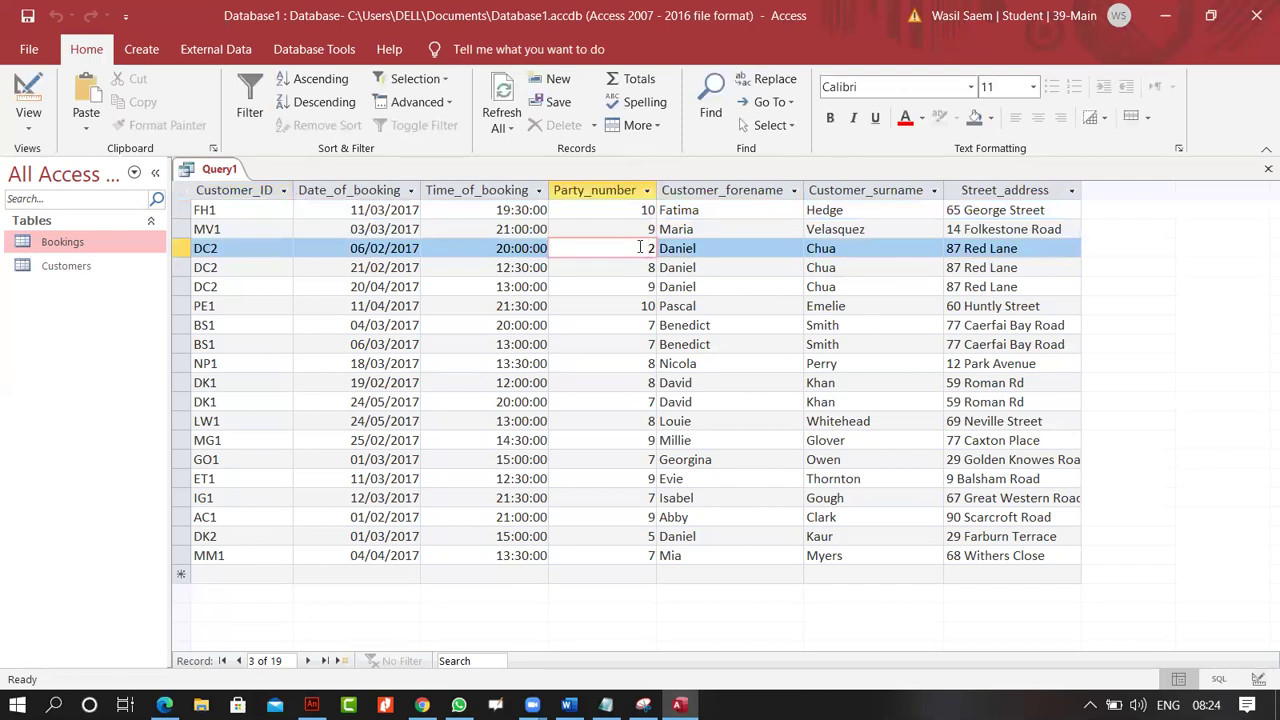
pyautogui.click(640, 229)
pyautogui.click(700, 229)
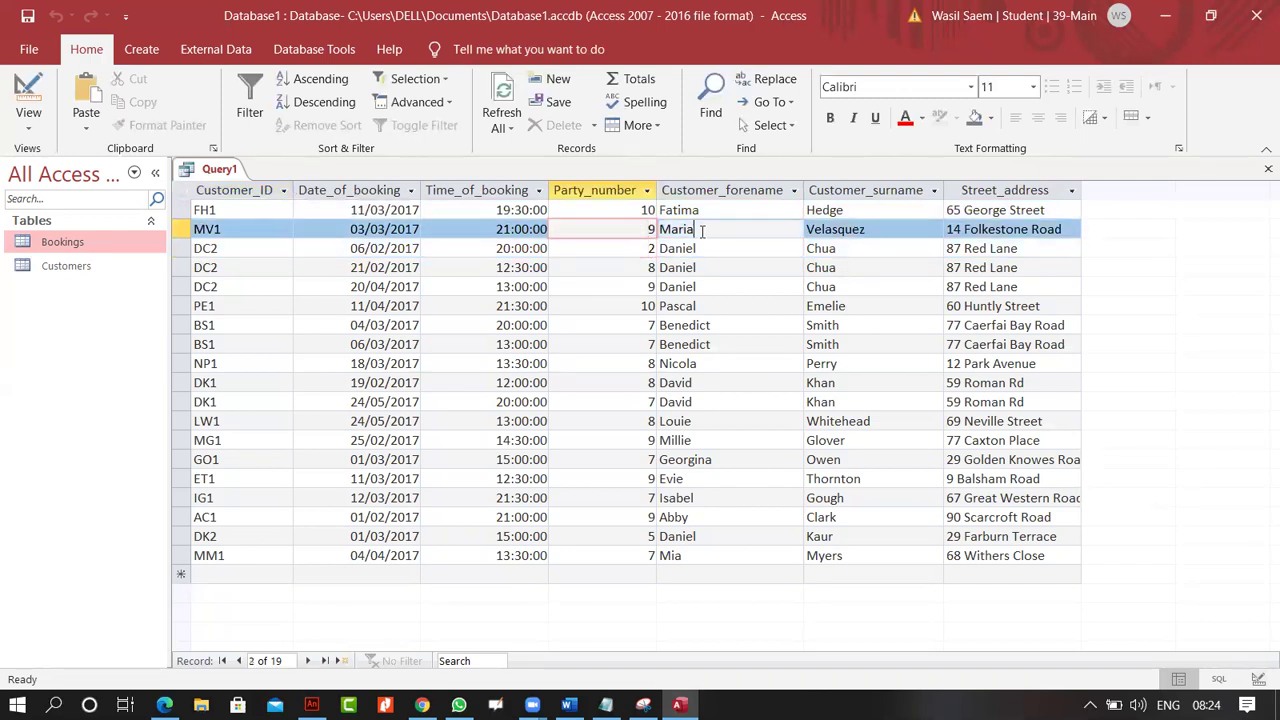
pyautogui.click(624, 219)
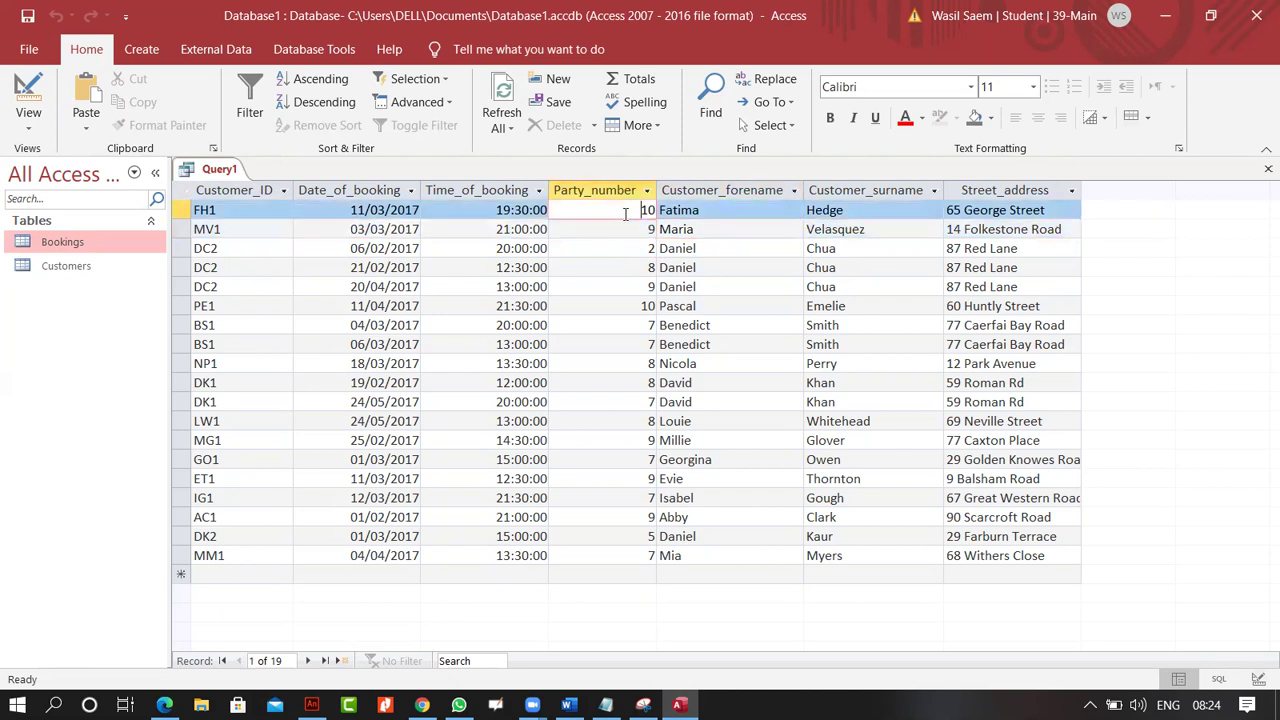
pyautogui.click(719, 213)
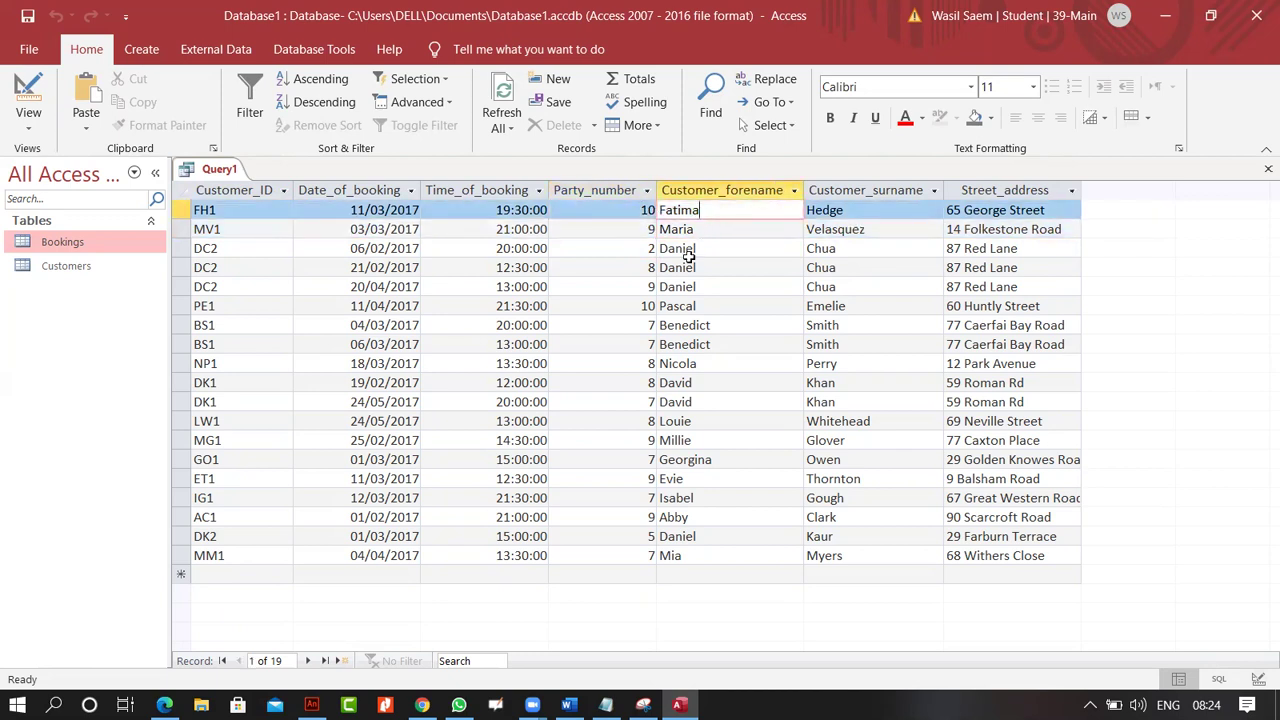
pyautogui.click(634, 324)
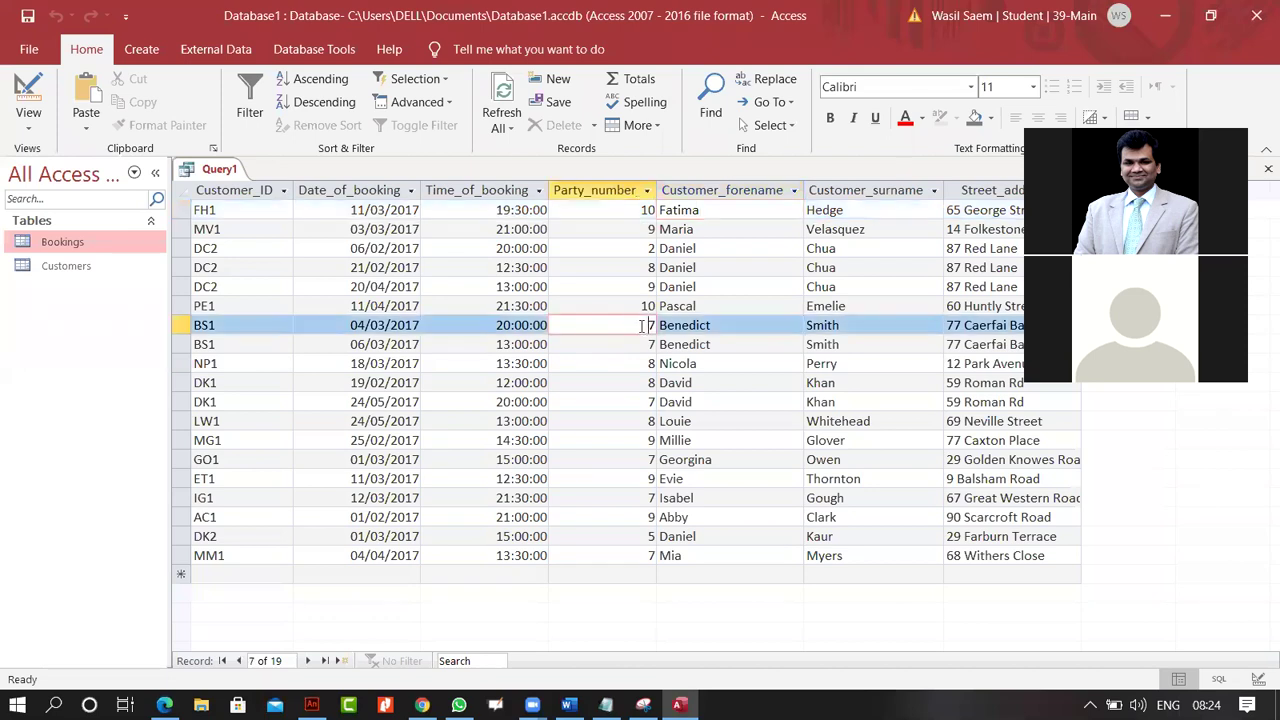
pyautogui.click(712, 325)
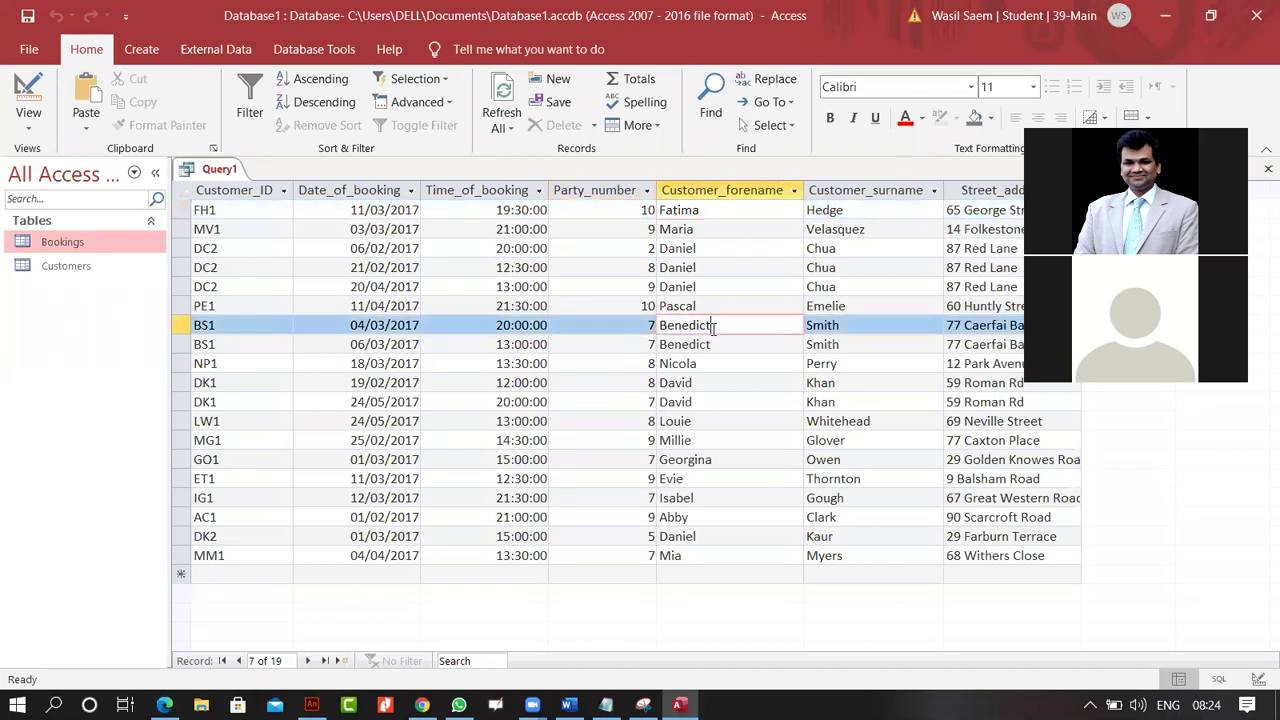
pyautogui.click(707, 407)
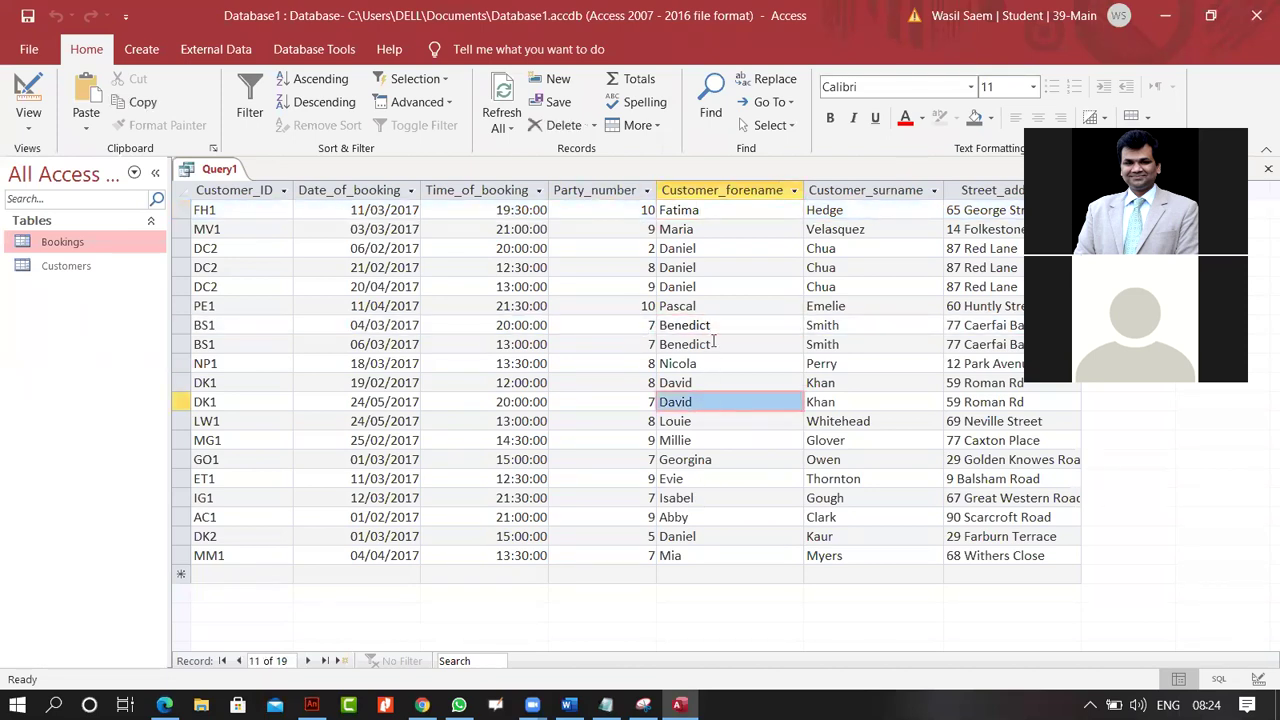
pyautogui.click(710, 289)
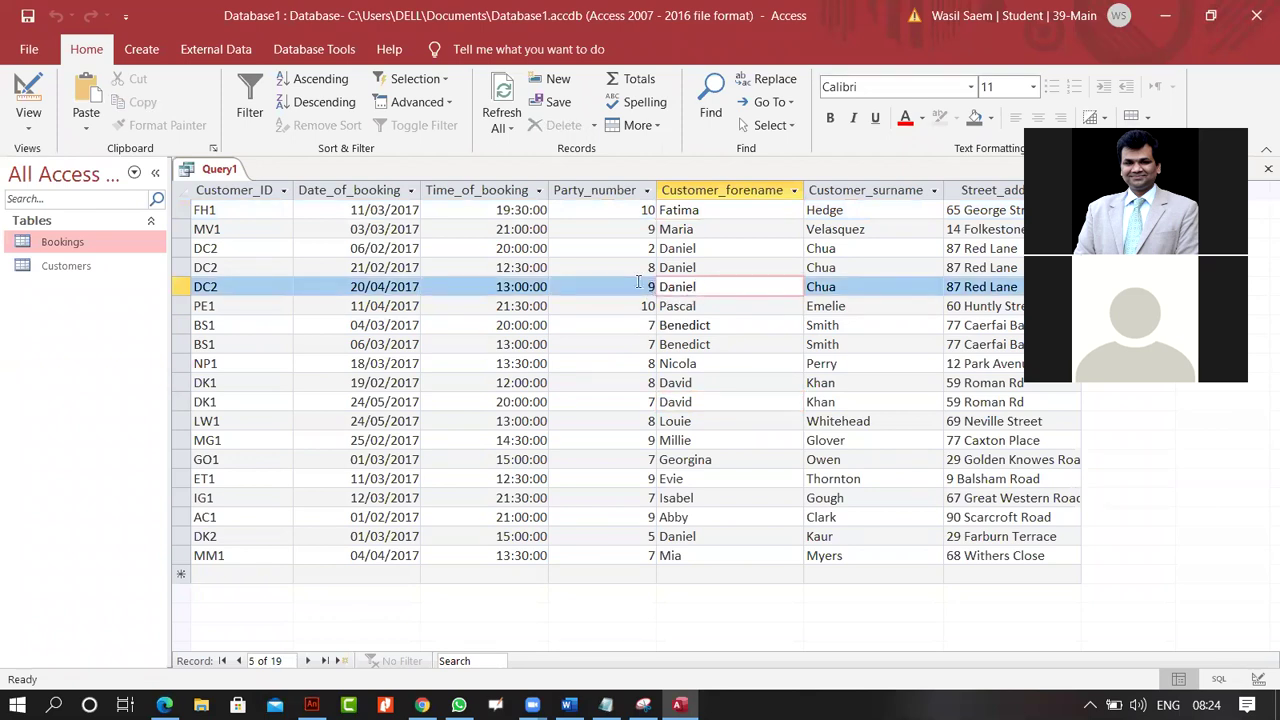
pyautogui.click(736, 249)
# Move the >6 criterion for Party_number from the Or row to the Criteria row in Design View and run the query.
pyautogui.click(22, 112)
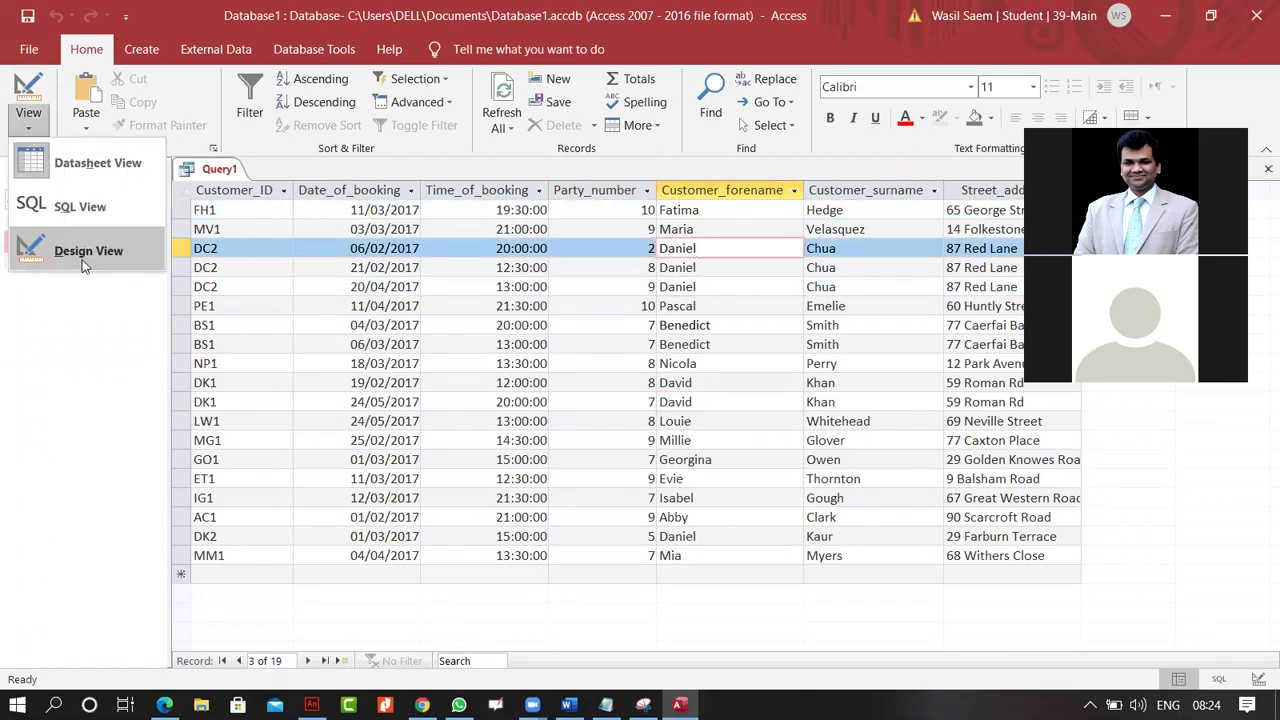
pyautogui.click(84, 258)
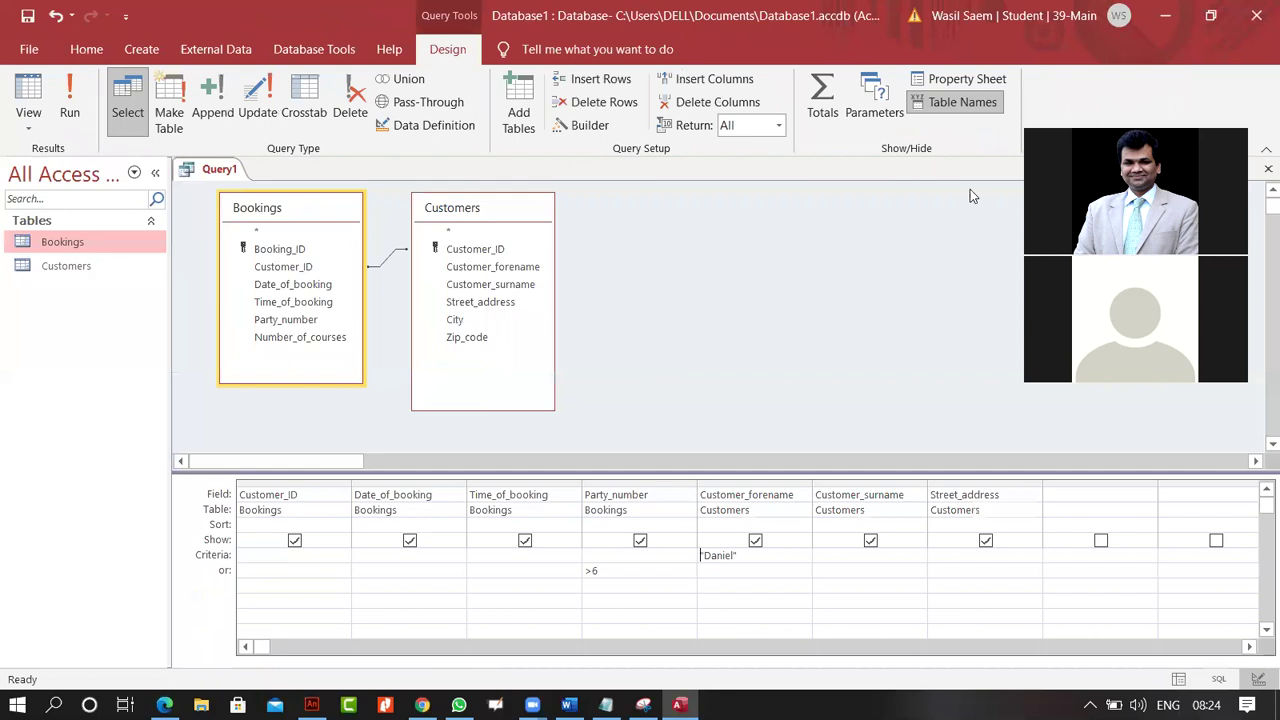
pyautogui.click(409, 541)
pyautogui.click(413, 556)
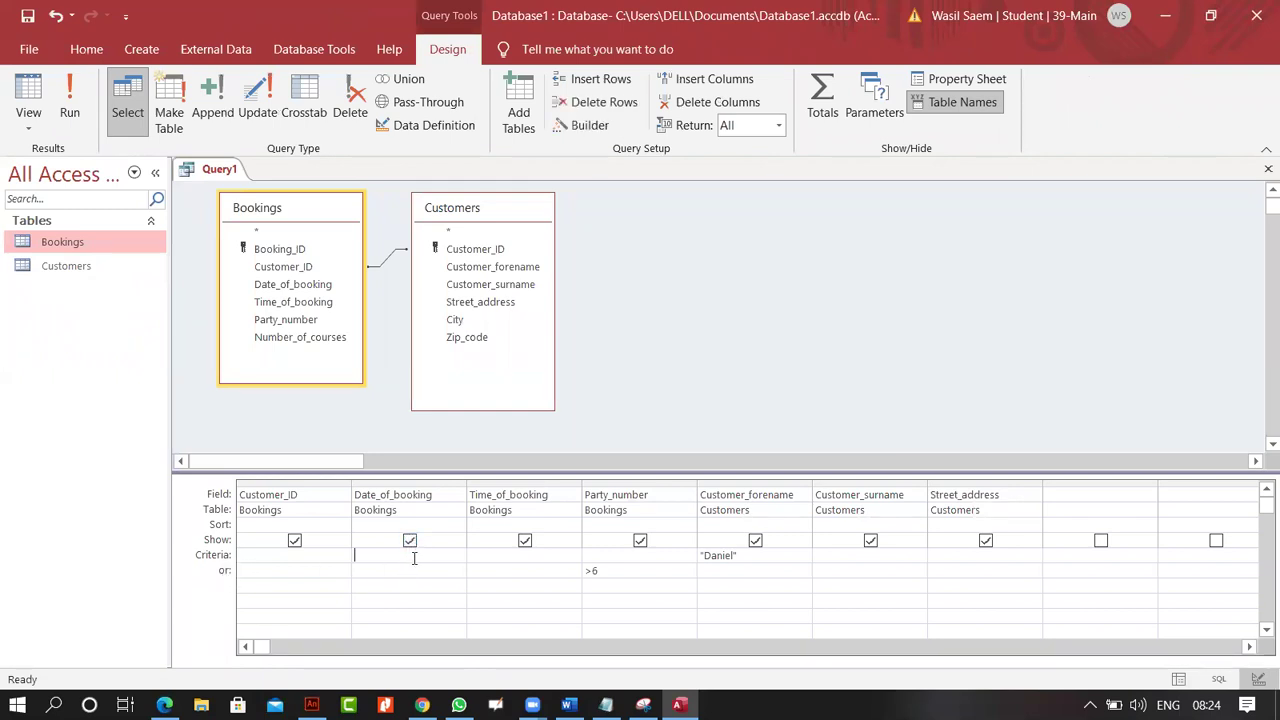
pyautogui.click(504, 575)
pyautogui.click(594, 584)
pyautogui.doubleClick(590, 570)
pyautogui.hotkey('ctrl', 'c')
pyautogui.rightClick(594, 570)
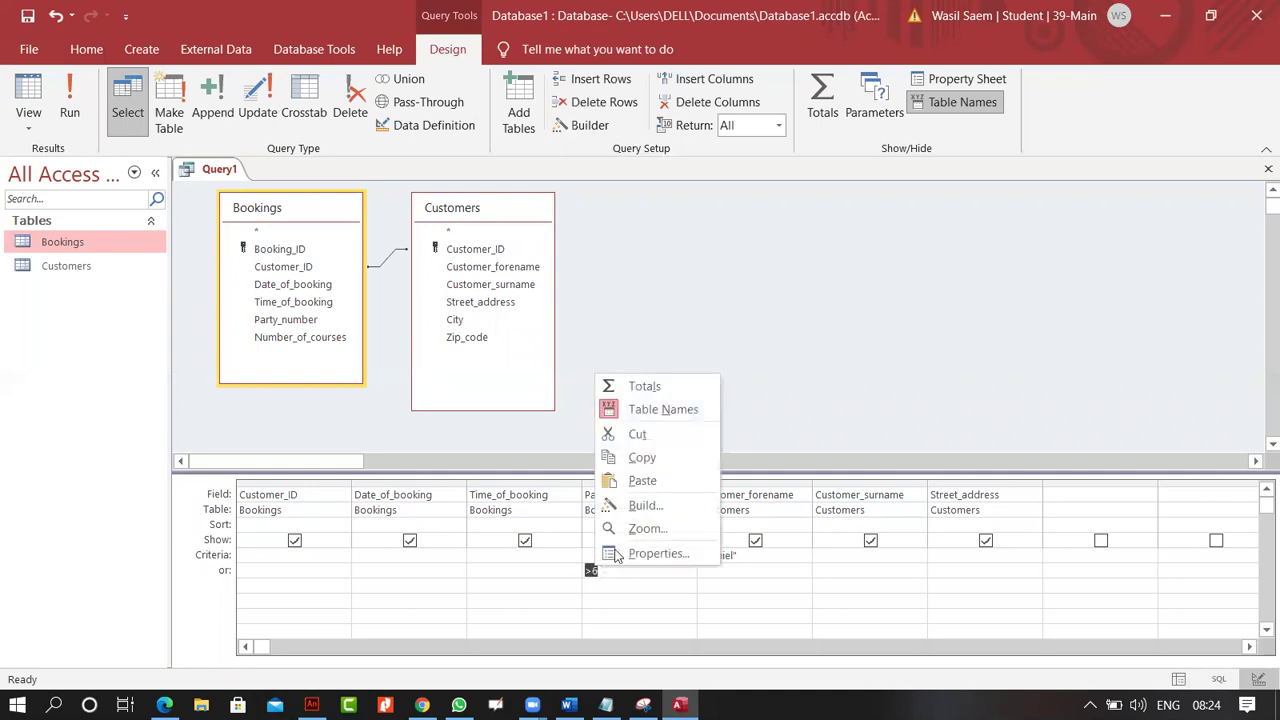
pyautogui.click(624, 435)
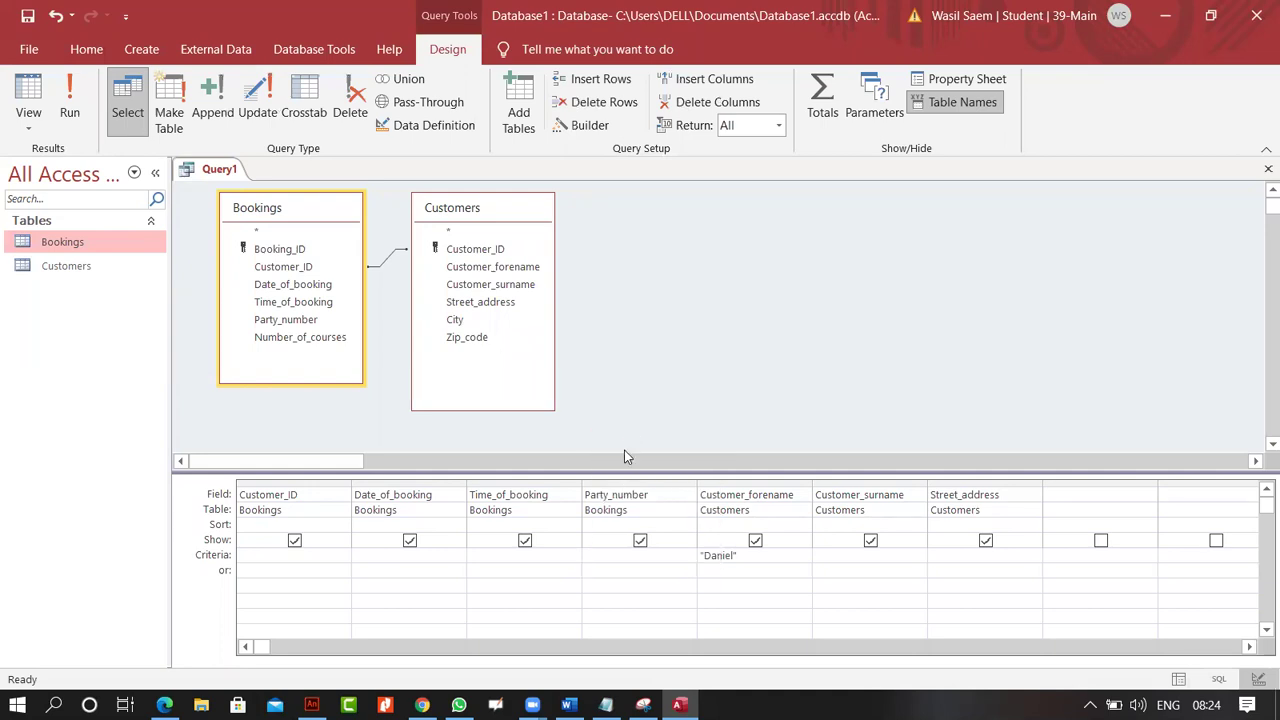
pyautogui.rightClick(601, 558)
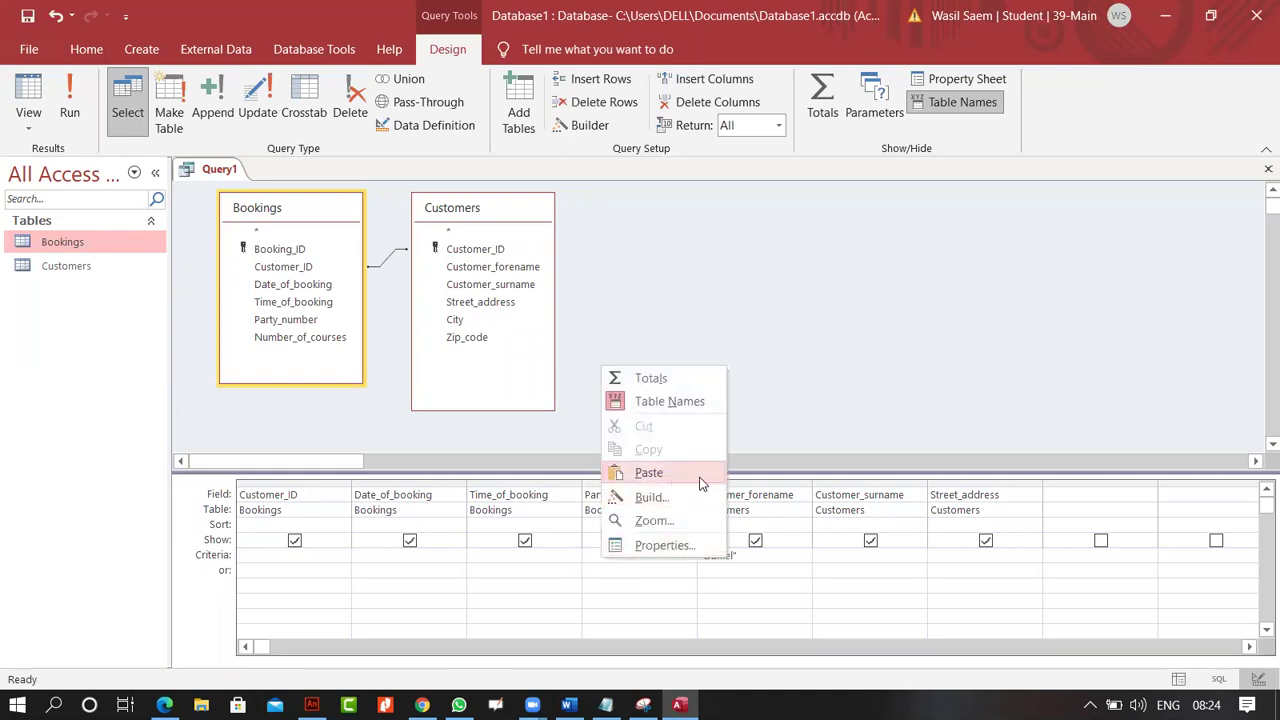
pyautogui.click(649, 473)
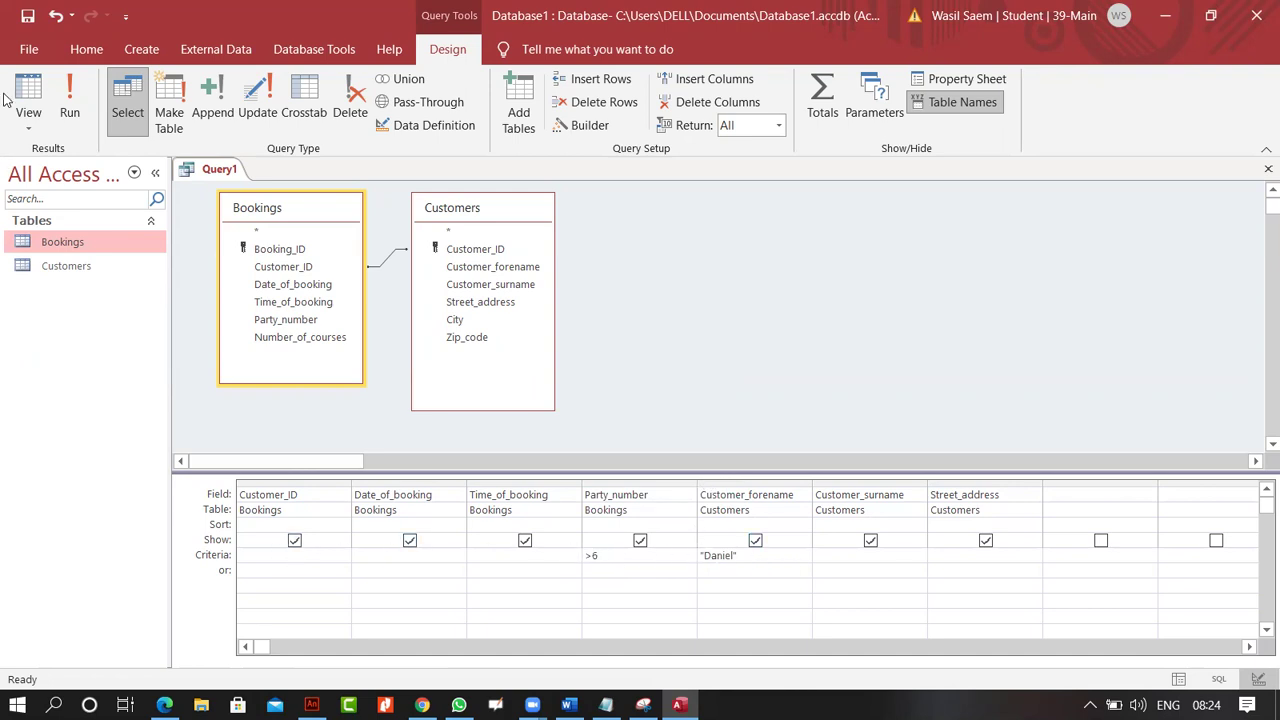
pyautogui.click(69, 100)
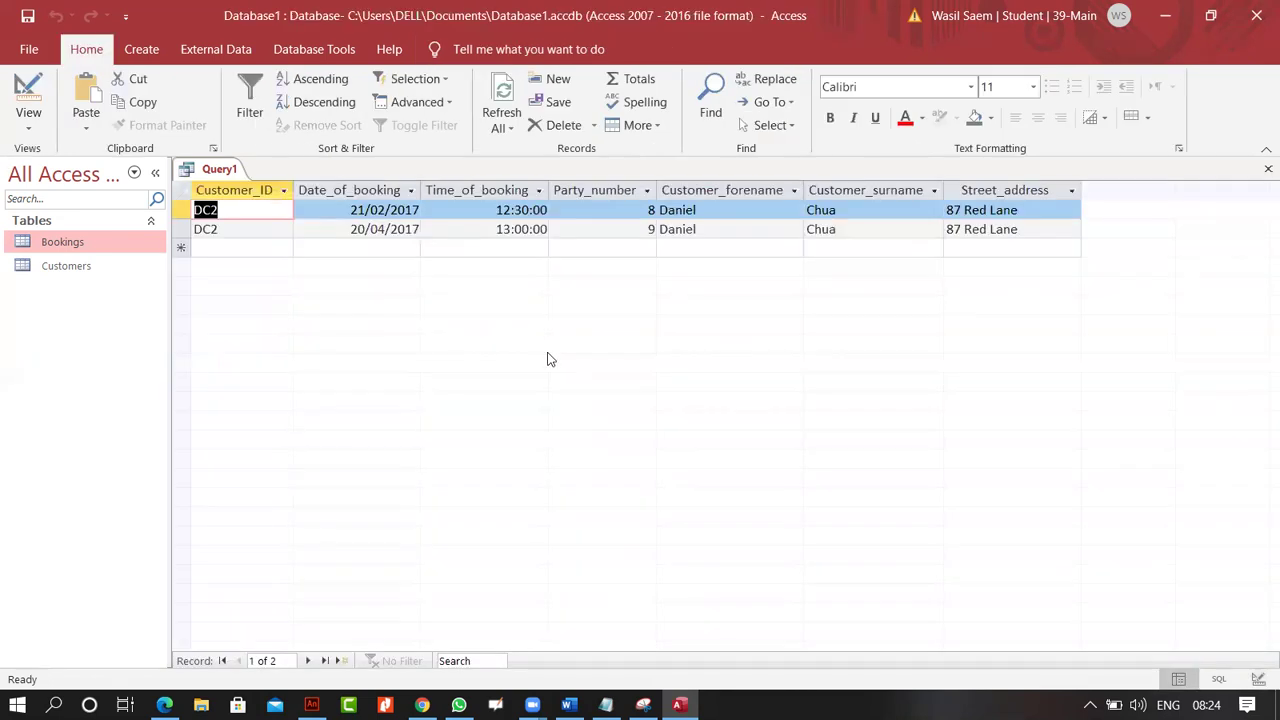
# Check the forename and party number of the returned records and show the query in SQL View.
pyautogui.click(746, 211)
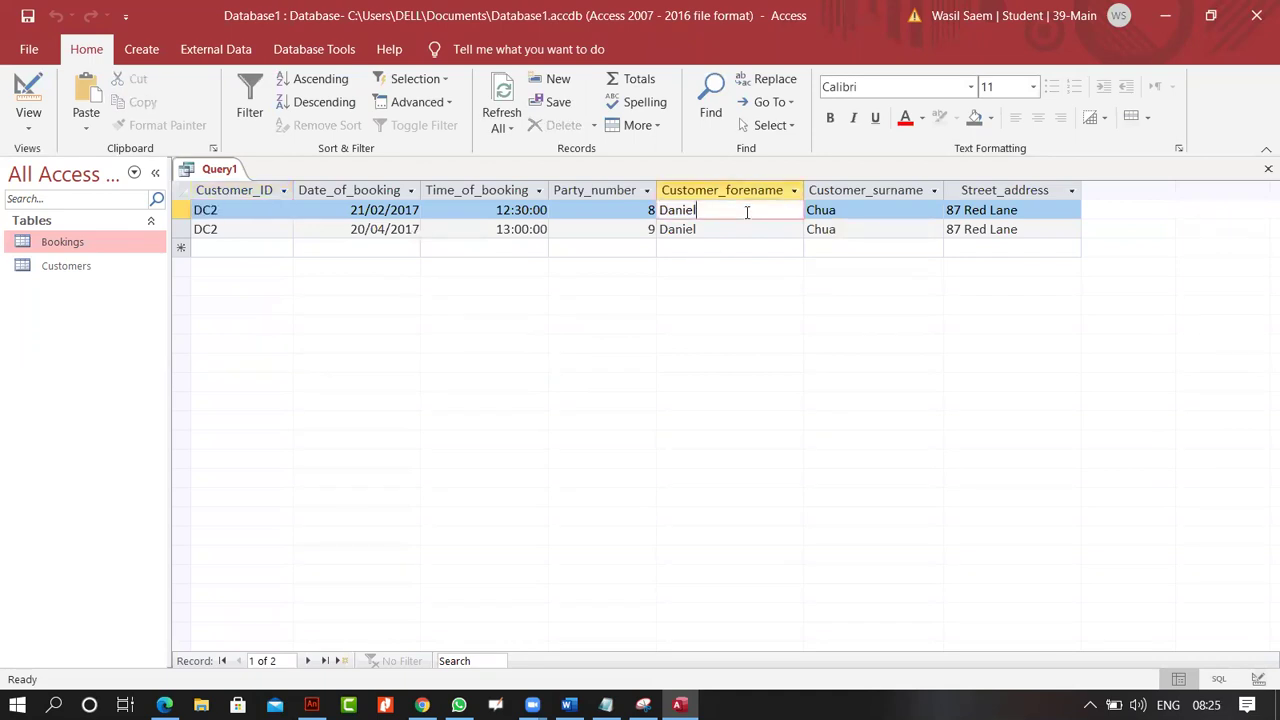
pyautogui.click(614, 229)
pyautogui.click(614, 211)
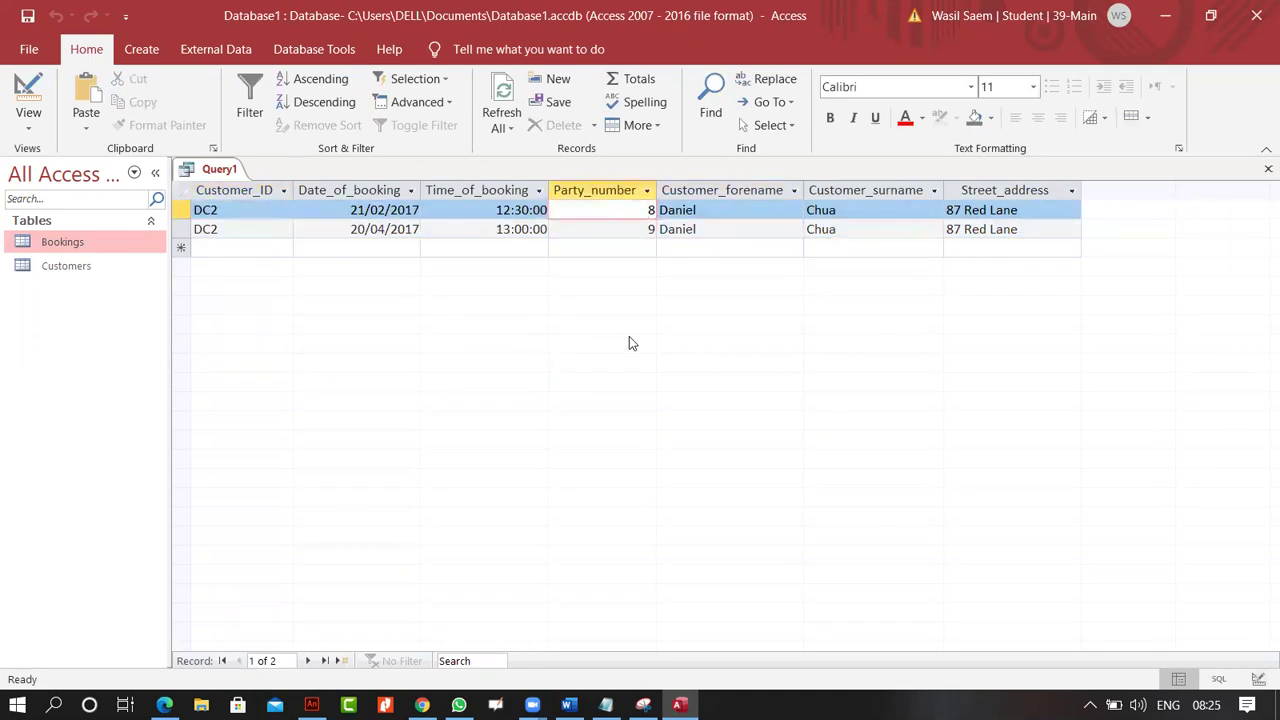
pyautogui.click(26, 125)
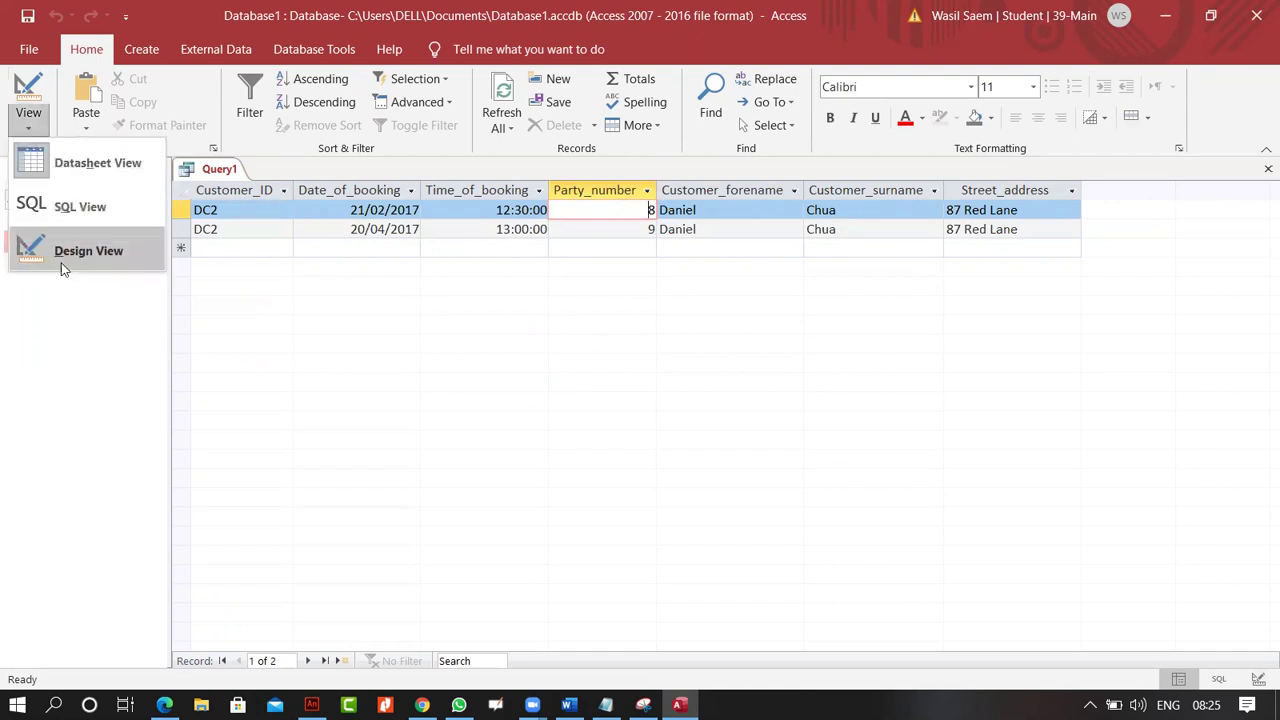
pyautogui.click(66, 256)
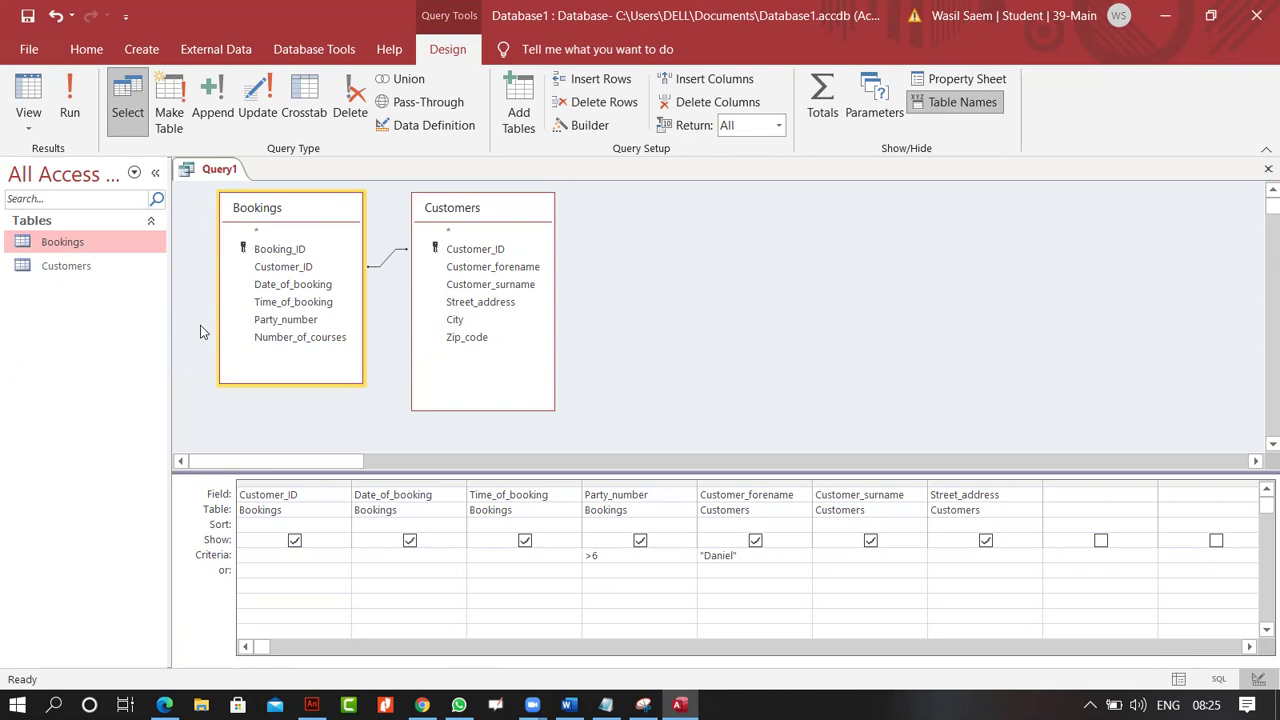
pyautogui.click(30, 122)
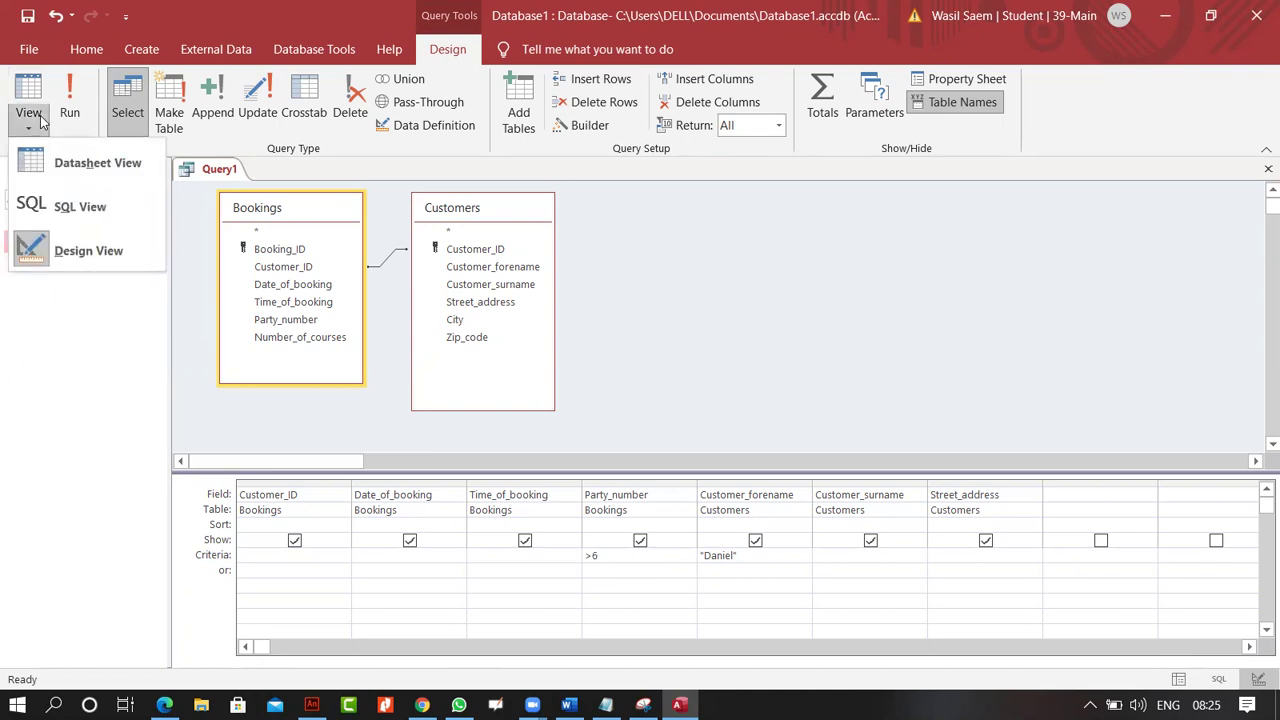
pyautogui.click(80, 207)
pyautogui.click(288, 234)
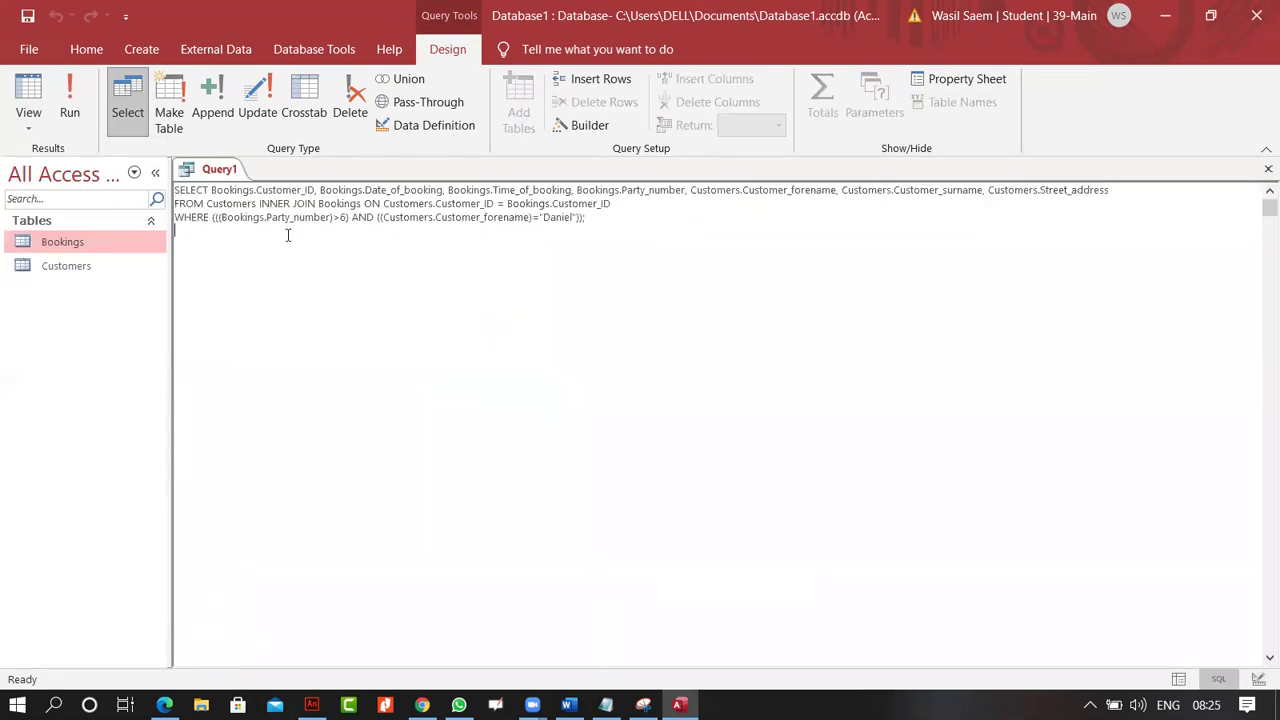
# Copy the WHERE clause of the SQL statement and paste it below the existing notes in Notepad.
pyautogui.click(607, 222)
pyautogui.moveTo(607, 222); pyautogui.dragTo(168, 219)
pyautogui.rightClick(184, 224)
pyautogui.click(227, 257)
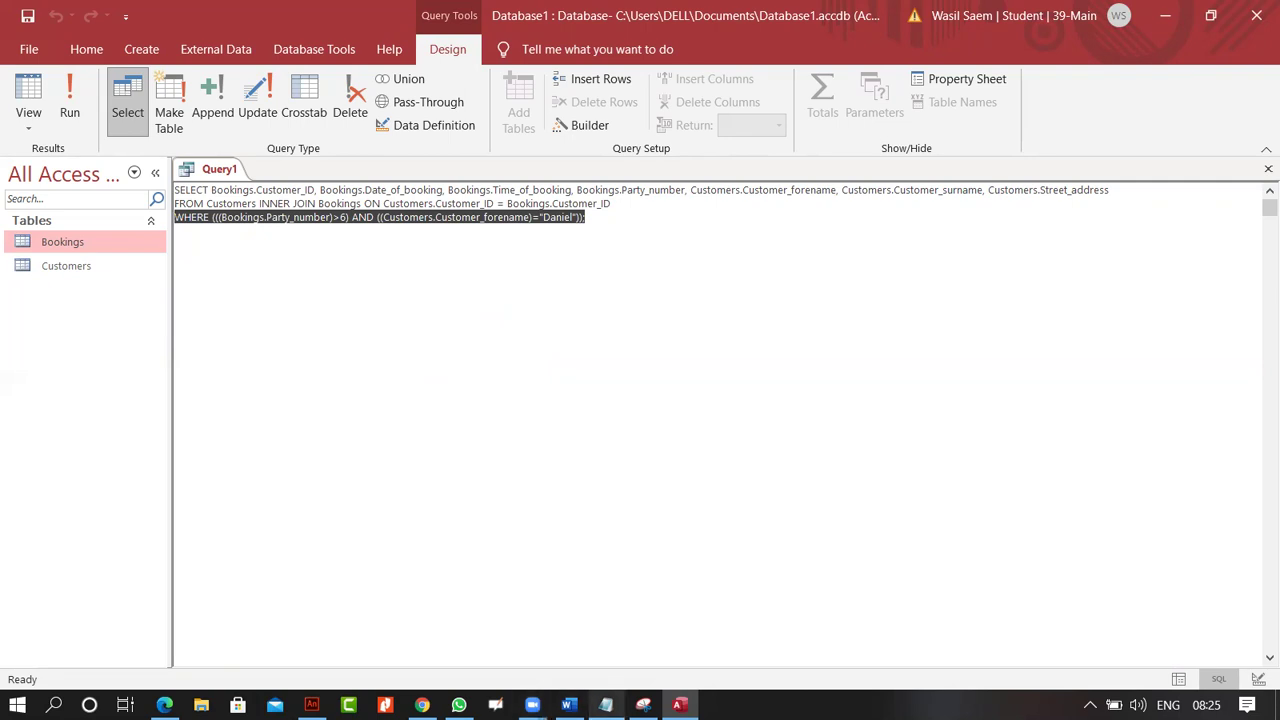
pyautogui.click(605, 705)
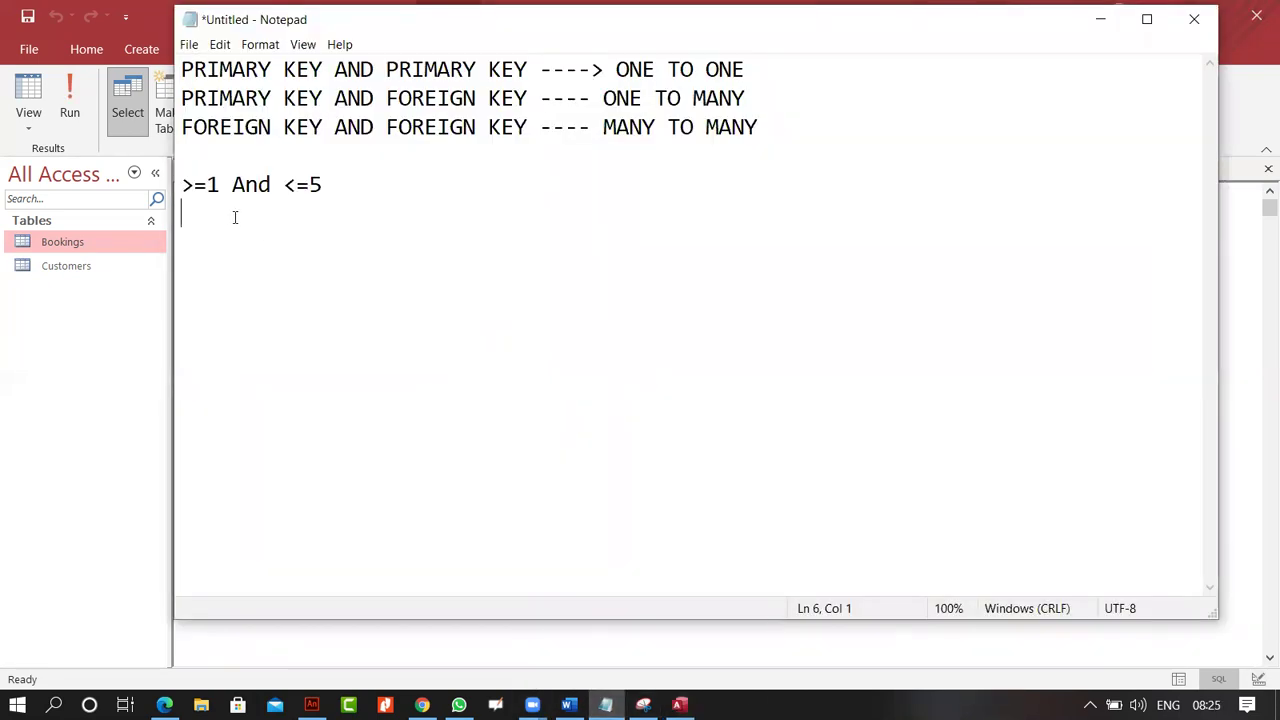
pyautogui.hotkey('ctrl', 'v')
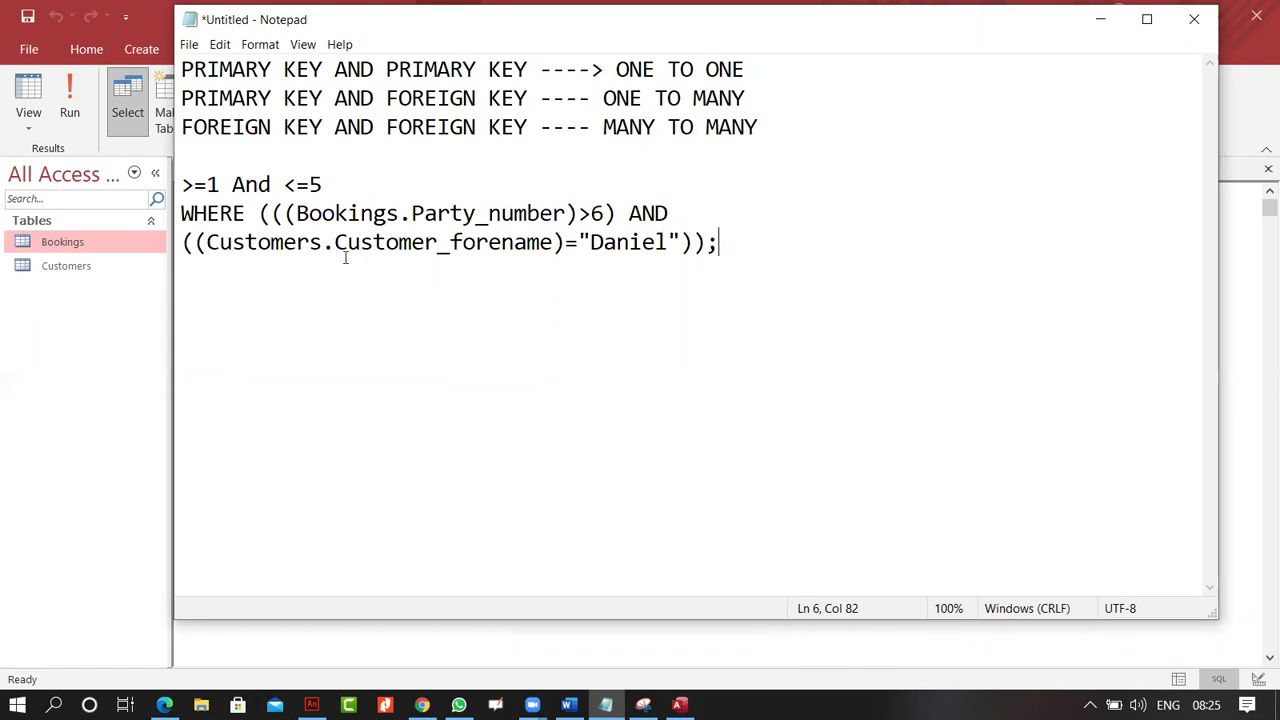
# Highlight the AND operator between the two conditions of the pasted WHERE clause.
pyautogui.moveTo(592, 214); pyautogui.dragTo(668, 213)
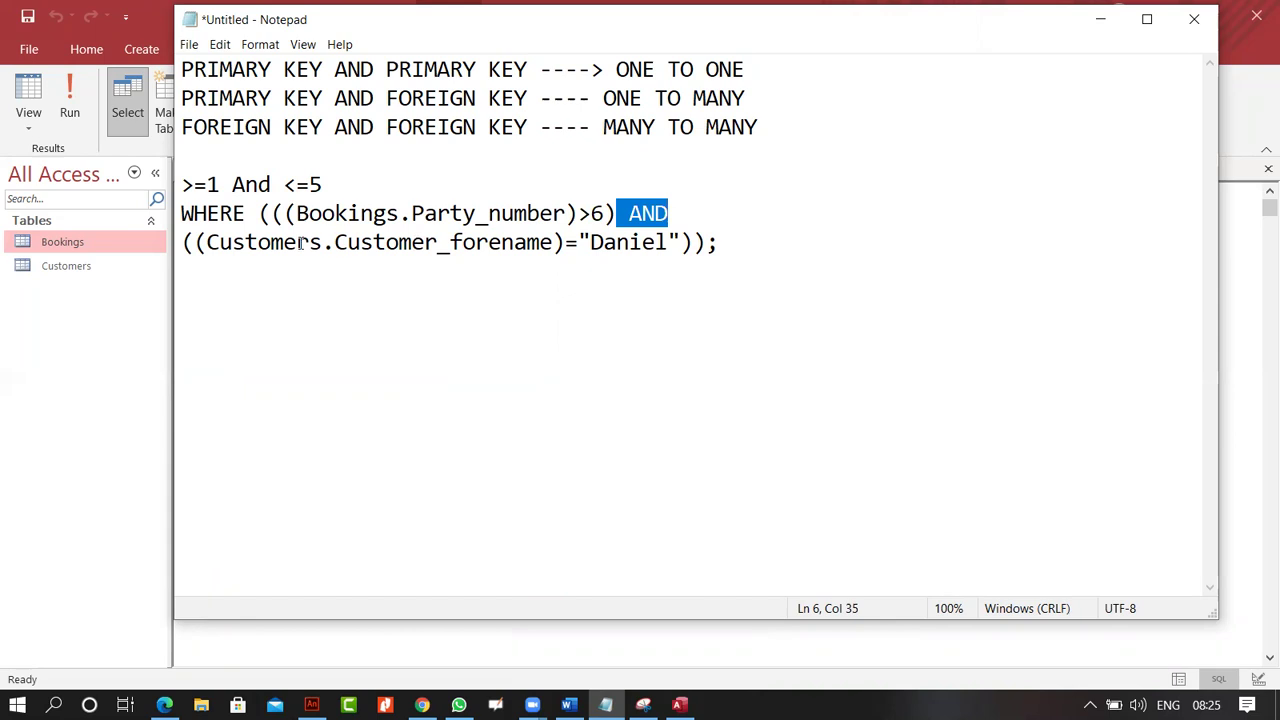
pyautogui.click(670, 243)
pyautogui.click(680, 213)
pyautogui.moveTo(680, 213); pyautogui.dragTo(629, 213)
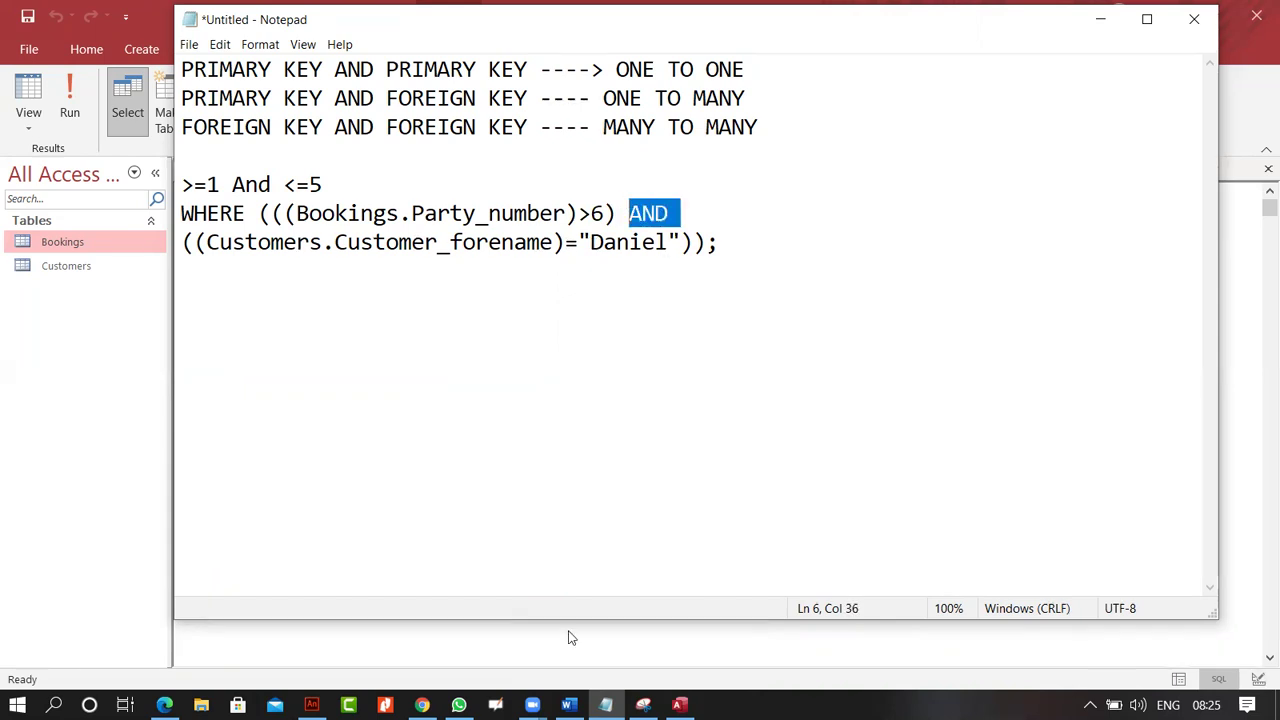
# Return to Access and move the >6 criterion for Party_number from the Criteria row to the Or row in Design View.
pyautogui.click(533, 646)
pyautogui.click(28, 122)
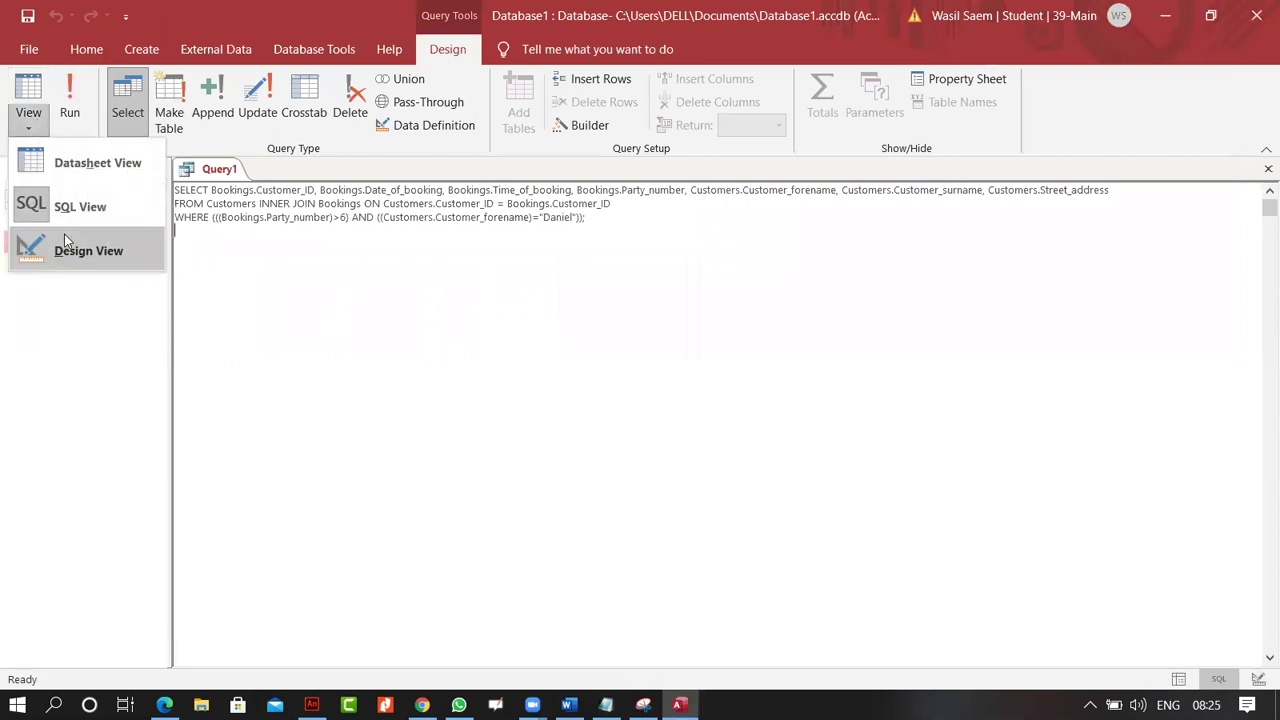
pyautogui.click(65, 240)
pyautogui.click(596, 558)
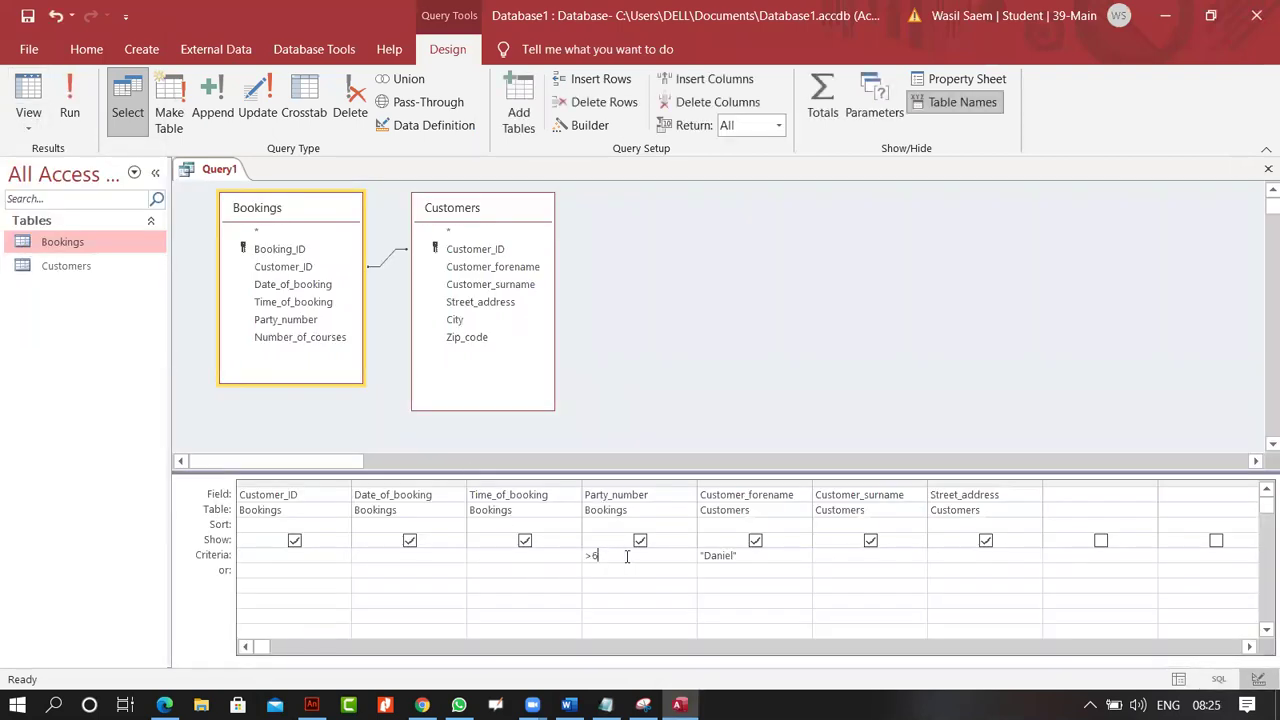
pyautogui.moveTo(608, 551); pyautogui.dragTo(540, 550)
pyautogui.hotkey('ctrl', 'x')
pyautogui.click(612, 572)
pyautogui.hotkey('ctrl', 'v')
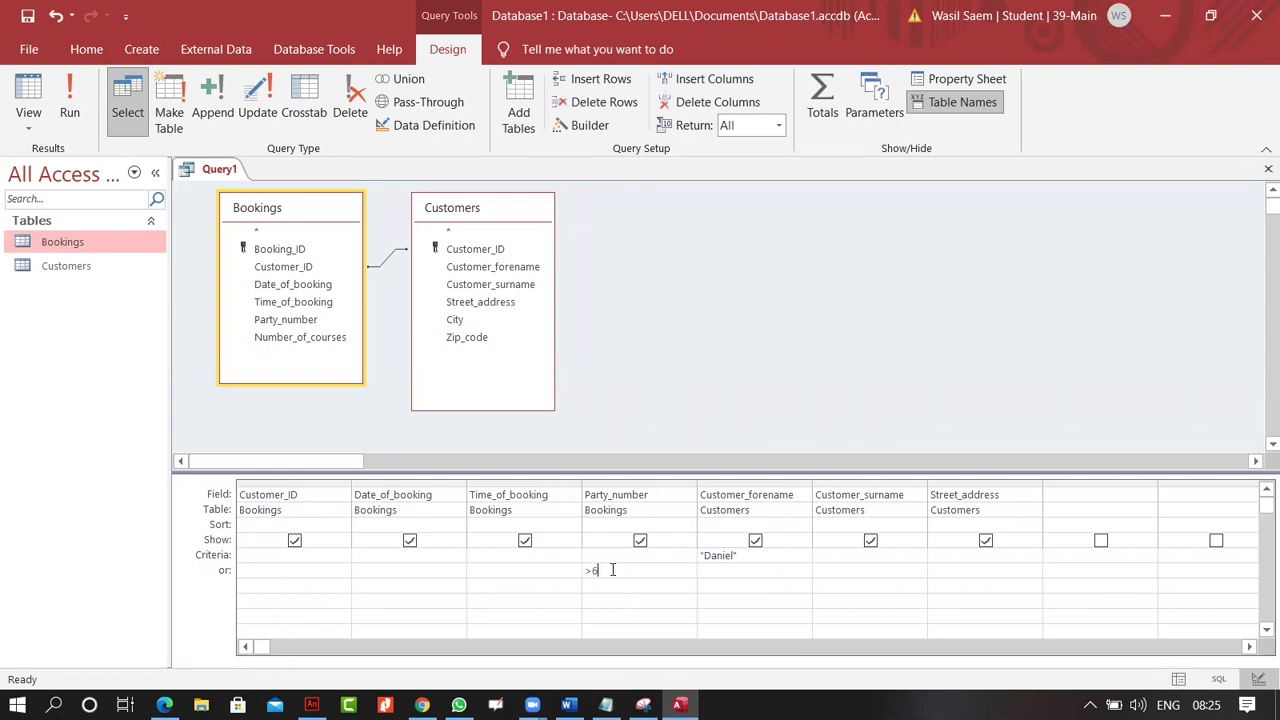
# Run the query with the Or condition and show its statement in SQL View.
pyautogui.click(69, 112)
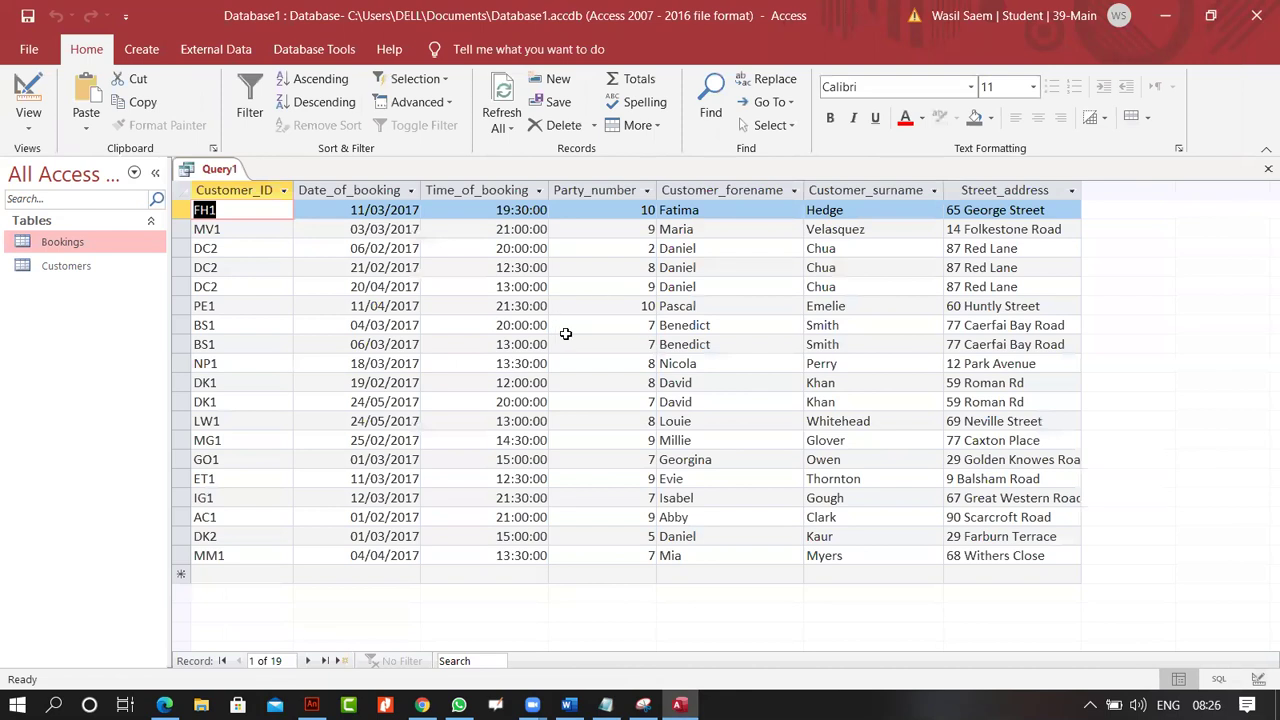
pyautogui.click(28, 125)
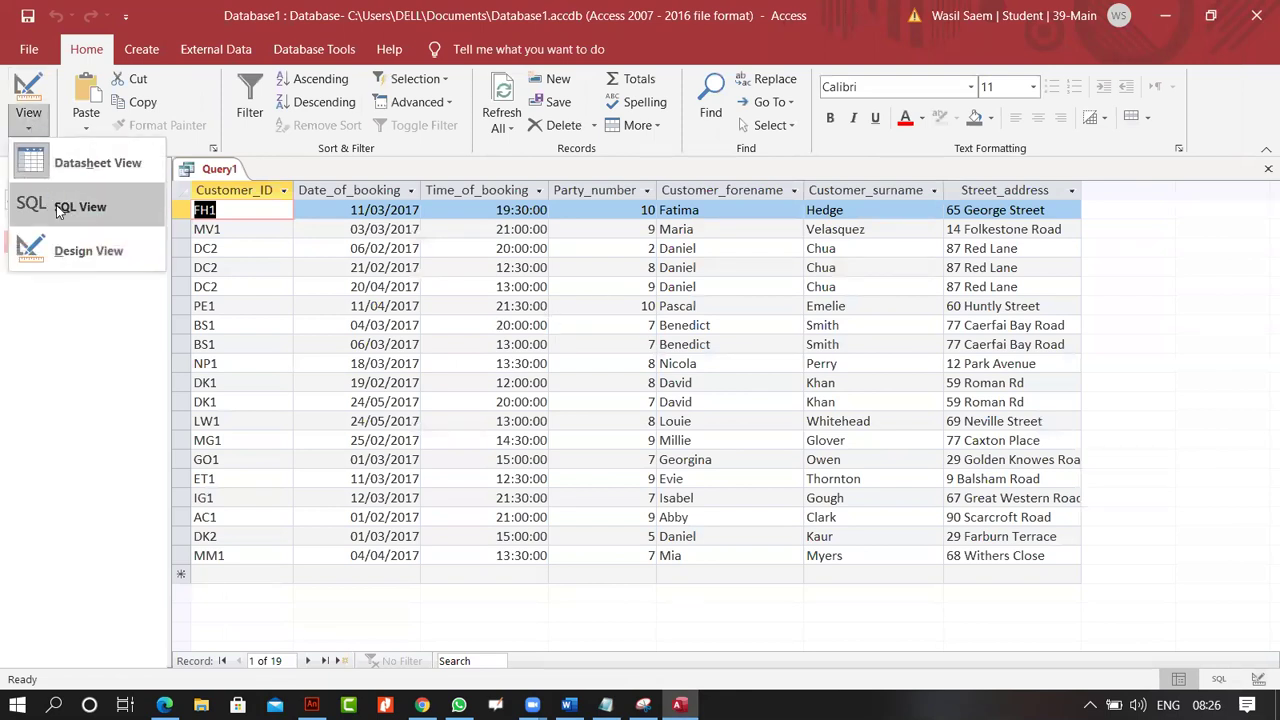
pyautogui.click(60, 208)
# Copy the WHERE clause containing OR from the SQL statement and paste it in Notepad below the AND clause, separated by a blank line.
pyautogui.click(646, 331)
pyautogui.moveTo(586, 217); pyautogui.dragTo(93, 222)
pyautogui.press('Down')
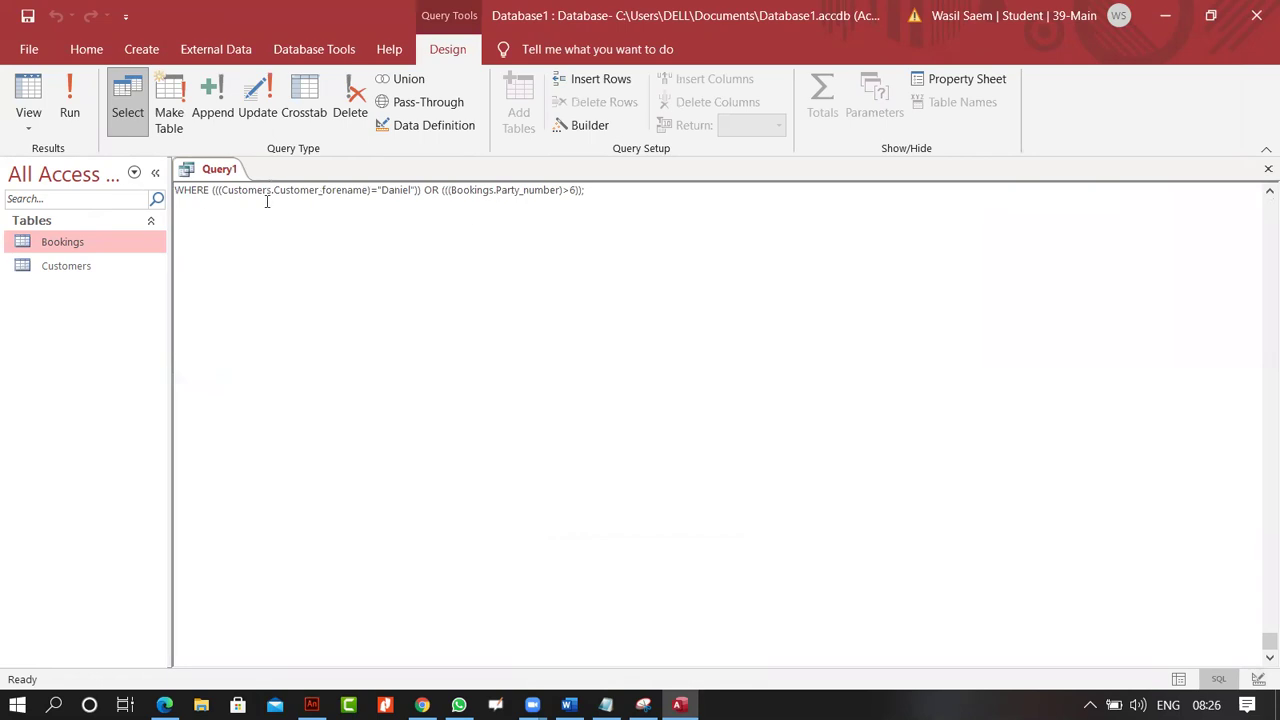
pyautogui.scroll(1, 427, 232)
pyautogui.click(606, 217)
pyautogui.keyDown('shift'); pyautogui.click(172, 205); pyautogui.keyUp('shift')
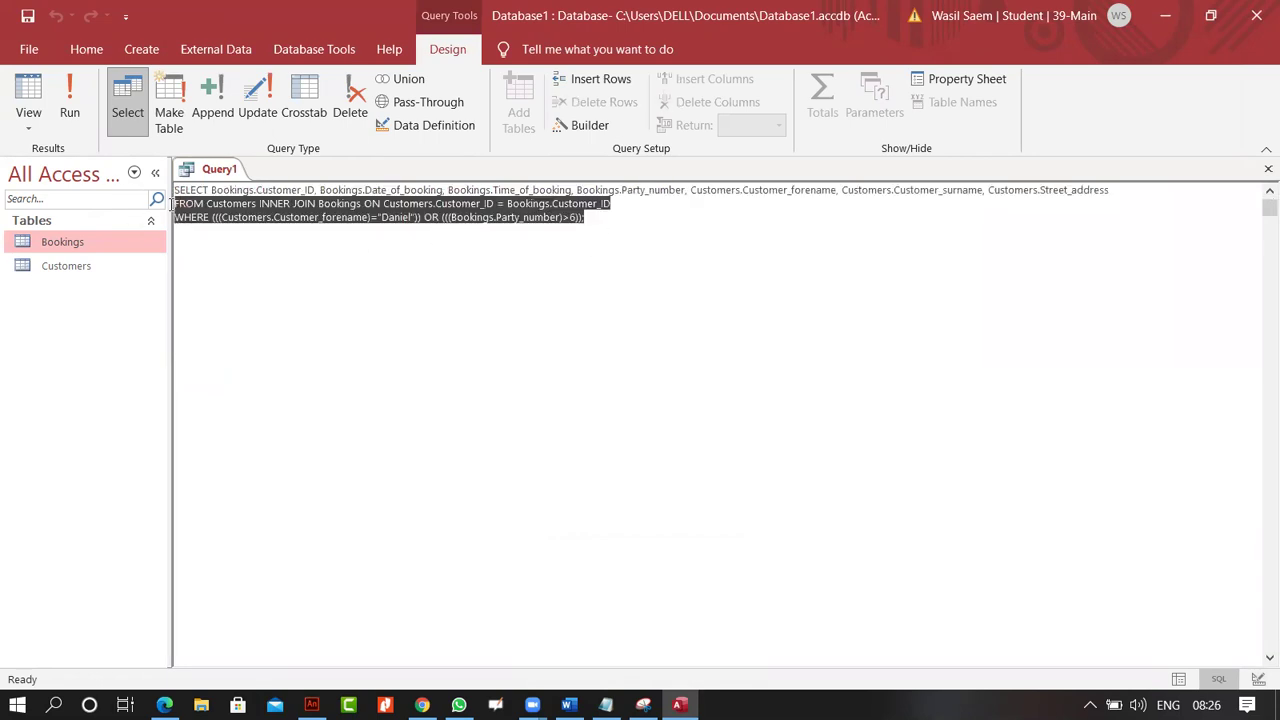
pyautogui.keyDown('shift'); pyautogui.click(172, 217); pyautogui.keyUp('shift')
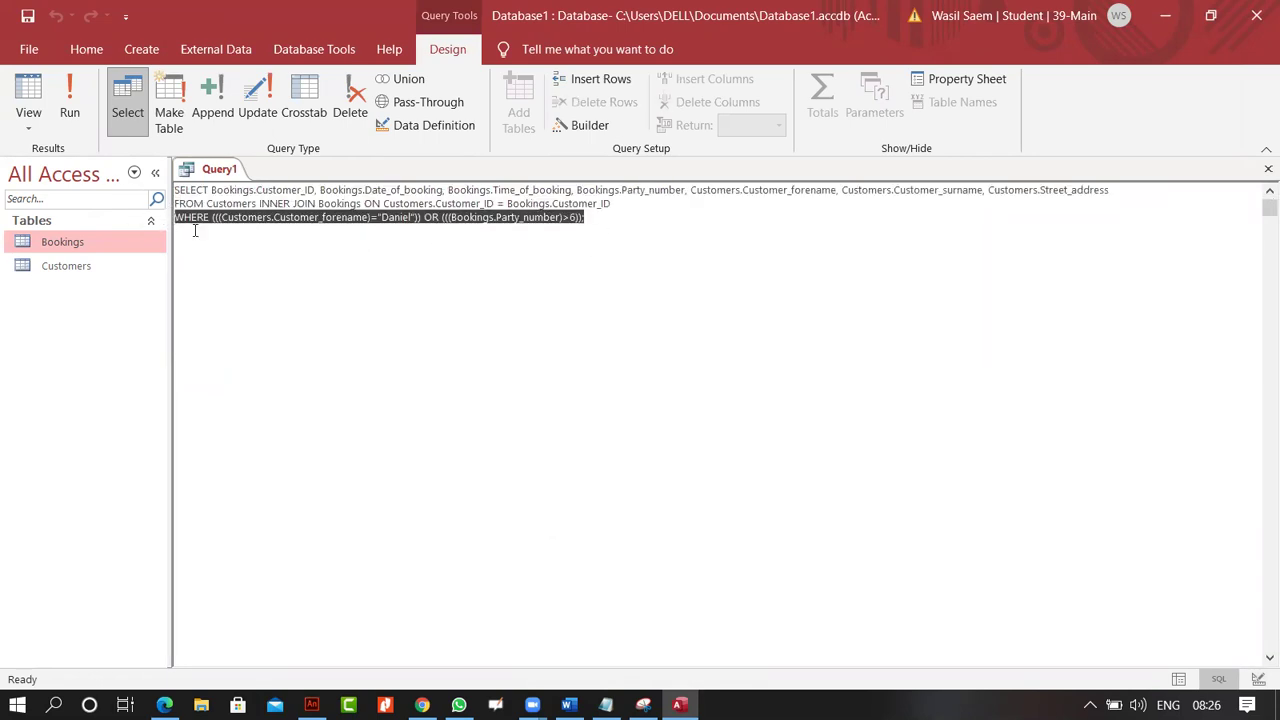
pyautogui.click(605, 704)
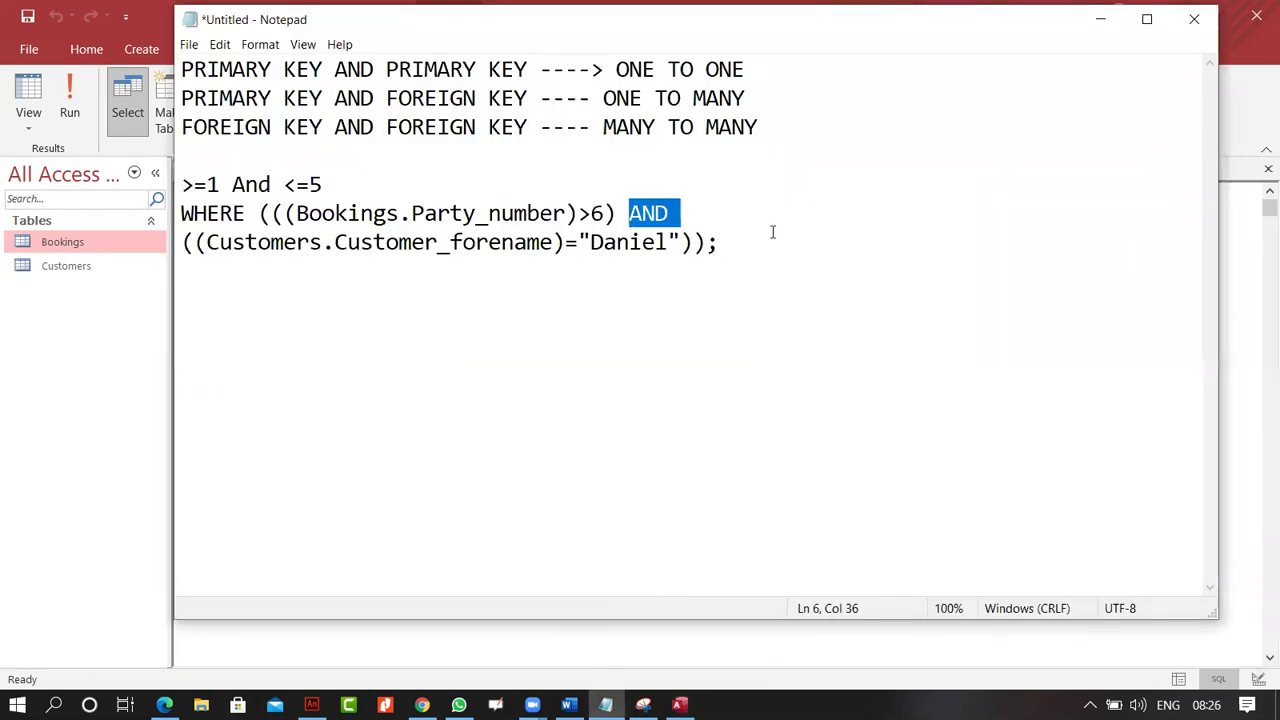
pyautogui.click(746, 266)
pyautogui.press('Return')
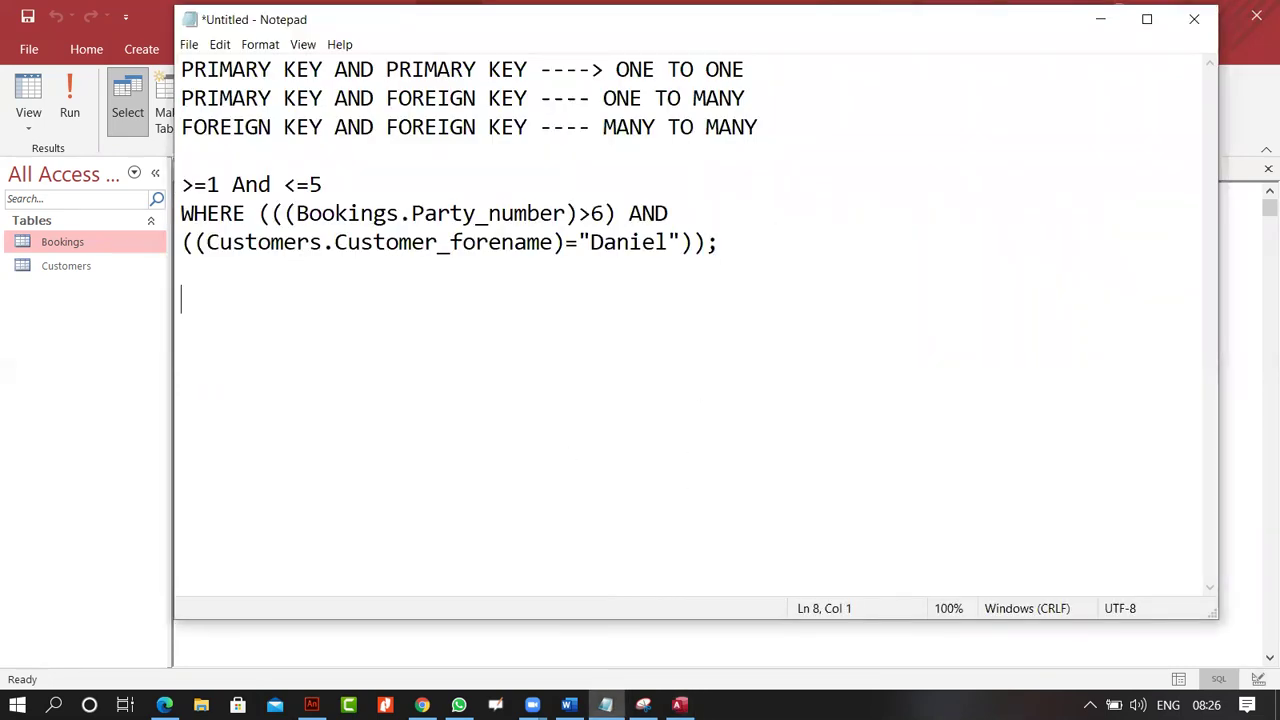
pyautogui.hotkey('ctrl', 'v')
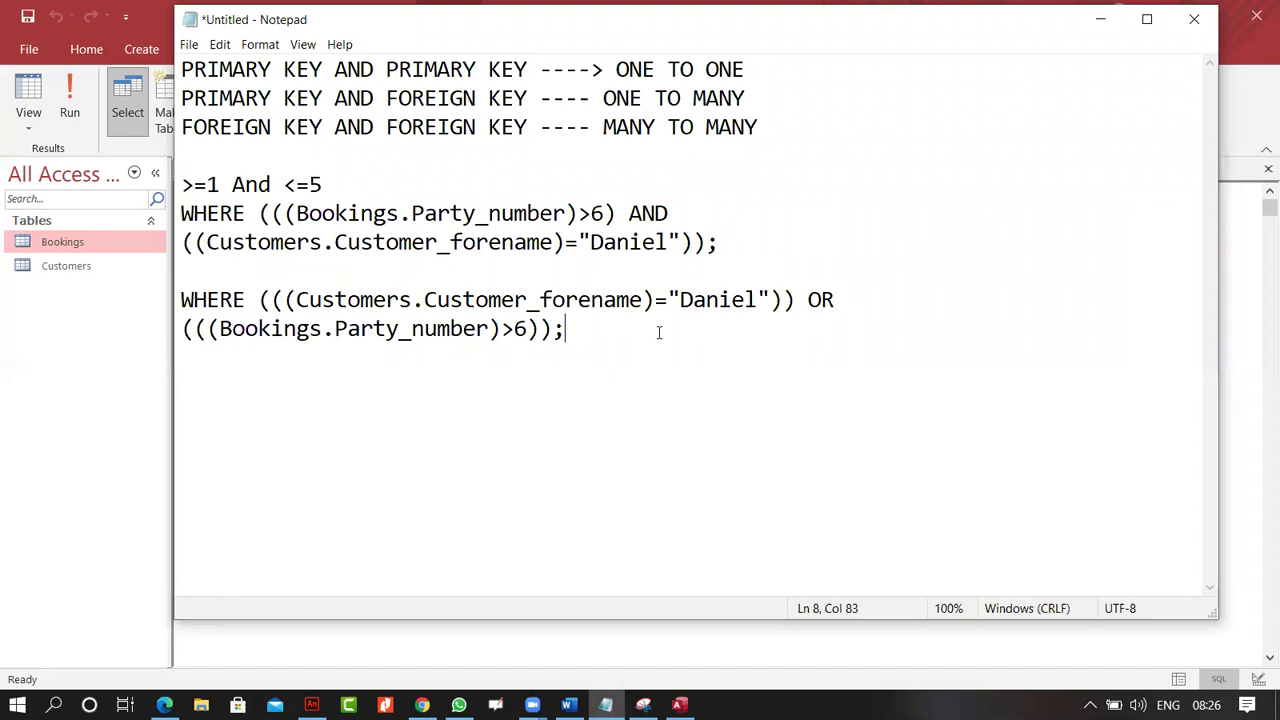
# Highlight the OR operator in the newly pasted WHERE clause and point out the forename and Party_number conditions around it.
pyautogui.moveTo(836, 299); pyautogui.dragTo(808, 299)
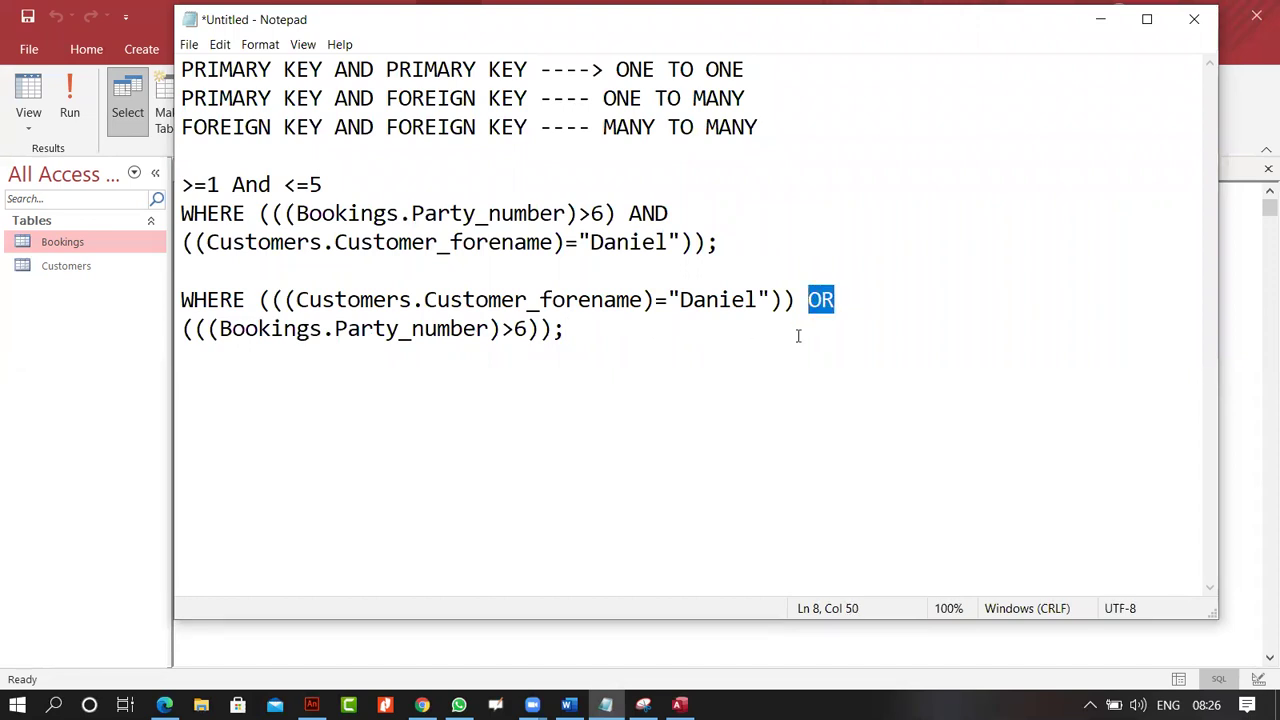
pyautogui.moveTo(680, 300); pyautogui.dragTo(734, 306)
pyautogui.click(786, 300)
pyautogui.click(514, 329)
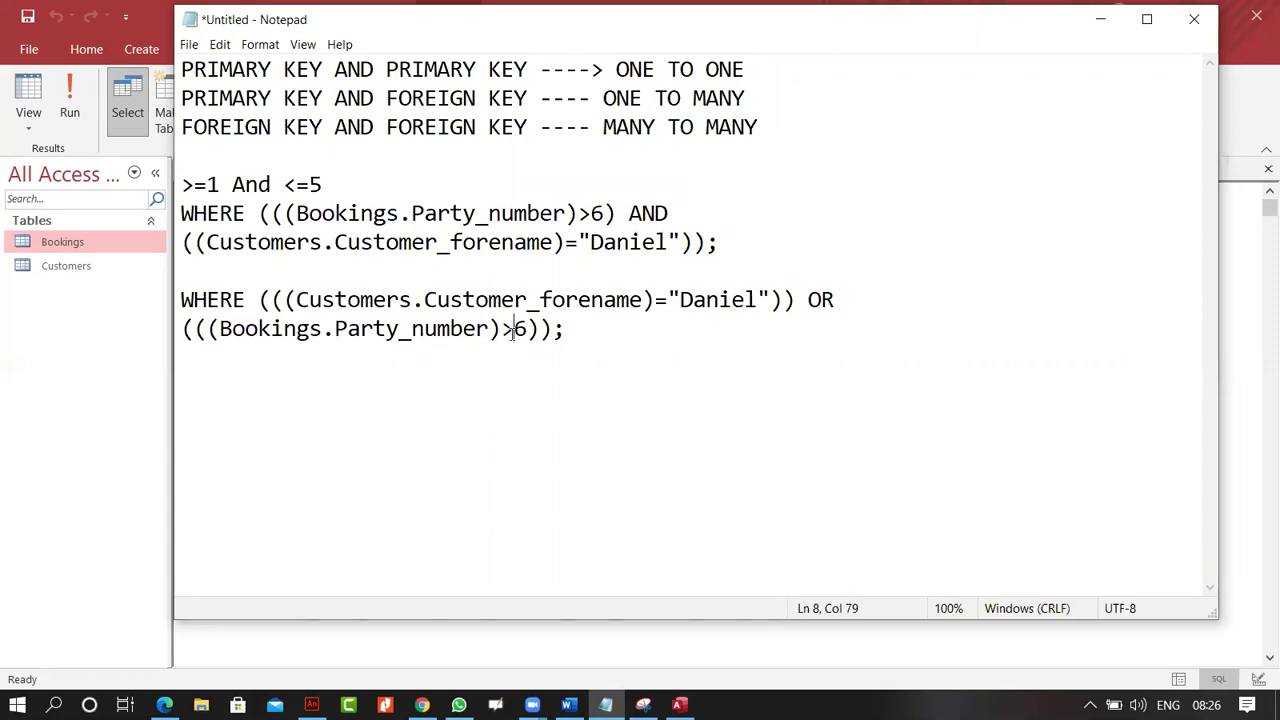
pyautogui.click(960, 308)
# Return to Design View, check the rows holding the Party_number and Customer_forename criteria, and compare them with the WHERE clauses in Notepad.
pyautogui.click(1101, 19)
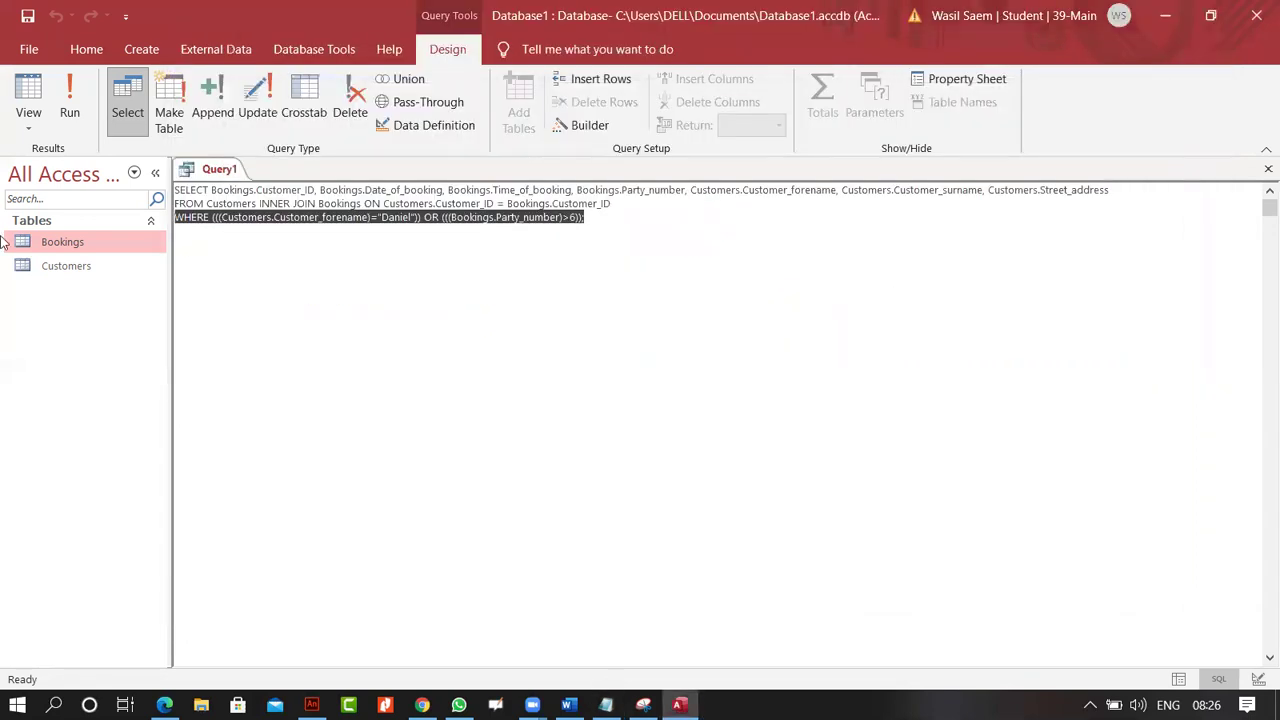
pyautogui.click(34, 120)
pyautogui.click(80, 248)
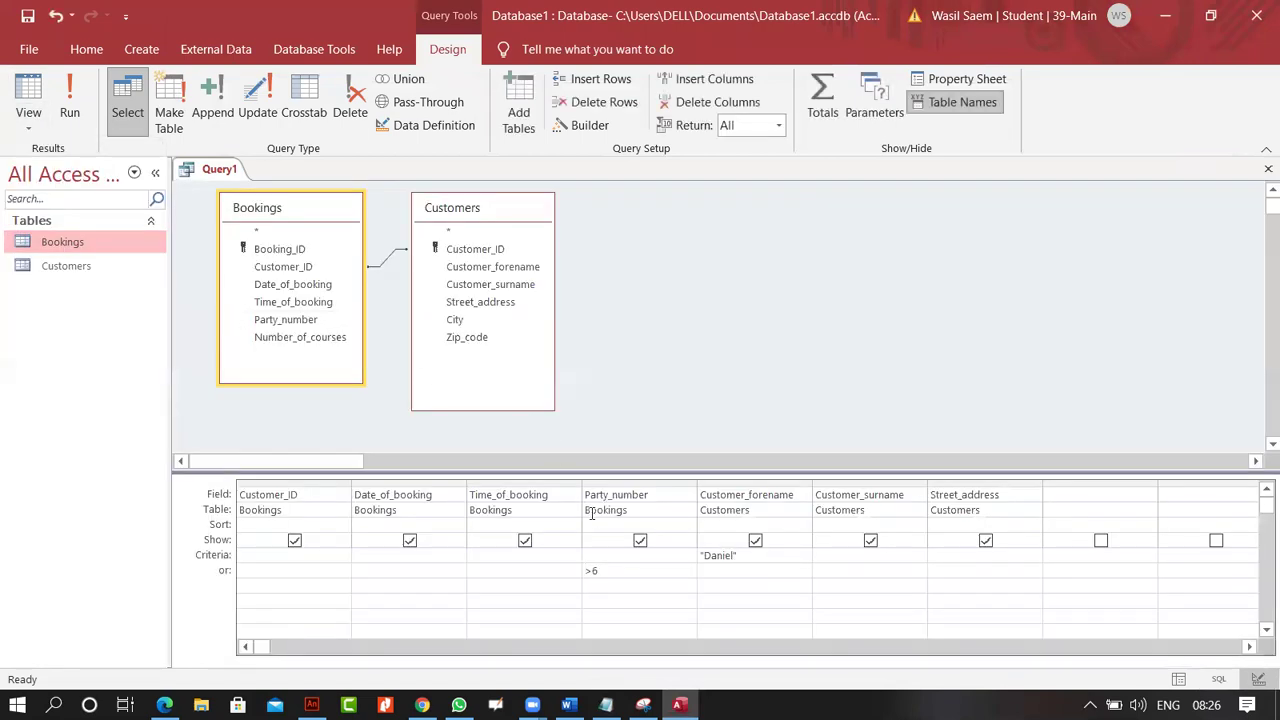
pyautogui.click(622, 575)
pyautogui.click(770, 565)
pyautogui.click(756, 556)
pyautogui.click(605, 705)
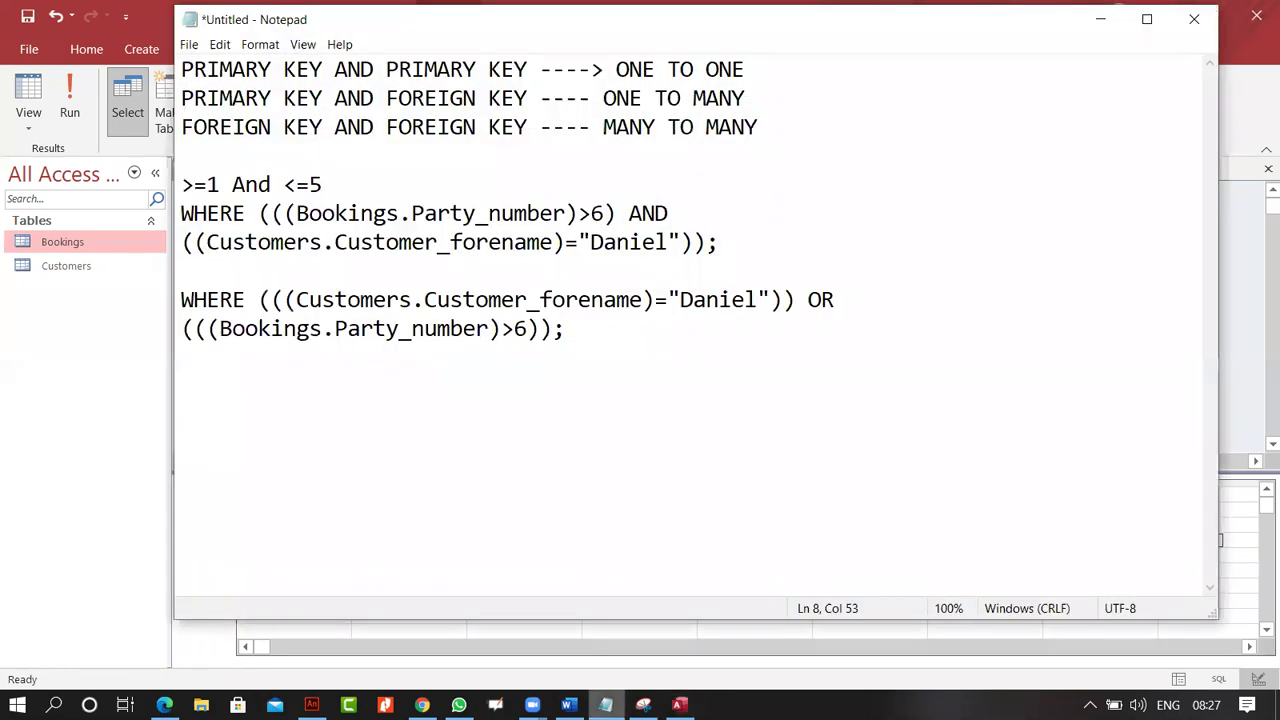
pyautogui.click(166, 358)
# Show the query in Datasheet View, SQL View and Design View in turn, ending in SQL View.
pyautogui.click(24, 120)
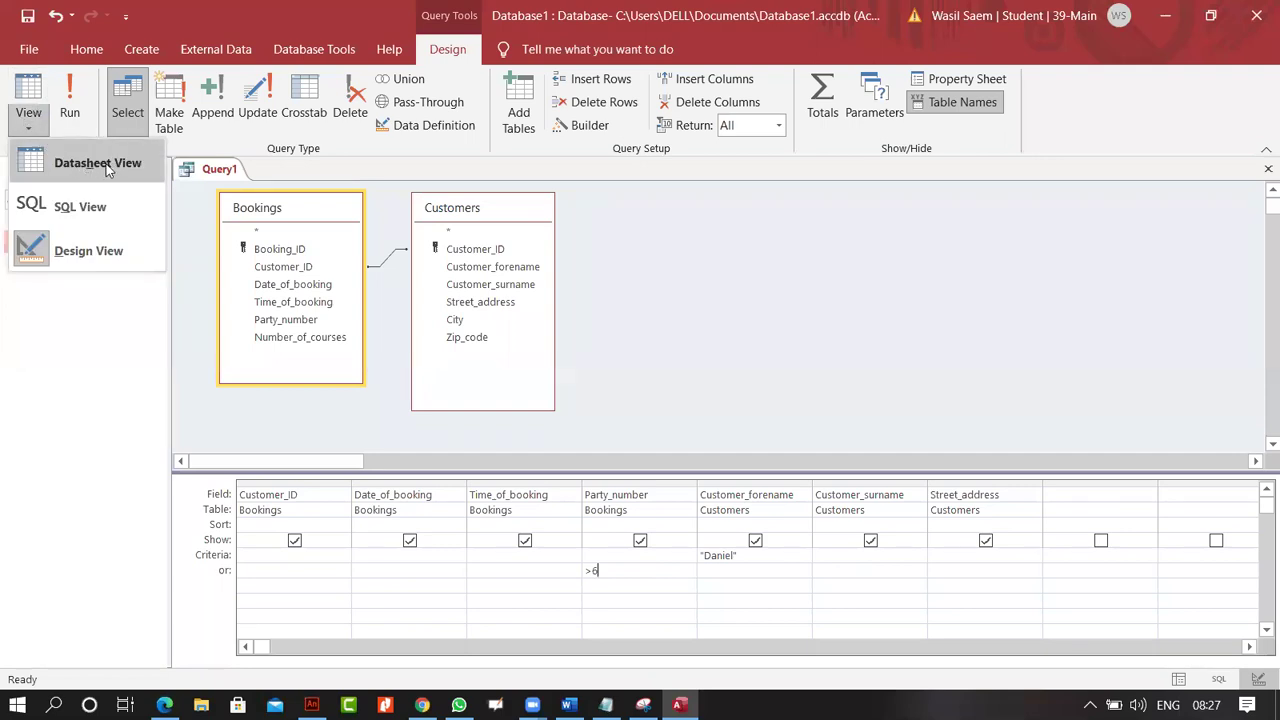
pyautogui.click(98, 163)
pyautogui.click(28, 110)
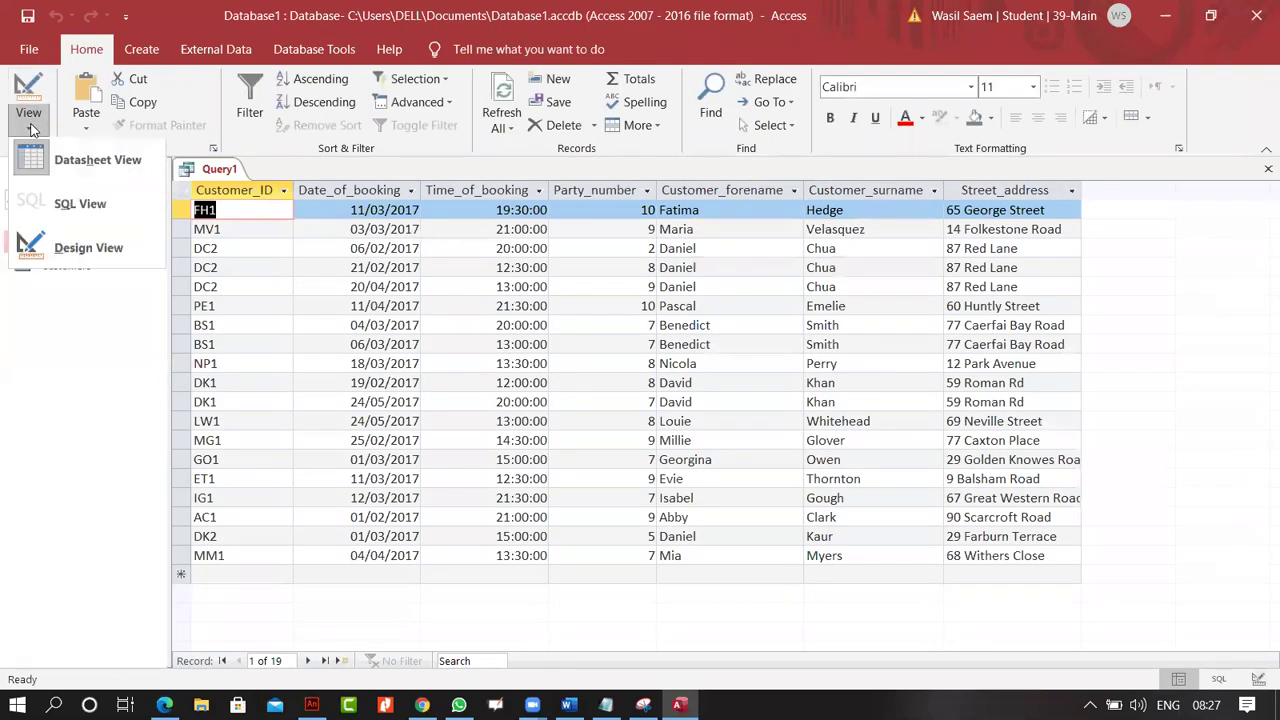
pyautogui.click(75, 209)
pyautogui.click(30, 116)
pyautogui.click(65, 251)
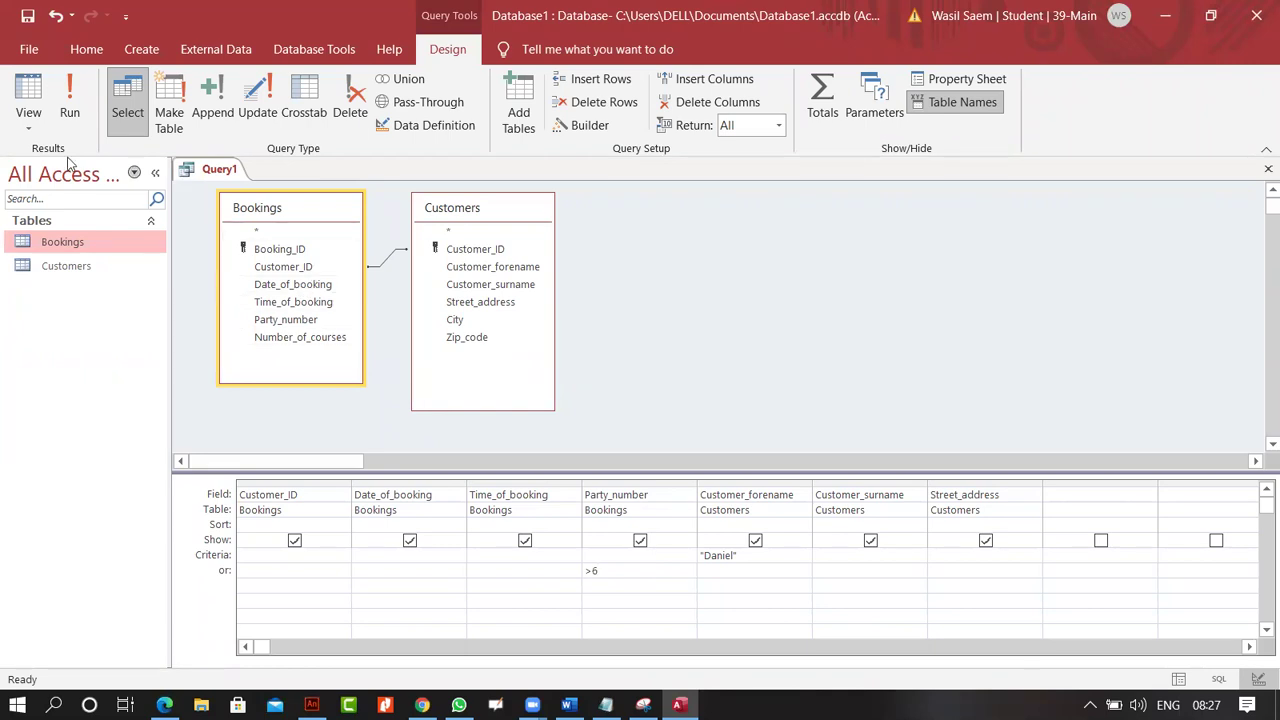
pyautogui.click(29, 128)
pyautogui.click(78, 205)
# Highlight the whole SQL statement and its WHERE clause in SQL View to examine how the conditions are written.
pyautogui.click(580, 222)
pyautogui.moveTo(582, 222); pyautogui.dragTo(10, 184)
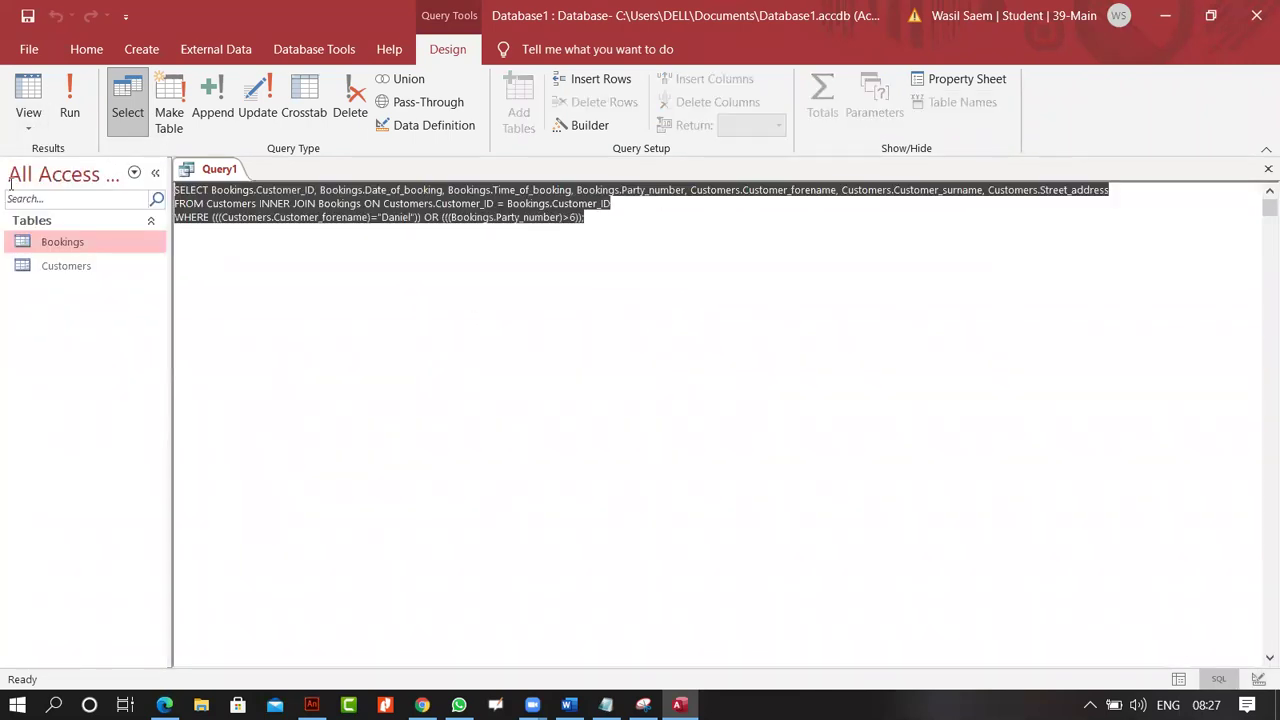
pyautogui.click(438, 231)
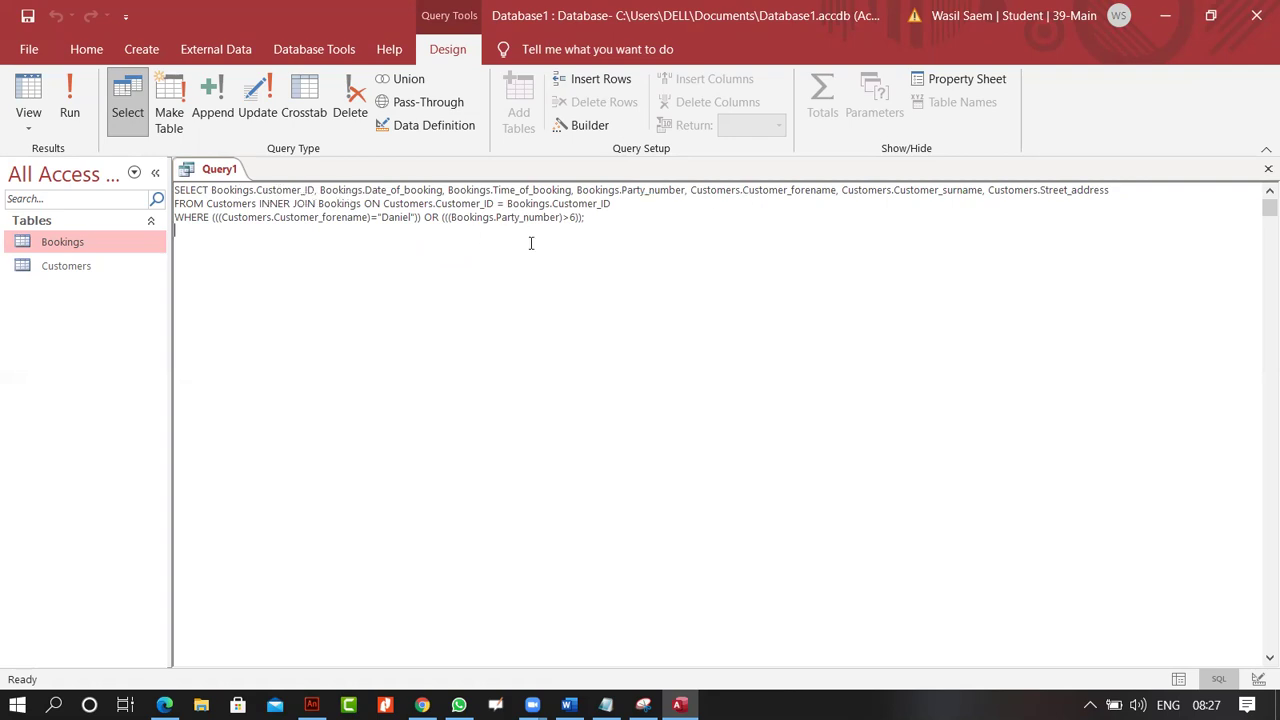
pyautogui.moveTo(605, 220); pyautogui.dragTo(148, 175)
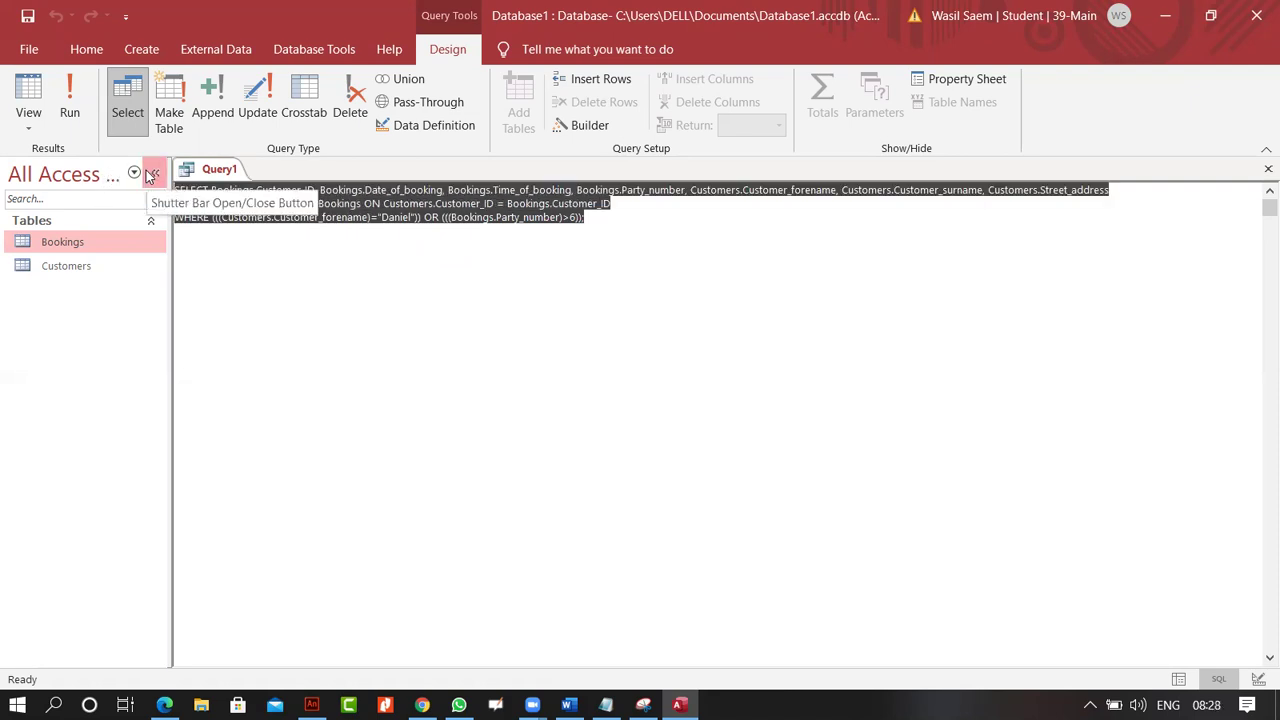
pyautogui.click(705, 280)
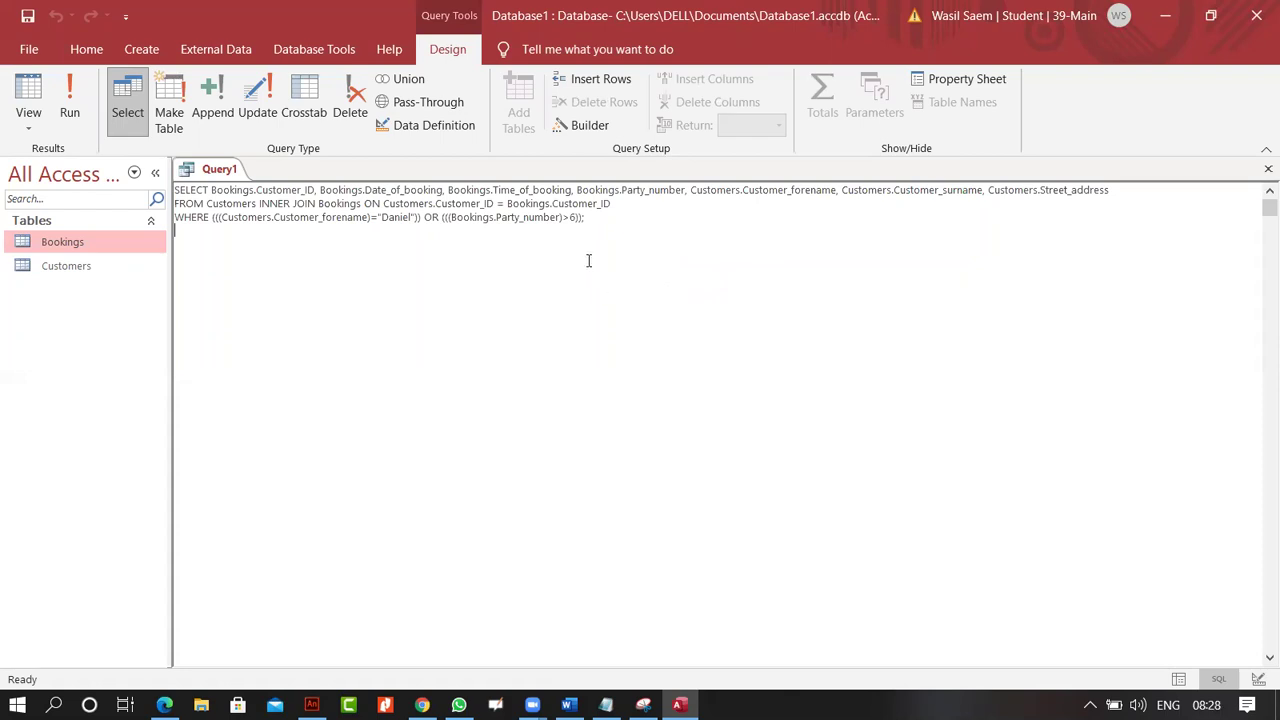
pyautogui.moveTo(588, 217); pyautogui.dragTo(88, 218)
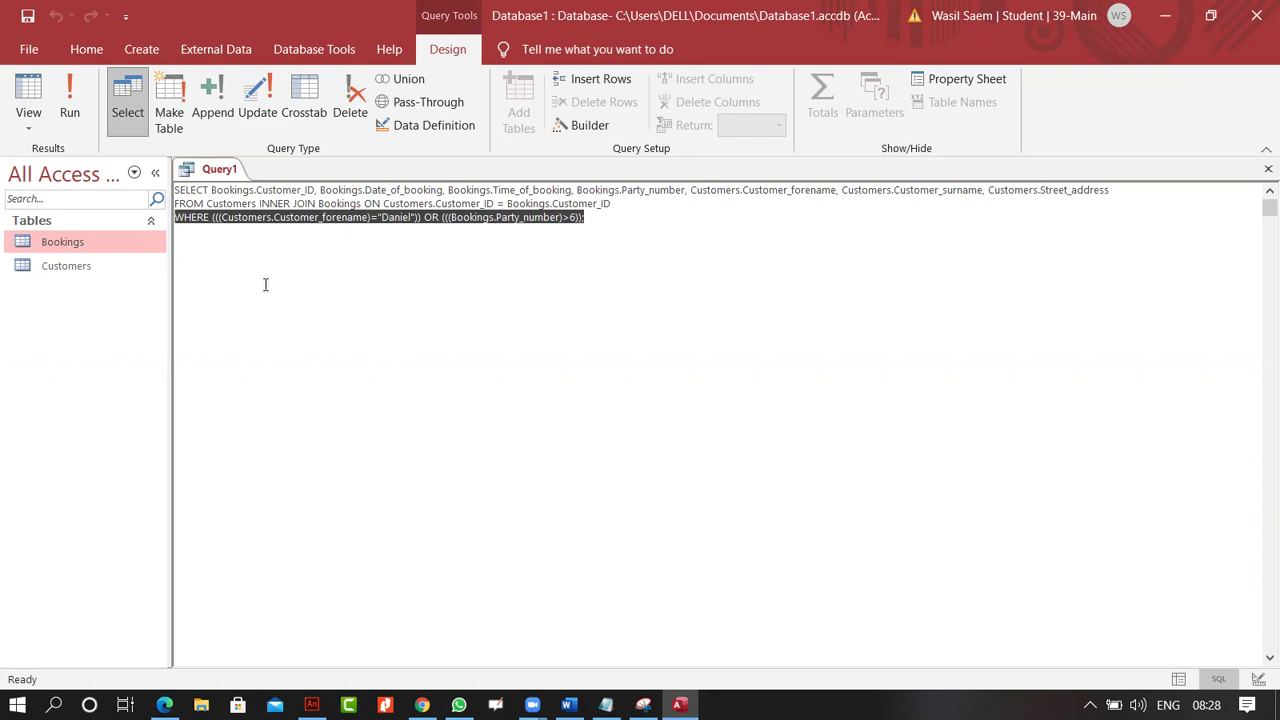
pyautogui.click(391, 218)
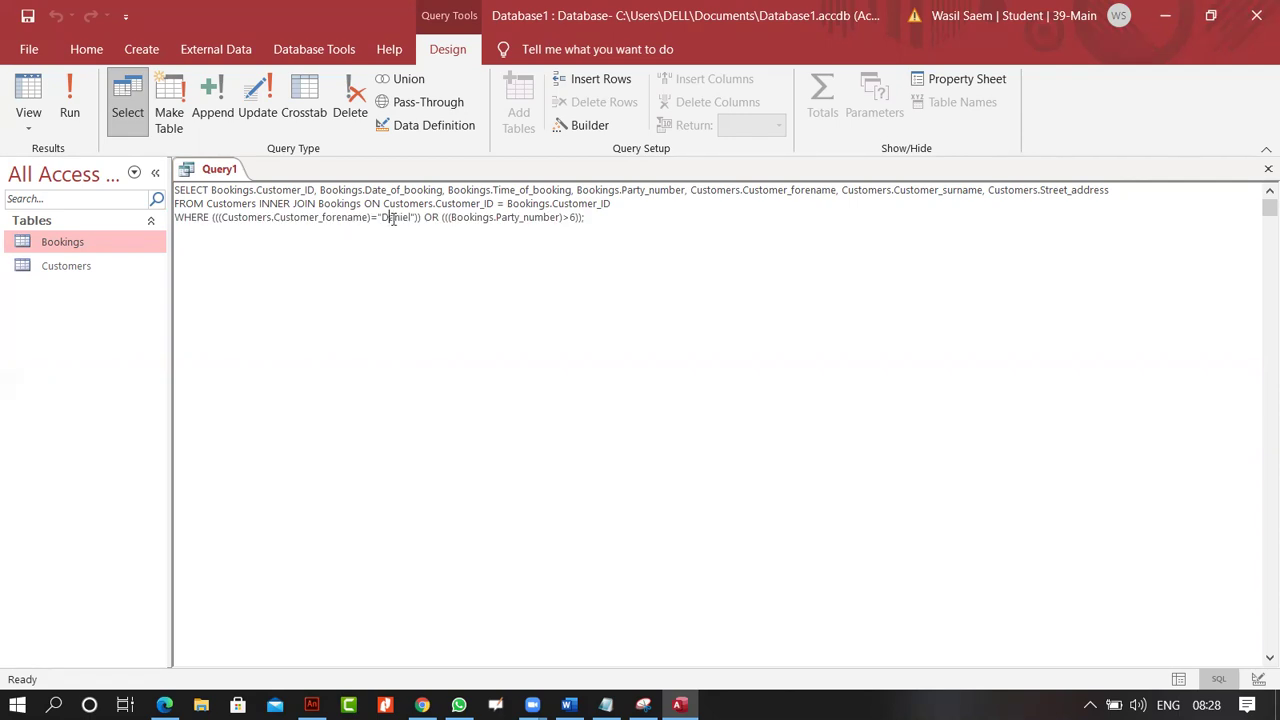
pyautogui.moveTo(595, 220); pyautogui.dragTo(120, 200)
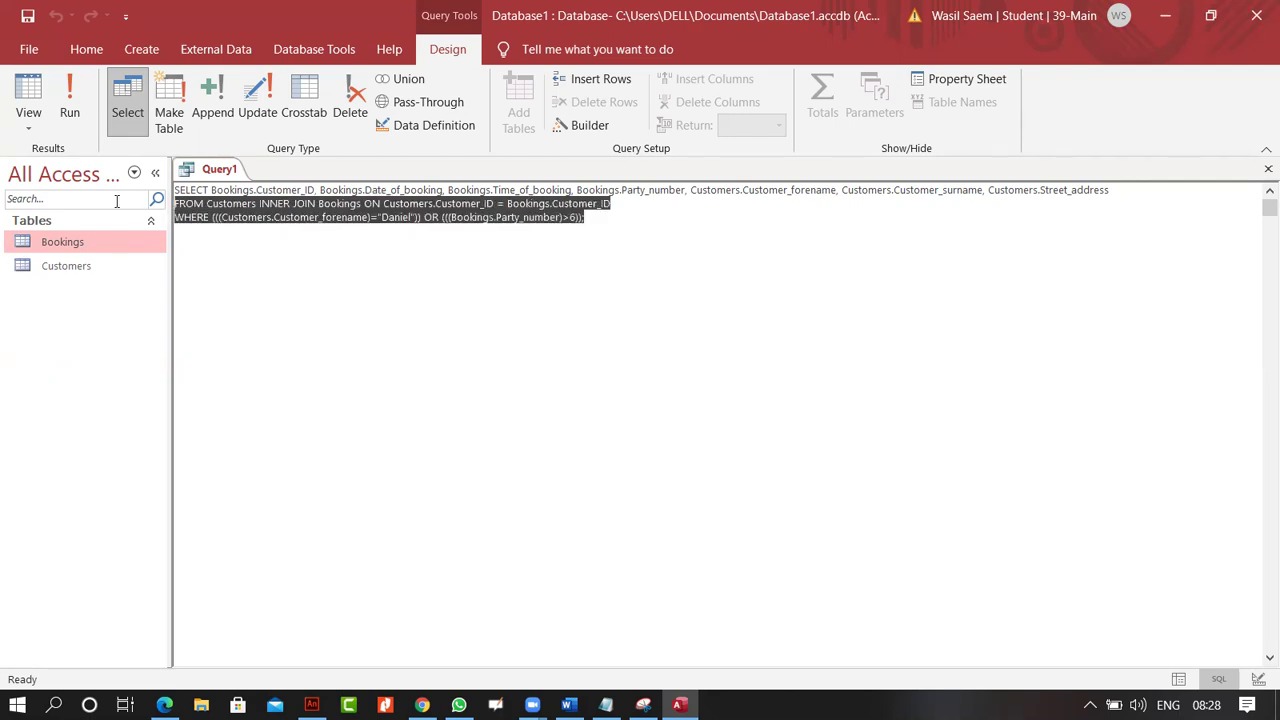
pyautogui.click(492, 257)
pyautogui.moveTo(620, 219); pyautogui.dragTo(122, 217)
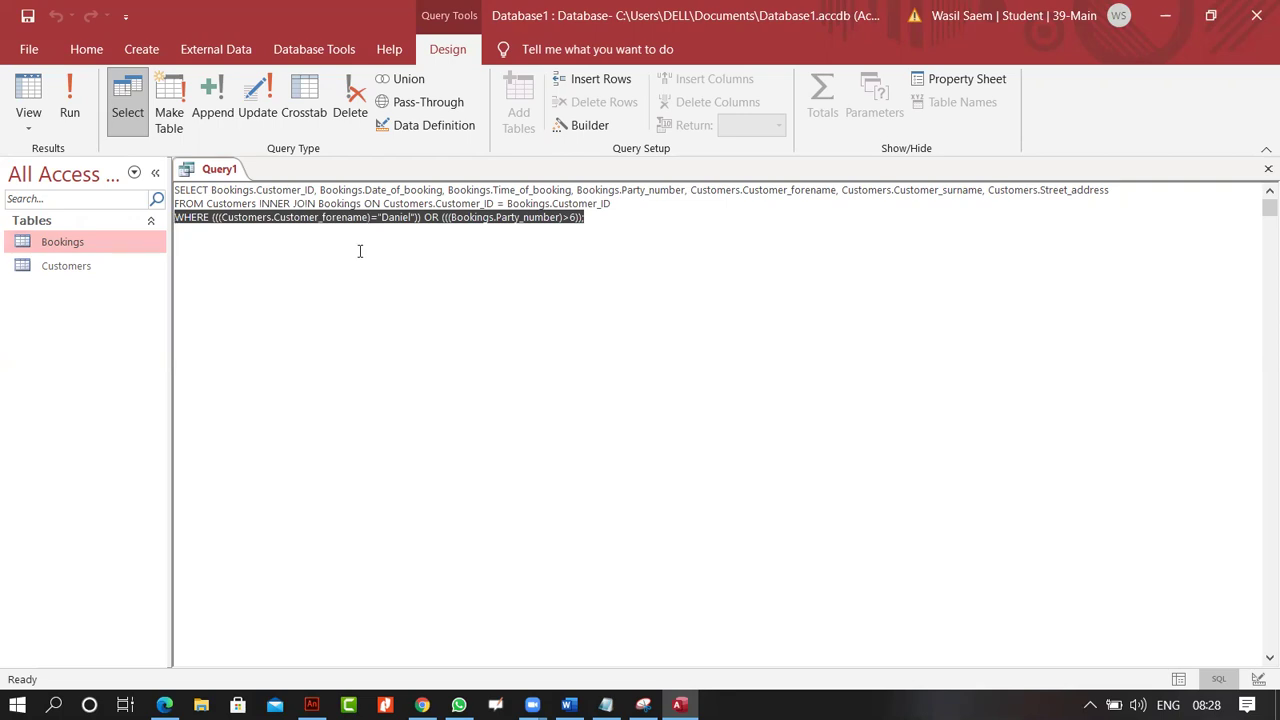
pyautogui.click(630, 230)
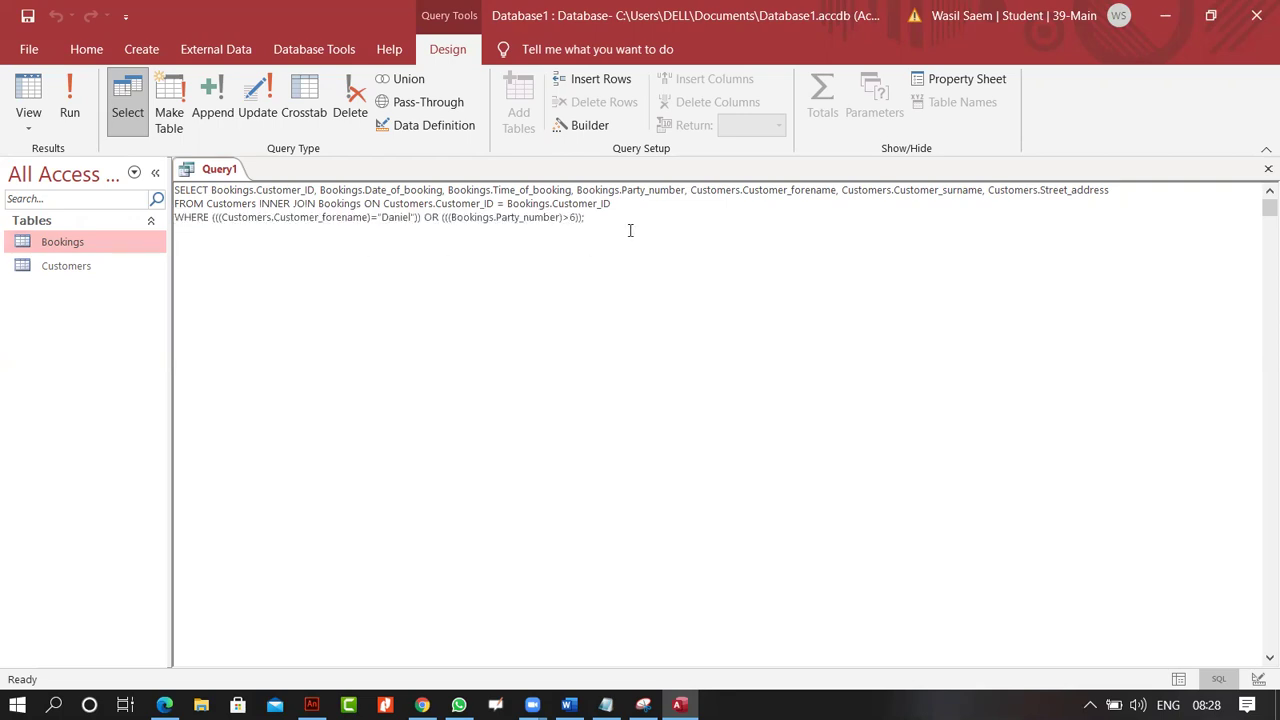
pyautogui.moveTo(208, 226); pyautogui.dragTo(196, 204)
pyautogui.click(360, 251)
# Return to Design View and delete the >6 criterion under Party_number and the forename criterion under Customer_forename.
pyautogui.click(28, 126)
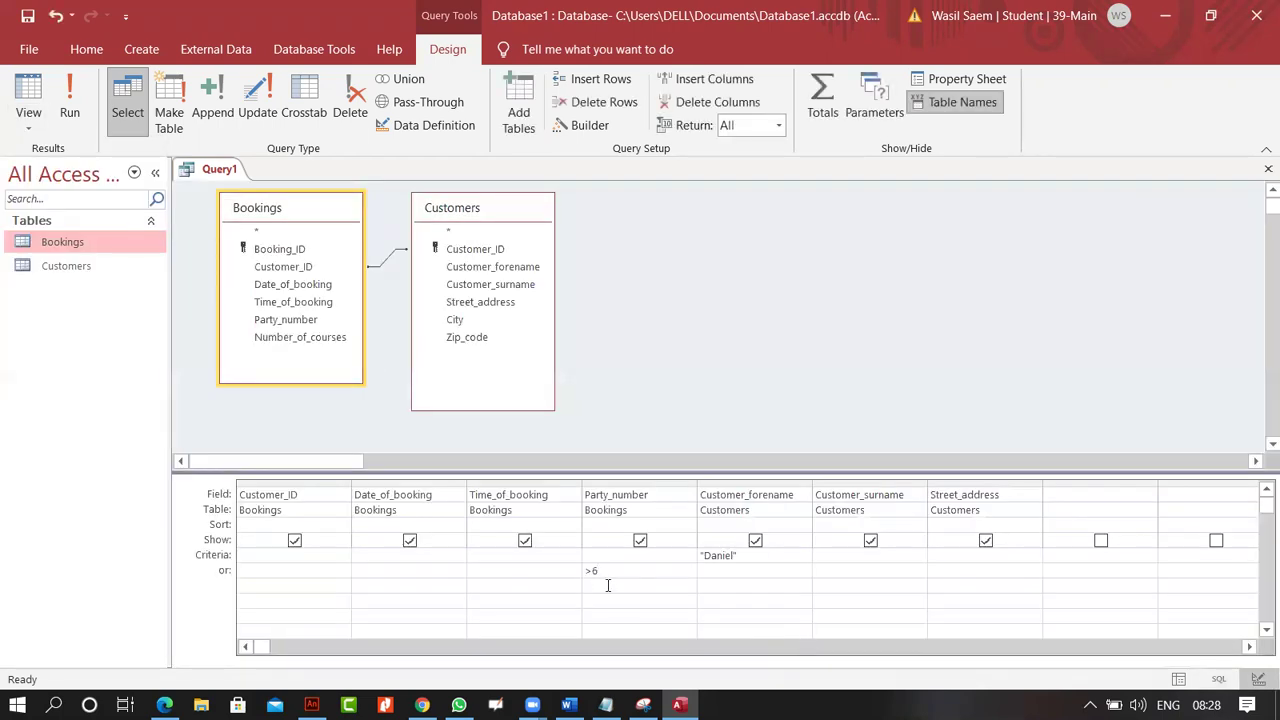
pyautogui.click(754, 556)
pyautogui.moveTo(612, 570); pyautogui.dragTo(533, 571)
pyautogui.press('Delete')
pyautogui.moveTo(753, 563); pyautogui.dragTo(699, 556)
pyautogui.press('Delete')
# In Notepad, insert a blank line above the first WHERE clause and add the heading WILDCARDS below the last clause.
pyautogui.click(605, 705)
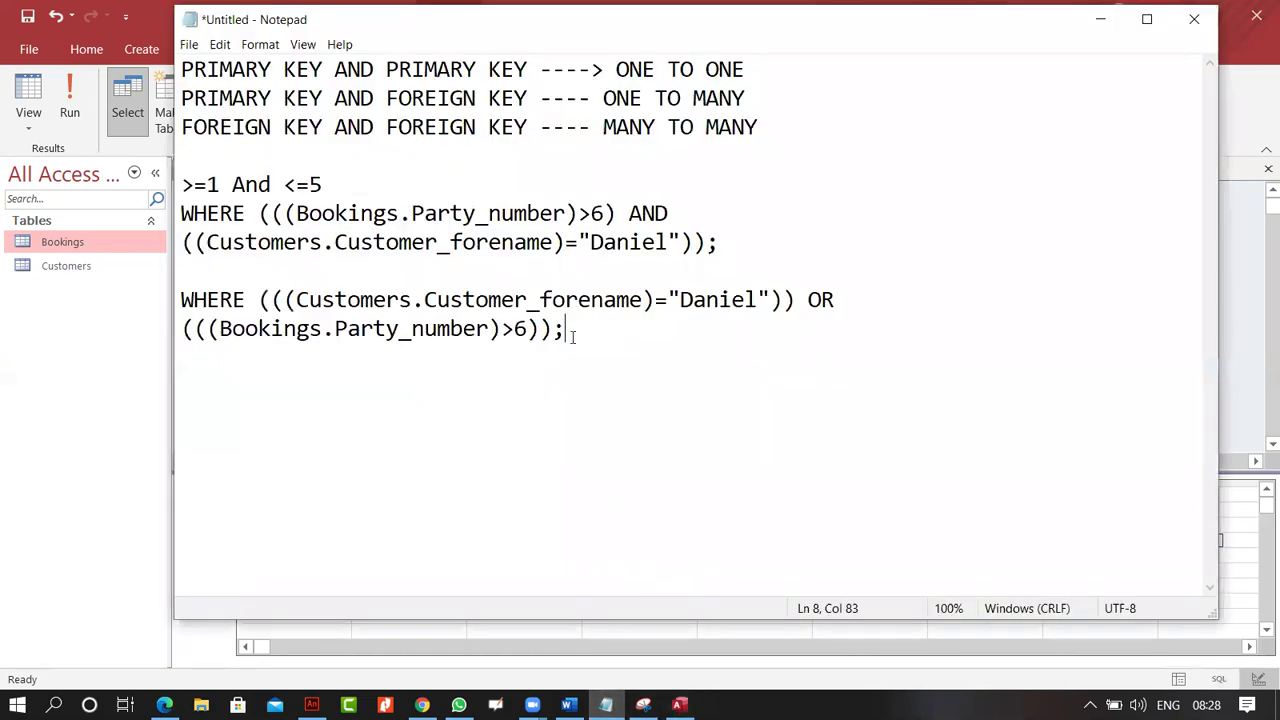
pyautogui.press('Return')
pyautogui.press('Return')
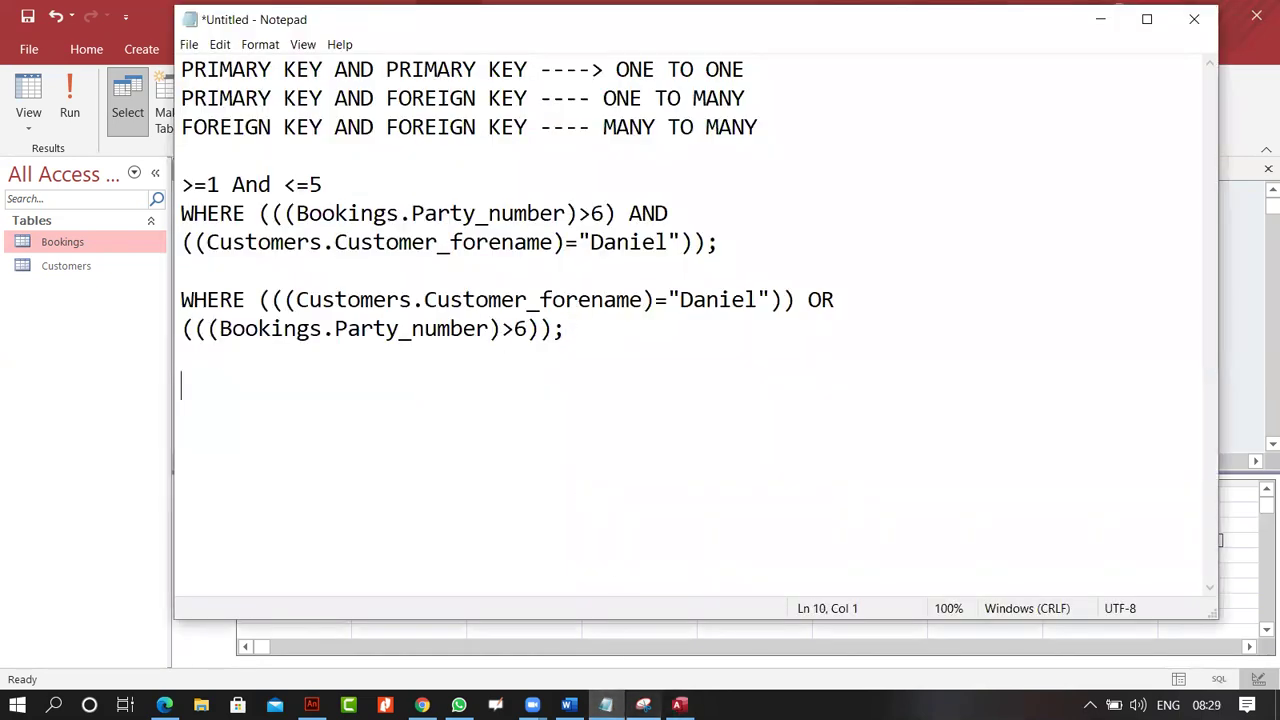
pyautogui.click(605, 705)
pyautogui.click(605, 705)
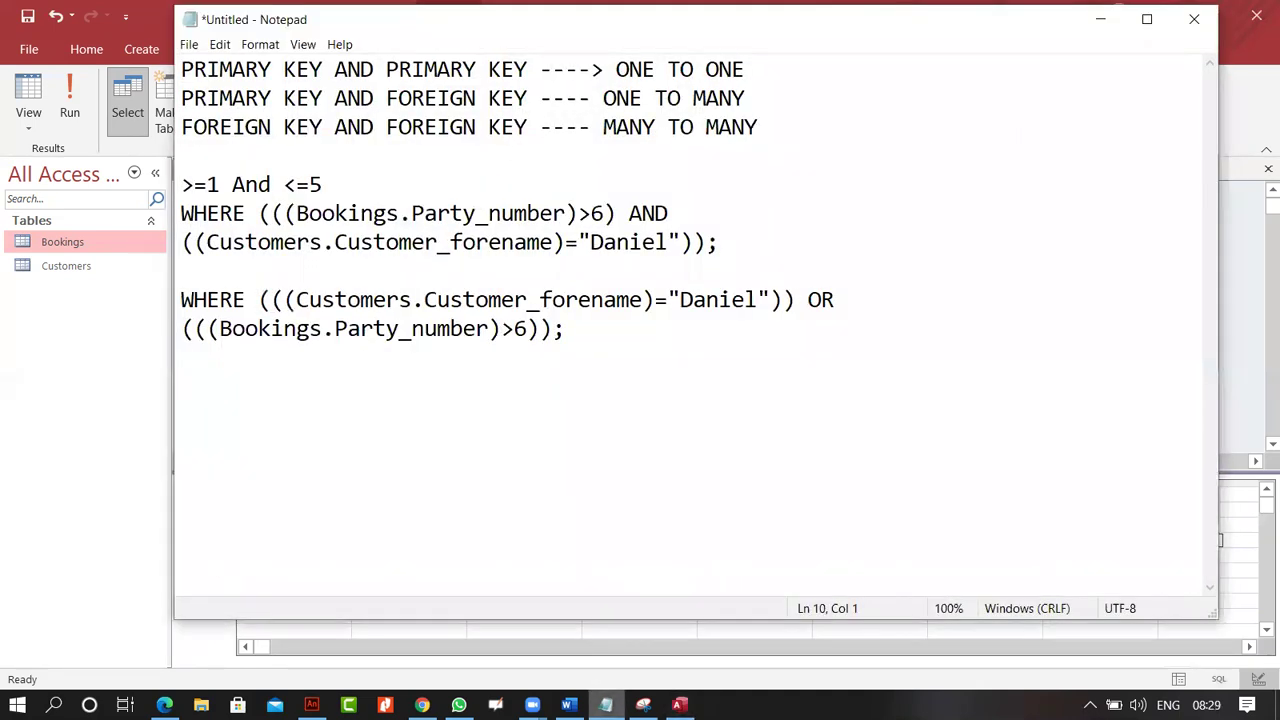
pyautogui.click(372, 188)
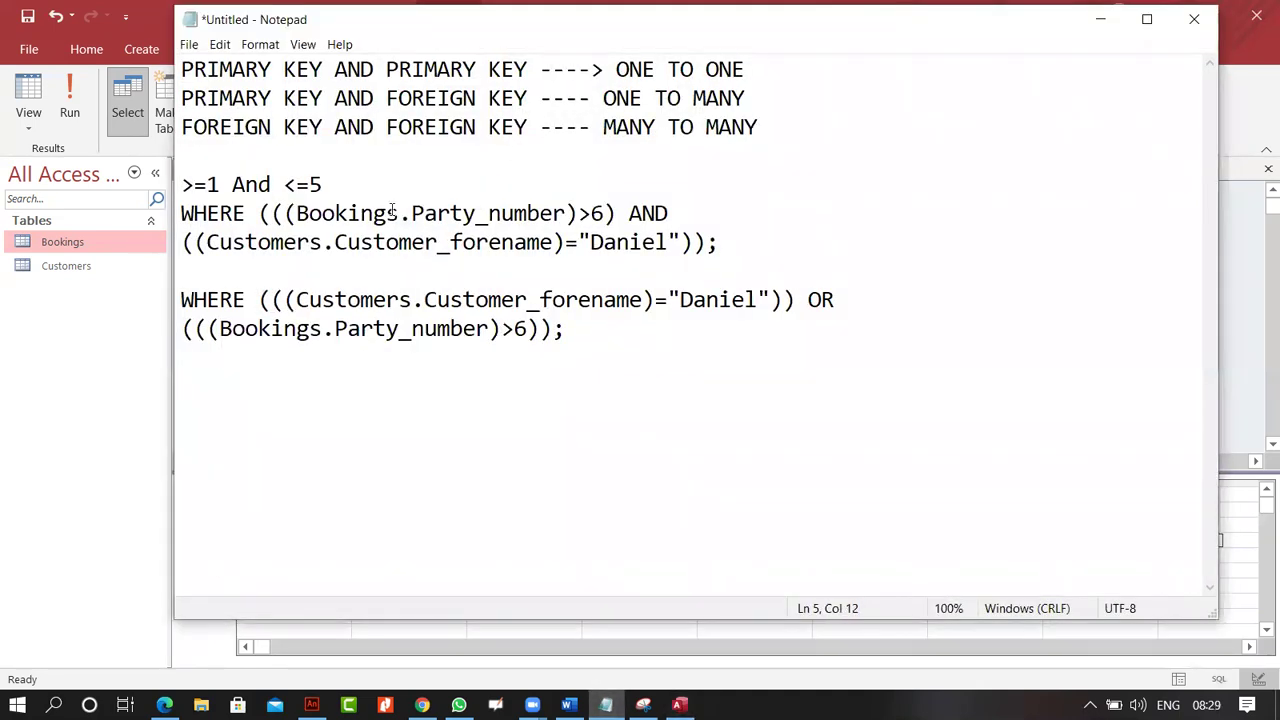
pyautogui.press('Return')
pyautogui.click(304, 416)
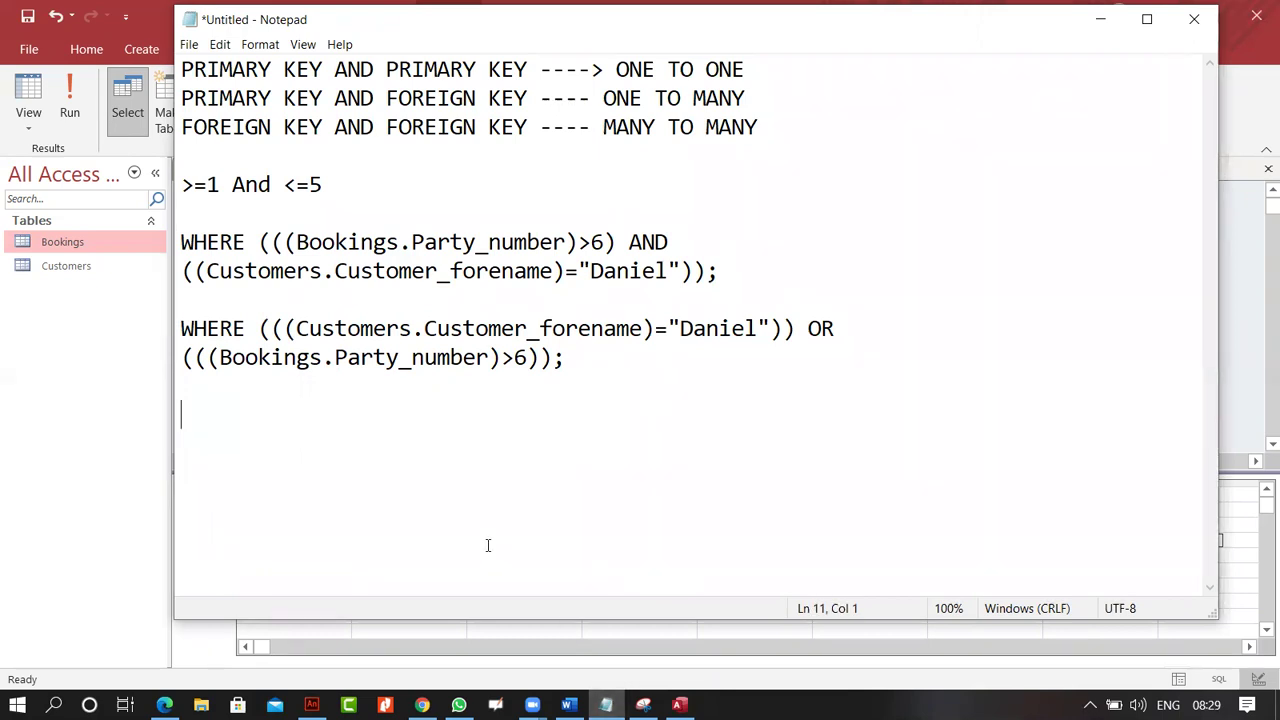
pyautogui.write('WILDCARDS')
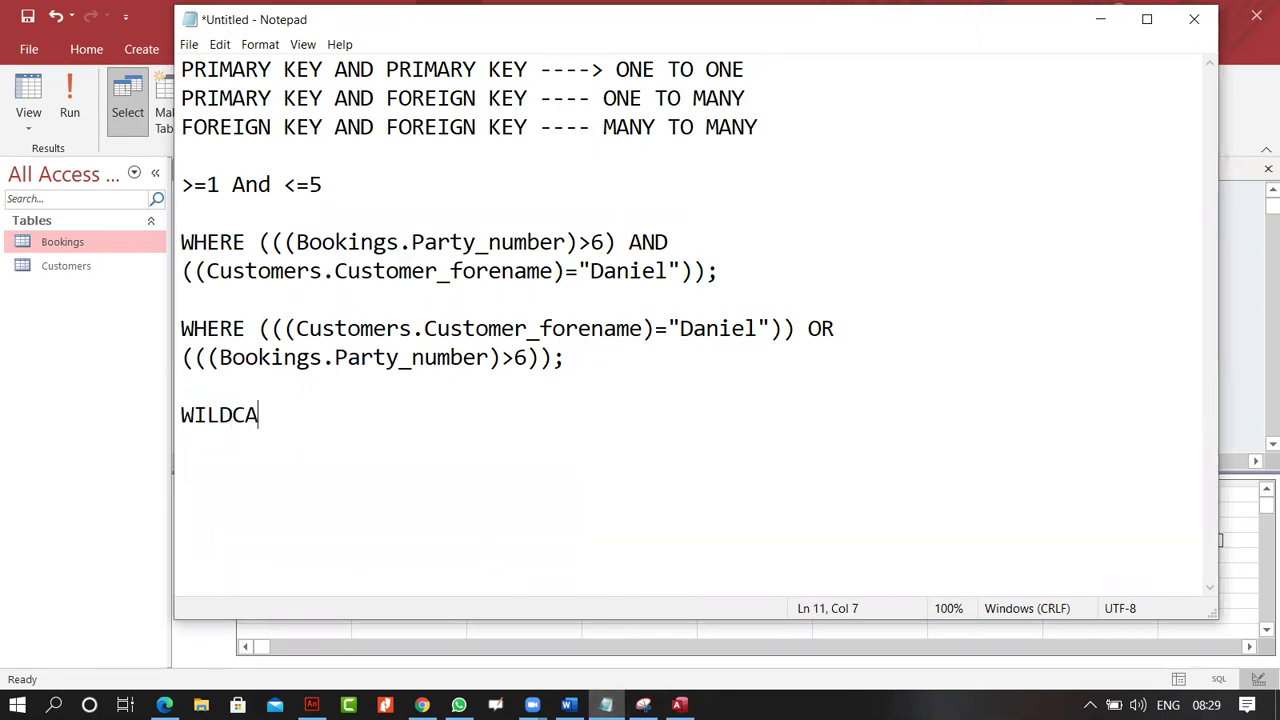
# Switch back to the Access query, set the Customer_forename criterion to A*, and run the query.
pyautogui.click(54, 640)
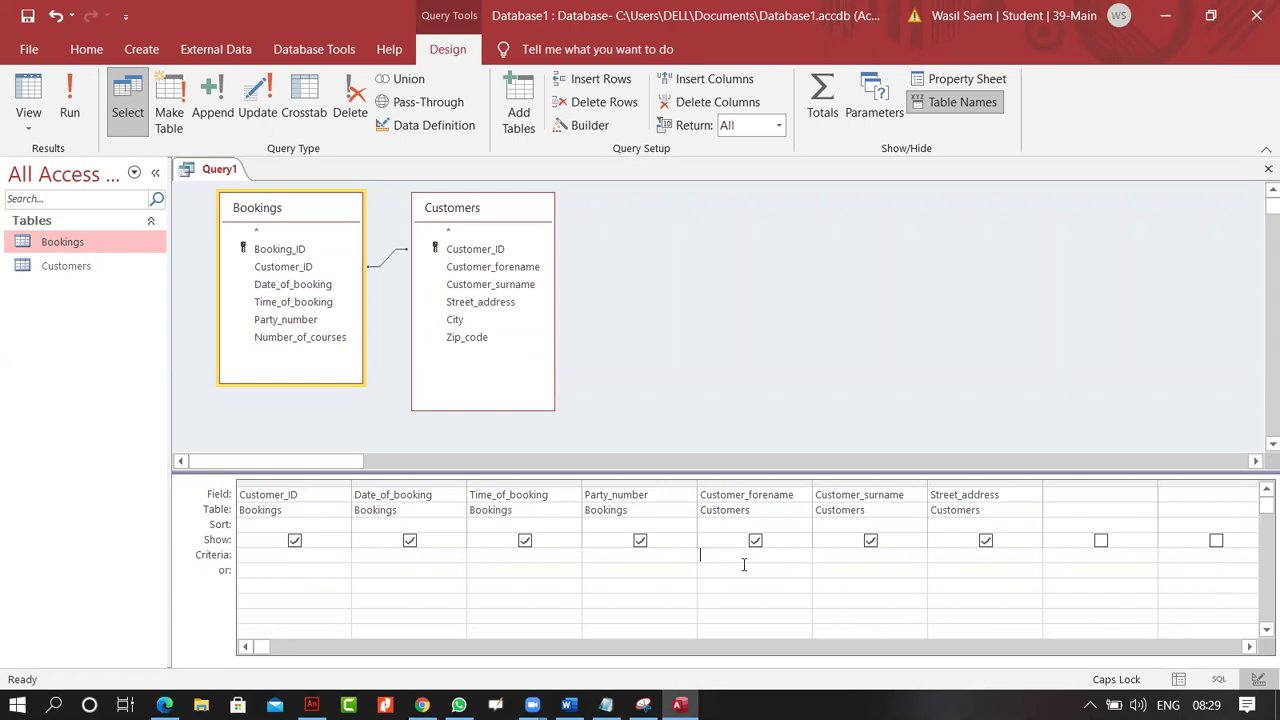
pyautogui.write('A')
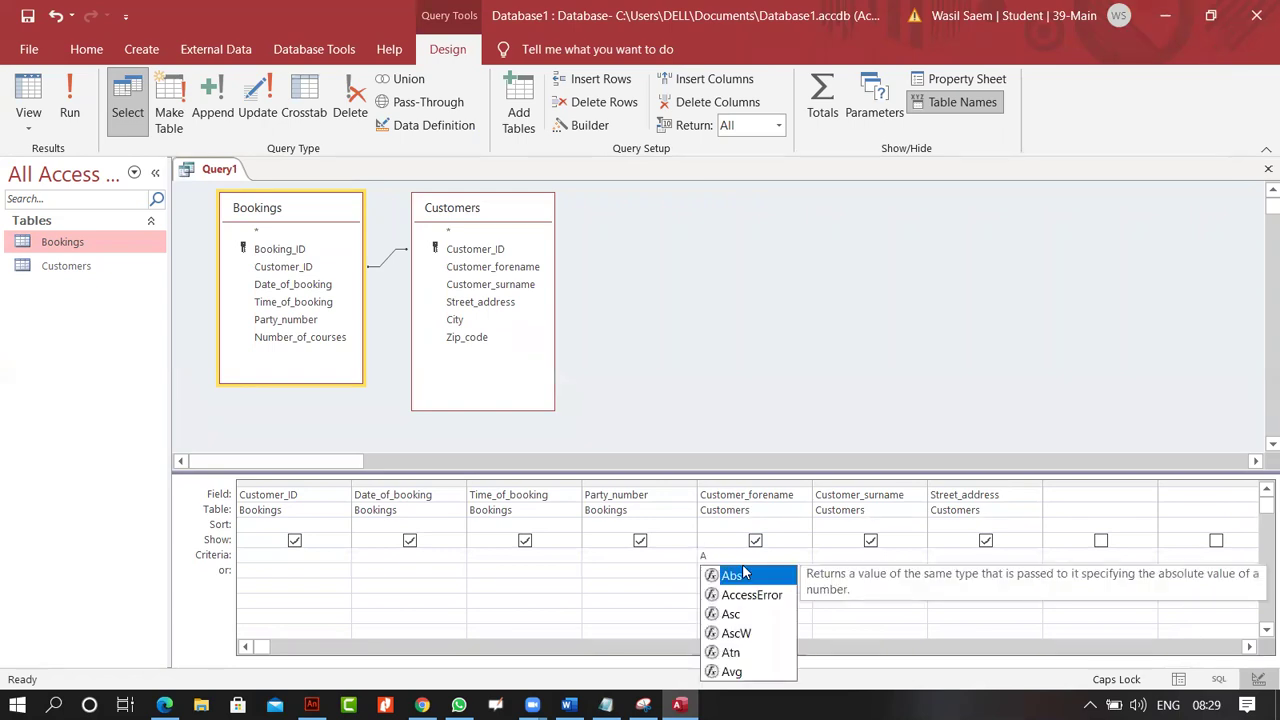
pyautogui.write('*')
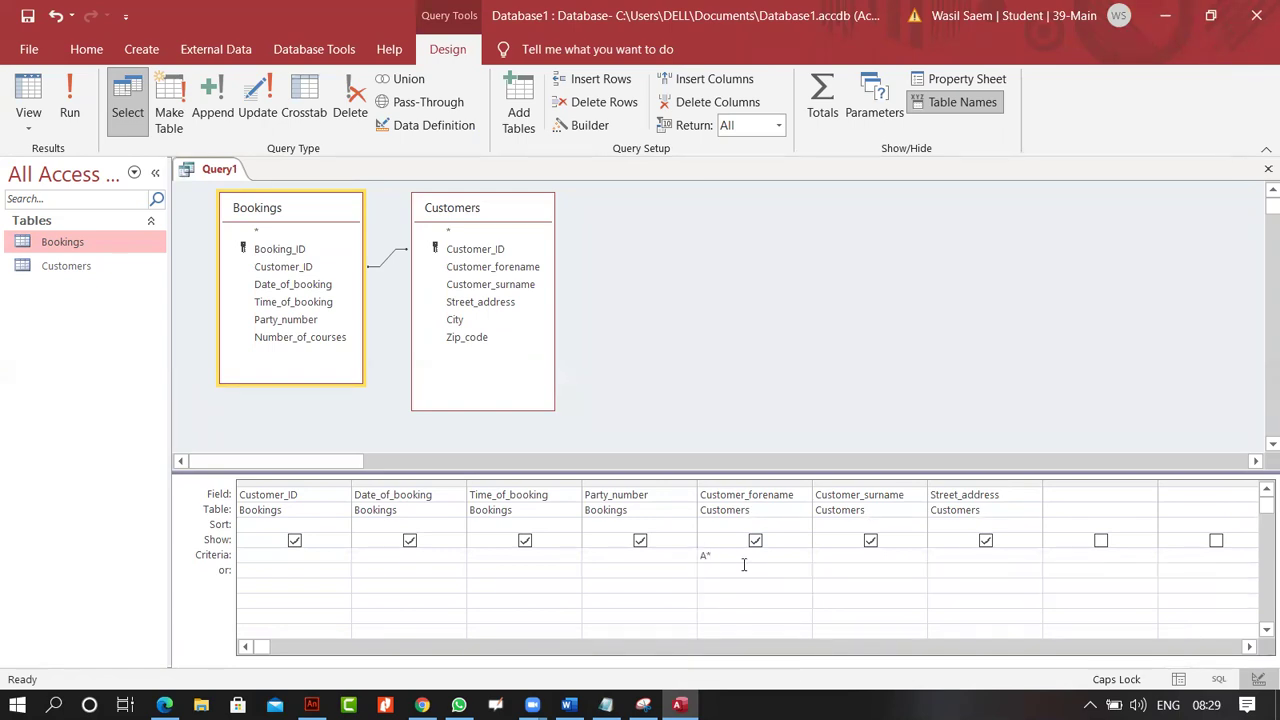
pyautogui.click(744, 582)
pyautogui.click(80, 90)
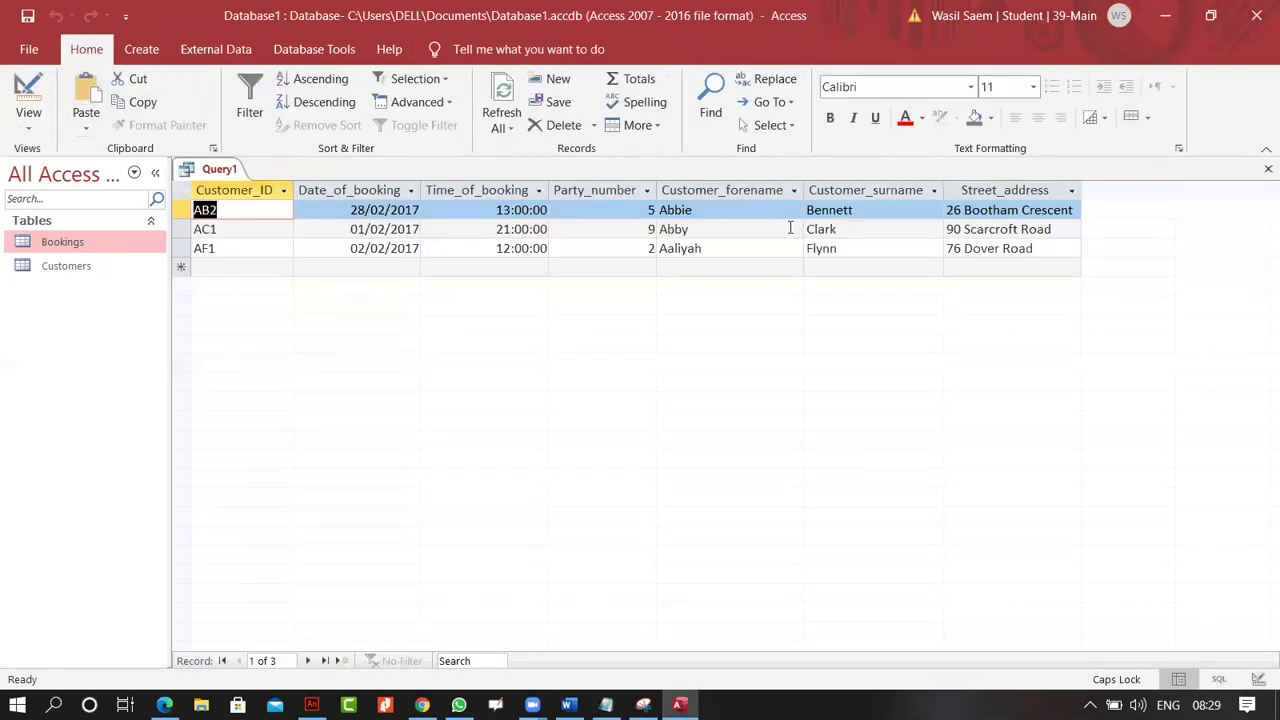
# Check the forenames in the query results, and return to Design View.
pyautogui.click(736, 209)
pyautogui.click(734, 242)
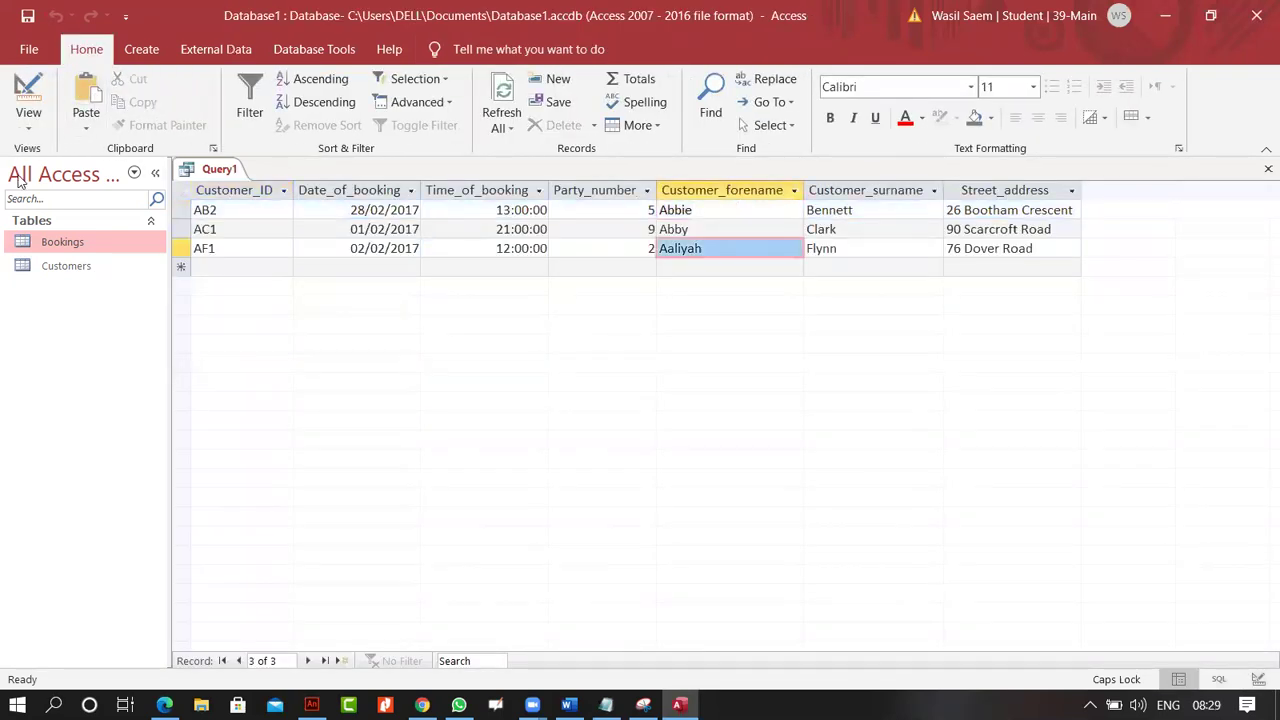
pyautogui.click(28, 120)
pyautogui.click(88, 250)
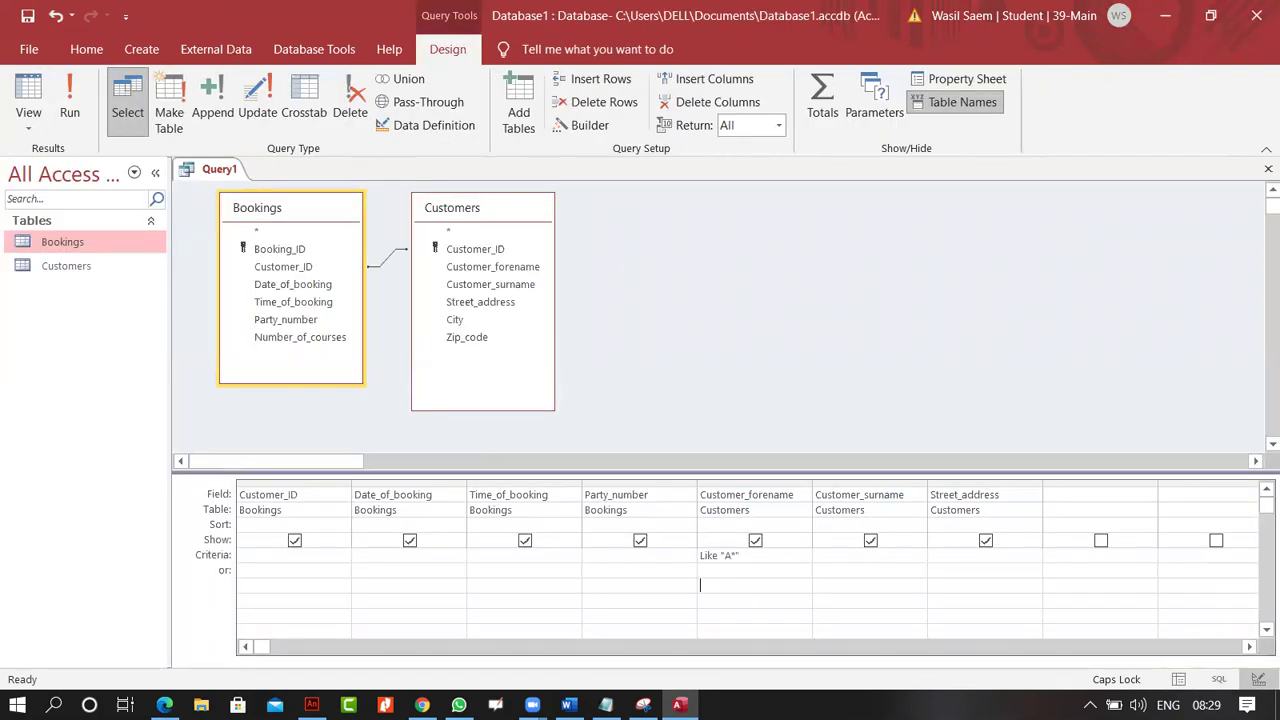
# In Notepad, list the patterns A* and *A on separate lines under the WILDCARDS heading.
pyautogui.hotkey('alt', 'Tab')
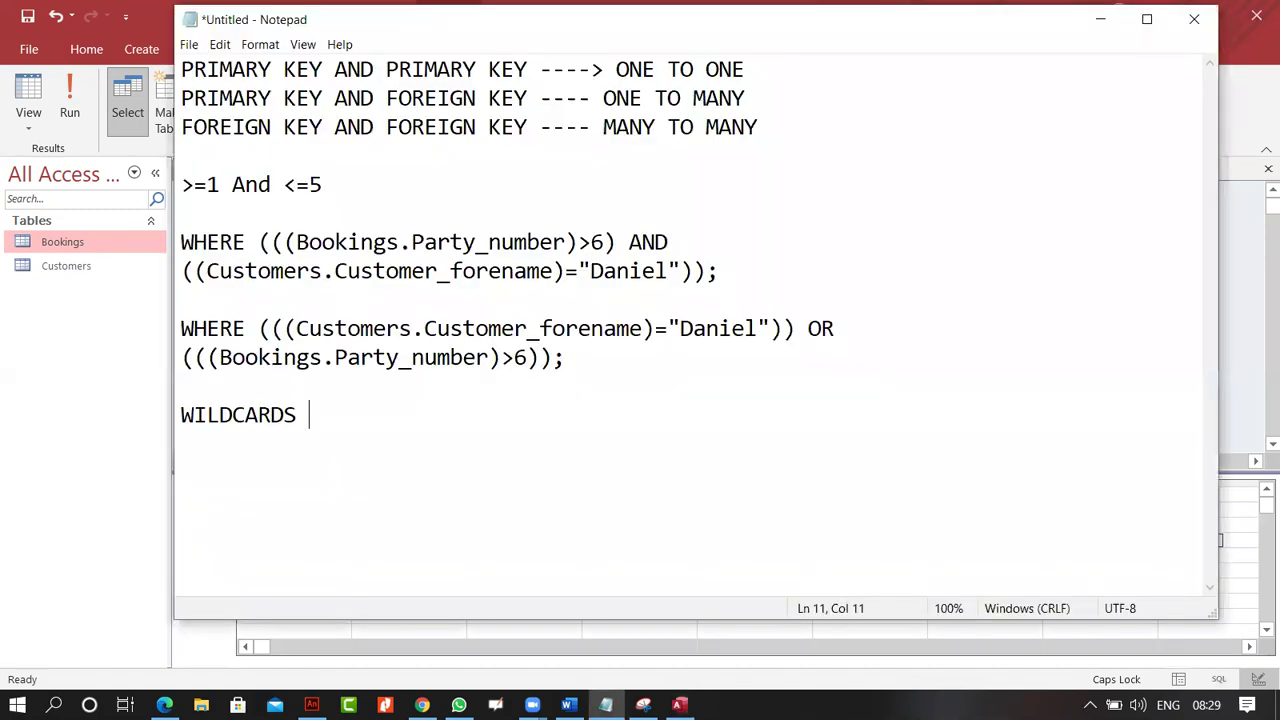
pyautogui.press('Return')
pyautogui.write('A&')
pyautogui.press('BackSpace')
pyautogui.write('*')
pyautogui.press('Return')
pyautogui.write('*A')
# Back in Access, replace the Customer_forename criterion with Like "*A" and run the query.
pyautogui.hotkey('alt', 'Tab')
pyautogui.moveTo(770, 552); pyautogui.dragTo(580, 560)
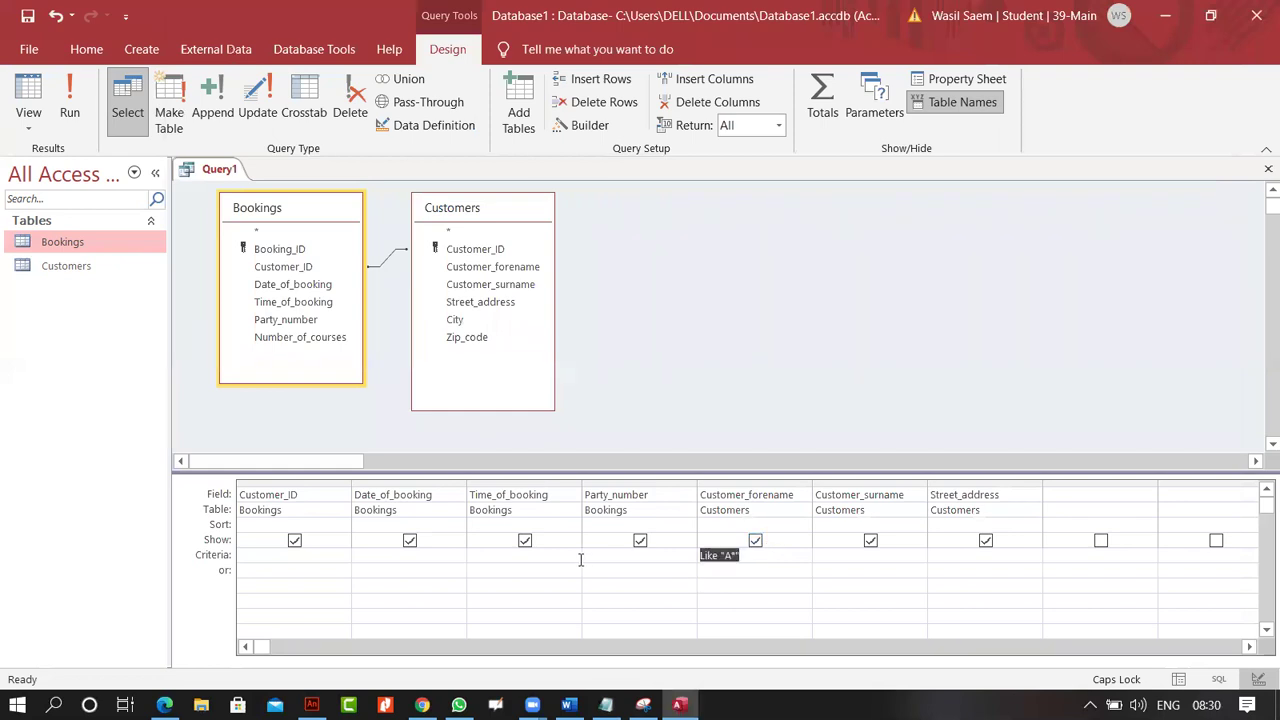
pyautogui.write('"A')
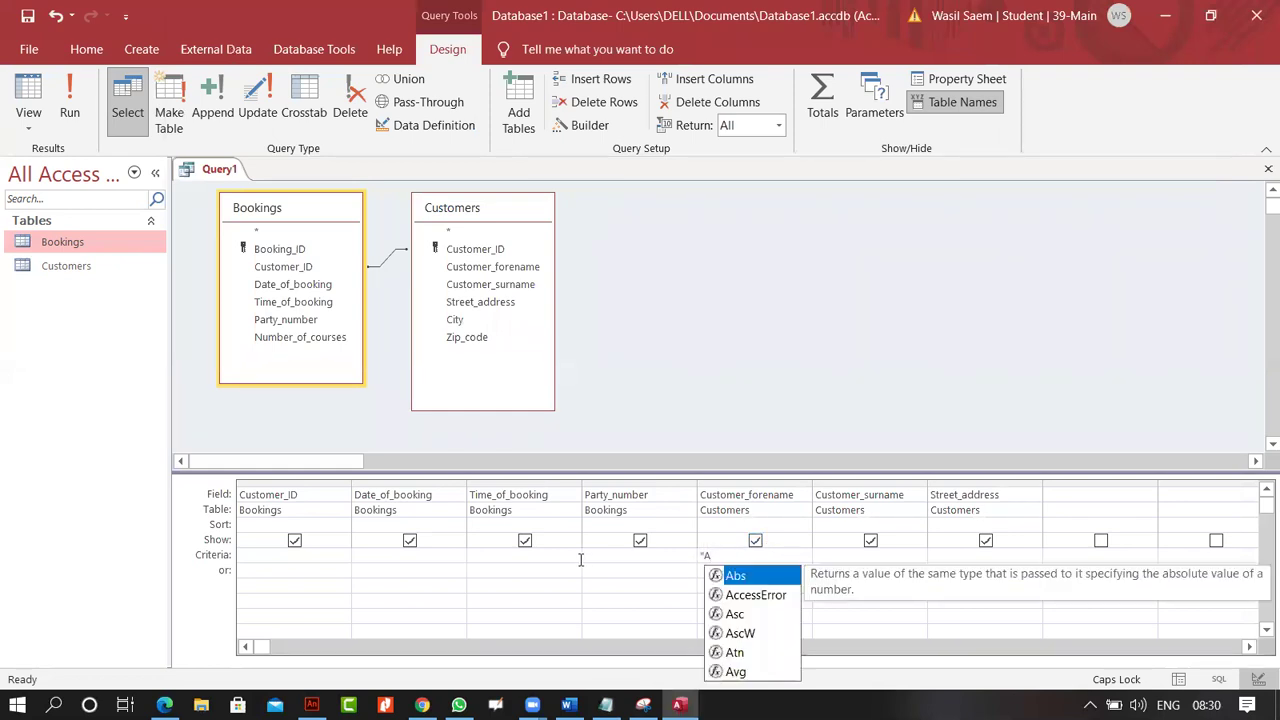
pyautogui.click(585, 585)
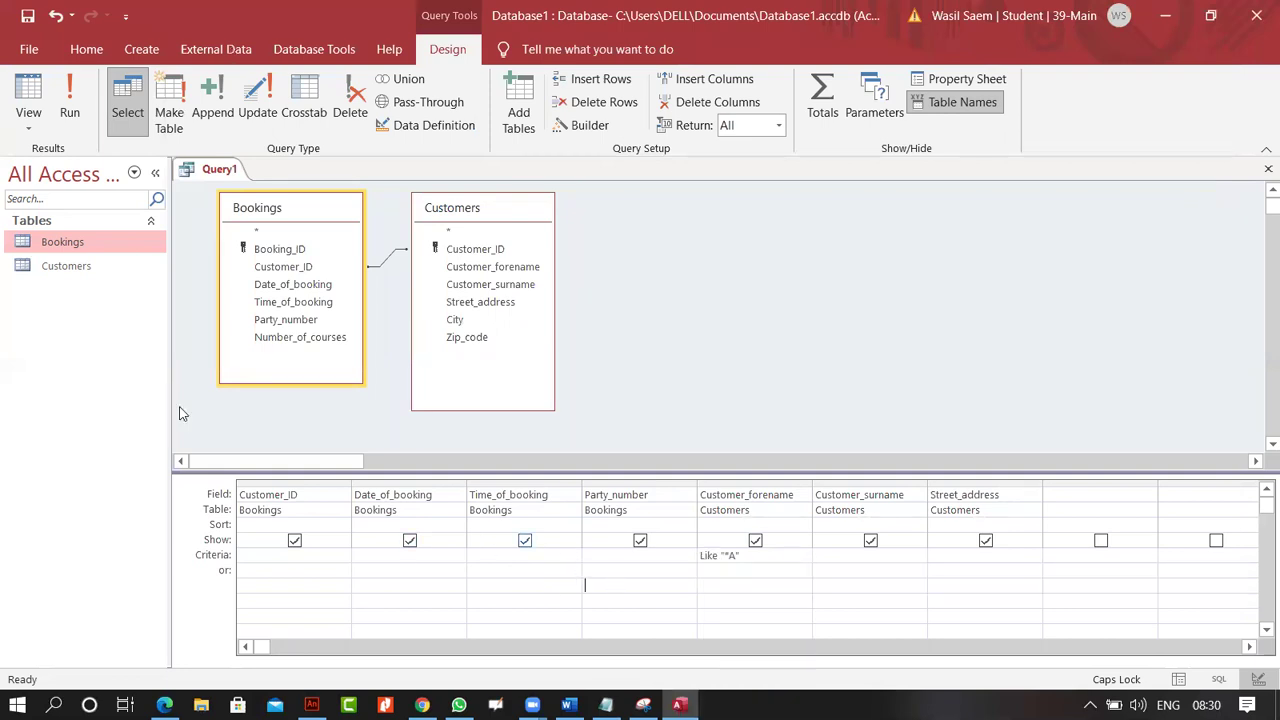
pyautogui.click(70, 103)
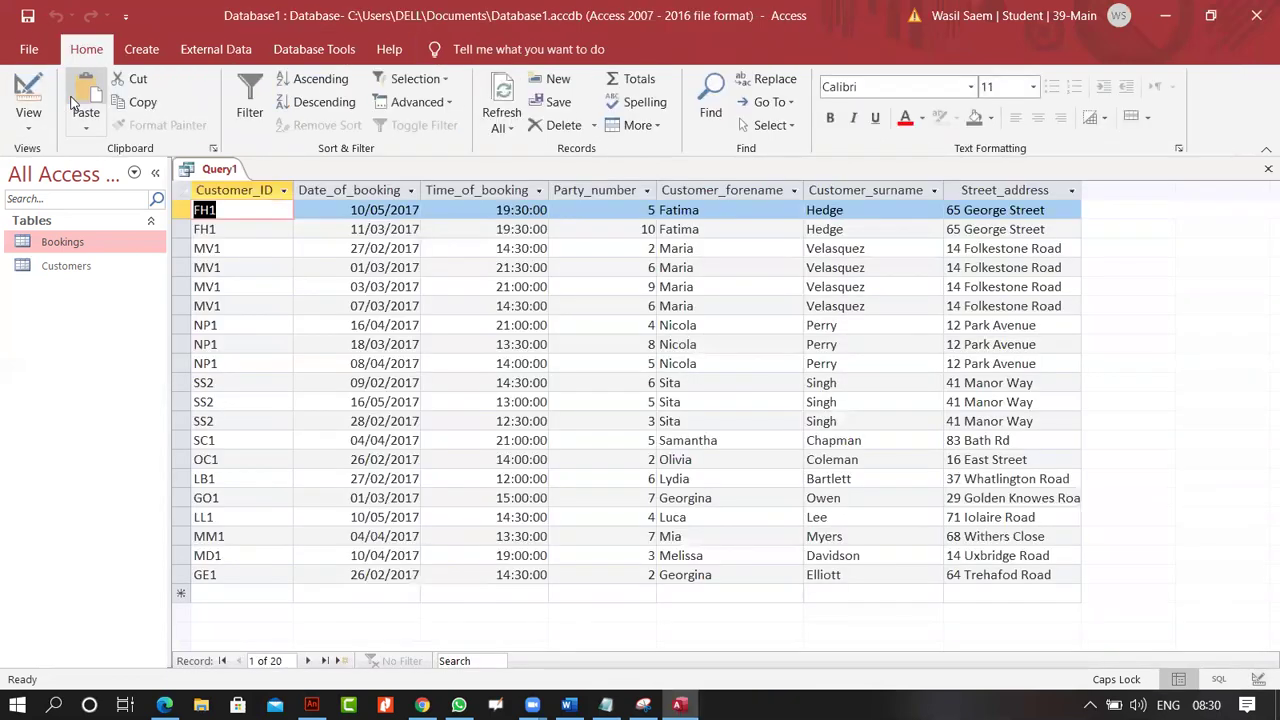
# Look down the Customer_forename column to examine how the returned names end, and return to Design View.
pyautogui.click(740, 192)
pyautogui.click(737, 247)
pyautogui.click(737, 382)
pyautogui.click(737, 440)
pyautogui.click(735, 517)
pyautogui.click(729, 574)
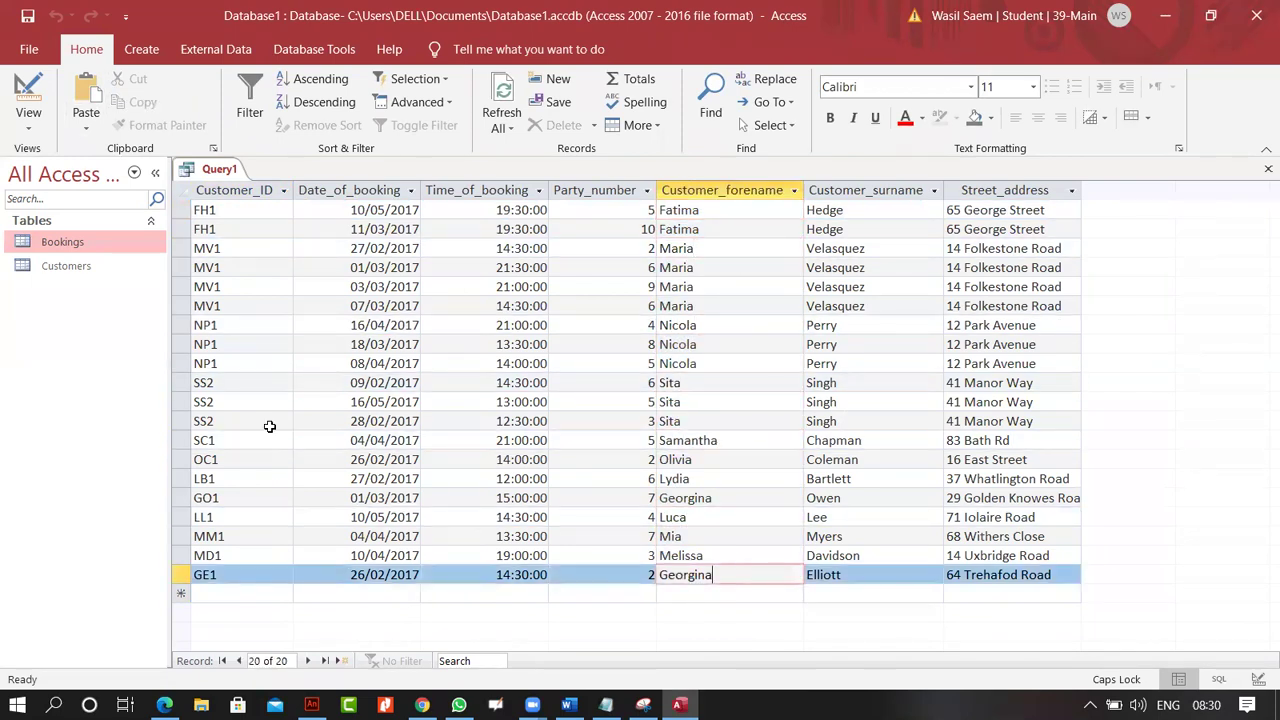
pyautogui.click(28, 118)
pyautogui.click(56, 235)
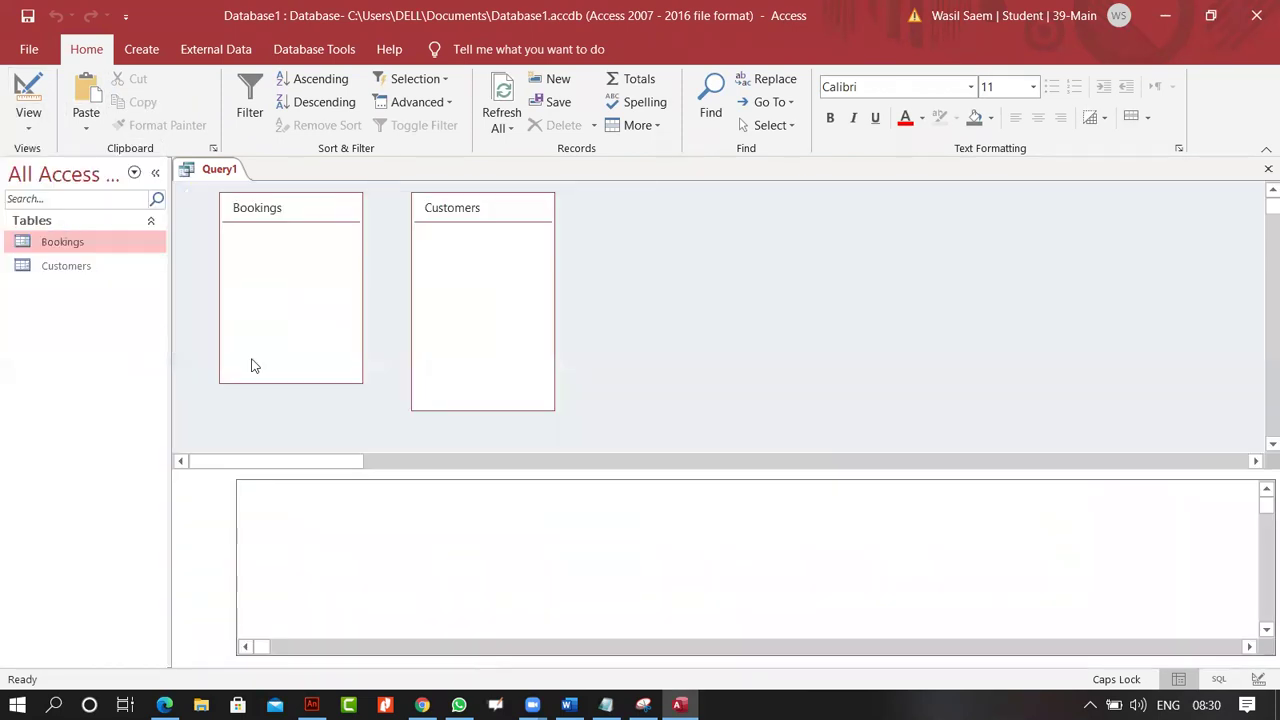
# In Notepad, add the quoted pattern "?a*" on a new line below *A.
pyautogui.click(605, 705)
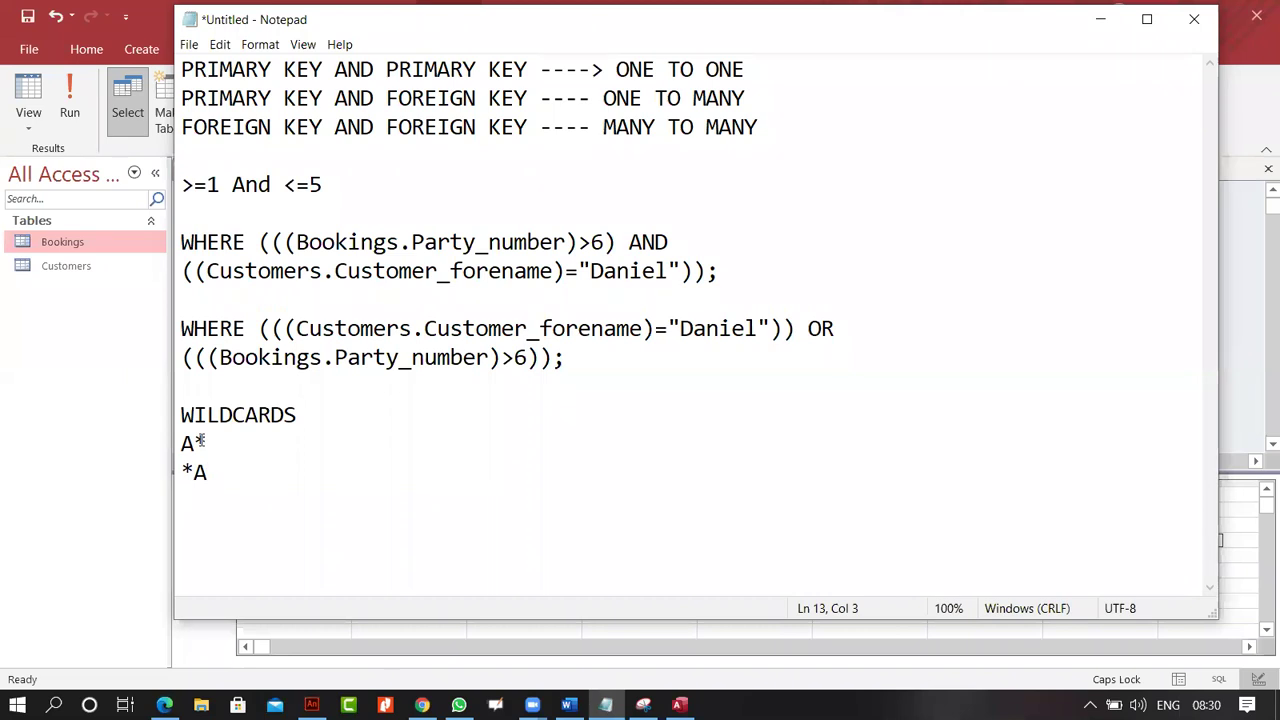
pyautogui.moveTo(192, 443)
pyautogui.mouseDown()
pyautogui.moveTo(149, 448)
pyautogui.moveTo(205, 443)
pyautogui.moveTo(194, 443)
pyautogui.mouseUp()
pyautogui.click(194, 443)
pyautogui.moveTo(219, 470); pyautogui.dragTo(194, 471)
pyautogui.click(248, 472)
pyautogui.press('Return')
pyautogui.write('?a*"')
pyautogui.press('Left')
pyautogui.press('Left')
pyautogui.press('Left')
pyautogui.press('Left')
pyautogui.write('"')
# Highlight the question mark, letter and asterisk of "?a*" in turn to examine what each part of the pattern stands for.
pyautogui.moveTo(206, 500); pyautogui.dragTo(190, 500)
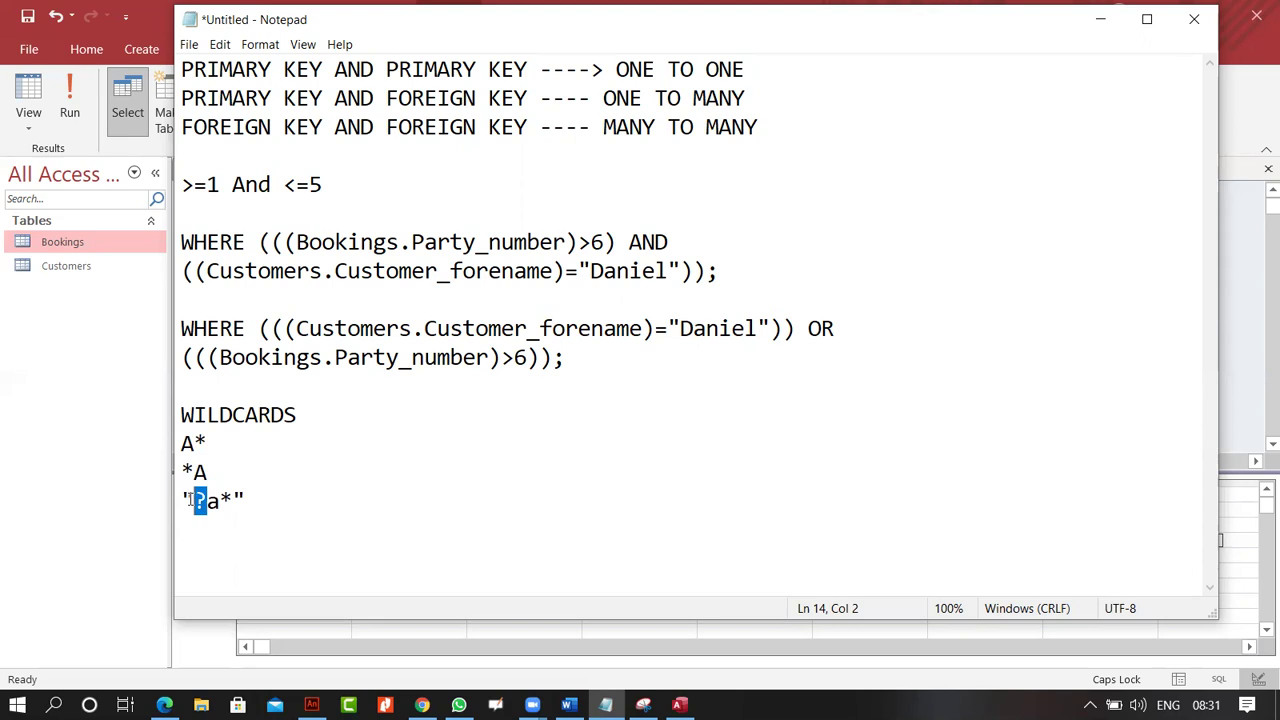
pyautogui.click(212, 500)
pyautogui.moveTo(206, 500); pyautogui.dragTo(198, 500)
pyautogui.click(227, 500)
pyautogui.moveTo(226, 500); pyautogui.dragTo(219, 500)
pyautogui.click(250, 500)
pyautogui.click(183, 500)
pyautogui.click(284, 503)
pyautogui.moveTo(266, 500); pyautogui.dragTo(77, 498)
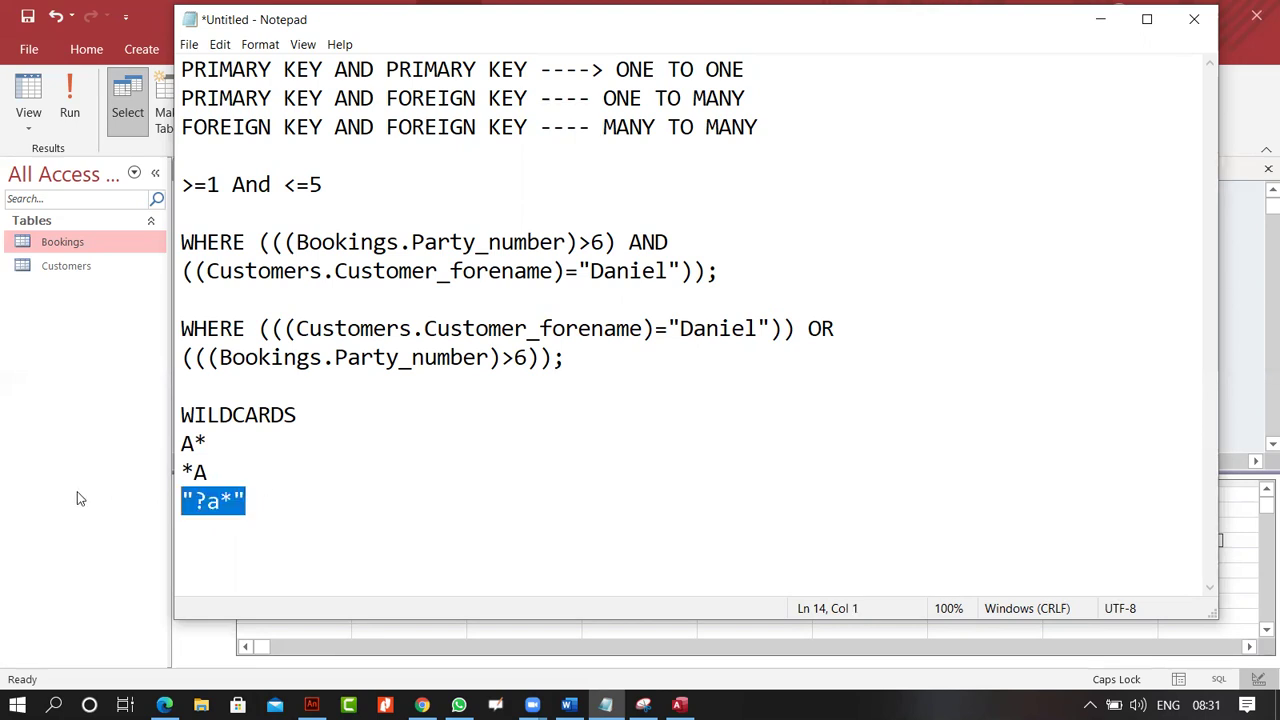
pyautogui.click(323, 508)
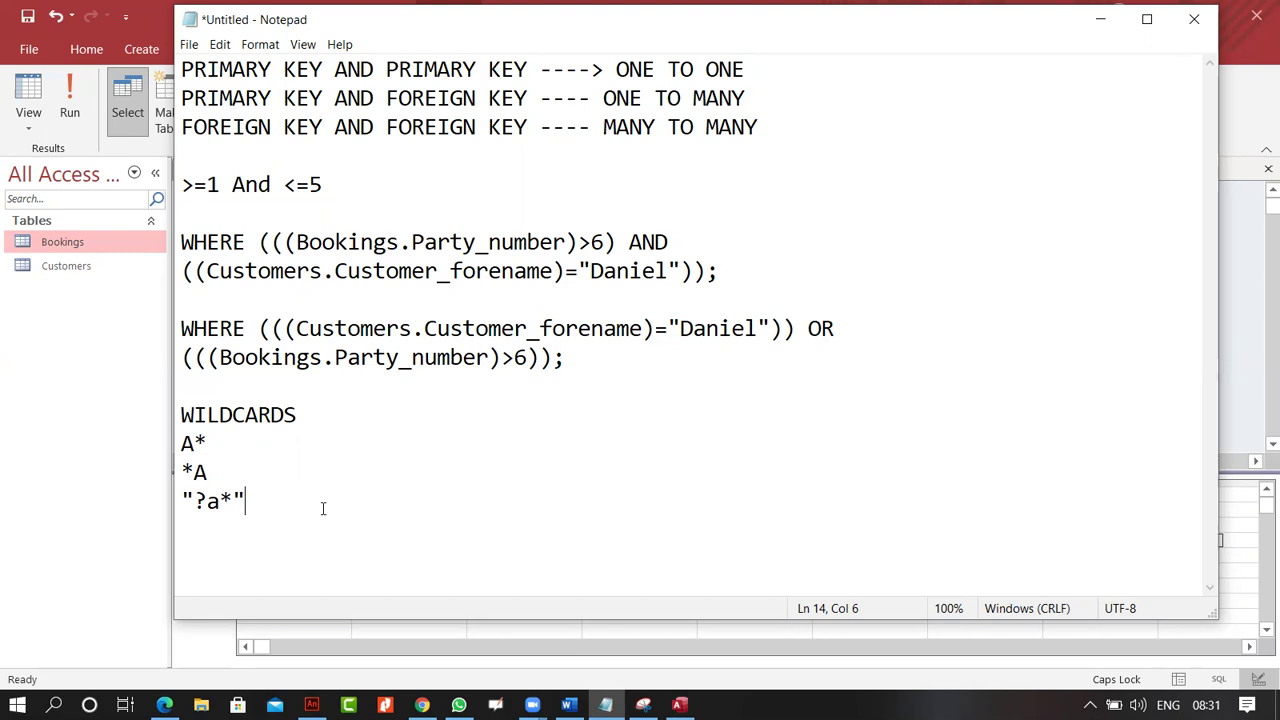
pyautogui.click(207, 501)
pyautogui.moveTo(207, 501)
pyautogui.mouseDown()
pyautogui.moveTo(181, 501)
pyautogui.moveTo(200, 503)
pyautogui.mouseUp()
pyautogui.moveTo(219, 503)
pyautogui.mouseDown()
pyautogui.moveTo(200, 503)
pyautogui.moveTo(238, 507)
pyautogui.mouseUp()
pyautogui.hotkey('alt', 'Tab')
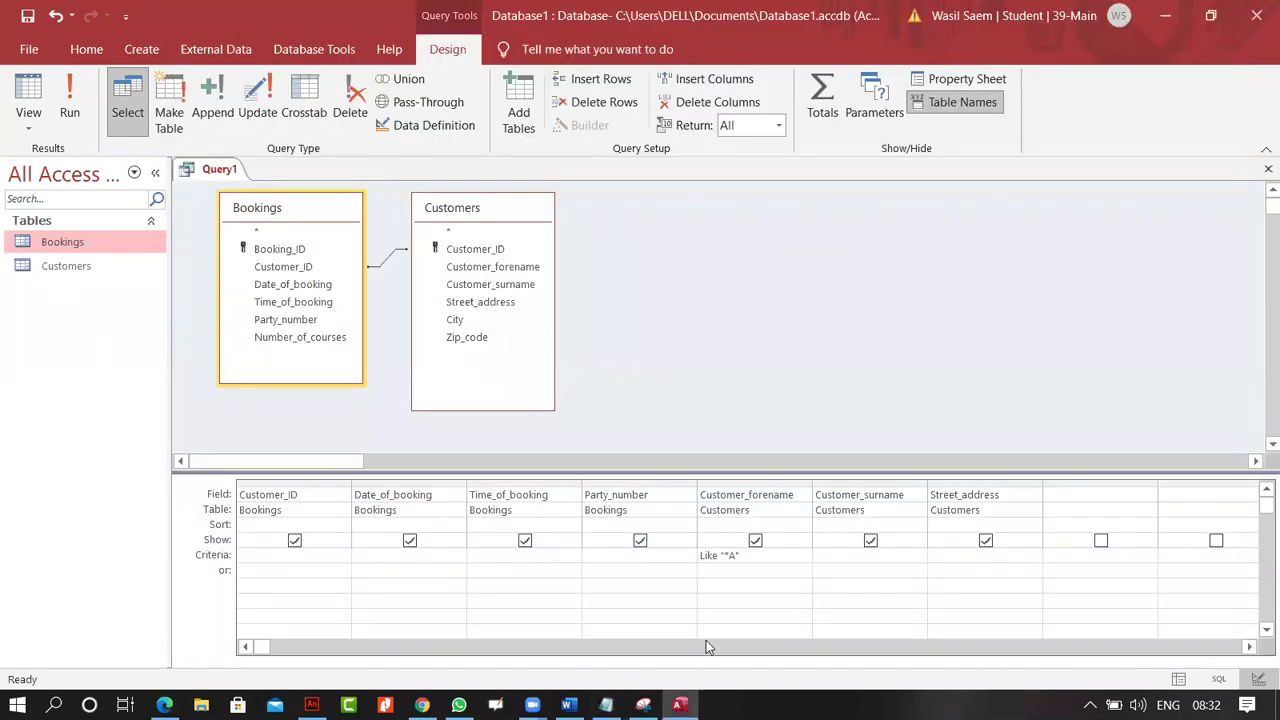
pyautogui.hotkey('alt', 'Tab')
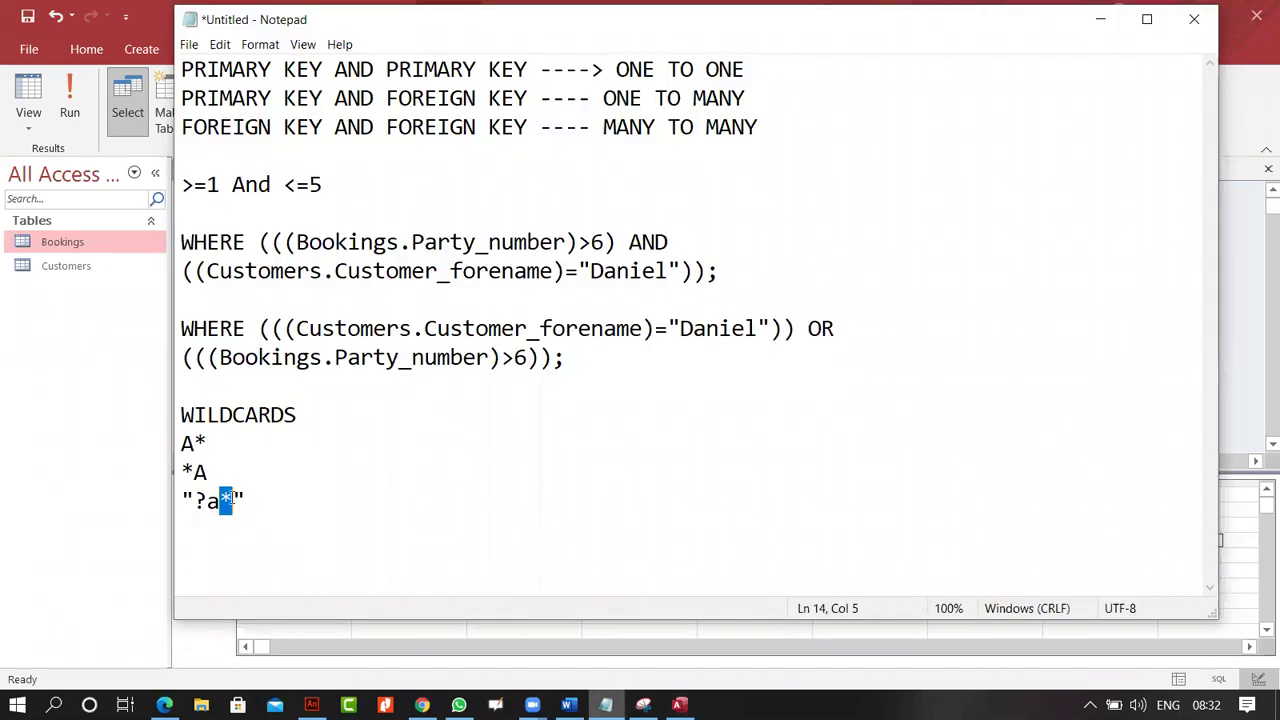
# In Access, replace the Customer_forename criterion with ?a* and run the query.
pyautogui.hotkey('alt', 'Tab')
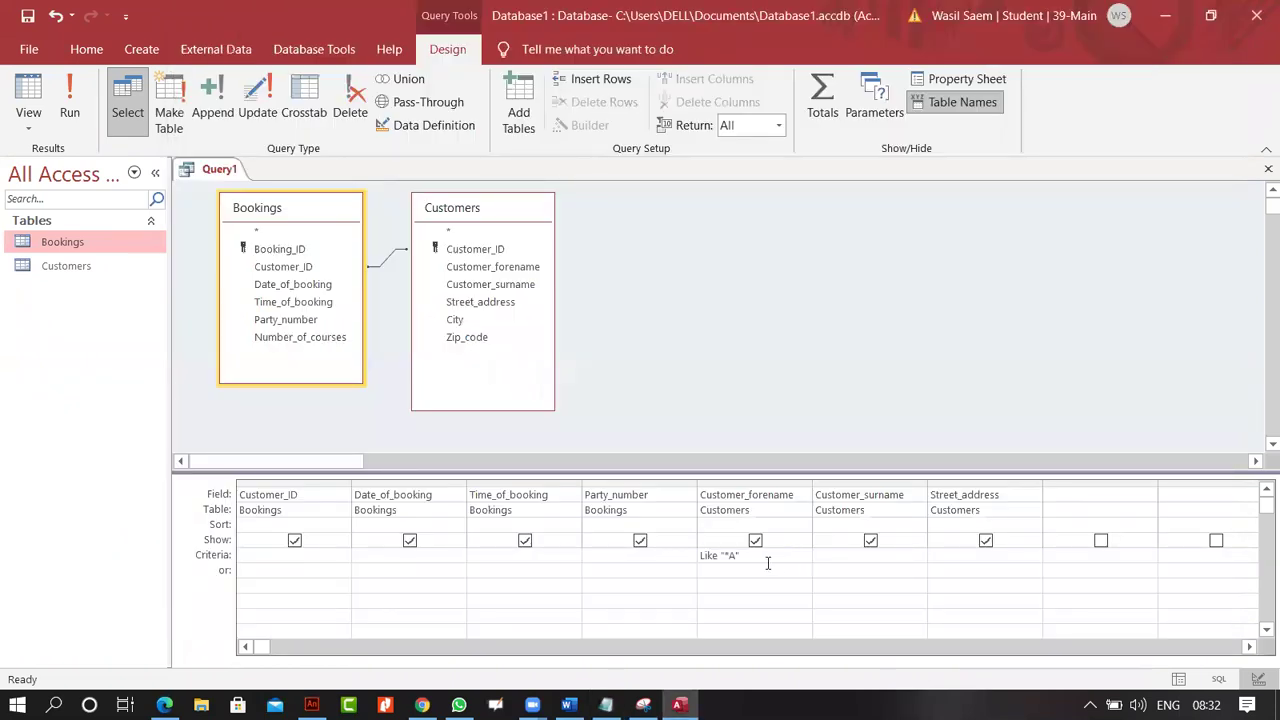
pyautogui.moveTo(766, 560); pyautogui.dragTo(529, 543)
pyautogui.write('?a*')
pyautogui.click(700, 585)
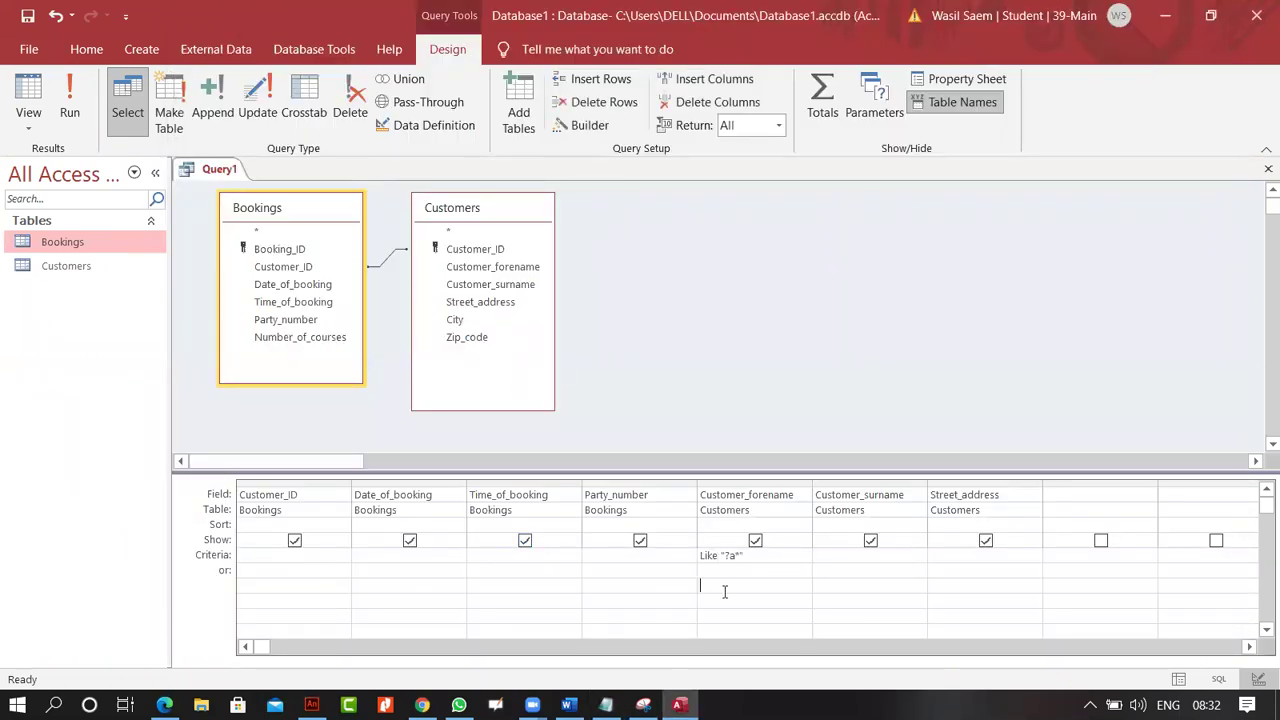
pyautogui.click(69, 100)
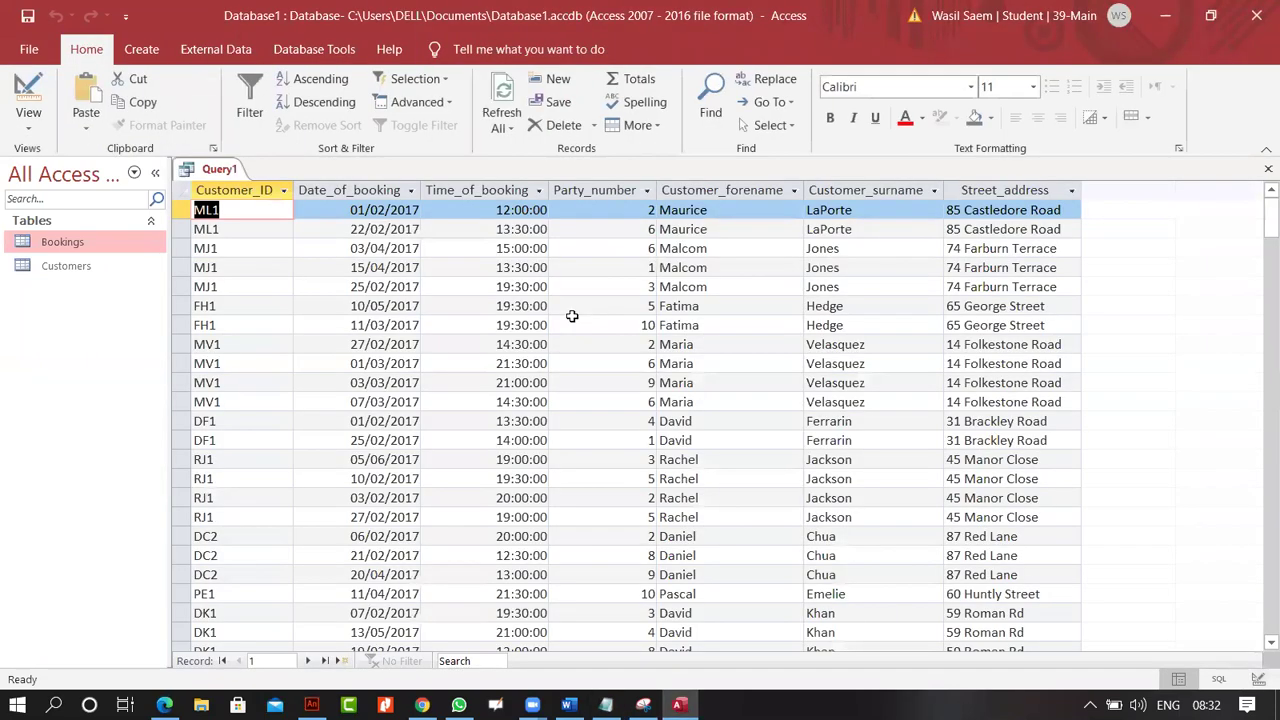
# Go through all returned forenames to examine their second letter, and return to Design View.
pyautogui.click(726, 190)
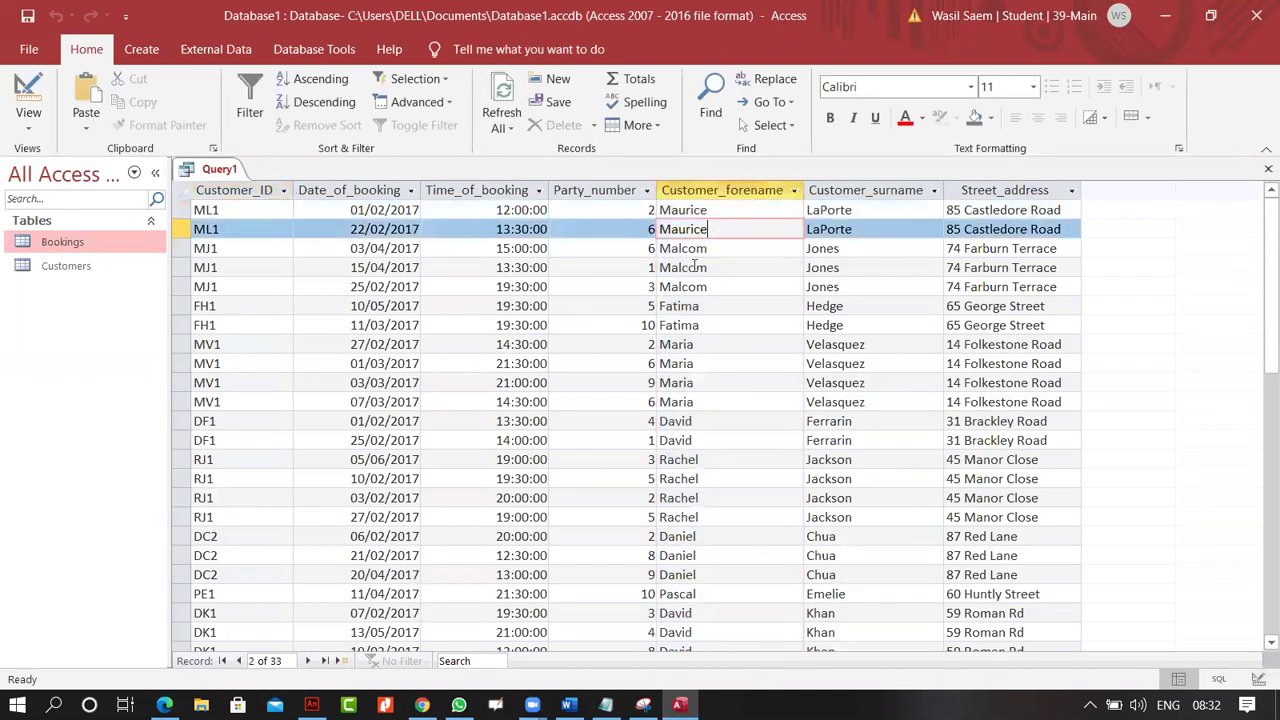
pyautogui.click(673, 267)
pyautogui.click(686, 348)
pyautogui.scroll(-4, 686, 352)
pyautogui.click(688, 384)
pyautogui.click(691, 421)
pyautogui.click(690, 459)
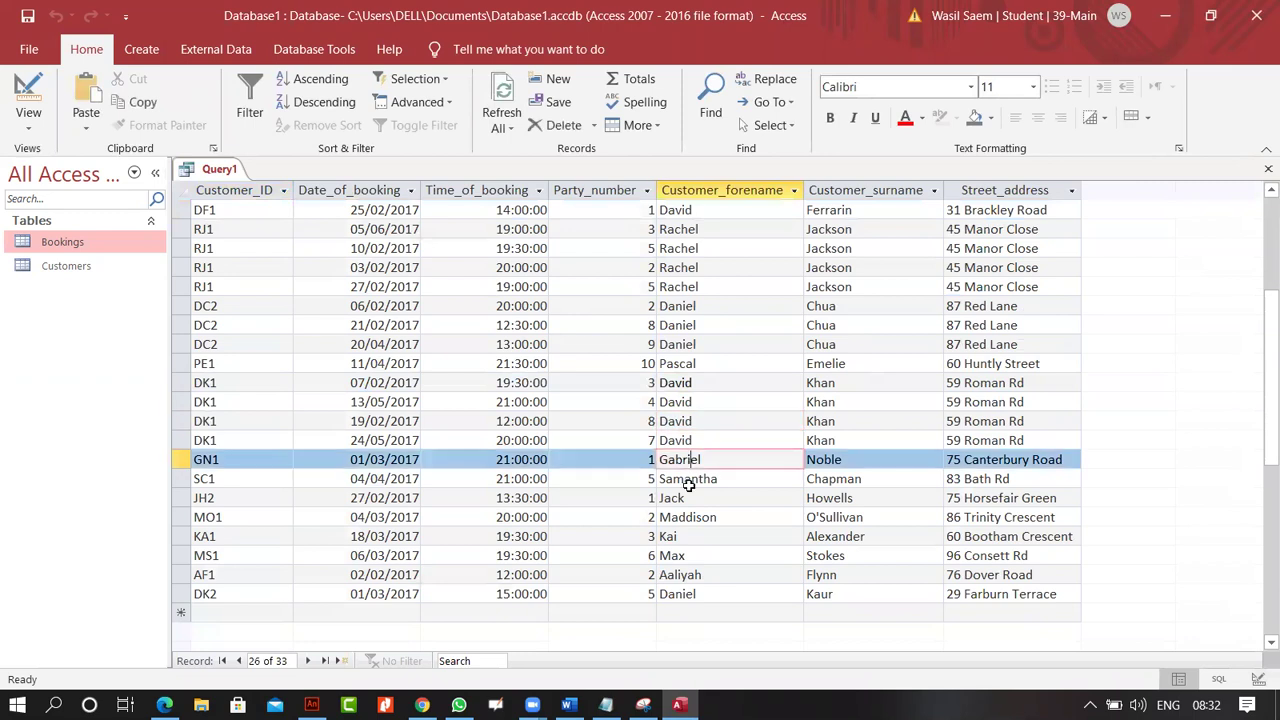
pyautogui.click(690, 536)
pyautogui.click(694, 575)
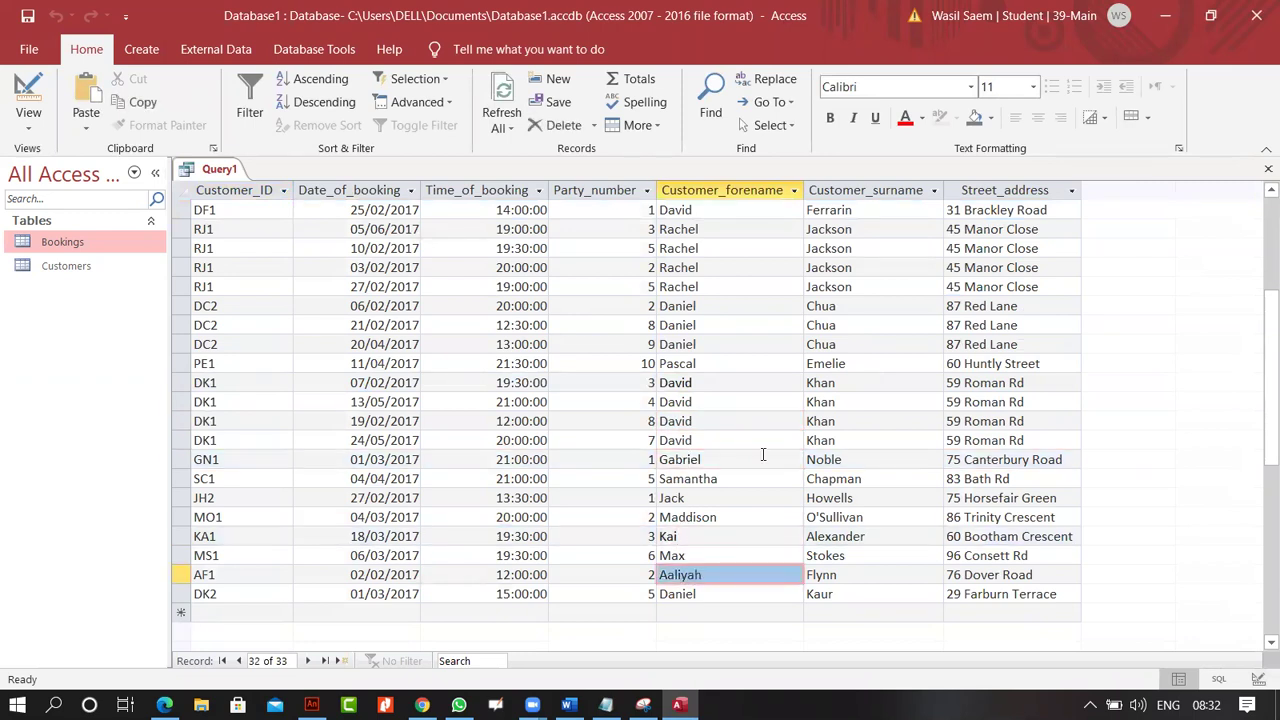
pyautogui.scroll(4, 763, 455)
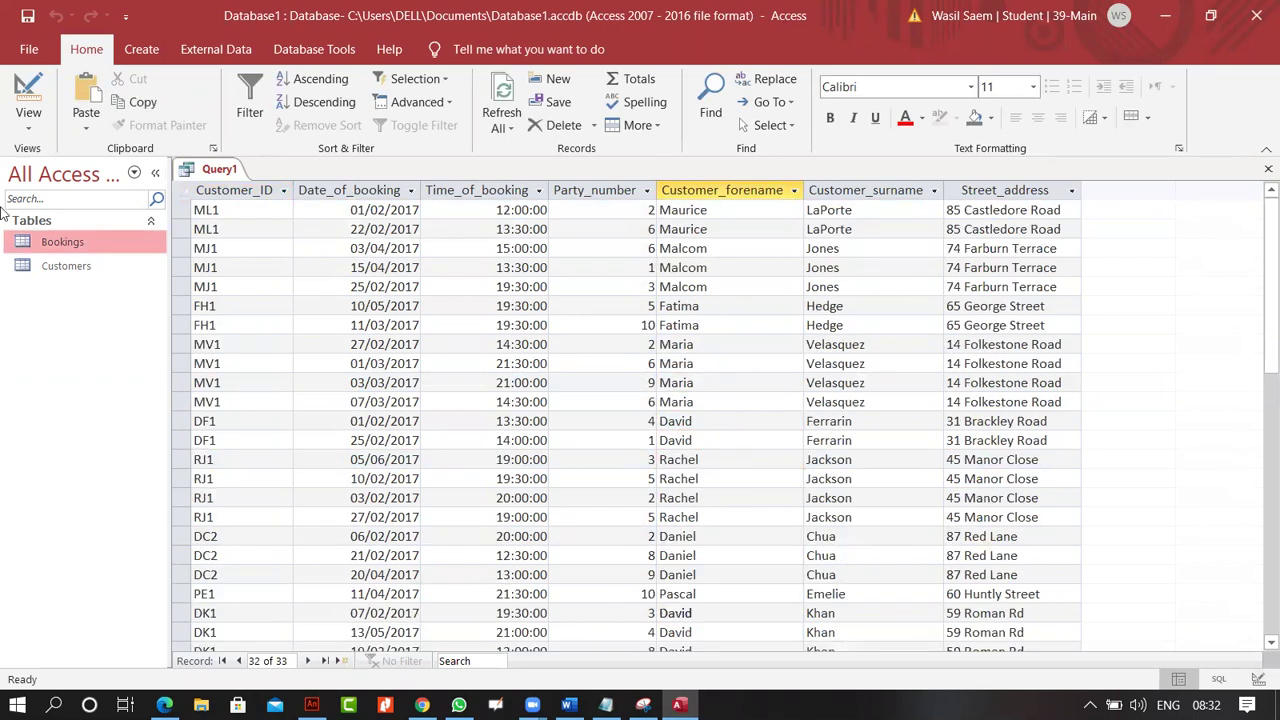
pyautogui.click(28, 130)
pyautogui.click(30, 250)
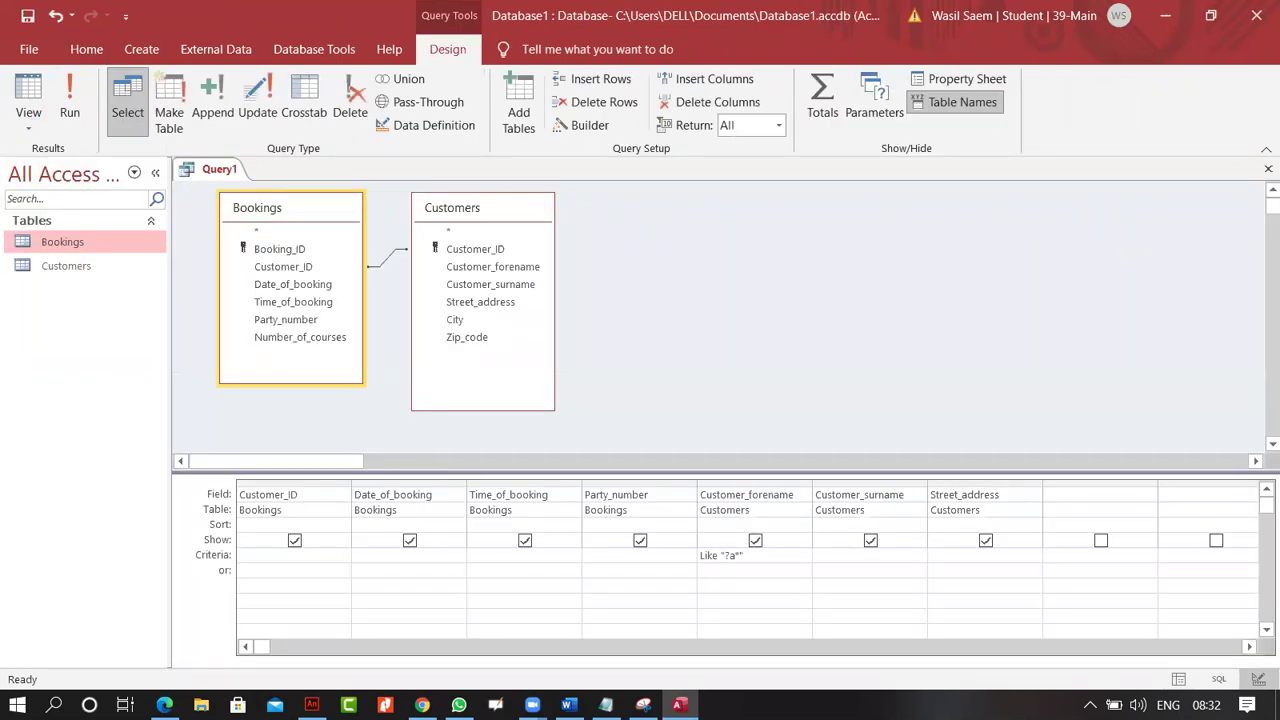
# In Notepad, add the quoted pattern "*a?" on a new line below "?a*".
pyautogui.hotkey('alt', 'Tab')
pyautogui.press('Return')
pyautogui.write('"')
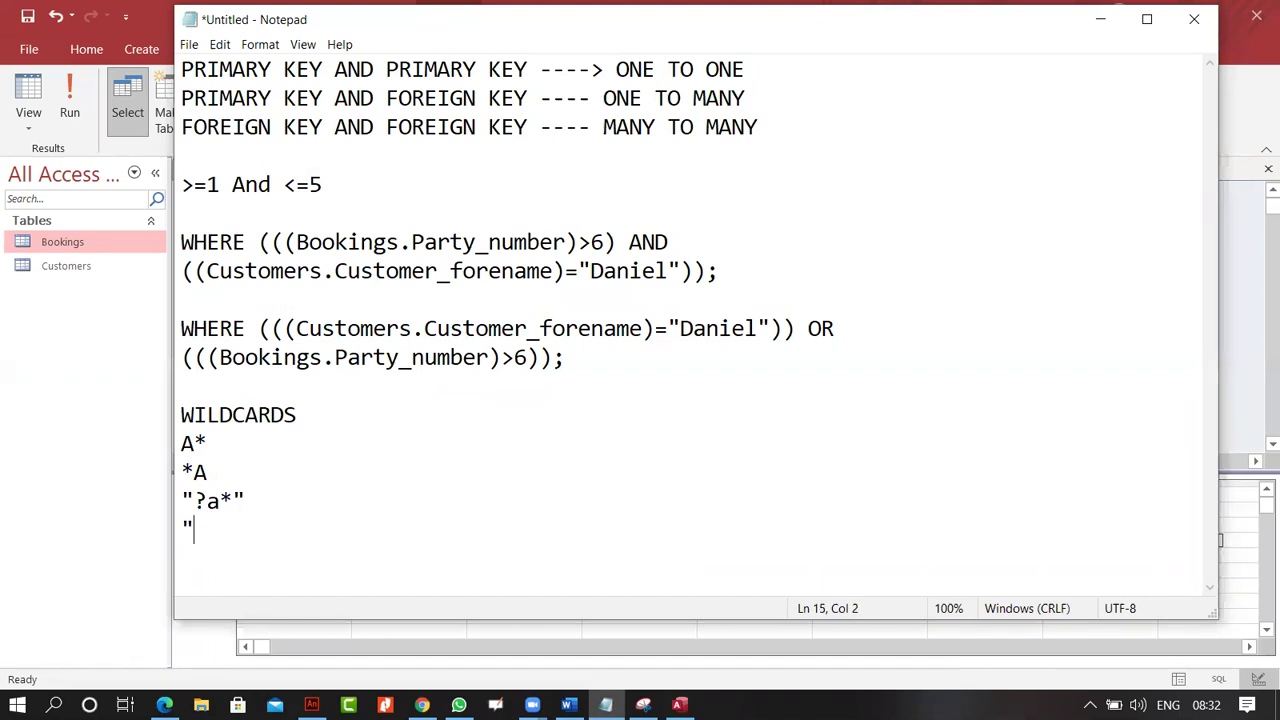
pyautogui.write('*a?"')
# Highlight the individual characters of "?a*" to compare its wildcard positions with those of "*a?".
pyautogui.click(206, 500)
pyautogui.moveTo(219, 505)
pyautogui.mouseDown()
pyautogui.moveTo(195, 502)
pyautogui.moveTo(209, 502)
pyautogui.mouseUp()
pyautogui.press('Down')
pyautogui.click(201, 500)
pyautogui.moveTo(201, 500); pyautogui.dragTo(194, 500)
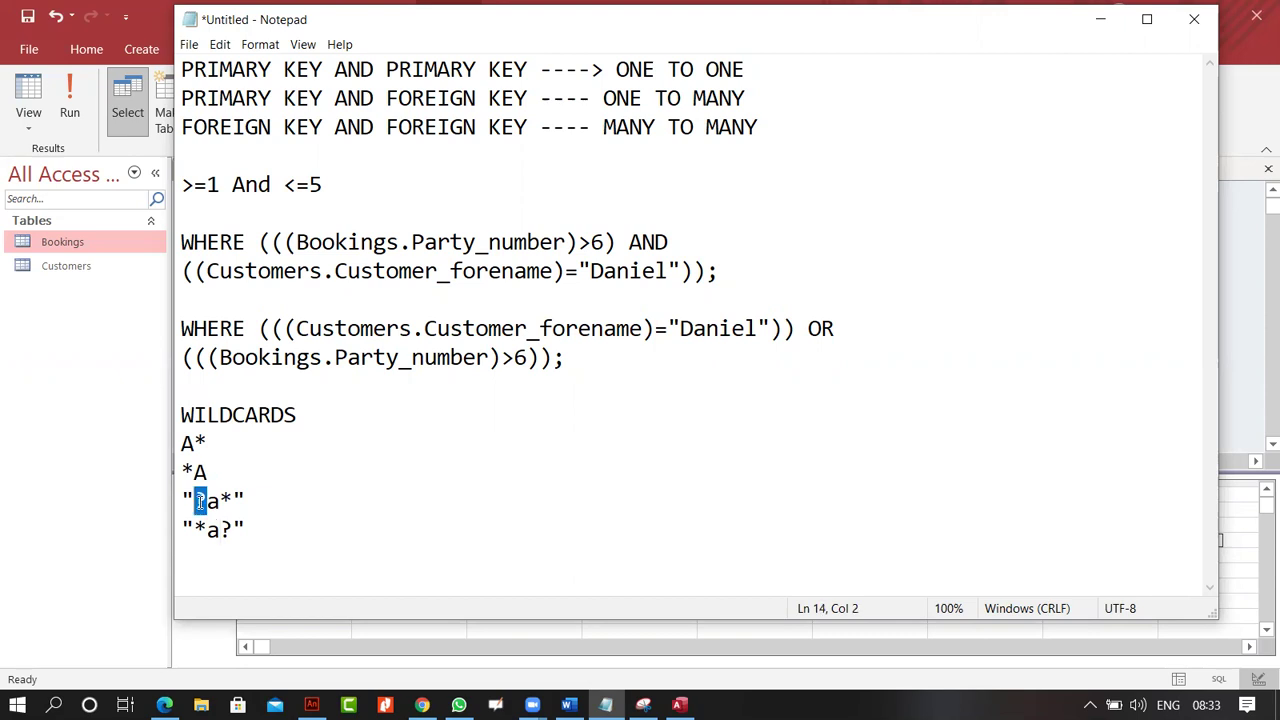
pyautogui.click(207, 520)
pyautogui.moveTo(207, 503)
pyautogui.mouseDown()
pyautogui.moveTo(221, 503)
pyautogui.moveTo(194, 503)
pyautogui.mouseUp()
pyautogui.click(207, 503)
pyautogui.click(449, 511)
# Below the wildcard patterns in Notepad, add a line stating that "? represents any one of the character out of the 256 chracters".
pyautogui.click(323, 523)
pyautogui.press('Return')
pyautogui.press('Return')
pyautogui.write('? repre')
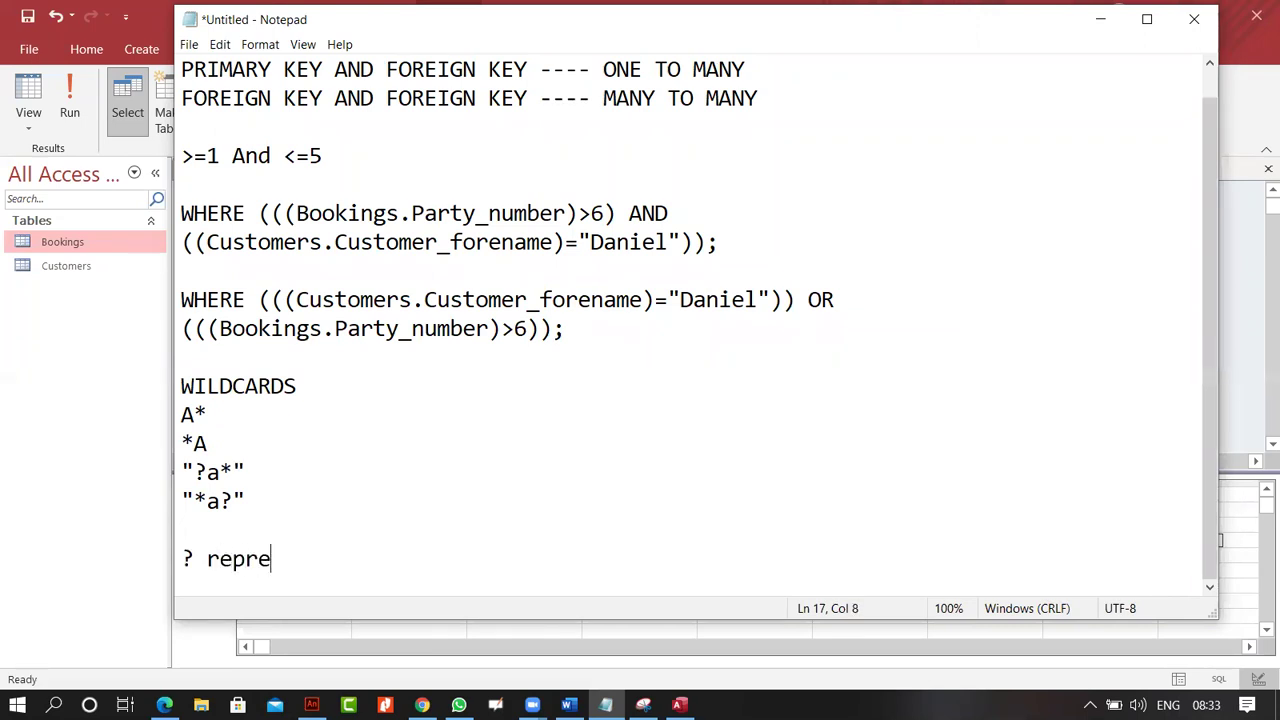
pyautogui.write('sents any')
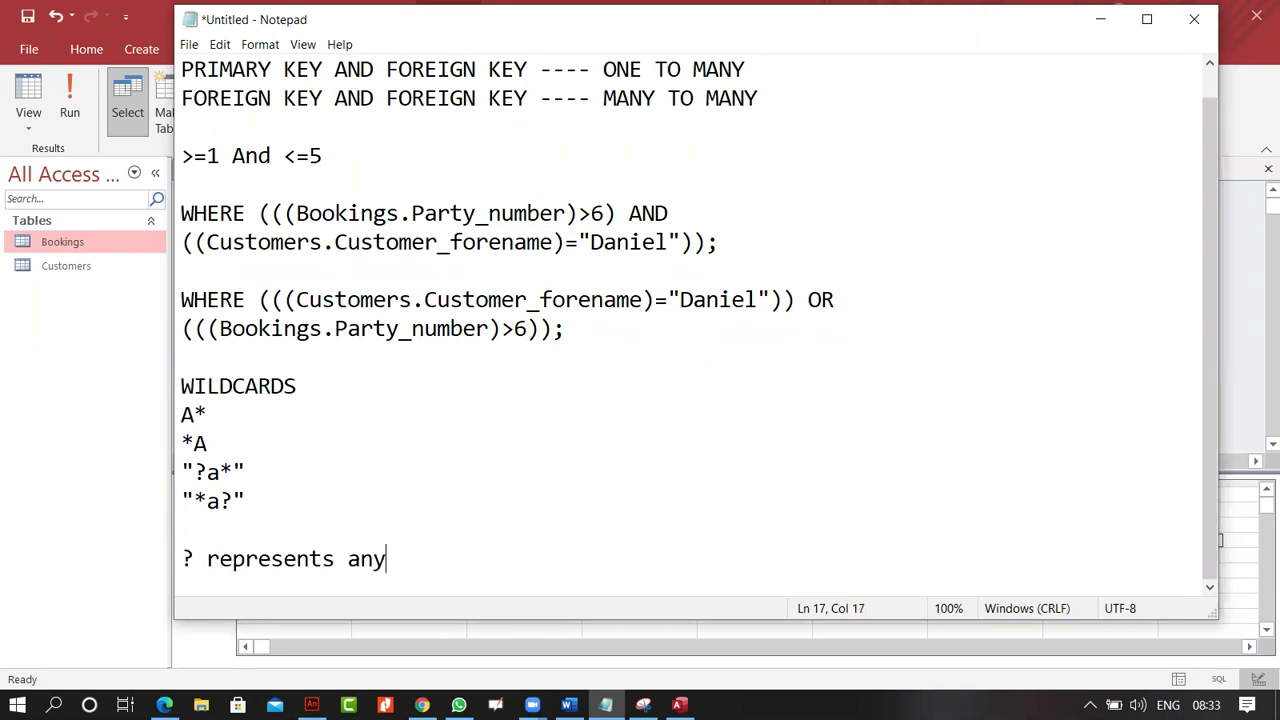
pyautogui.write(' one of the ')
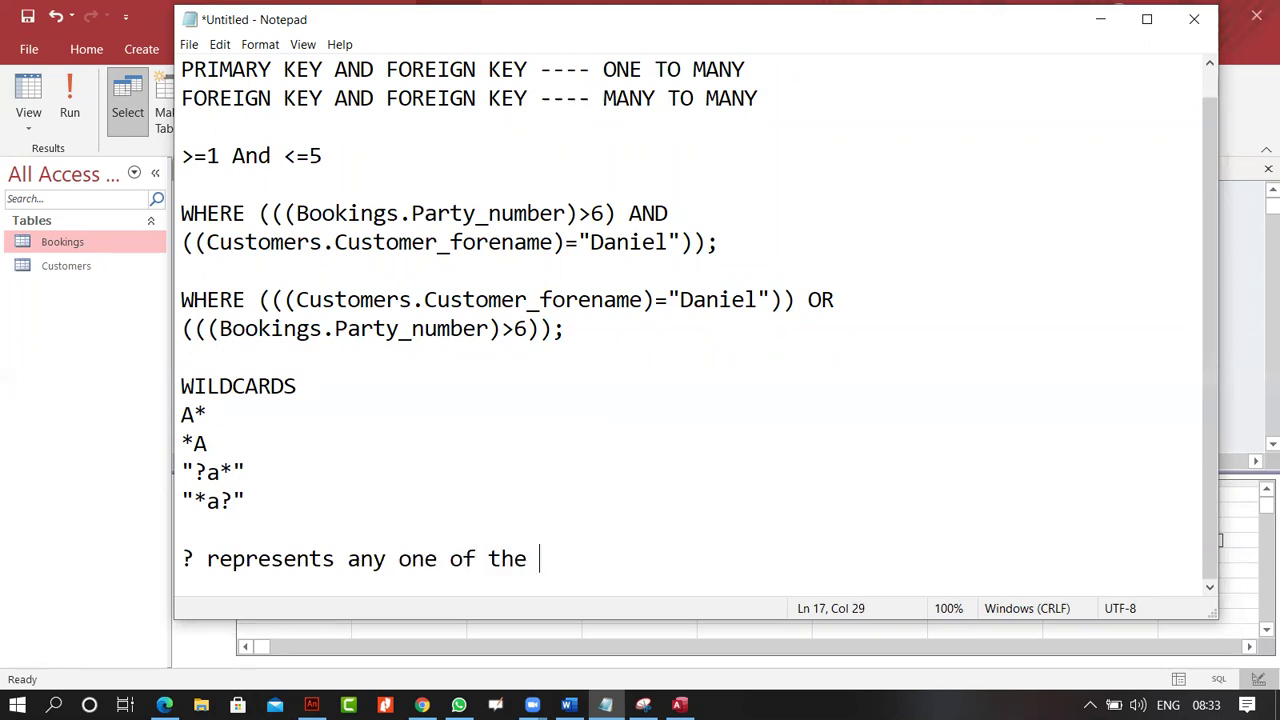
pyautogui.write('chracter')
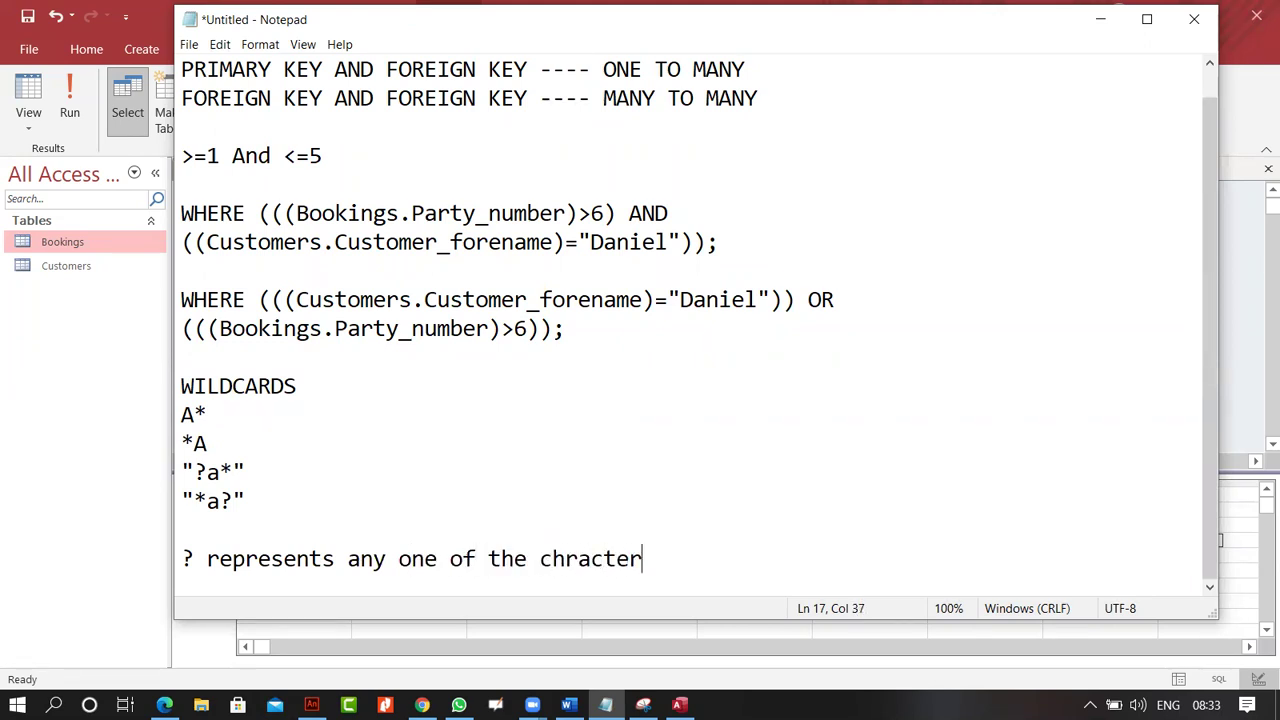
pyautogui.press('BackSpace')
pyautogui.press('BackSpace')
pyautogui.press('BackSpace')
pyautogui.press('BackSpace')
pyautogui.press('BackSpace')
pyautogui.press('BackSpace')
pyautogui.write('aracter out')
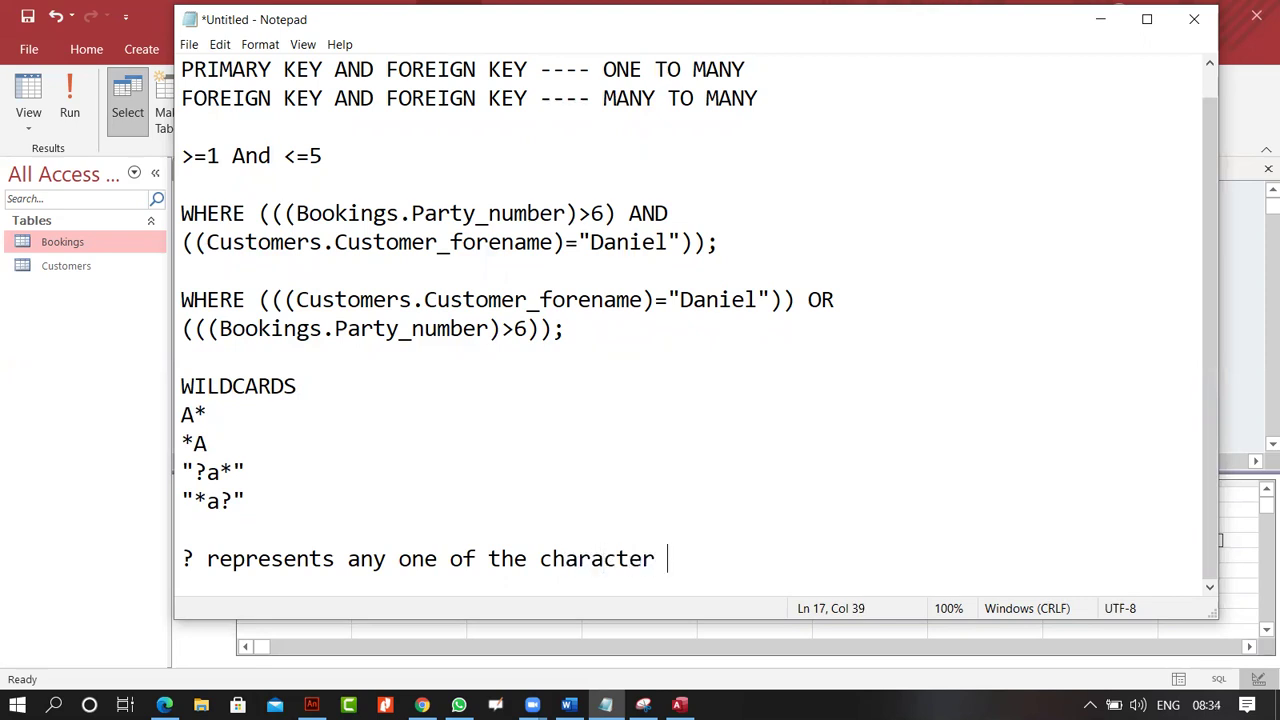
pyautogui.write(' of the ')
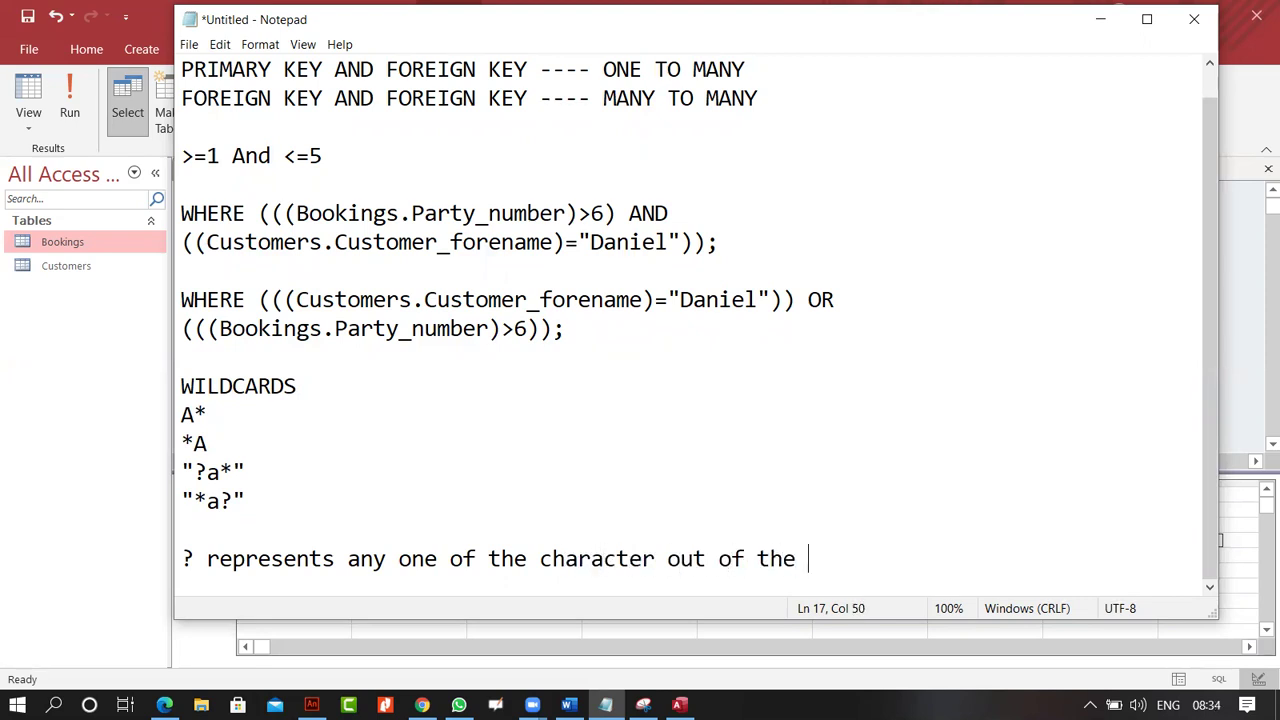
pyautogui.write('256 chracters')
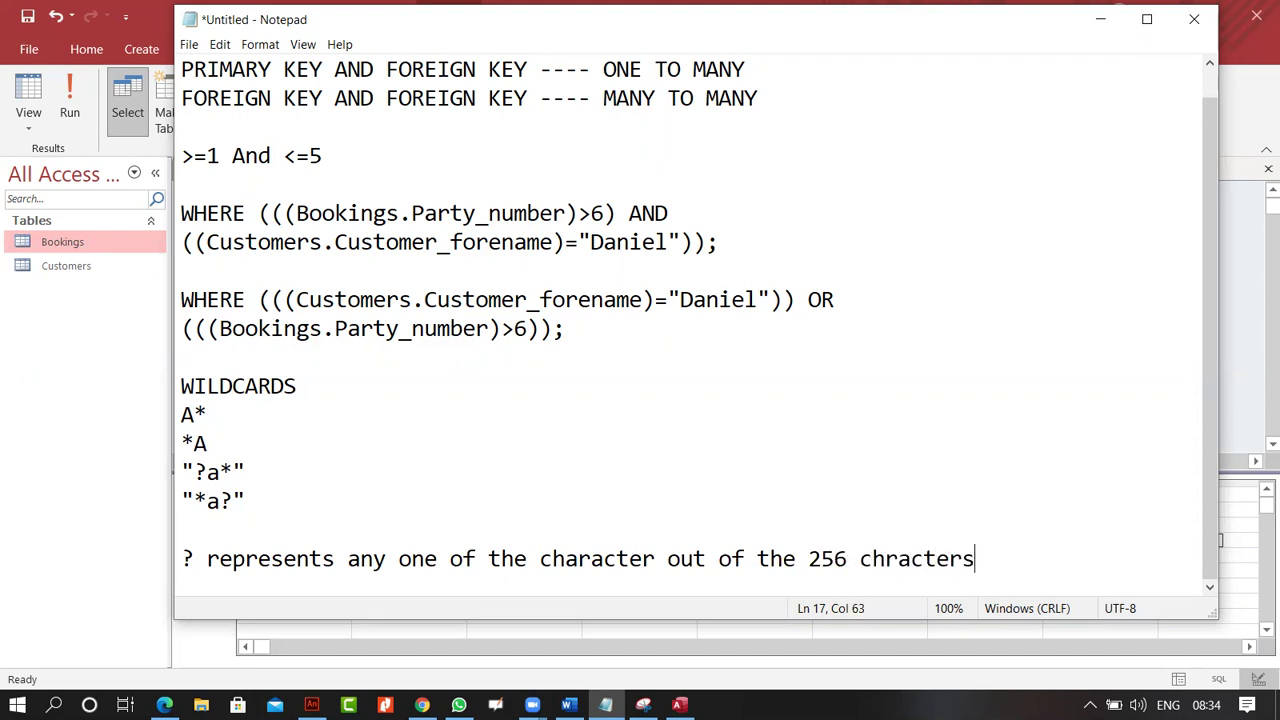
# Correct the last word of the ? note to "characters" and end the sentence with a full stop.
pyautogui.click(961, 558)
pyautogui.press('Left')
pyautogui.press('Left')
pyautogui.press('Left')
pyautogui.press('Left')
pyautogui.press('Left')
pyautogui.press('Left')
pyautogui.write('a')
pyautogui.press('Right')
pyautogui.press('Right')
pyautogui.press('Right')
pyautogui.press('Right')
pyautogui.press('Right')
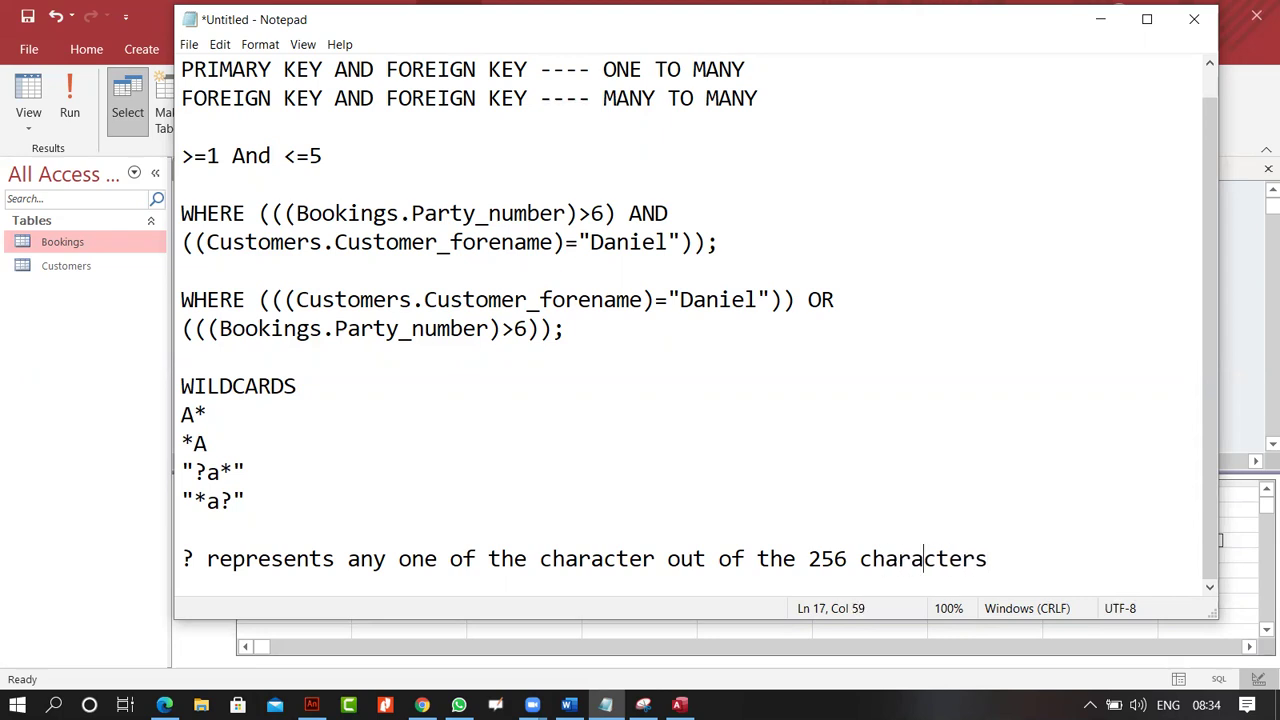
pyautogui.press('Right')
pyautogui.press('Right')
pyautogui.write('.')
# Add the line "* Any number of characters out of the 256 characters." below the ? note.
pyautogui.press('Return')
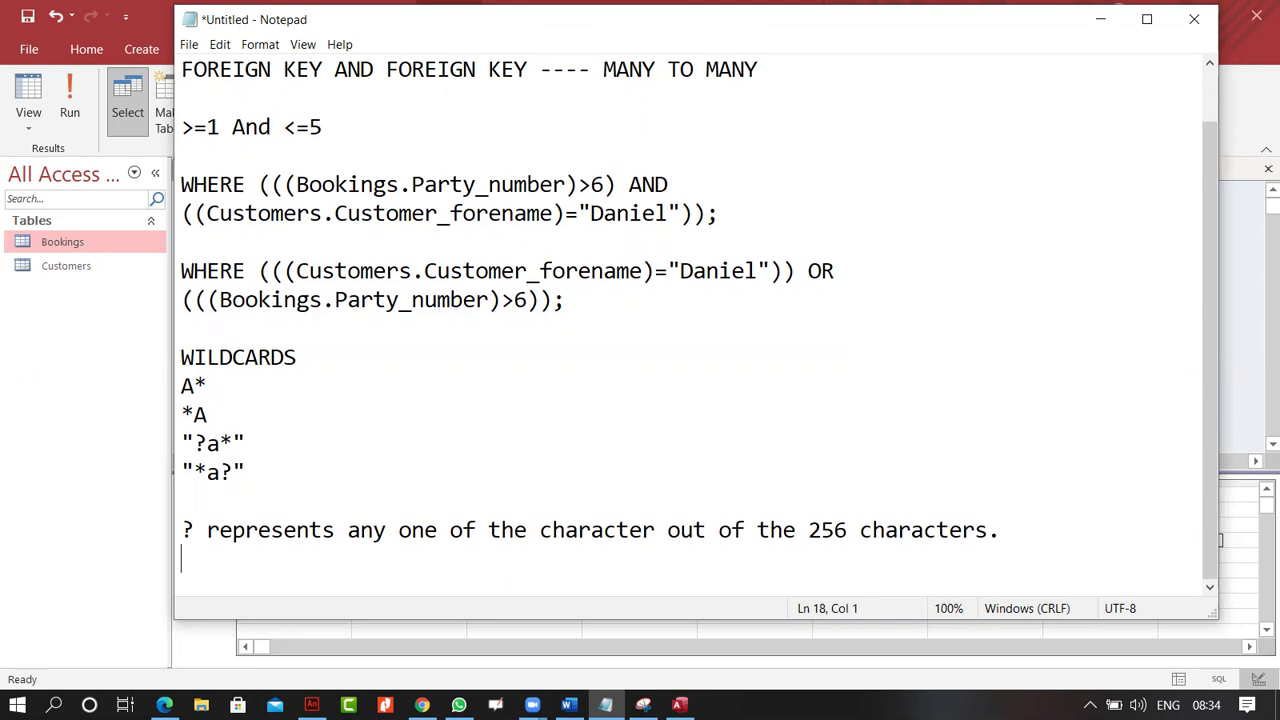
pyautogui.write('* Any number of characters out of the 256 characters')
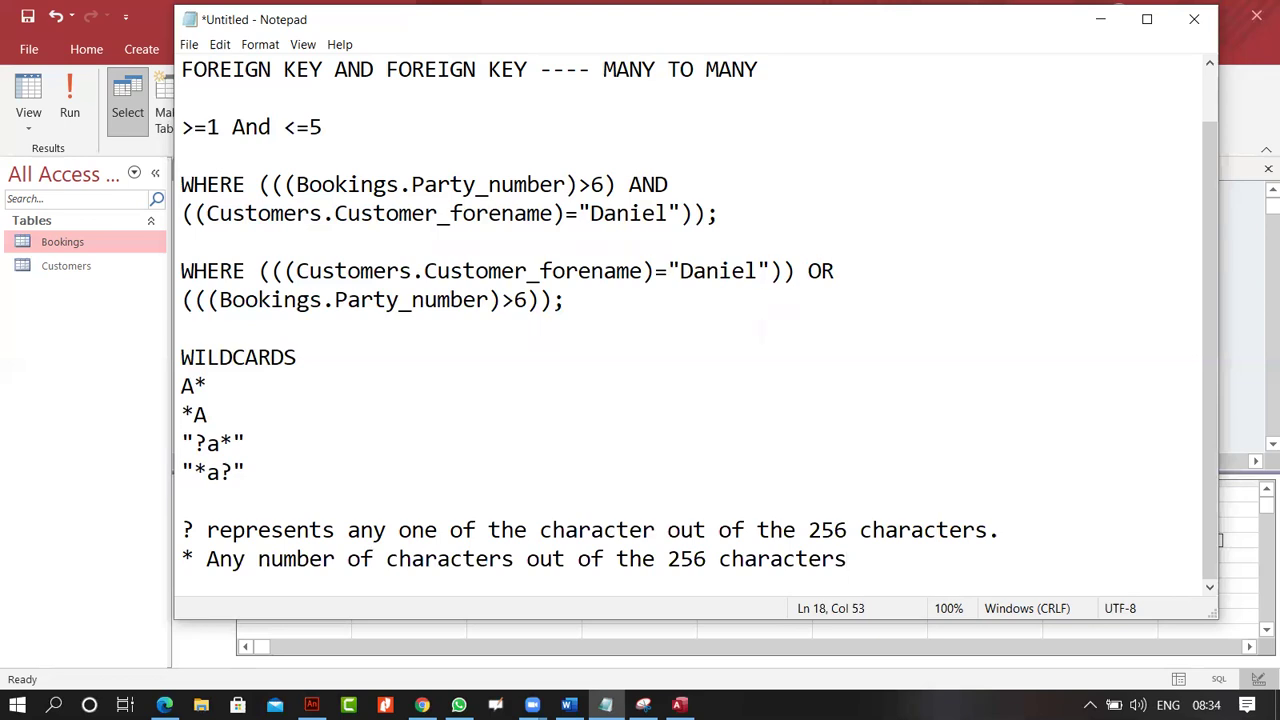
pyautogui.write('.')
# Highlight the * and ? symbols and the word "one" in the notes to compare what the two wildcards stand for.
pyautogui.click(338, 560)
pyautogui.moveTo(200, 560); pyautogui.dragTo(163, 561)
pyautogui.press('Right')
pyautogui.moveTo(200, 531); pyautogui.dragTo(153, 535)
pyautogui.click(446, 530)
pyautogui.moveTo(446, 530); pyautogui.dragTo(398, 530)
pyautogui.click(255, 500)
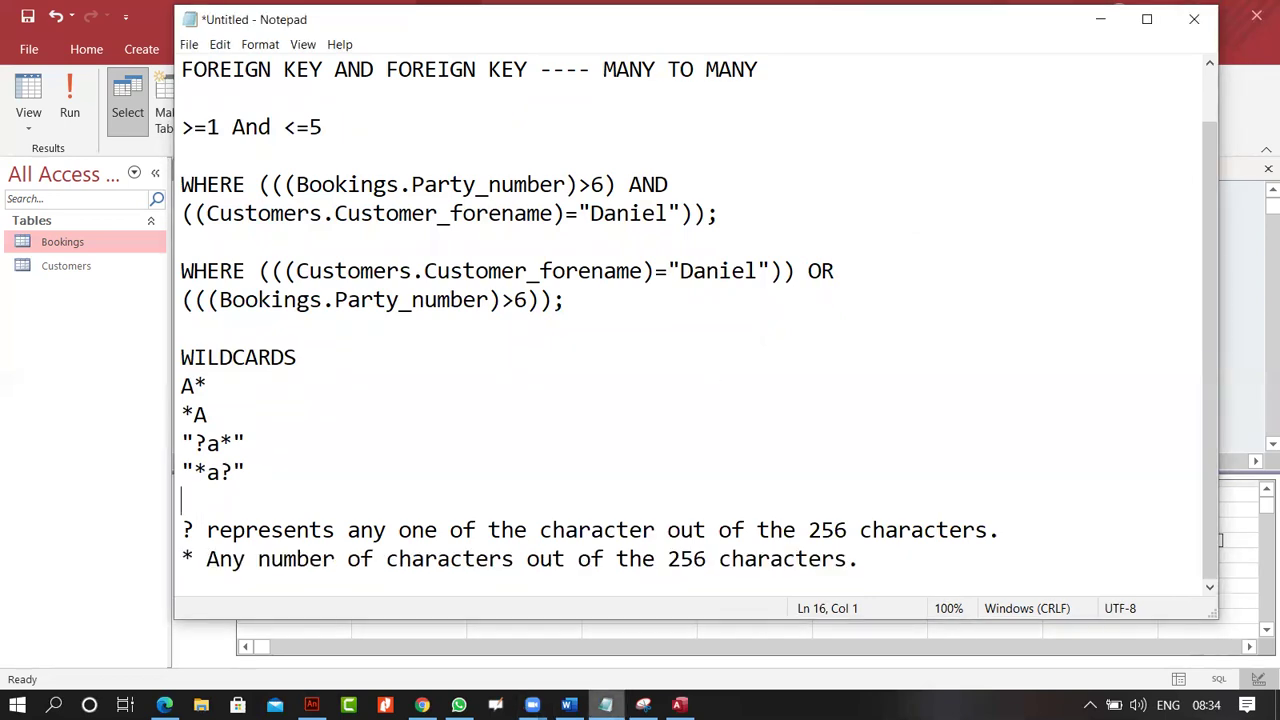
# Switch to Access, change the Customer_forename criterion to Like "??a*" and run the query.
pyautogui.click(680, 705)
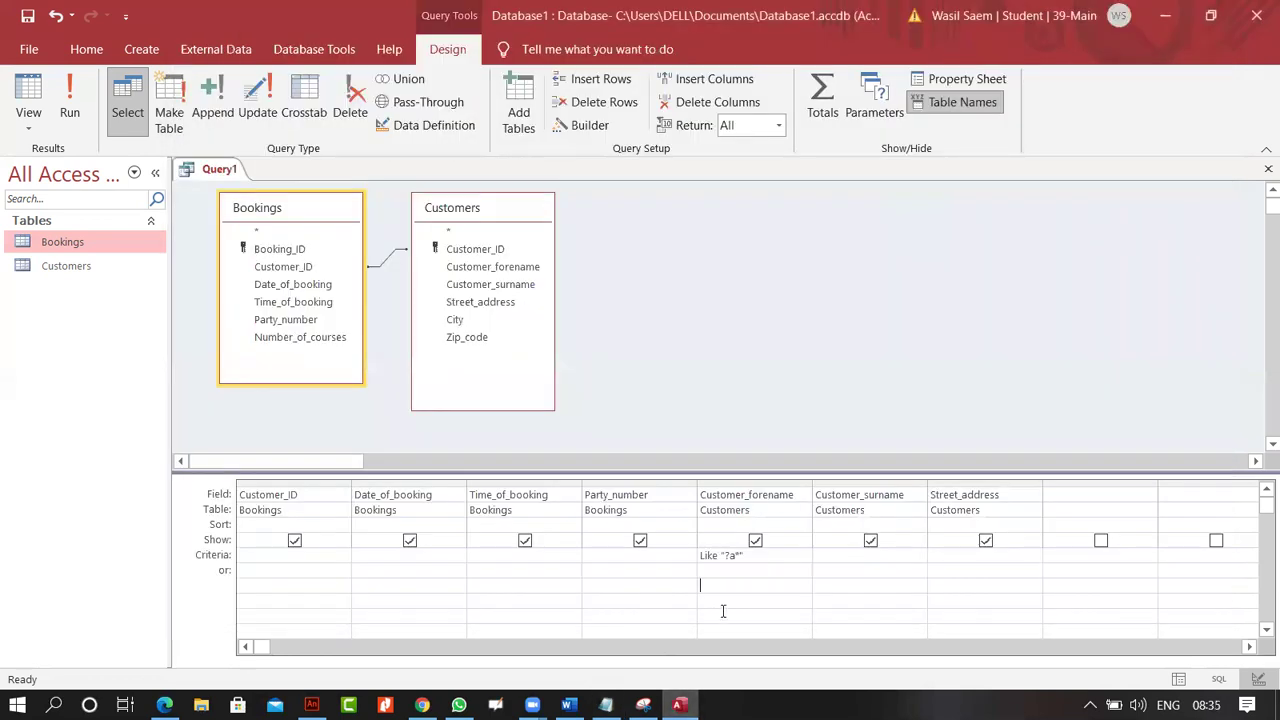
pyautogui.moveTo(775, 556); pyautogui.dragTo(613, 561)
pyautogui.press('Delete')
pyautogui.write('"')
pyautogui.write('?')
pyautogui.click(70, 100)
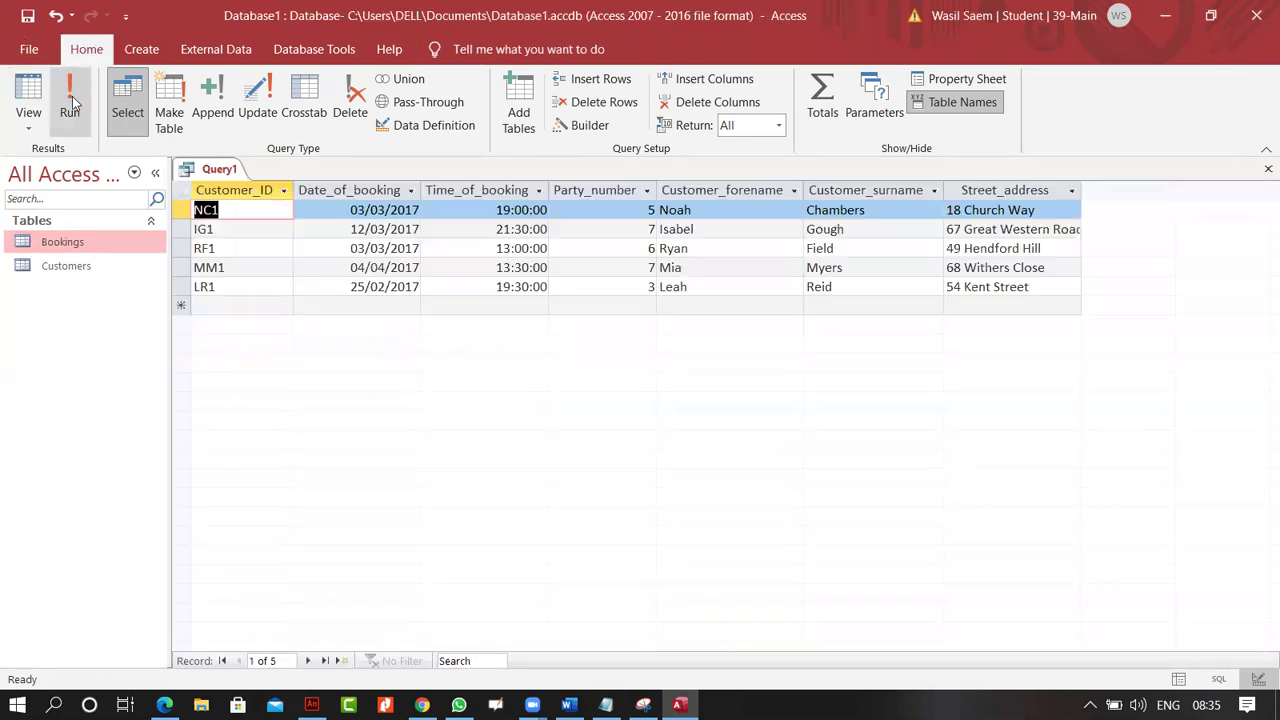
# Go through the returned forenames to examine their third letter, and return to Design View.
pyautogui.click(758, 230)
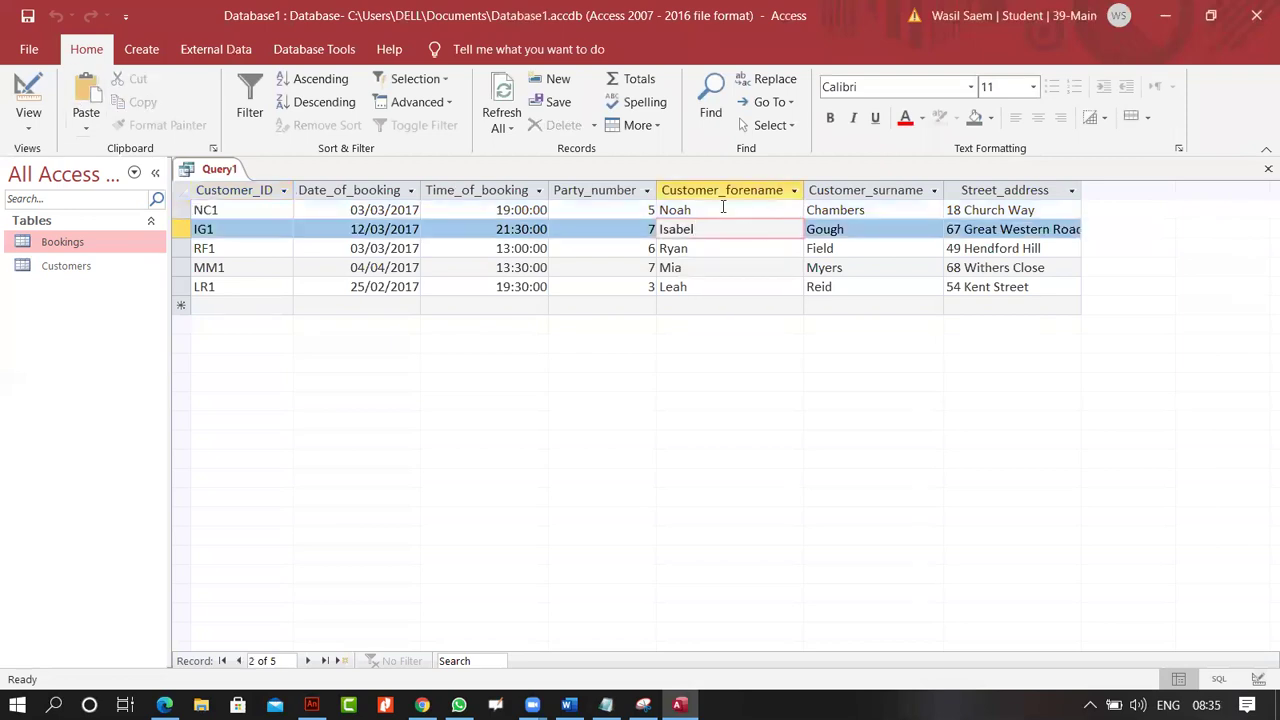
pyautogui.click(723, 210)
pyautogui.click(726, 248)
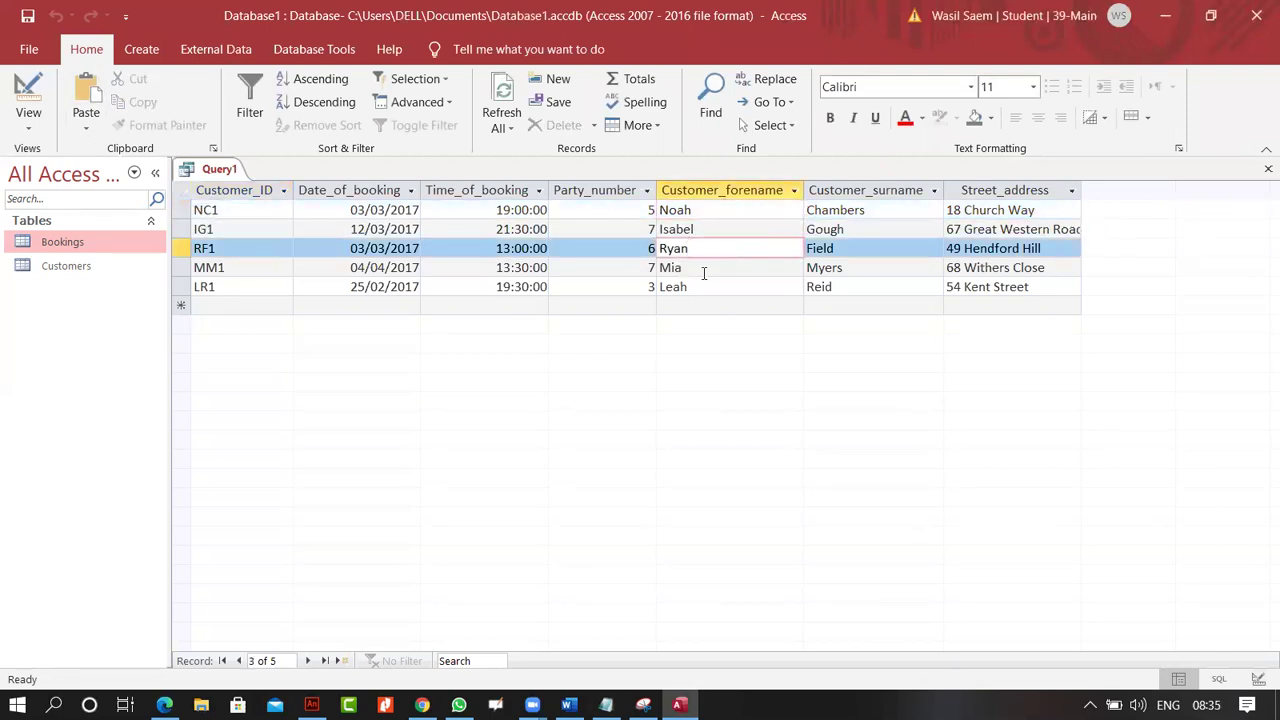
pyautogui.click(704, 271)
pyautogui.click(705, 287)
pyautogui.click(707, 270)
pyautogui.click(712, 229)
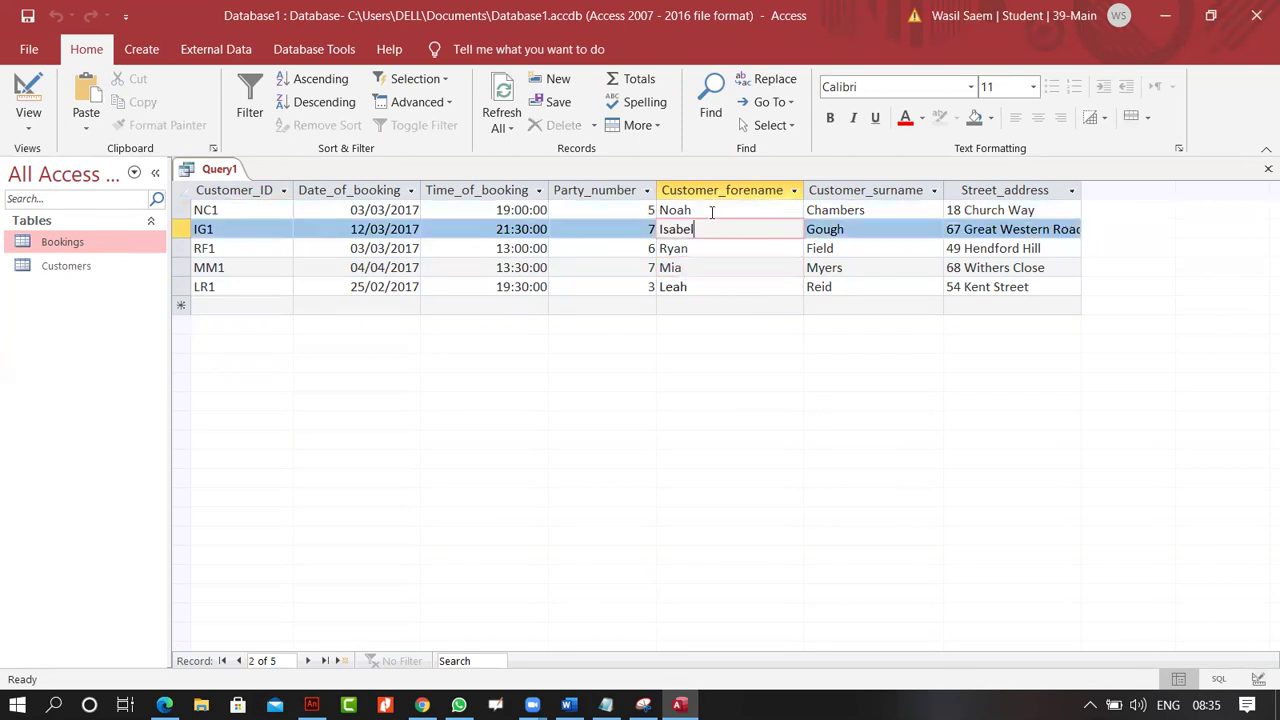
pyautogui.click(712, 210)
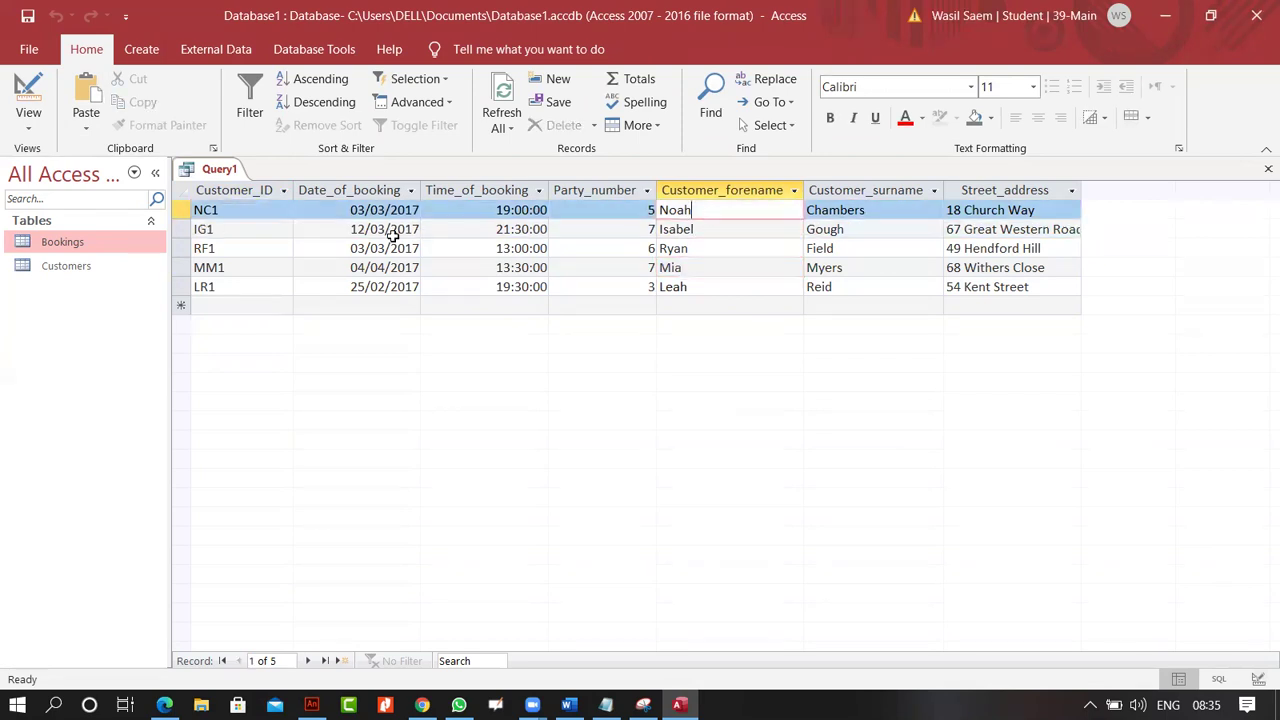
pyautogui.click(28, 120)
pyautogui.click(290, 401)
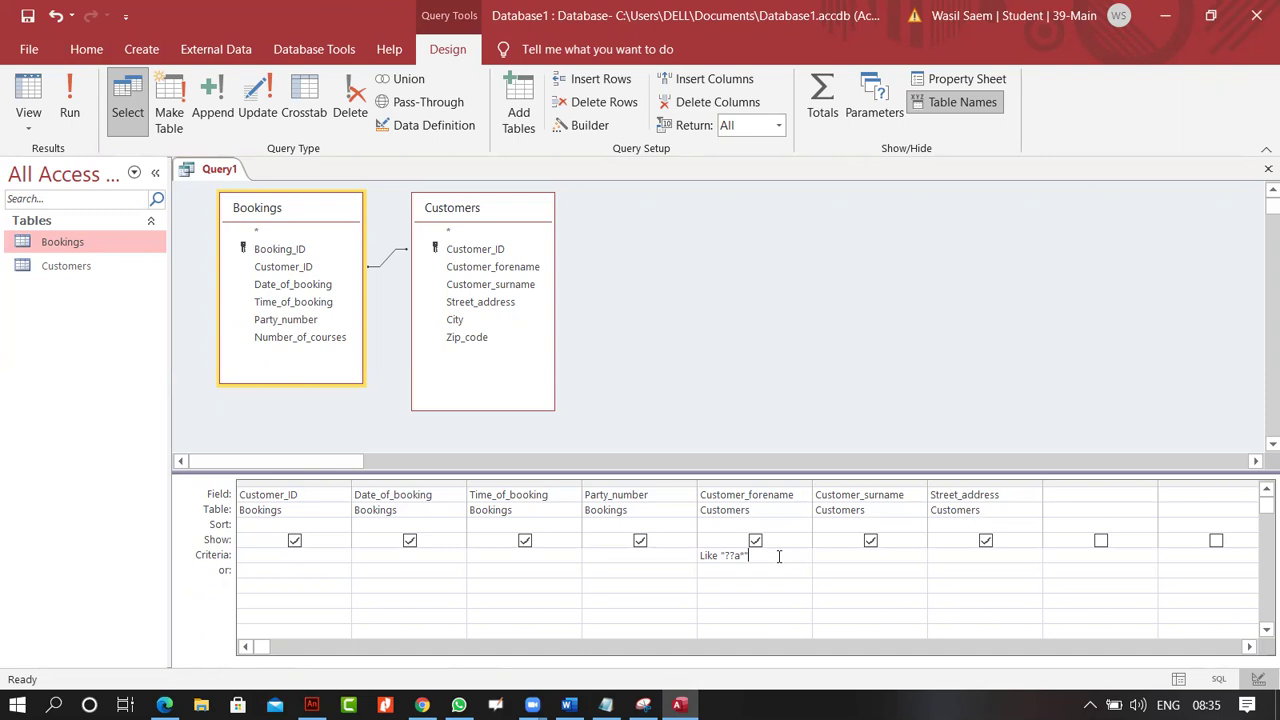
# Remove the whole Customer_forename criterion and run the query without any filter.
pyautogui.press('F2')
pyautogui.click(789, 556)
pyautogui.press('F2')
pyautogui.hotkey('ctrl', 'c')
pyautogui.press('Delete')
pyautogui.hotkey('ctrl', 'v')
pyautogui.moveTo(718, 554); pyautogui.dragTo(640, 553)
pyautogui.press('Delete')
pyautogui.press('Delete')
pyautogui.click(746, 604)
pyautogui.click(722, 585)
pyautogui.moveTo(756, 555); pyautogui.dragTo(576, 547)
pyautogui.press('Delete')
pyautogui.click(69, 100)
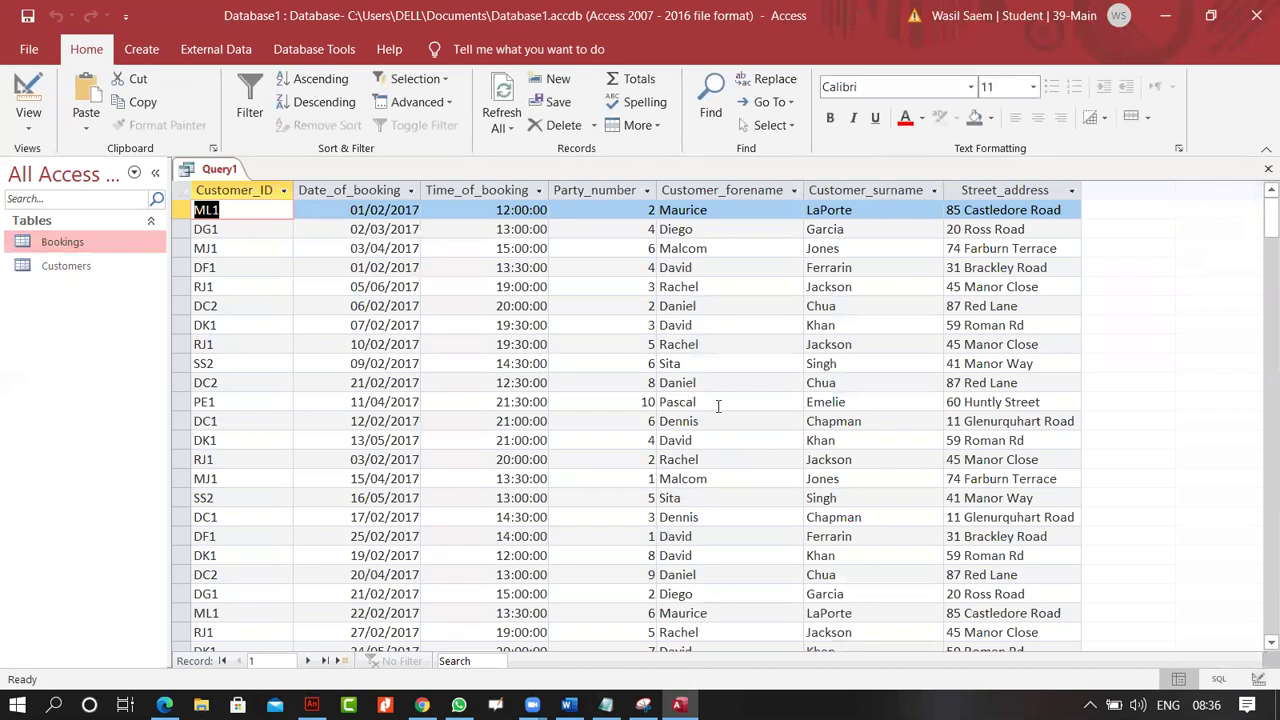
# Clear the Customer_forename in the bookings dated 10/02/2017 at 19:30:00 and 12/02/2017 at 21:00:00.
pyautogui.doubleClick(723, 342)
pyautogui.press('Delete')
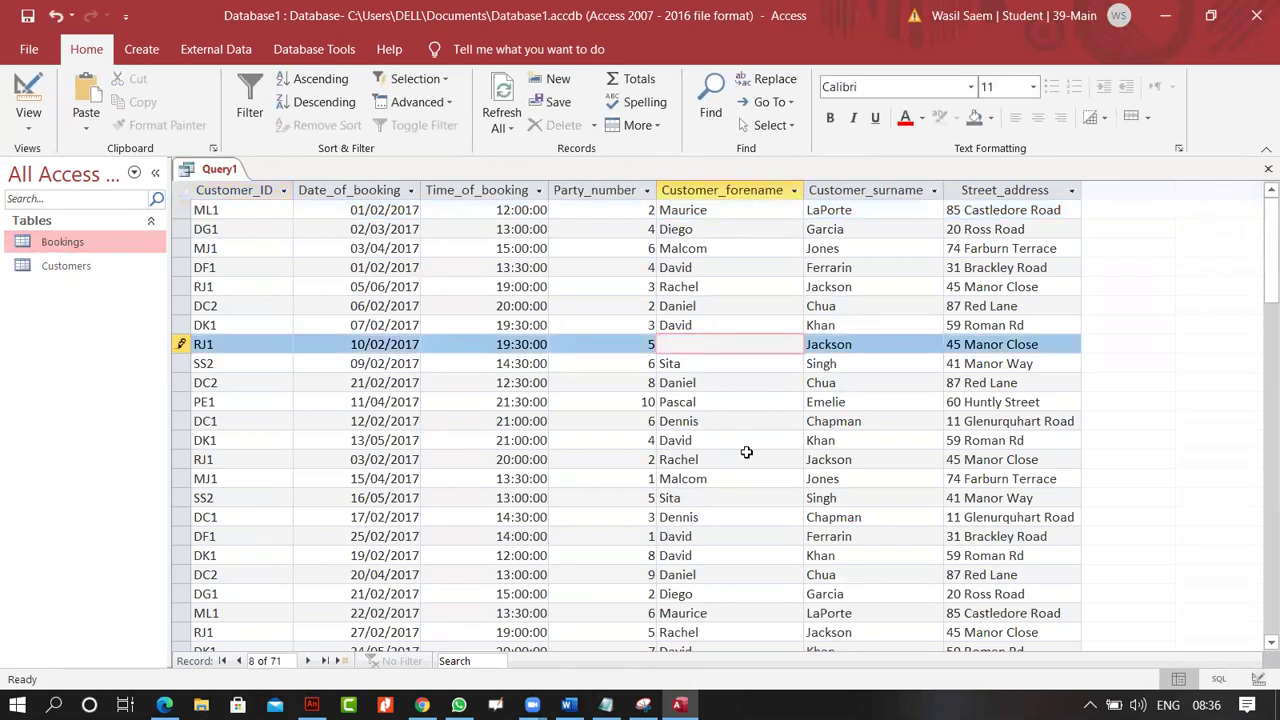
pyautogui.click(728, 457)
pyautogui.click(737, 517)
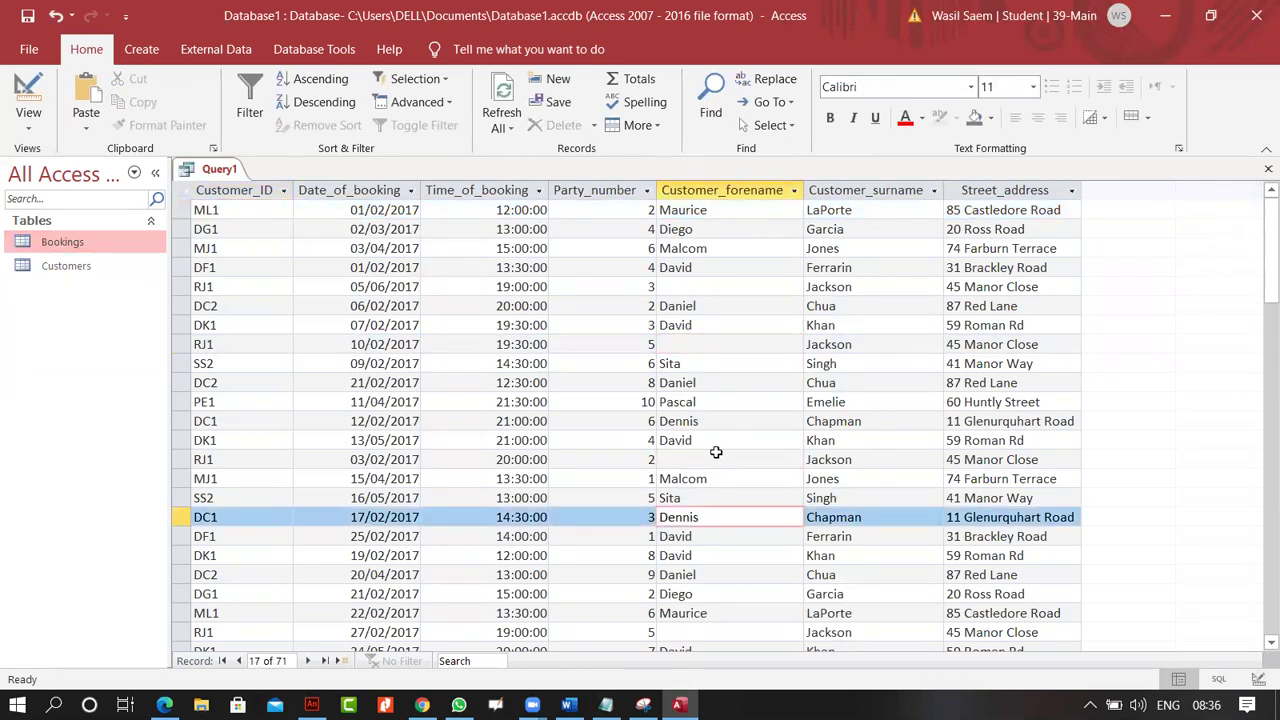
pyautogui.click(716, 421)
pyautogui.doubleClick(716, 421)
pyautogui.press('Delete')
pyautogui.click(737, 537)
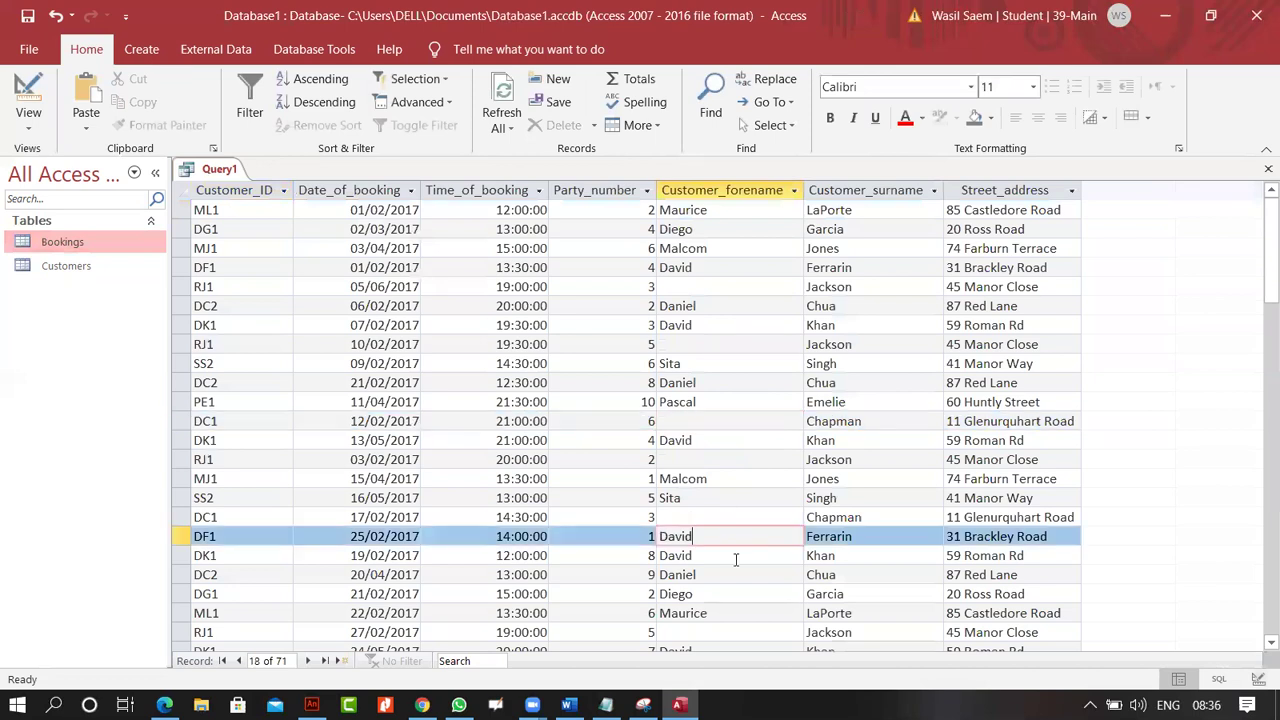
pyautogui.click(726, 190)
pyautogui.click(750, 399)
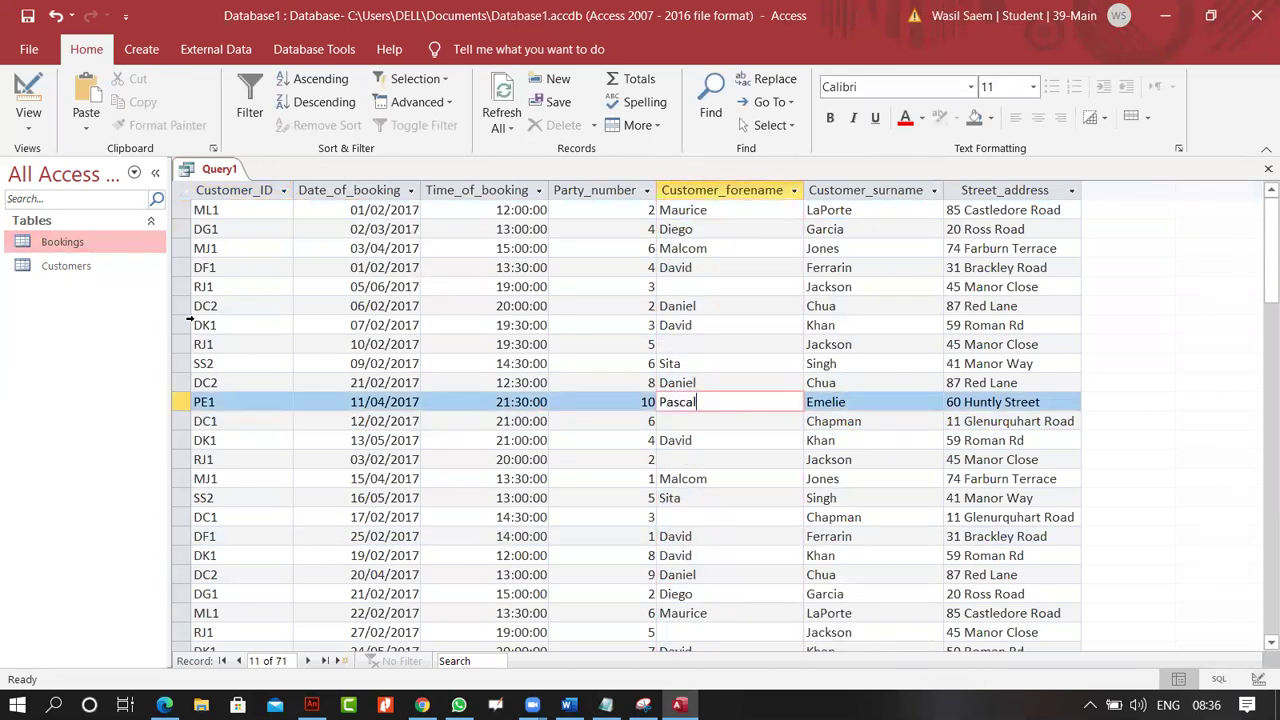
# In Design View, set the Customer_forename criterion to Is Null and display the results to check the forename column.
pyautogui.click(38, 120)
pyautogui.click(62, 250)
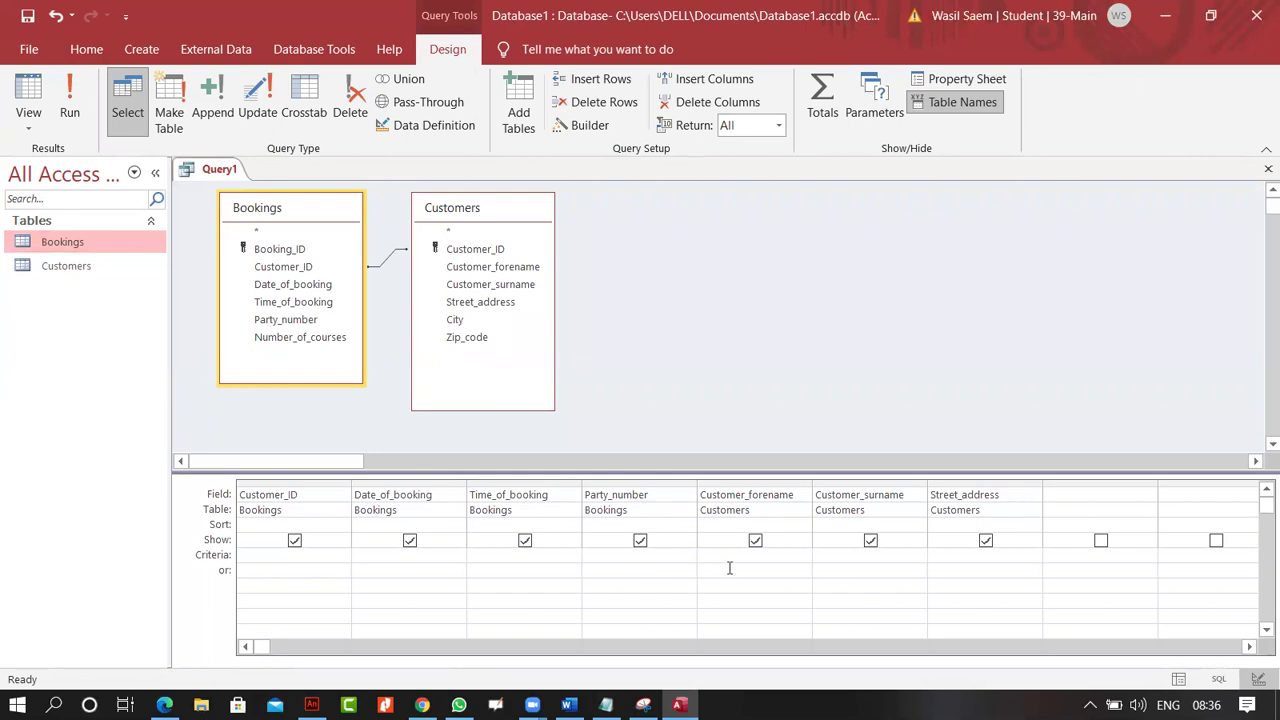
pyautogui.write('is null')
pyautogui.click(729, 586)
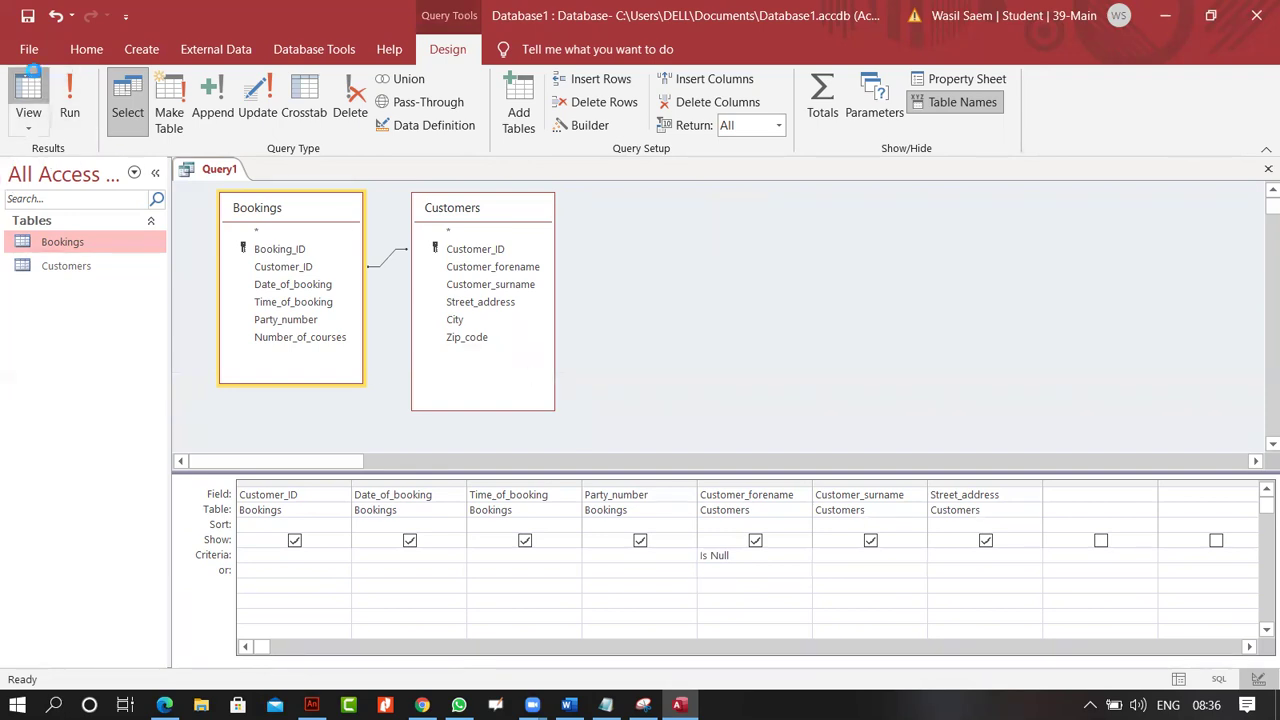
pyautogui.click(28, 100)
pyautogui.click(750, 183)
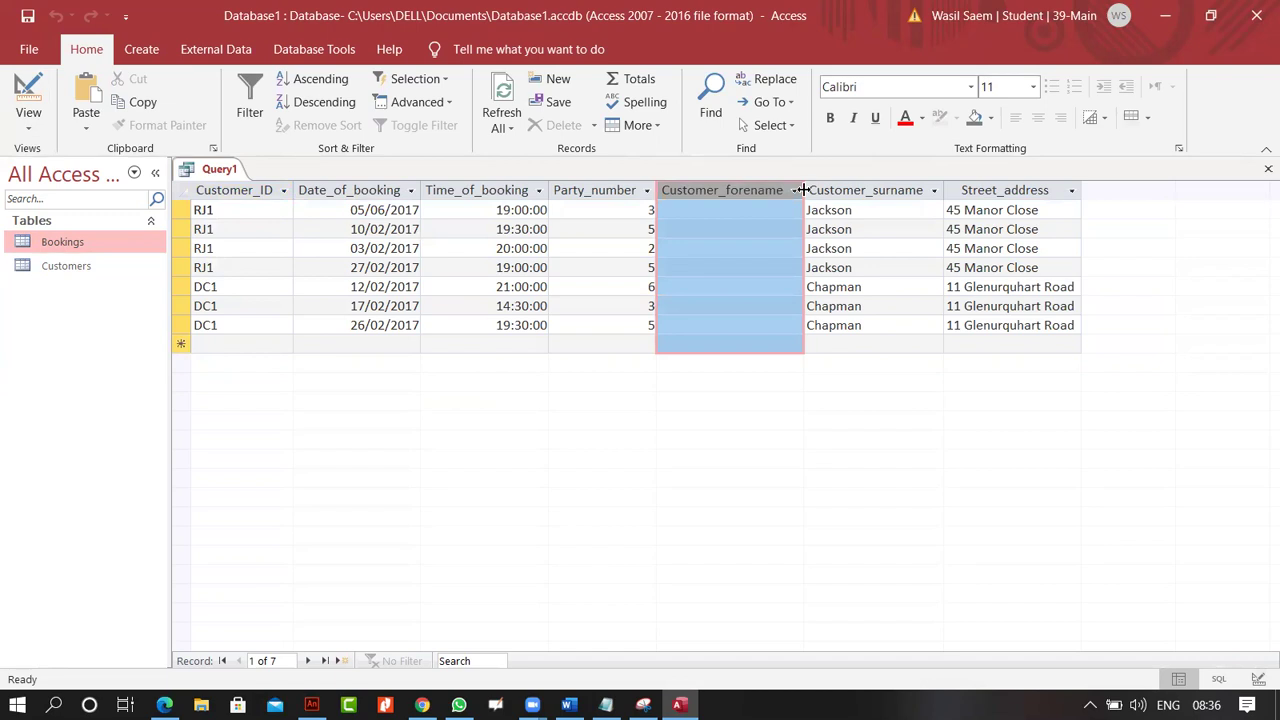
pyautogui.click(748, 212)
pyautogui.click(732, 270)
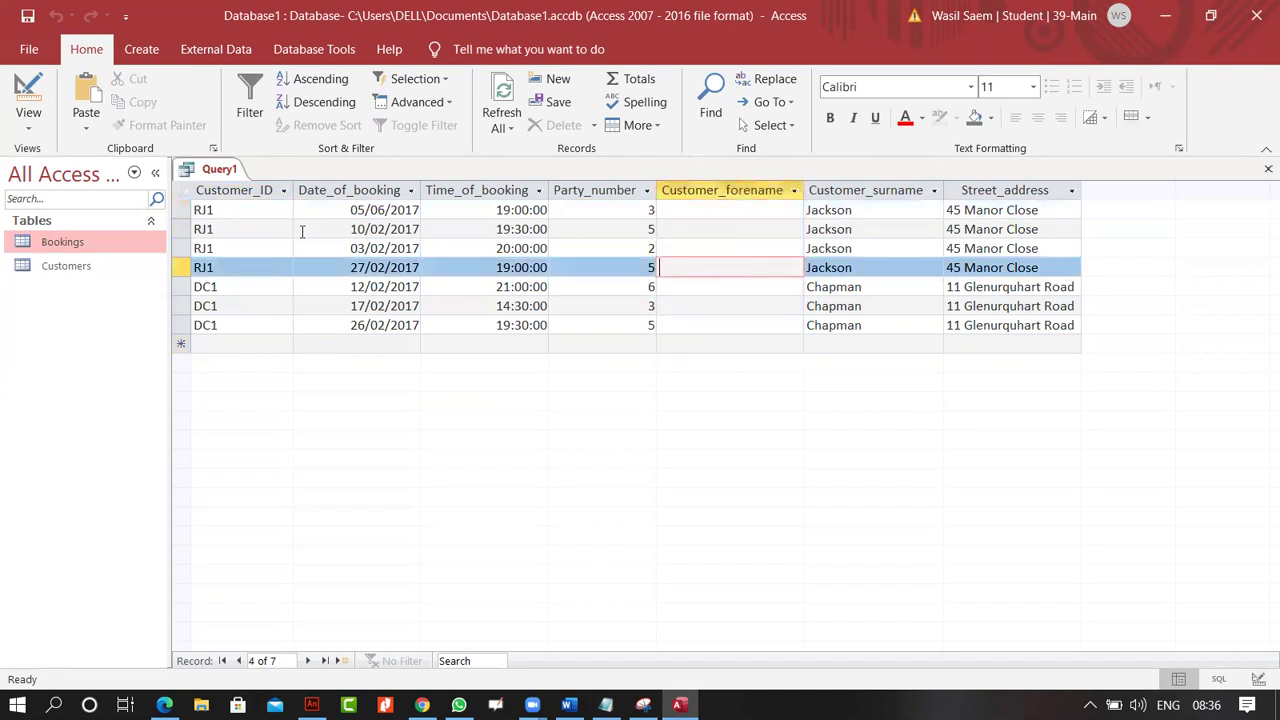
# Copy the Is Null criterion from the query design and add it in Notepad, one blank line below the wildcard notes.
pyautogui.click(28, 127)
pyautogui.click(45, 250)
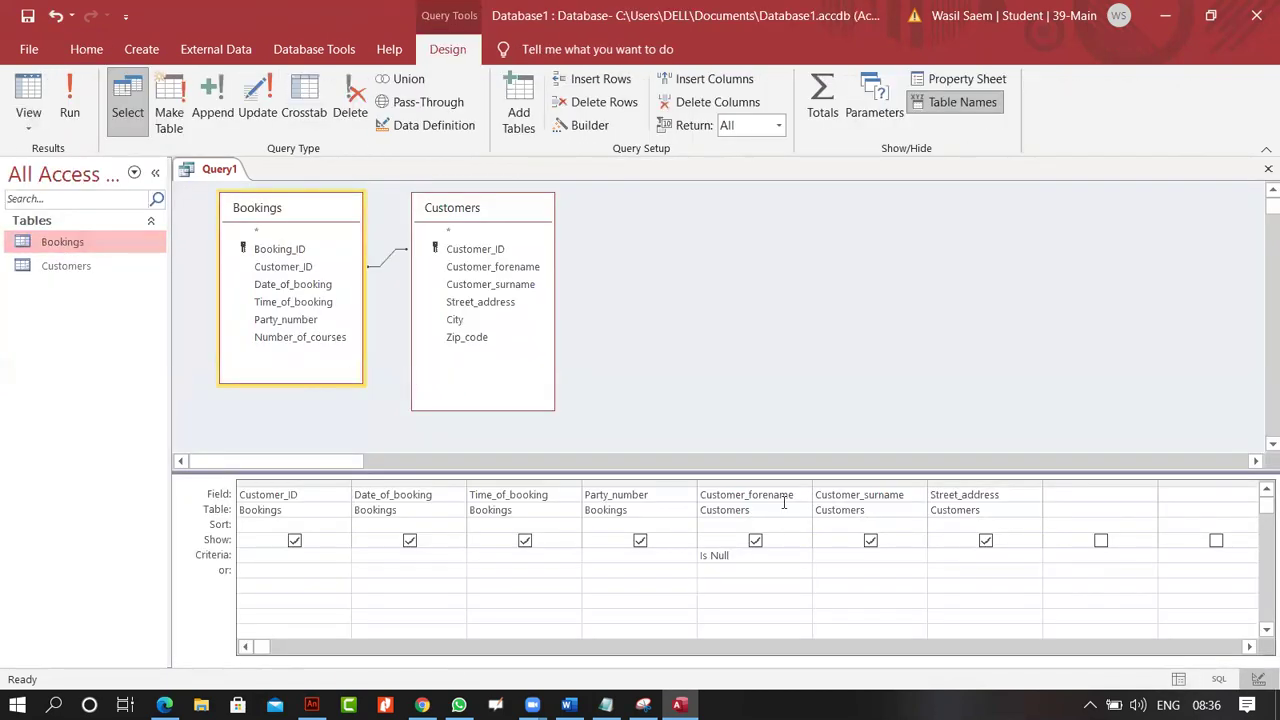
pyautogui.moveTo(740, 556); pyautogui.dragTo(603, 556)
pyautogui.hotkey('ctrl', 'c')
pyautogui.click(605, 704)
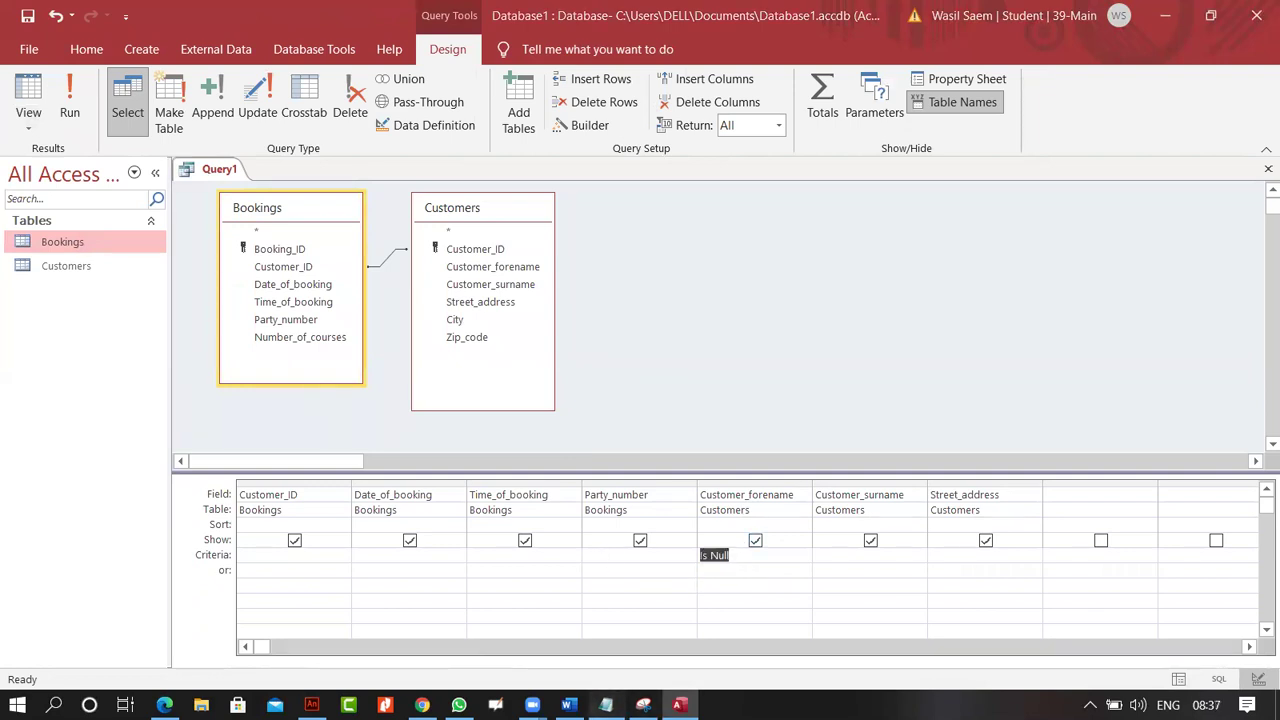
pyautogui.click(956, 571)
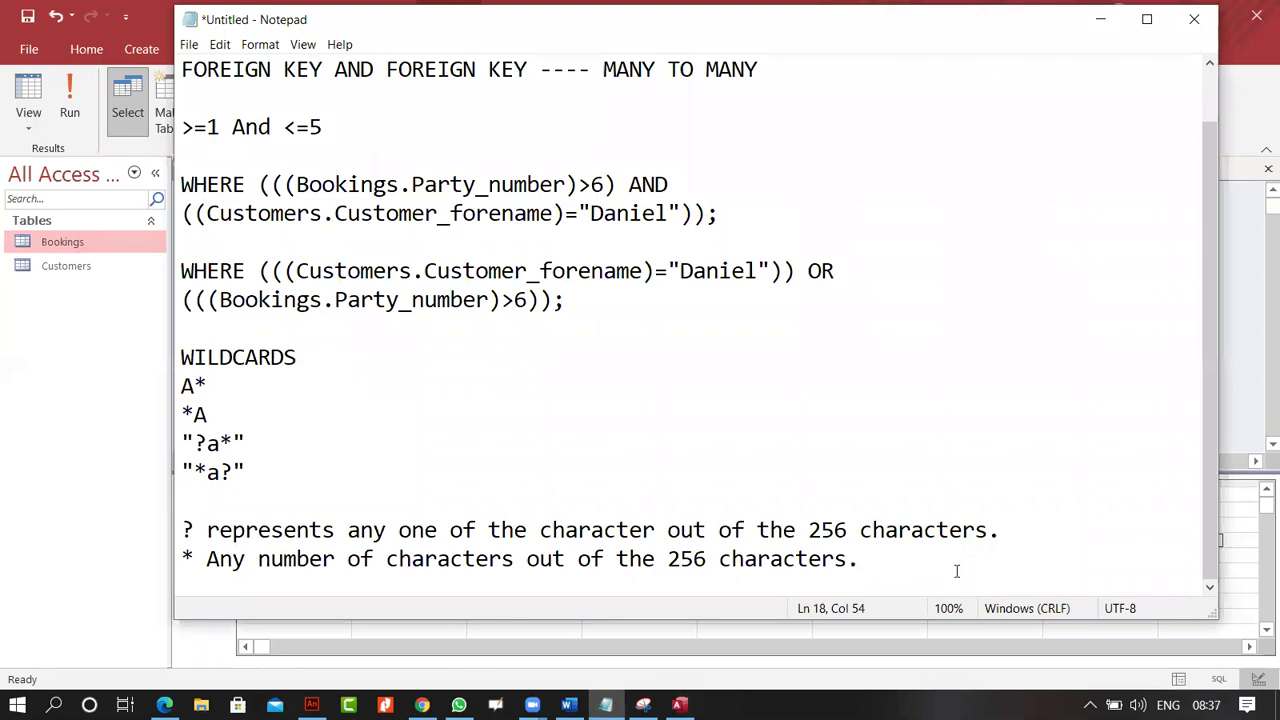
pyautogui.press('Return')
pyautogui.press('Return')
pyautogui.hotkey('ctrl', 'v')
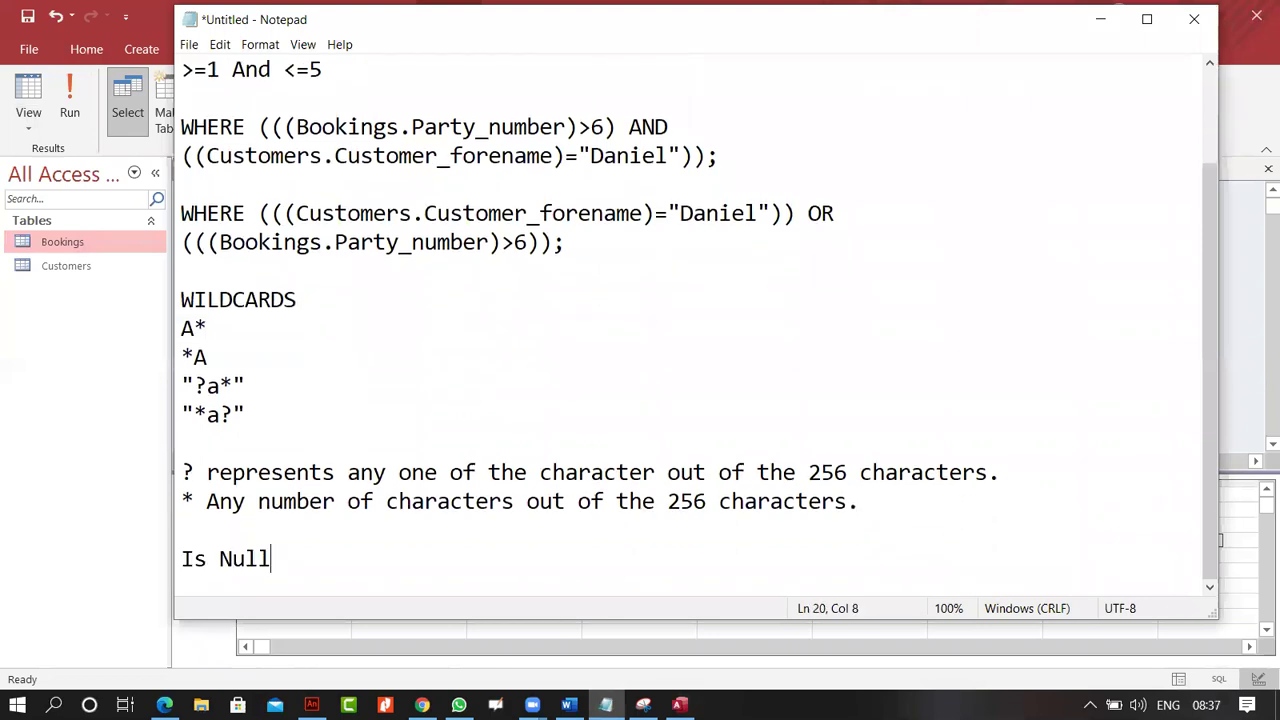
# Back in Access, change the Customer_forename criterion to Is Not Null and run the query.
pyautogui.click(101, 602)
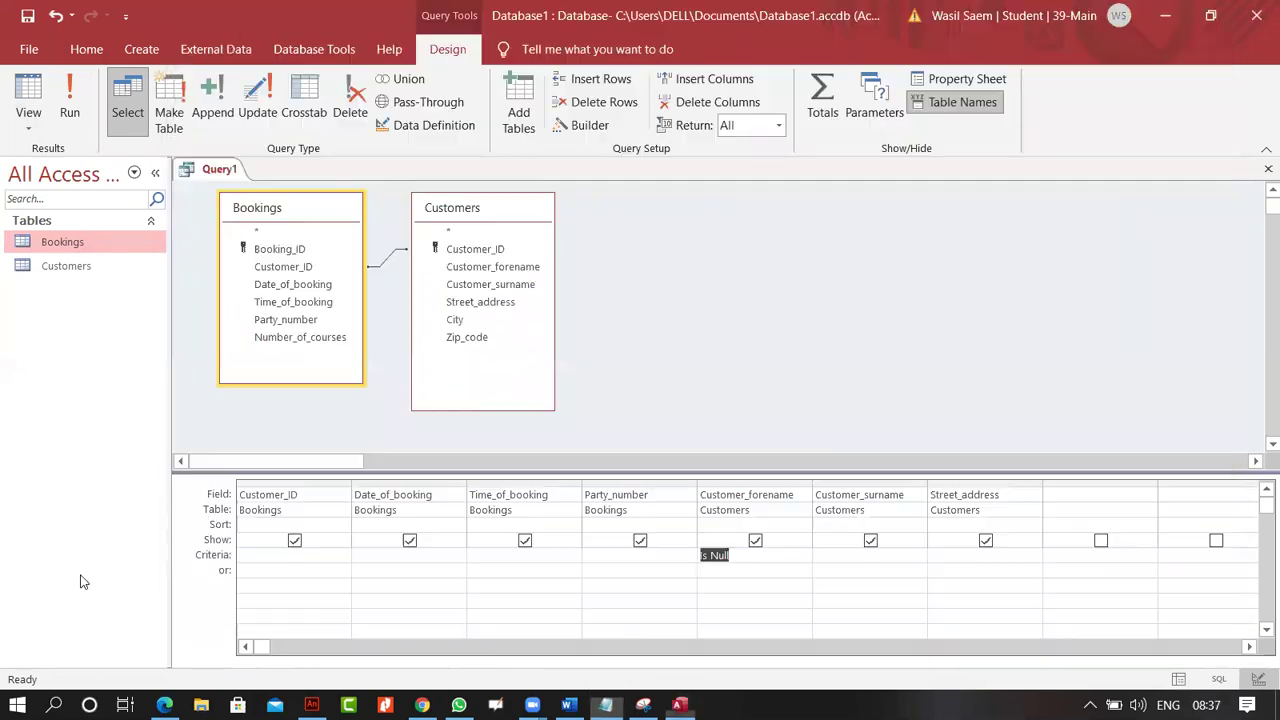
pyautogui.click(707, 563)
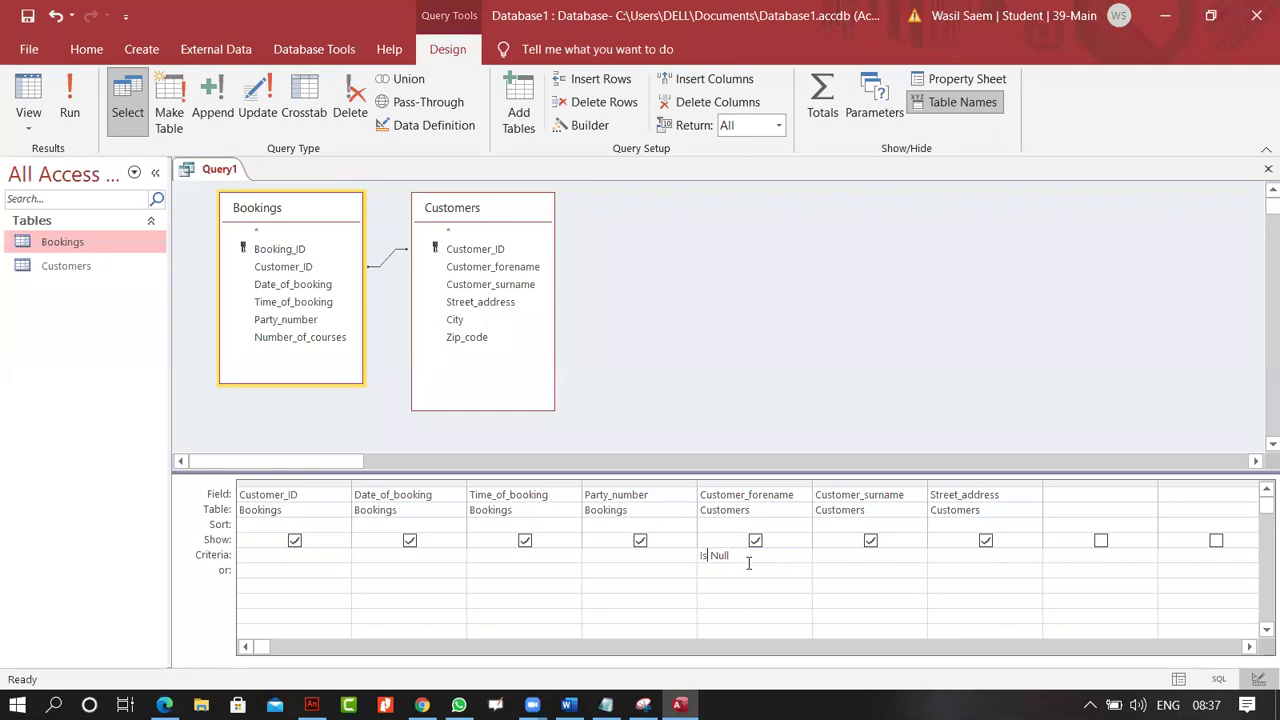
pyautogui.write('not')
pyautogui.click(69, 105)
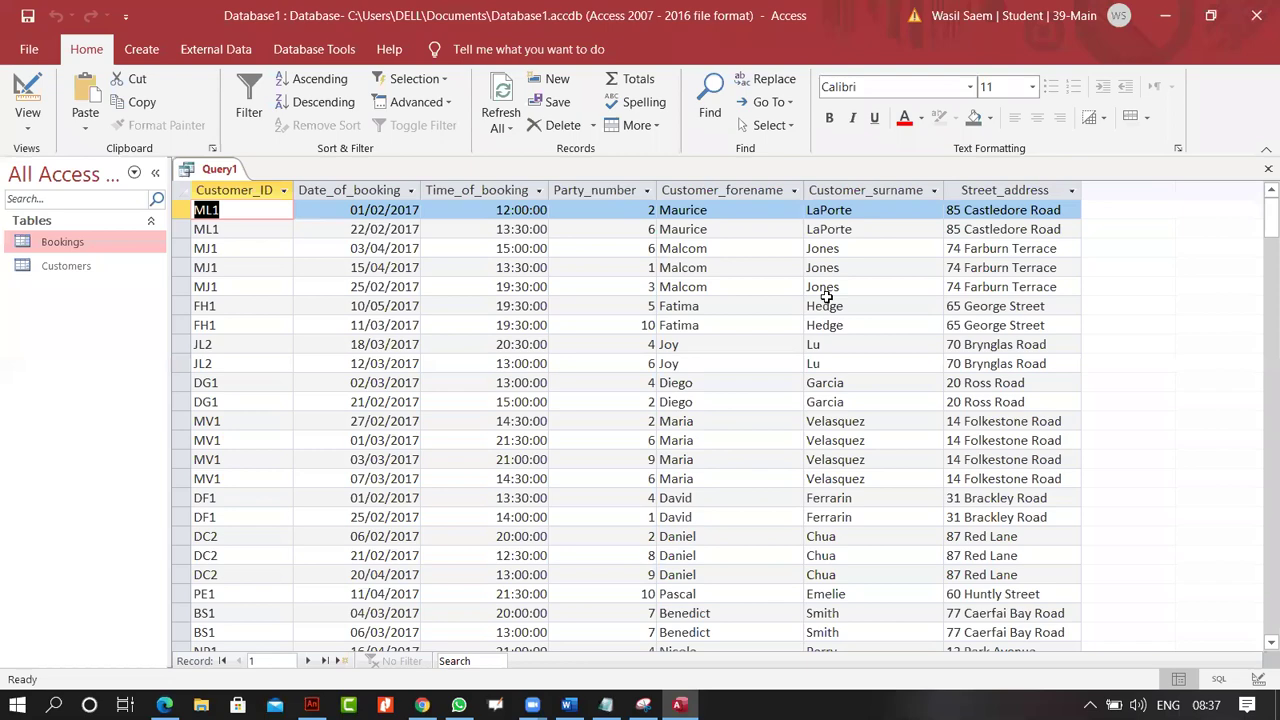
# Look through the whole Customer_forename column of the results for blank entries, and return to Design View.
pyautogui.click(726, 190)
pyautogui.scroll(-14, 723, 420)
pyautogui.scroll(9, 726, 421)
pyautogui.scroll(-12, 726, 421)
pyautogui.scroll(15, 726, 421)
pyautogui.click(27, 125)
pyautogui.click(60, 250)
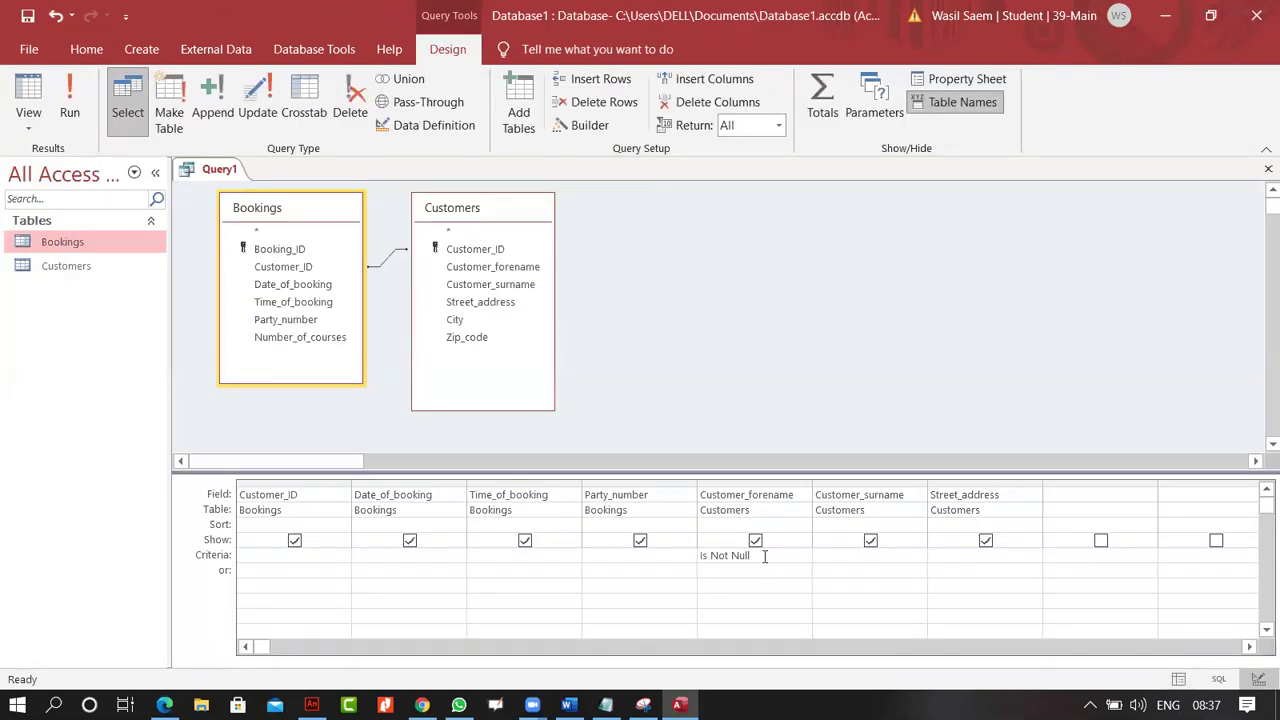
# Try to copy the Is Not Null criterion from the query design into Notepad, below the Is Null line.
pyautogui.moveTo(765, 557); pyautogui.dragTo(623, 553)
pyautogui.hotkey('alt', 'Tab')
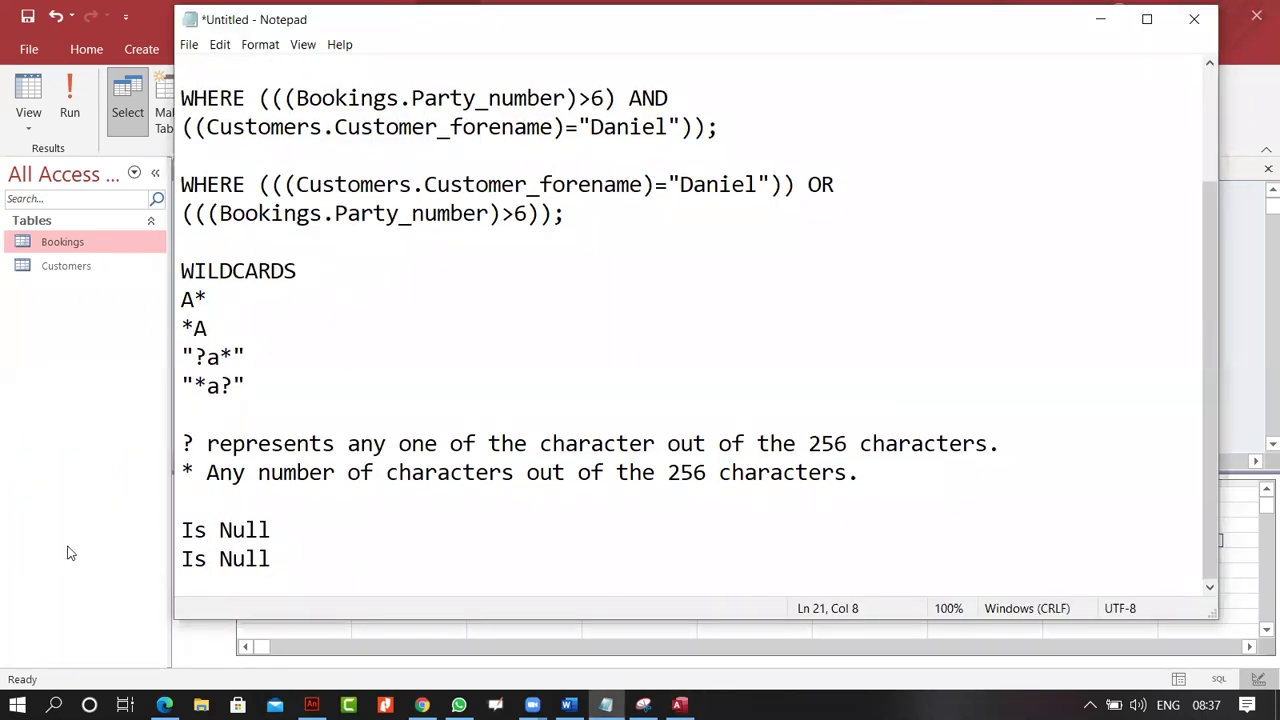
pyautogui.hotkey('alt', 'Tab')
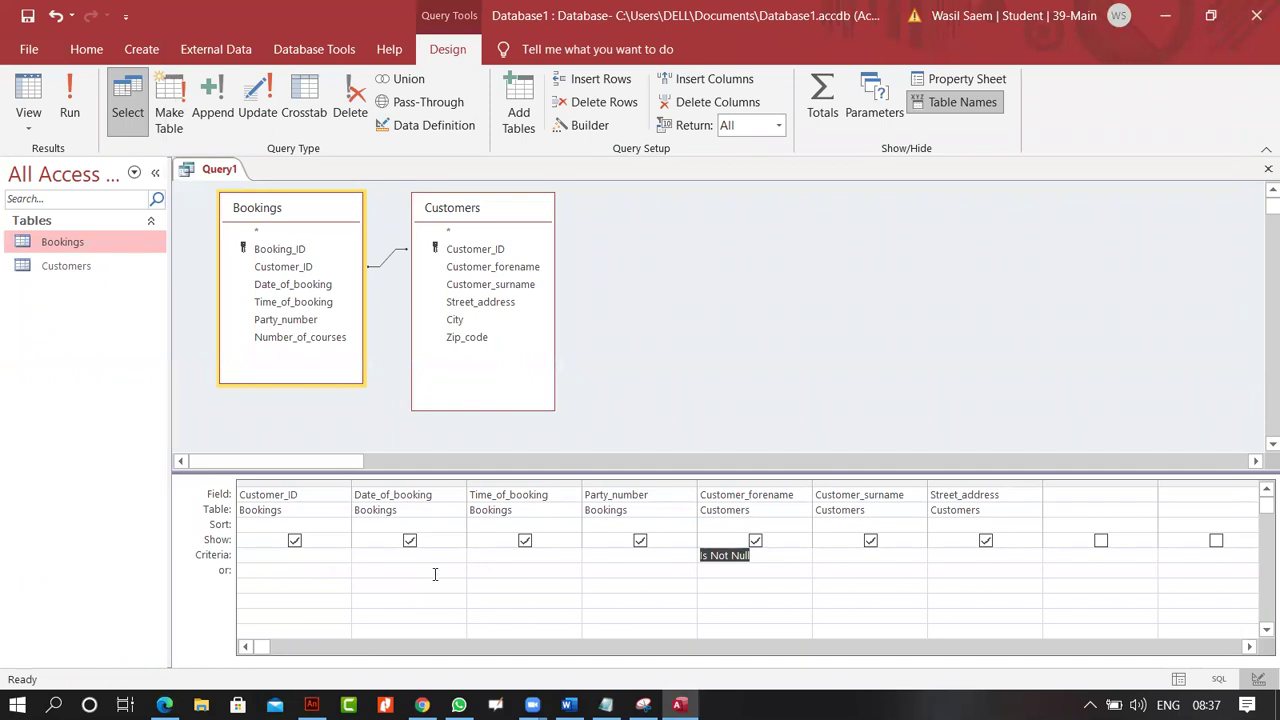
# Clear the Customer_forename criterion, run the query to look through the unfiltered records, and return to Design View.
pyautogui.click(739, 603)
pyautogui.moveTo(748, 554); pyautogui.dragTo(637, 548)
pyautogui.press('Delete')
pyautogui.click(70, 110)
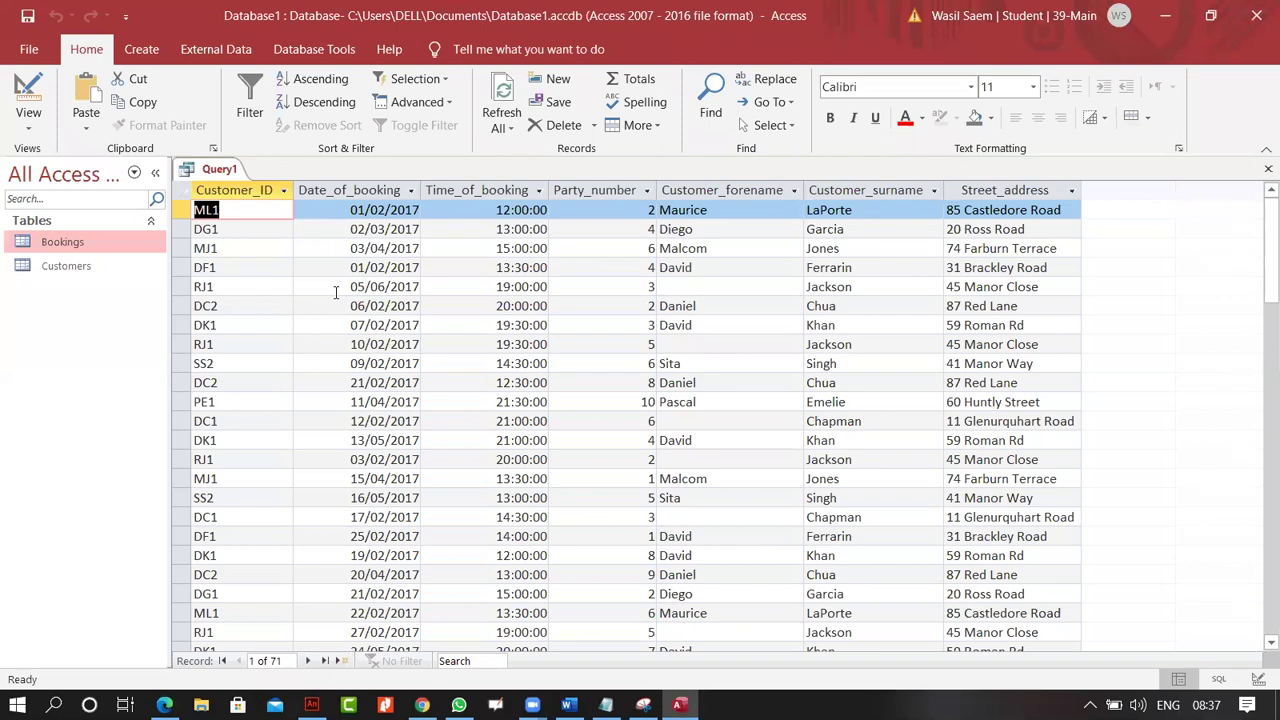
pyautogui.scroll(-10, 322, 296)
pyautogui.click(28, 125)
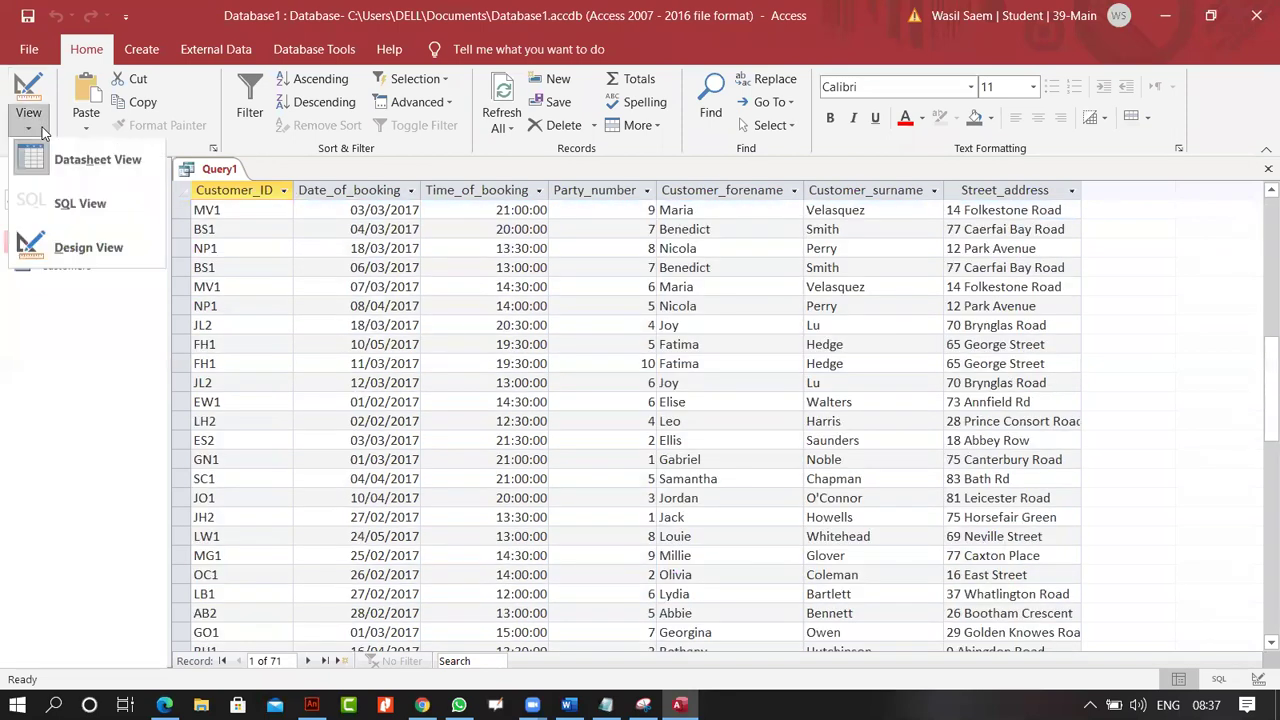
pyautogui.click(88, 251)
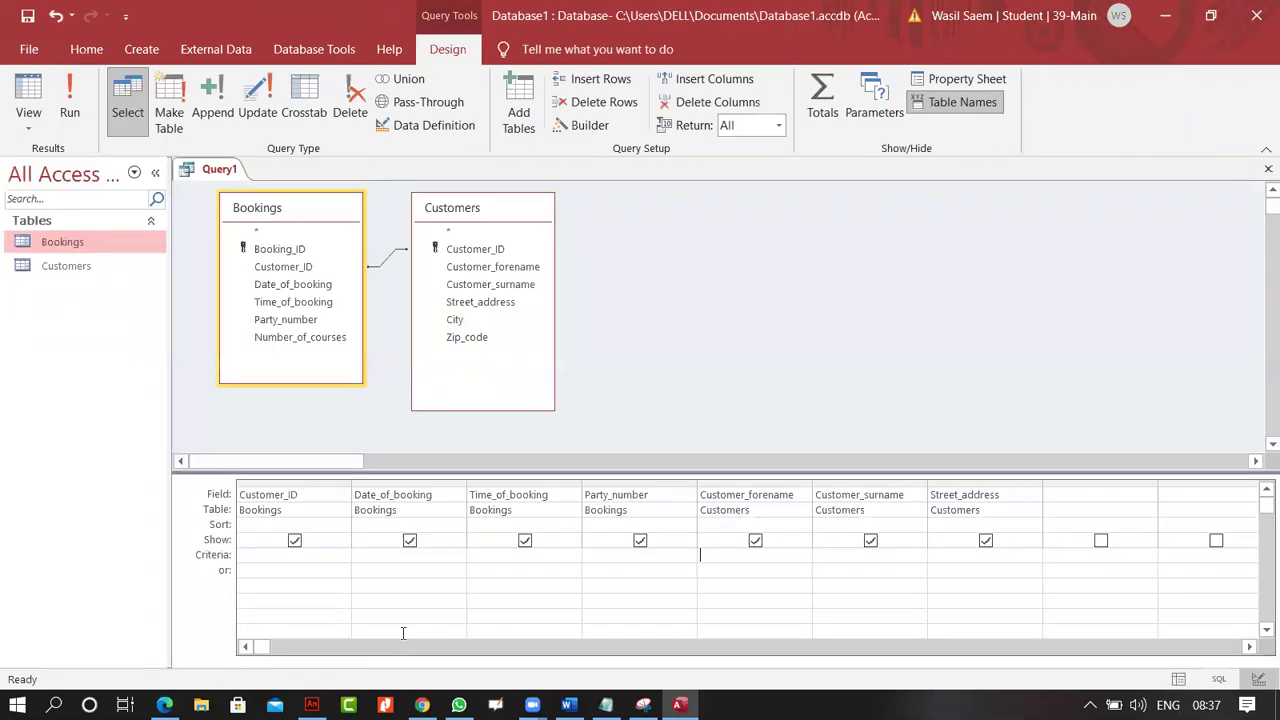
# Set the Date_of_booking criterion to >=03/04/2017 and <=07/07/2017, then run the query and check the date column.
pyautogui.click(392, 558)
pyautogui.write('>')
pyautogui.write('=03')
pyautogui.write('/')
pyautogui.write('0')
pyautogui.write('7/2017 a')
pyautogui.write('nd ')
pyautogui.write('<')
pyautogui.write('=')
pyautogui.write('07/')
pyautogui.write('07')
pyautogui.write('/2017')
pyautogui.click(394, 571)
pyautogui.click(68, 95)
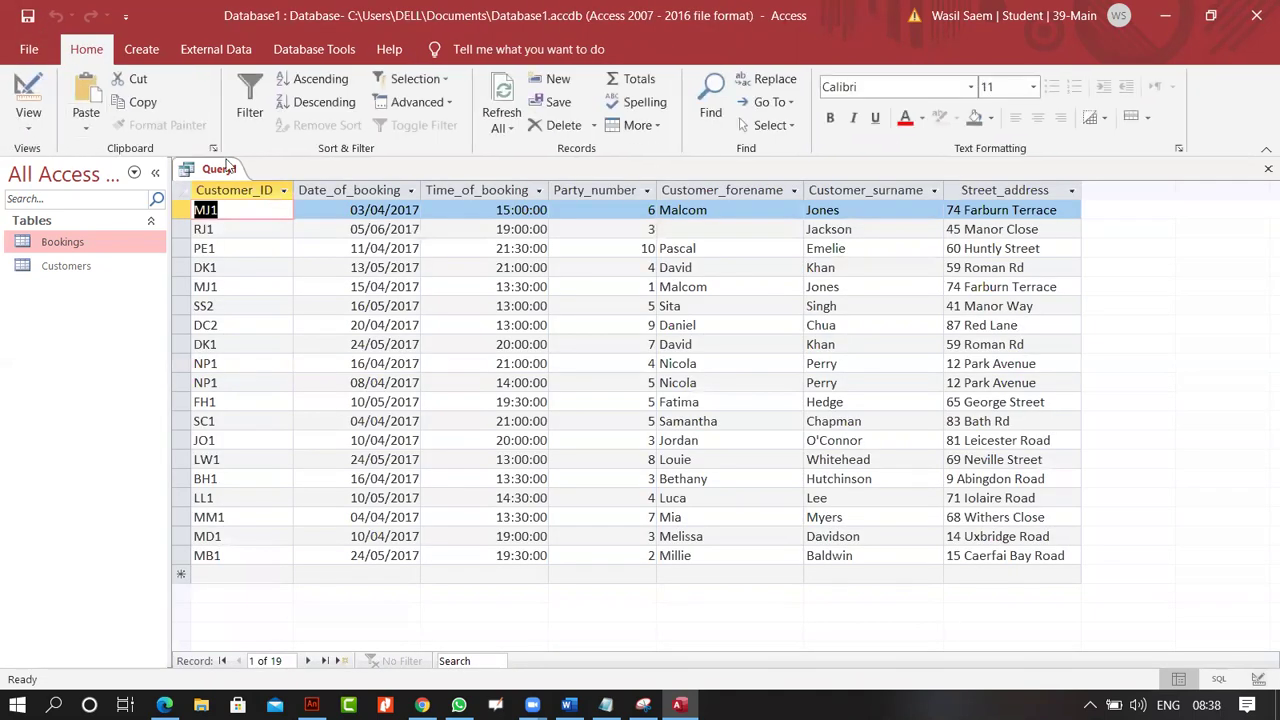
pyautogui.click(352, 190)
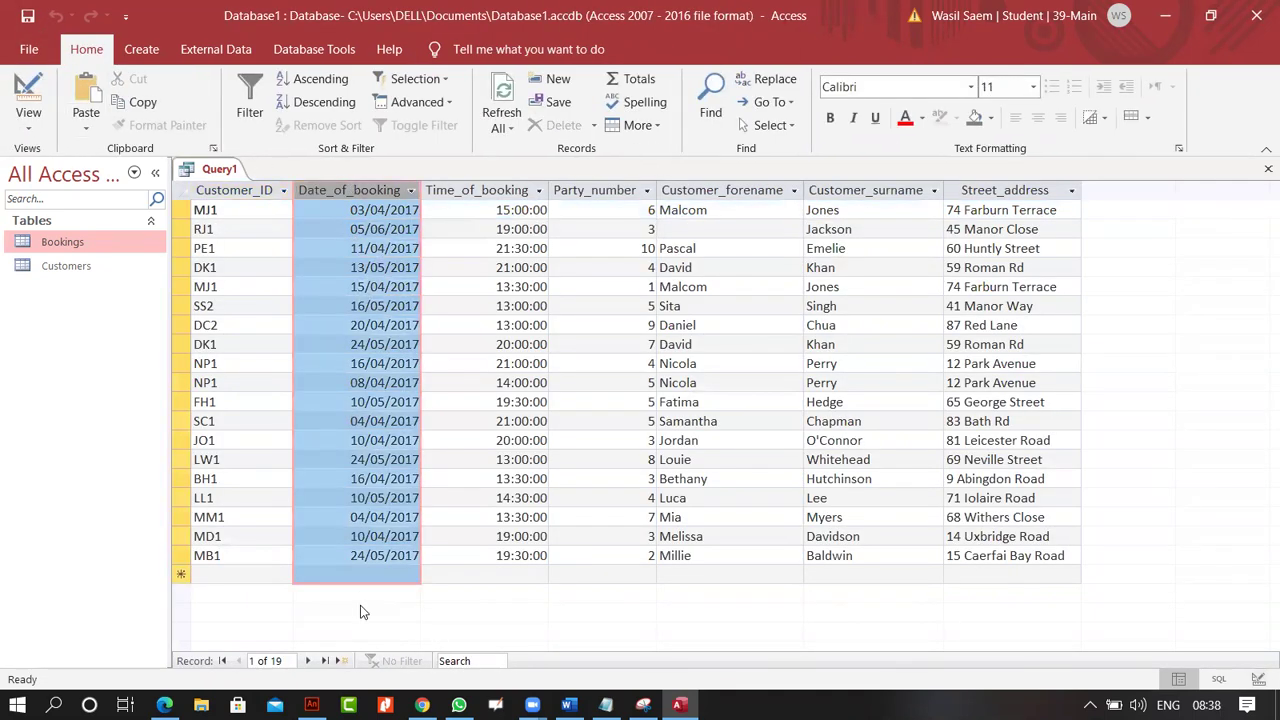
# In Design View, fit the Date_of_booking column to its criterion and remove the # signs around both dates.
pyautogui.click(28, 122)
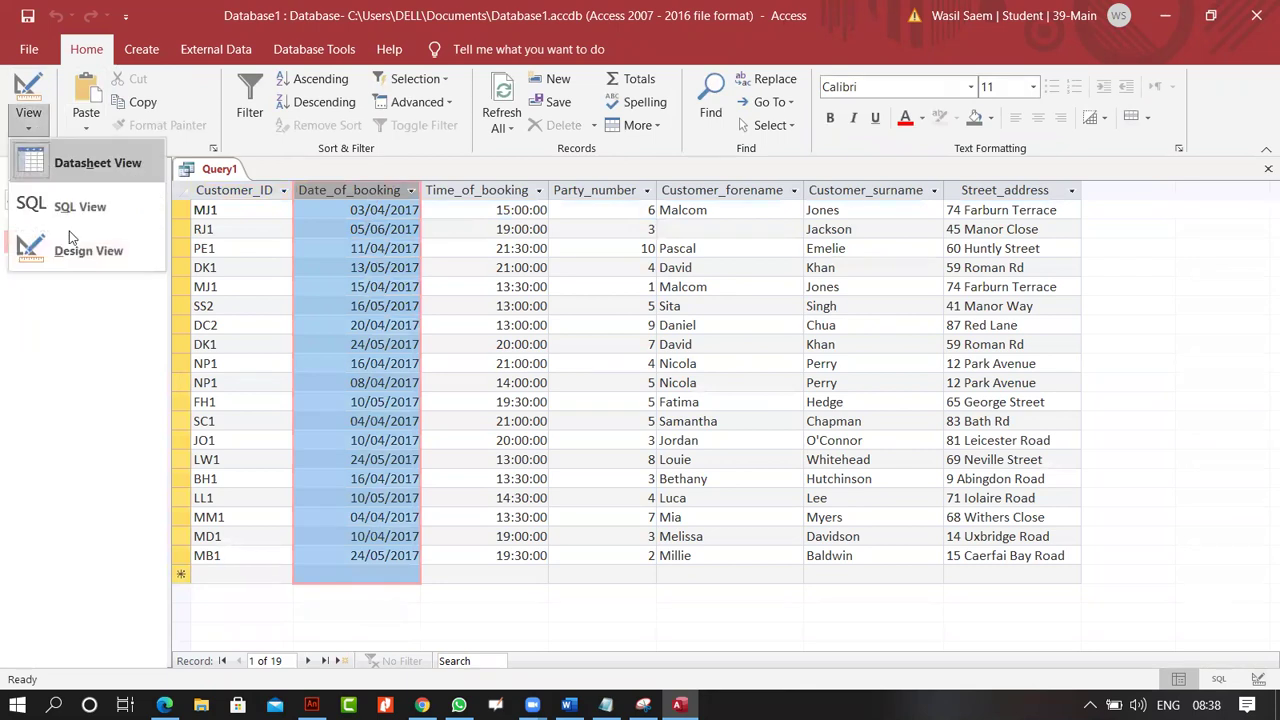
pyautogui.click(77, 240)
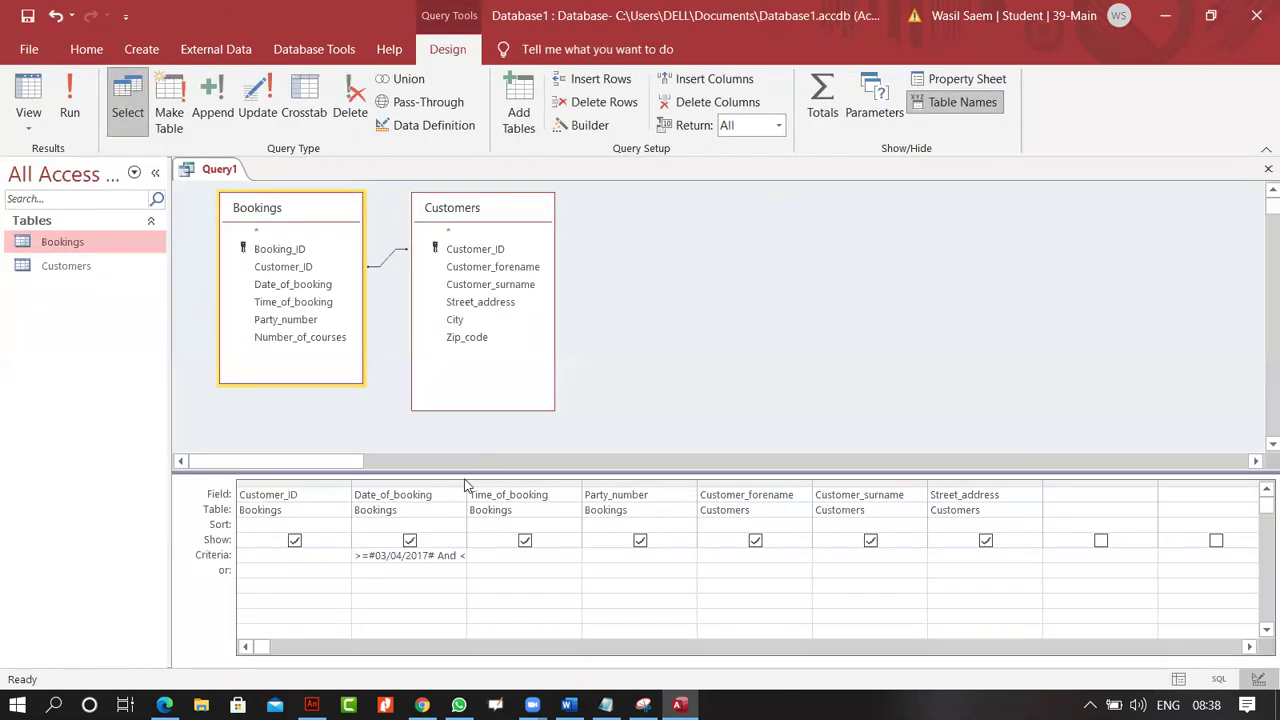
pyautogui.doubleClick(466, 482)
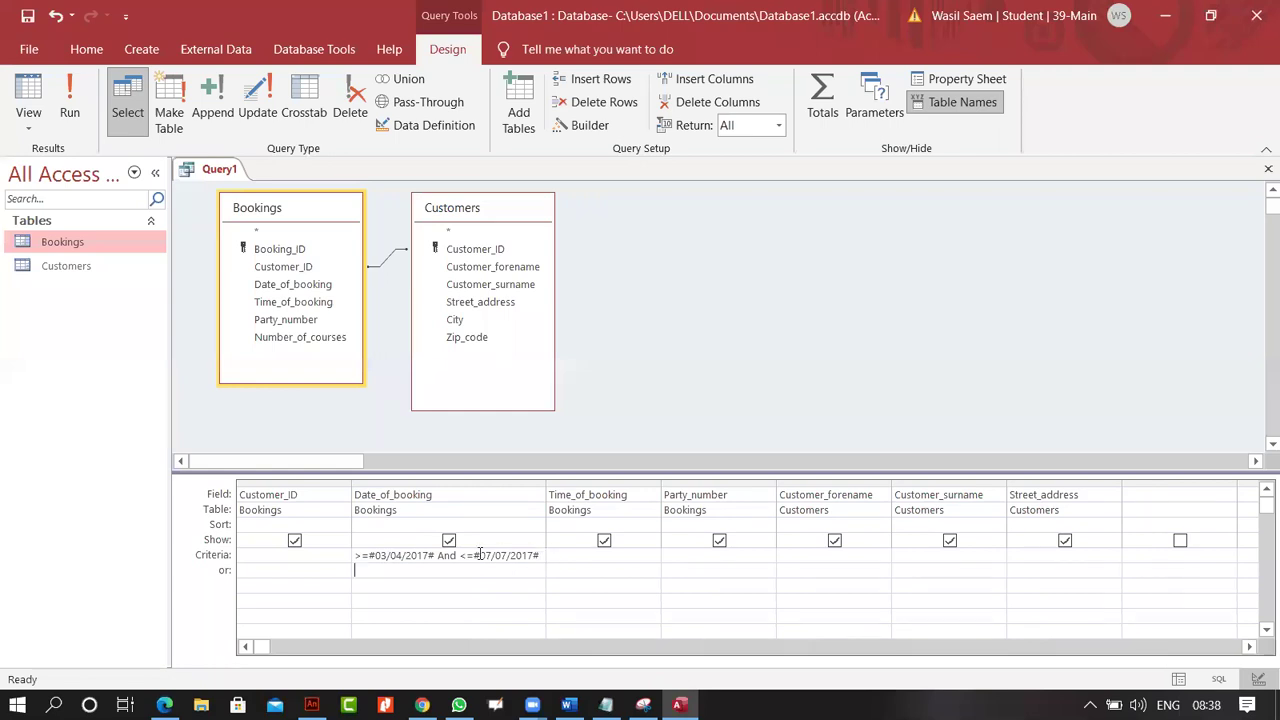
pyautogui.press('BackSpace')
pyautogui.click(540, 554)
pyautogui.press('BackSpace')
pyautogui.click(437, 555)
pyautogui.press('BackSpace')
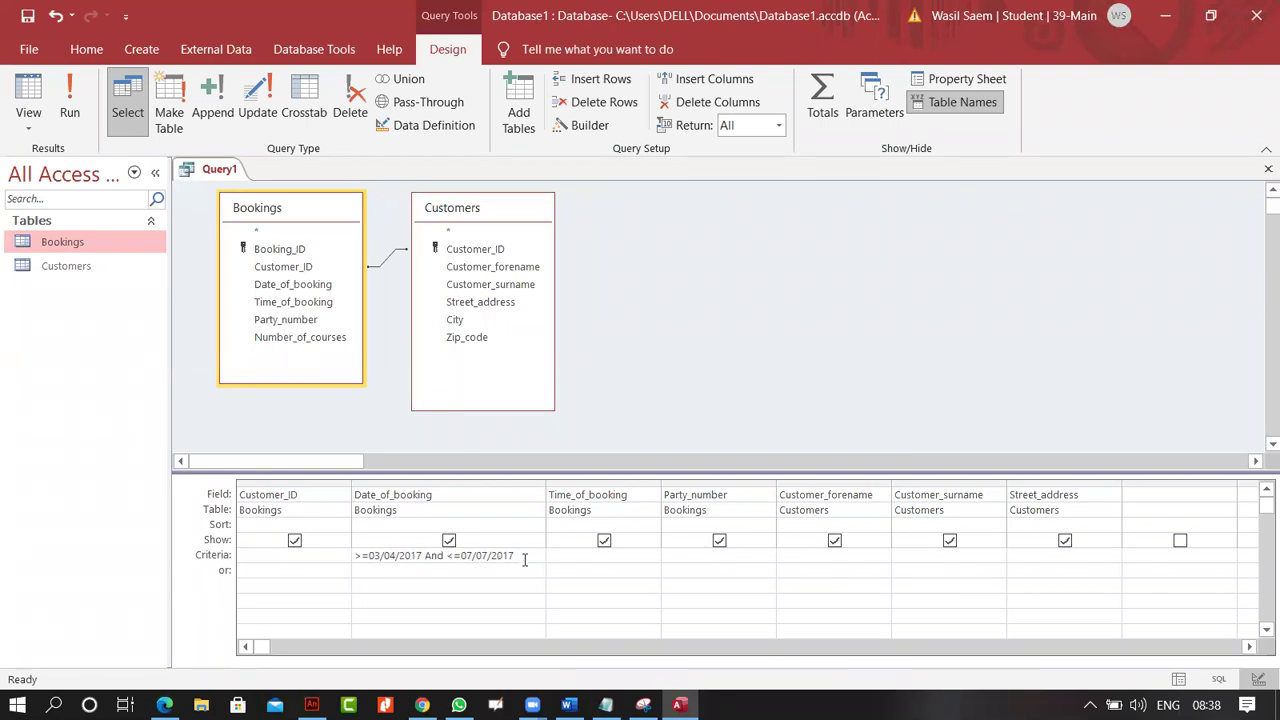
# Copy the Date_of_booking criterion into Notepad, one blank line below the Is Null lines.
pyautogui.moveTo(524, 560); pyautogui.dragTo(314, 557)
pyautogui.hotkey('ctrl', 'c')
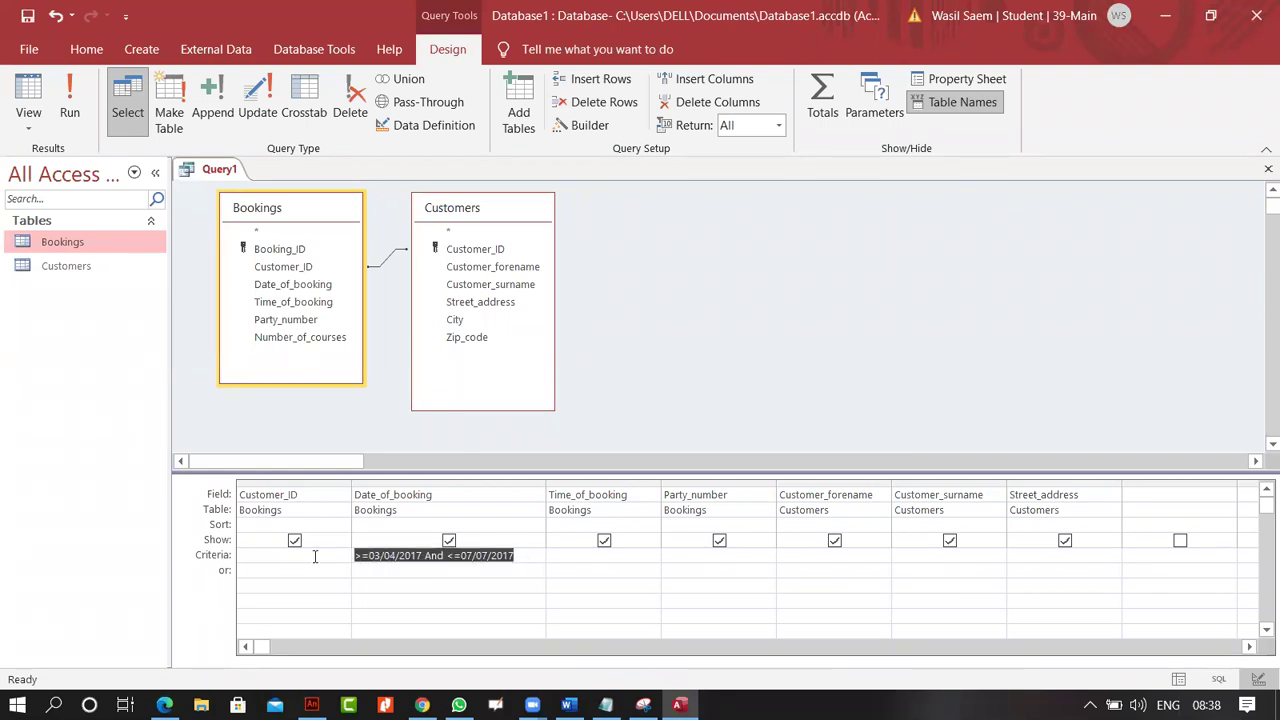
pyautogui.click(605, 705)
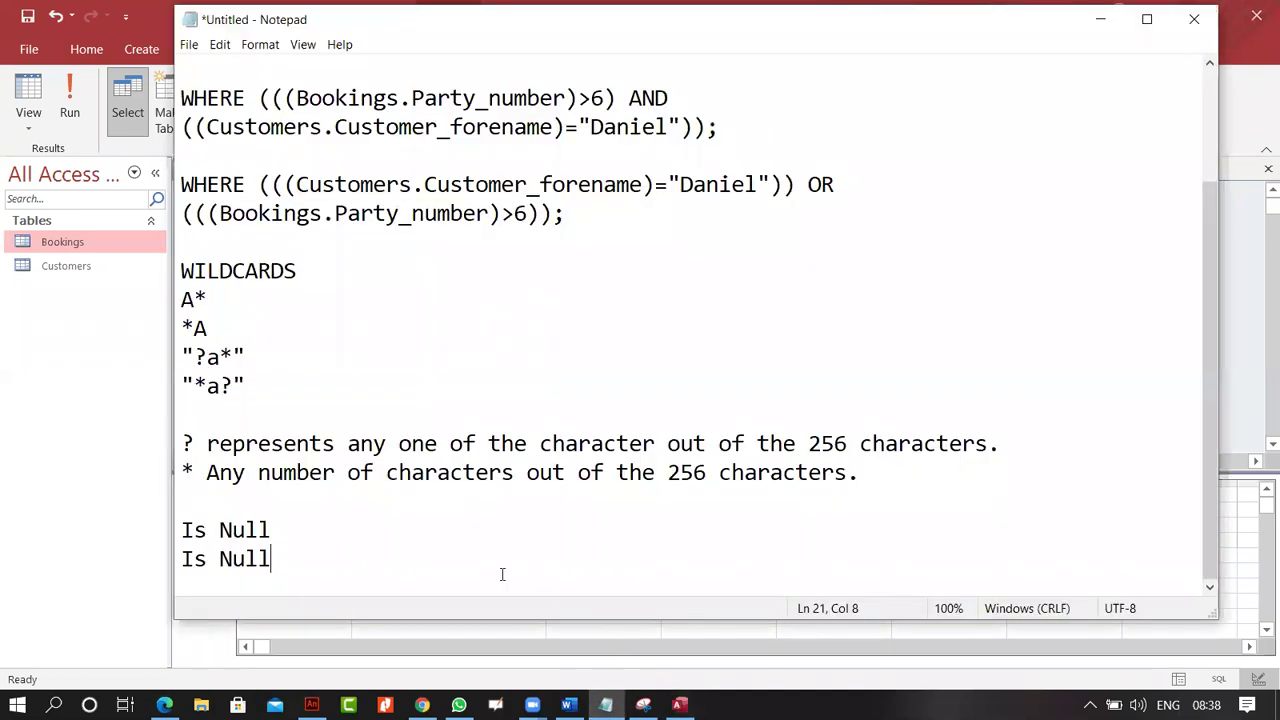
pyautogui.press('Return')
pyautogui.press('Return')
pyautogui.hotkey('ctrl', 'v')
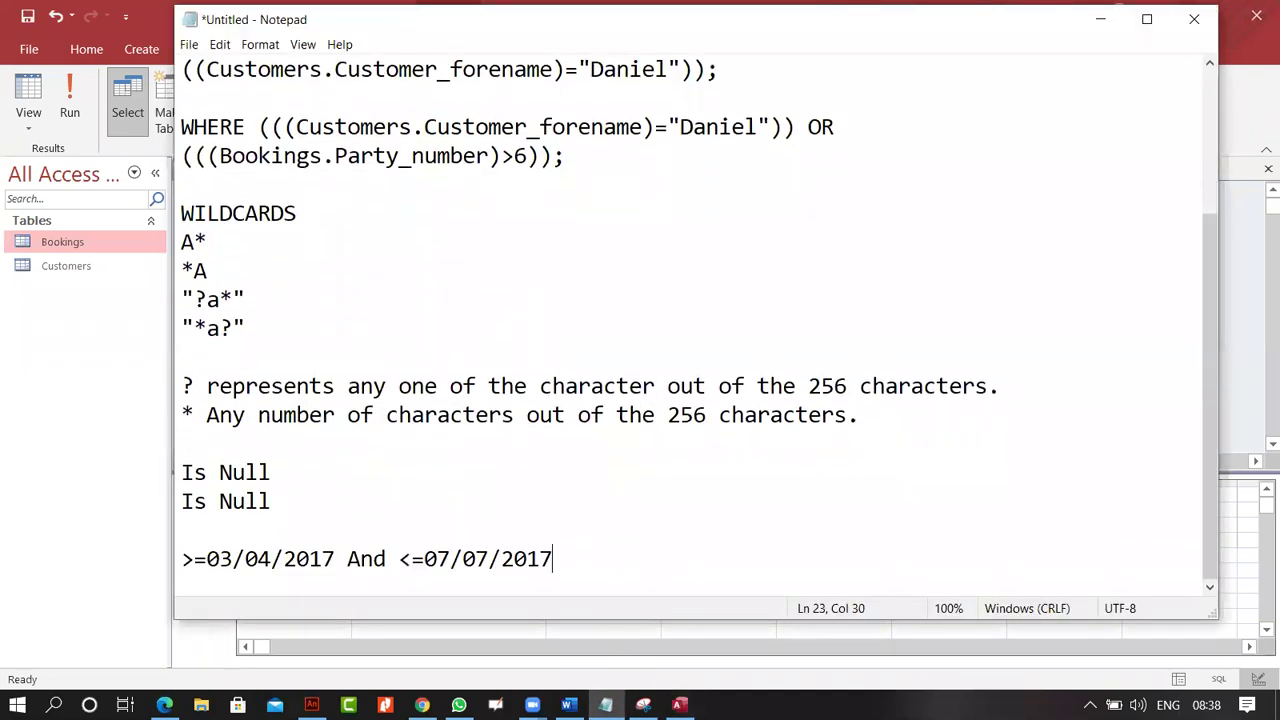
# Add the line "between 03/04/2017 and 07/07/2017" directly below the date range criterion in Notepad.
pyautogui.press('Return')
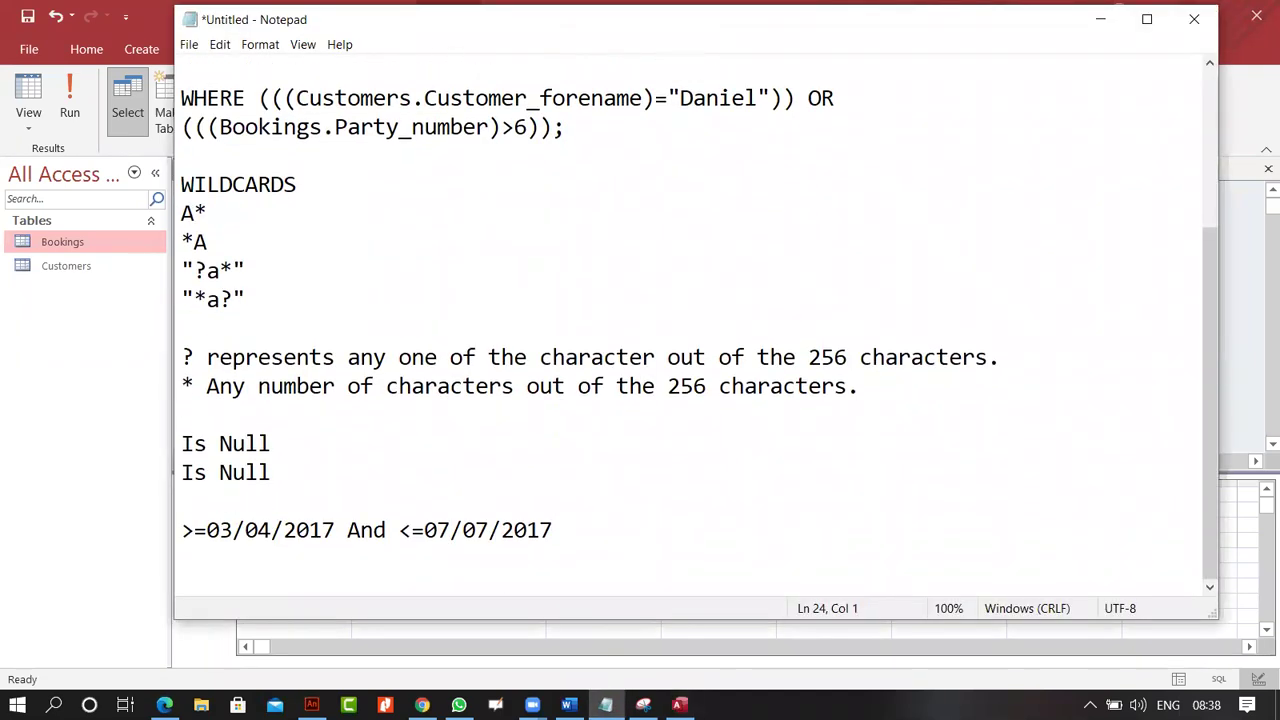
pyautogui.write('between 03')
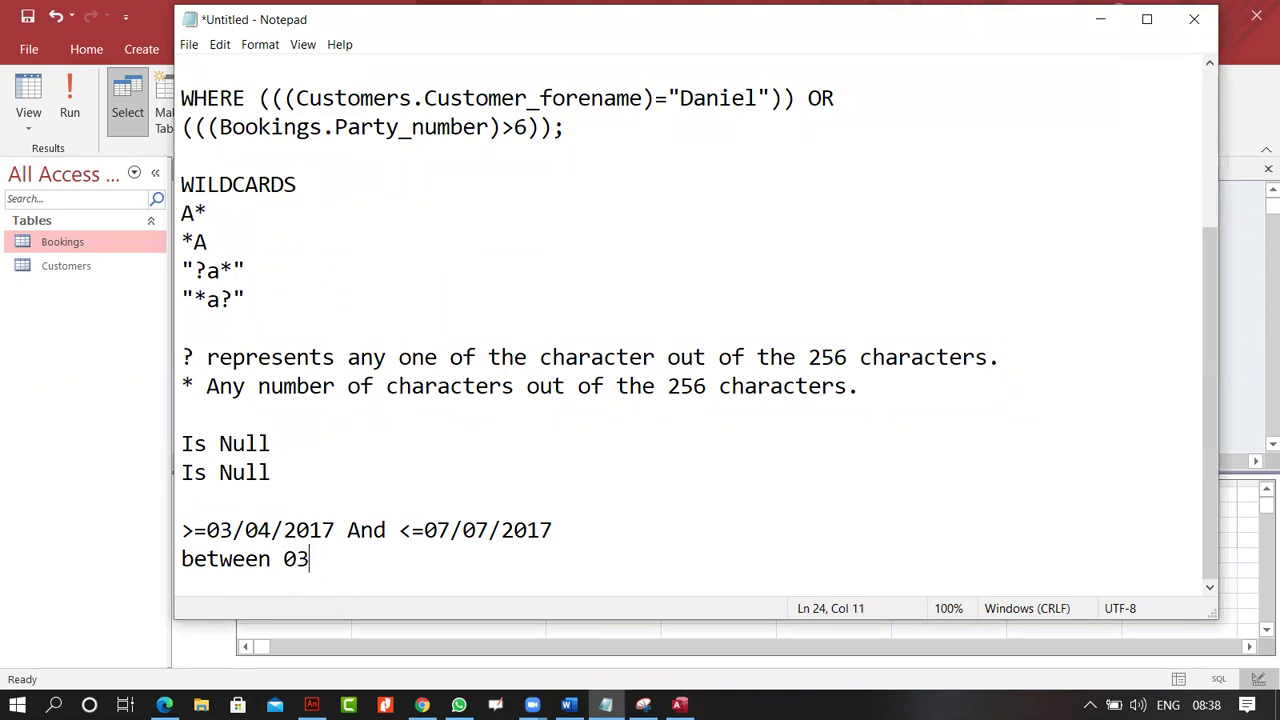
pyautogui.write('/04/201')
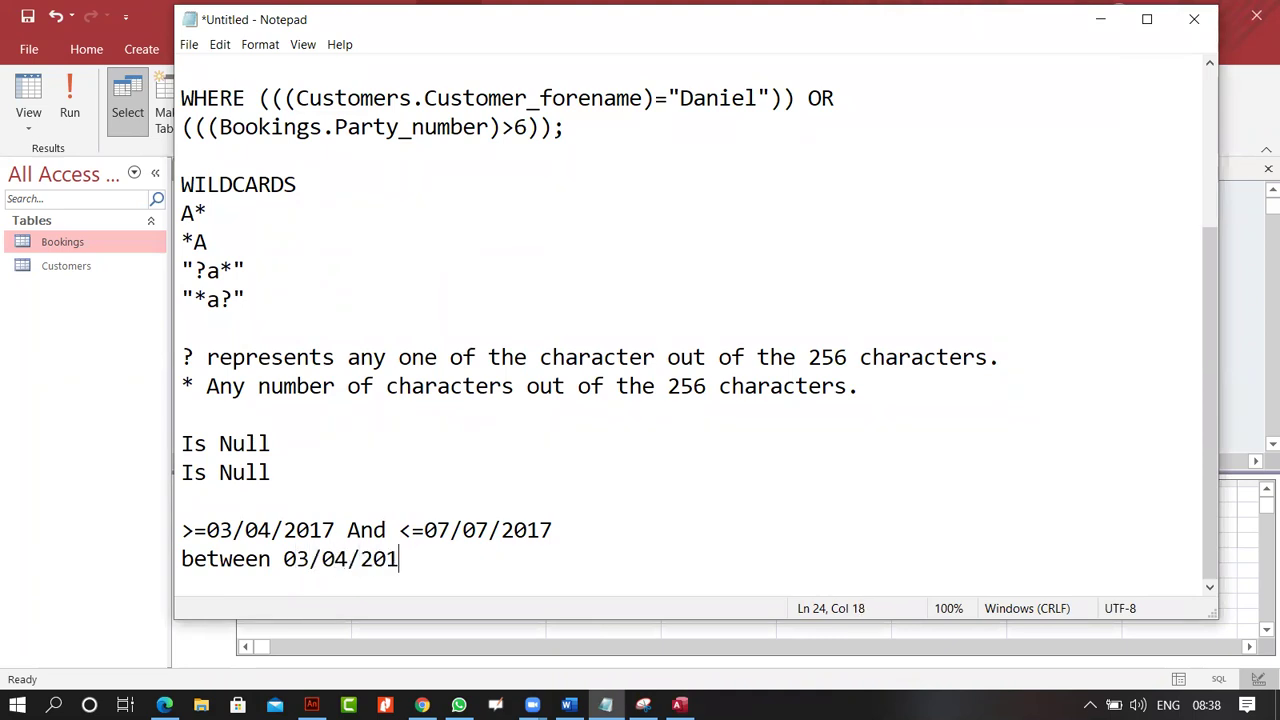
pyautogui.write('7 and 07')
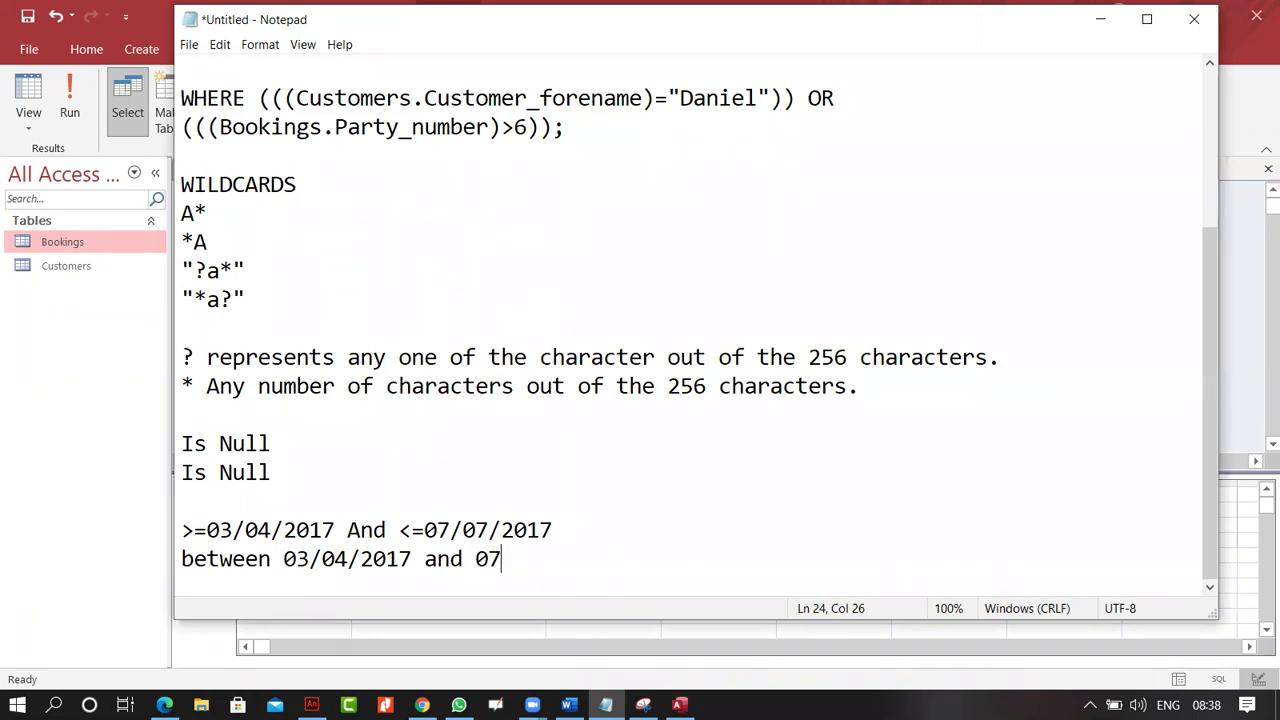
pyautogui.write('/07/2017')
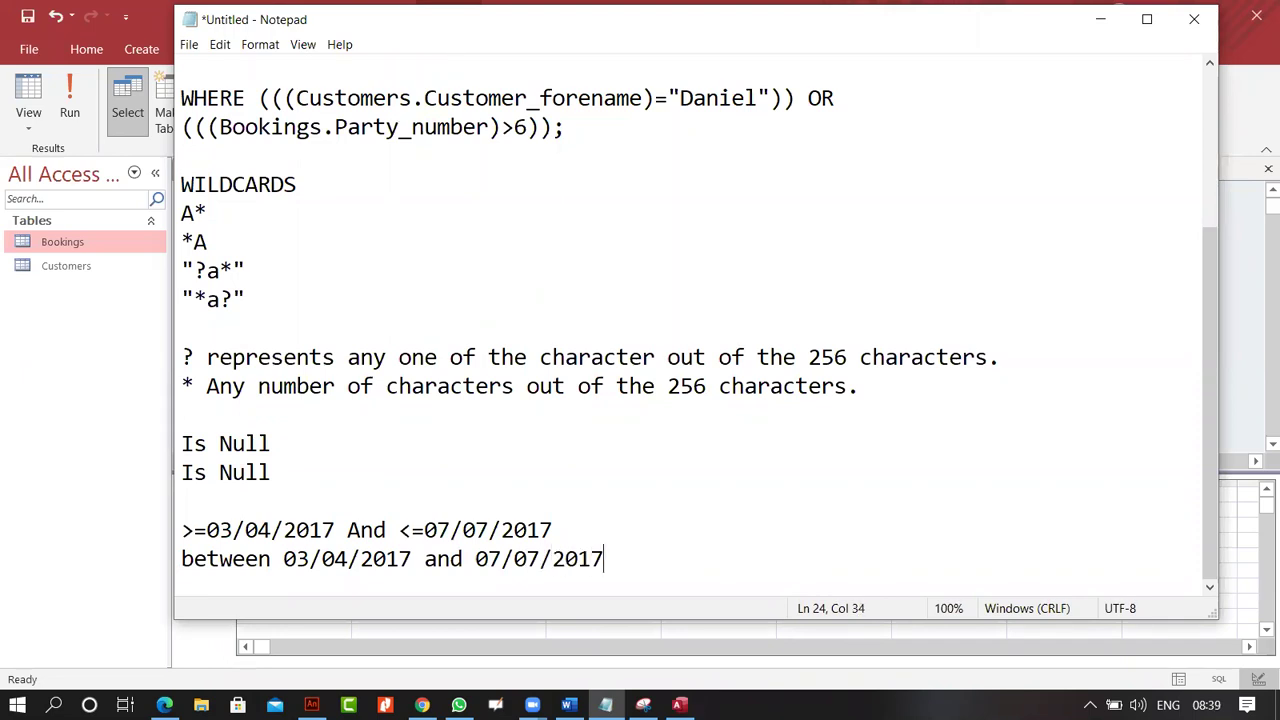
# Replace the Date_of_booking criterion in Access with the between line copied from Notepad, run the query and return to Design View.
pyautogui.moveTo(626, 556); pyautogui.dragTo(6, 560)
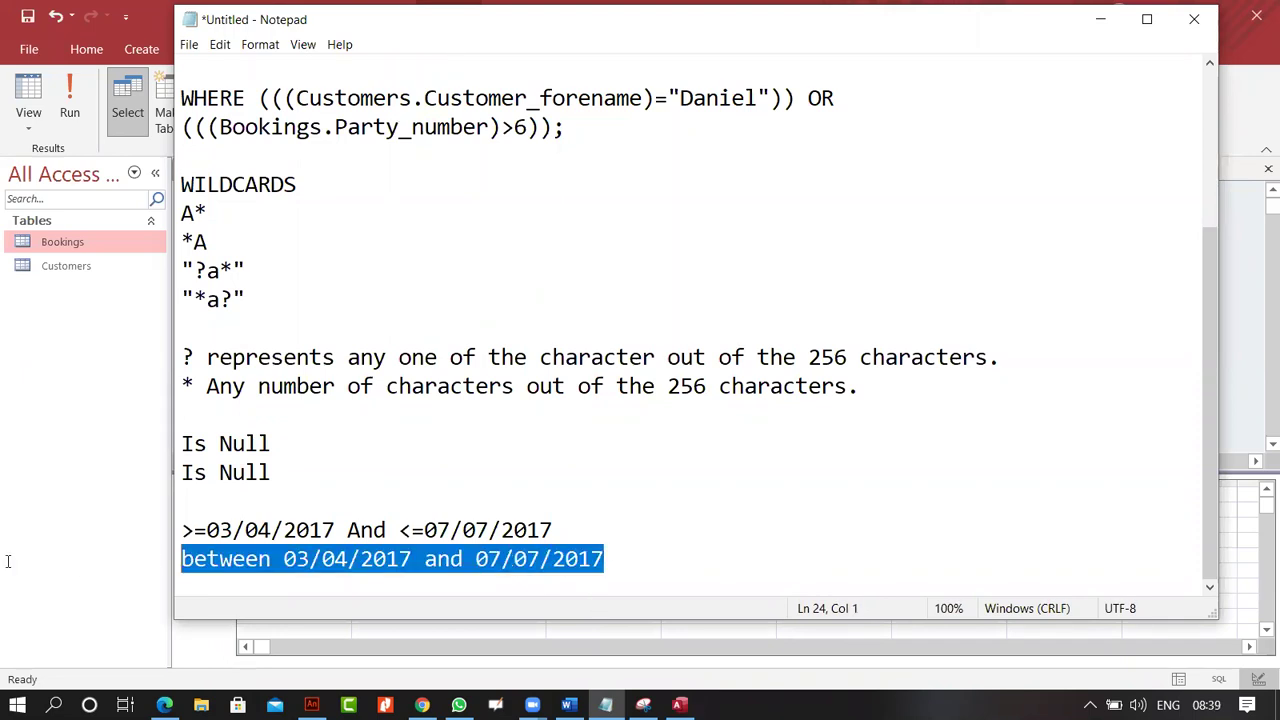
pyautogui.hotkey('ctrl', 'c')
pyautogui.hotkey('alt', 'Tab')
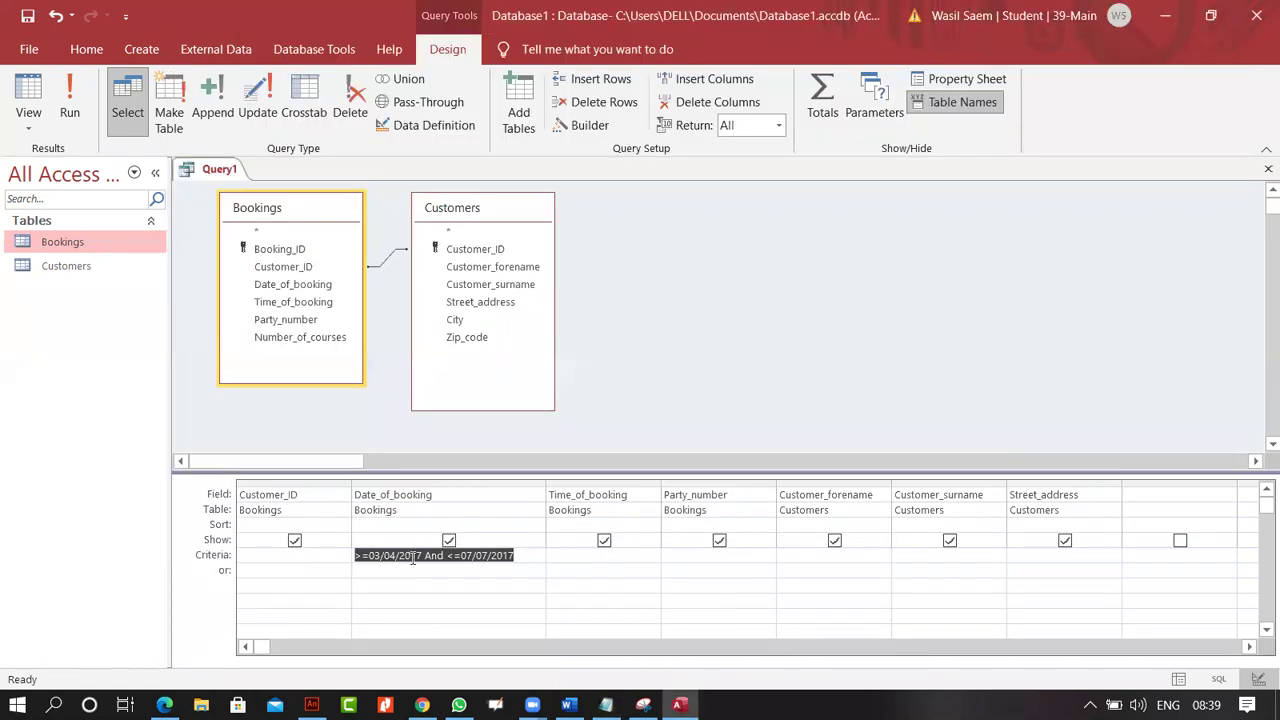
pyautogui.hotkey('ctrl', 'v')
pyautogui.click(475, 556)
pyautogui.click(69, 100)
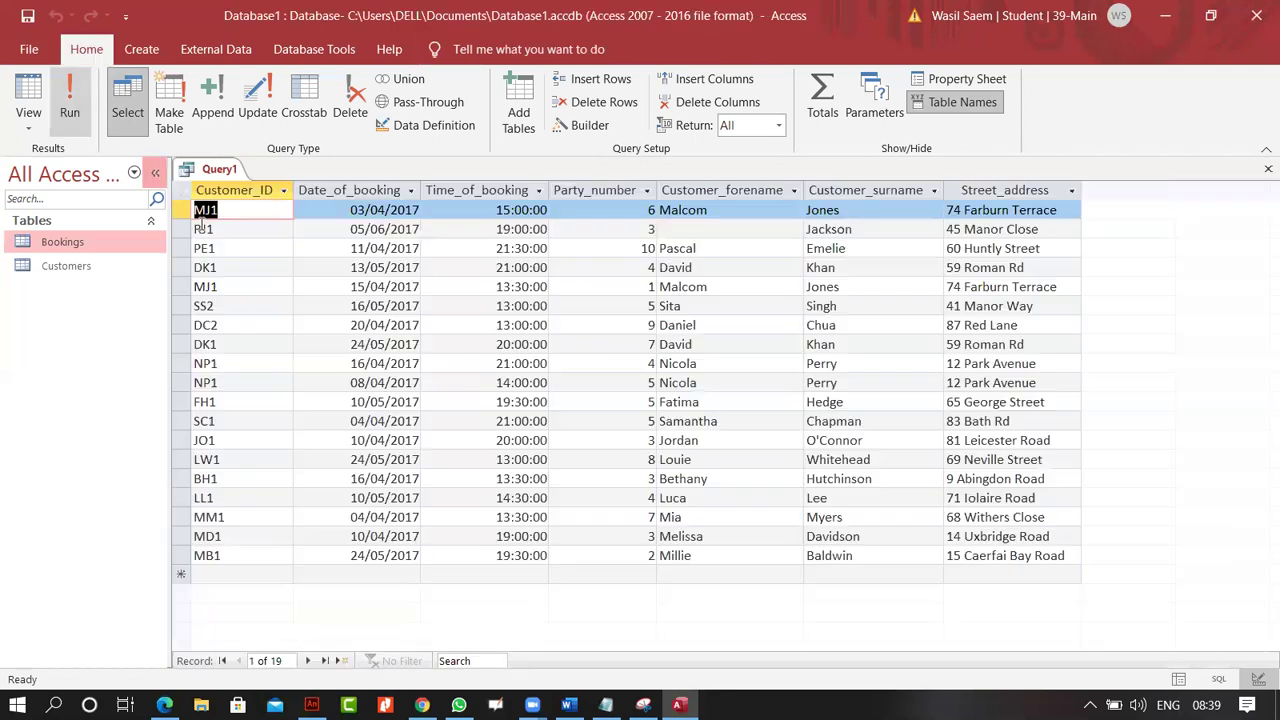
pyautogui.click(28, 118)
pyautogui.click(80, 250)
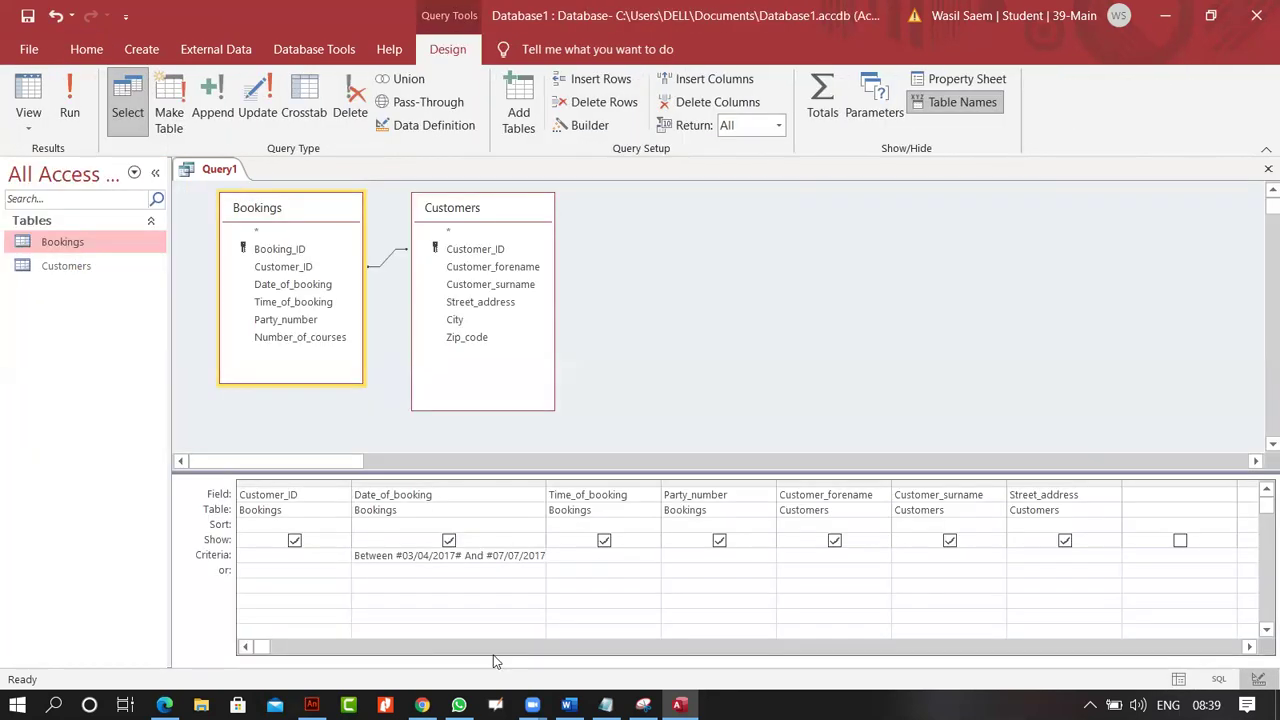
# In Notepad, compare the operators and dates of the >= And <= criterion with those of the between line.
pyautogui.click(605, 705)
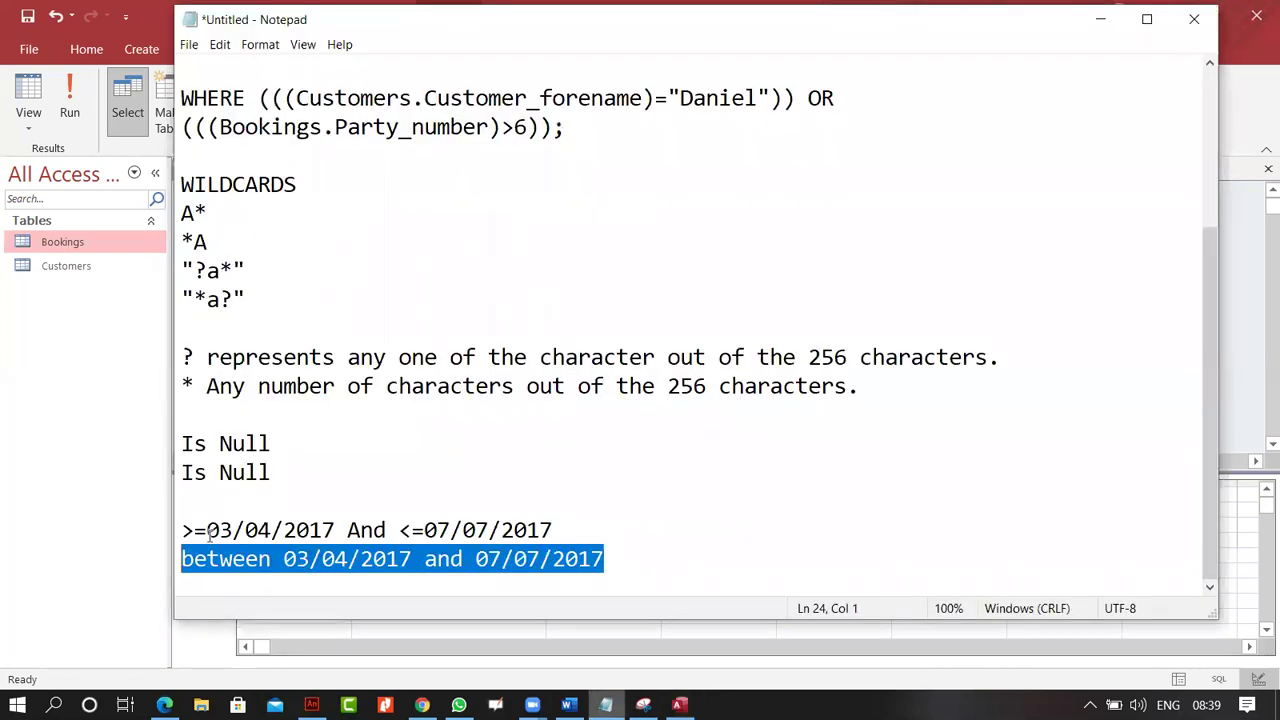
pyautogui.moveTo(208, 535); pyautogui.dragTo(195, 535)
pyautogui.moveTo(409, 540); pyautogui.dragTo(437, 532)
pyautogui.click(437, 532)
pyautogui.moveTo(556, 532); pyautogui.dragTo(424, 532)
pyautogui.moveTo(206, 532); pyautogui.dragTo(334, 528)
pyautogui.click(233, 559)
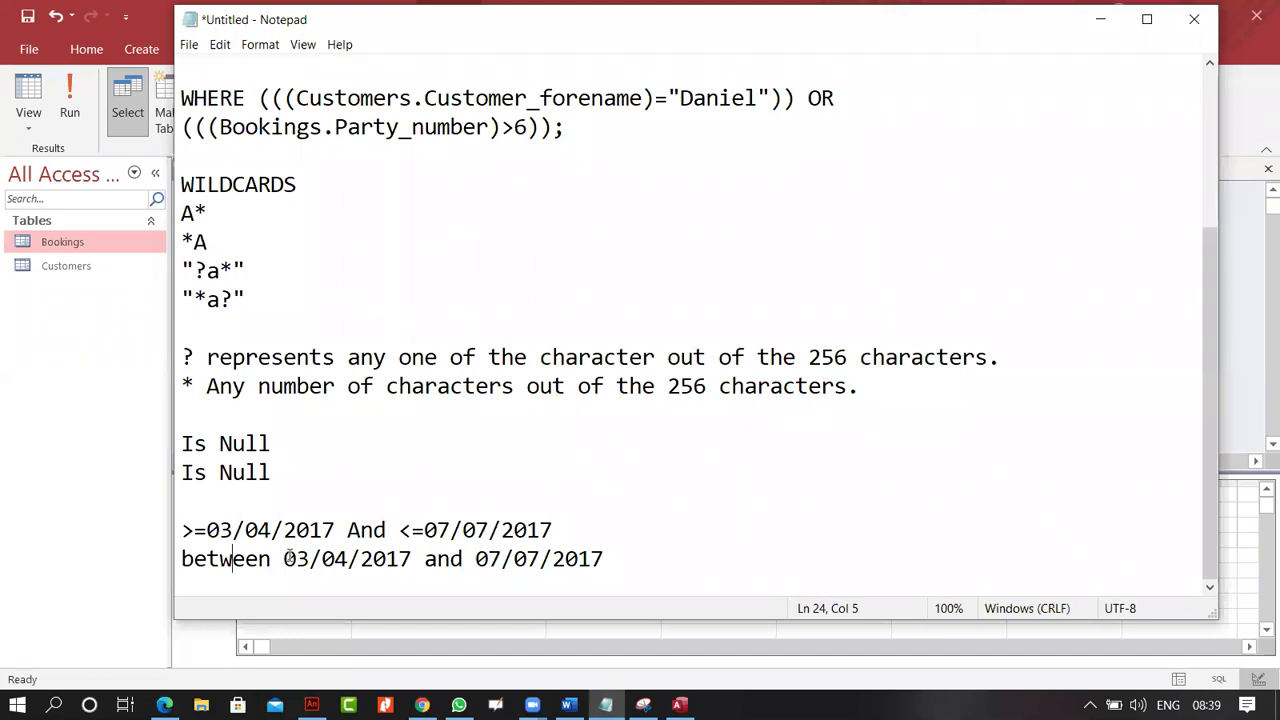
pyautogui.moveTo(284, 559); pyautogui.dragTo(597, 563)
pyautogui.click(308, 562)
# Start a new line in Notepad, one blank line below the between criterion.
pyautogui.click(638, 571)
pyautogui.press('Return')
pyautogui.press('Return')
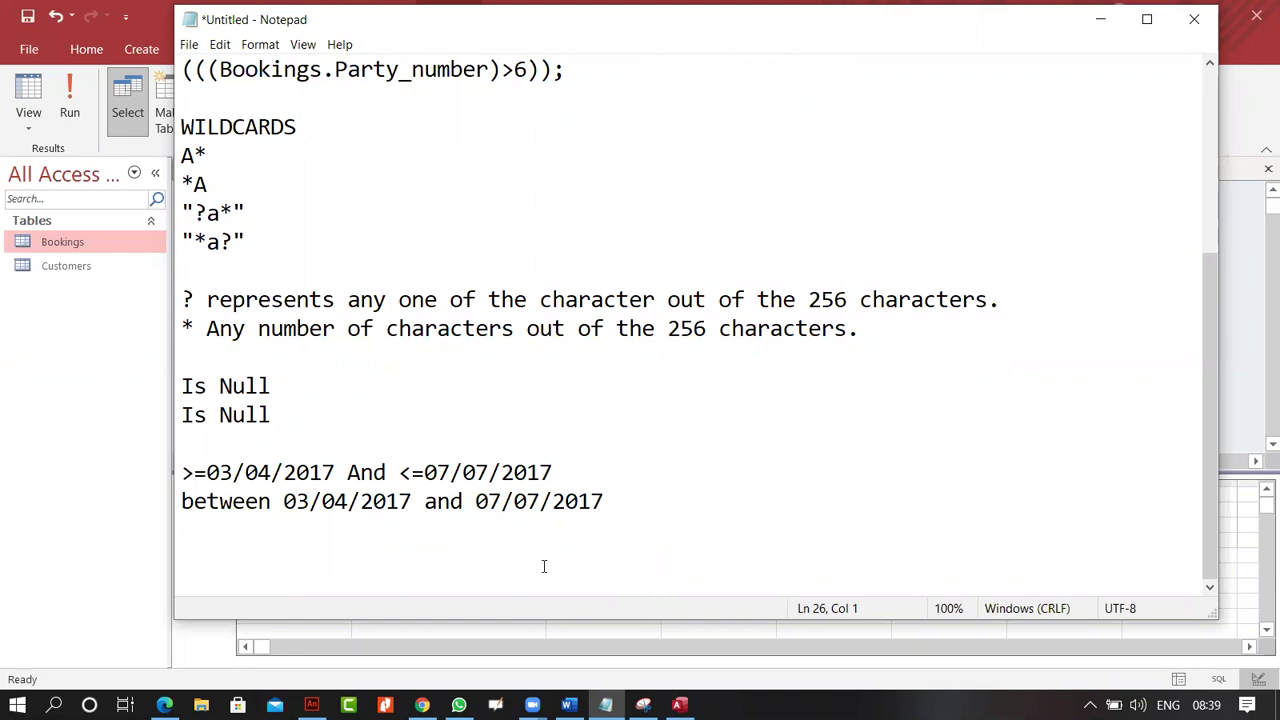
# Clear the Date_of_booking criterion in the Access query design and refit the column width to its contents.
pyautogui.hotkey('alt', 'Tab')
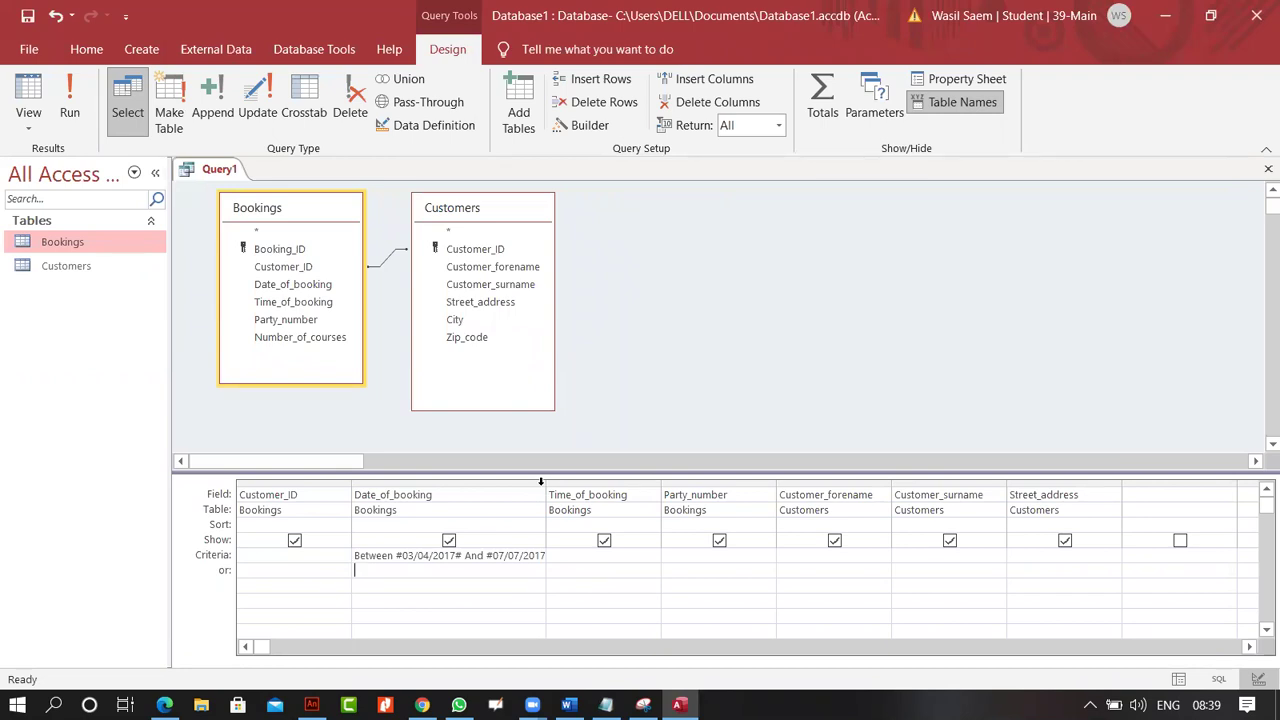
pyautogui.moveTo(548, 494); pyautogui.dragTo(620, 495)
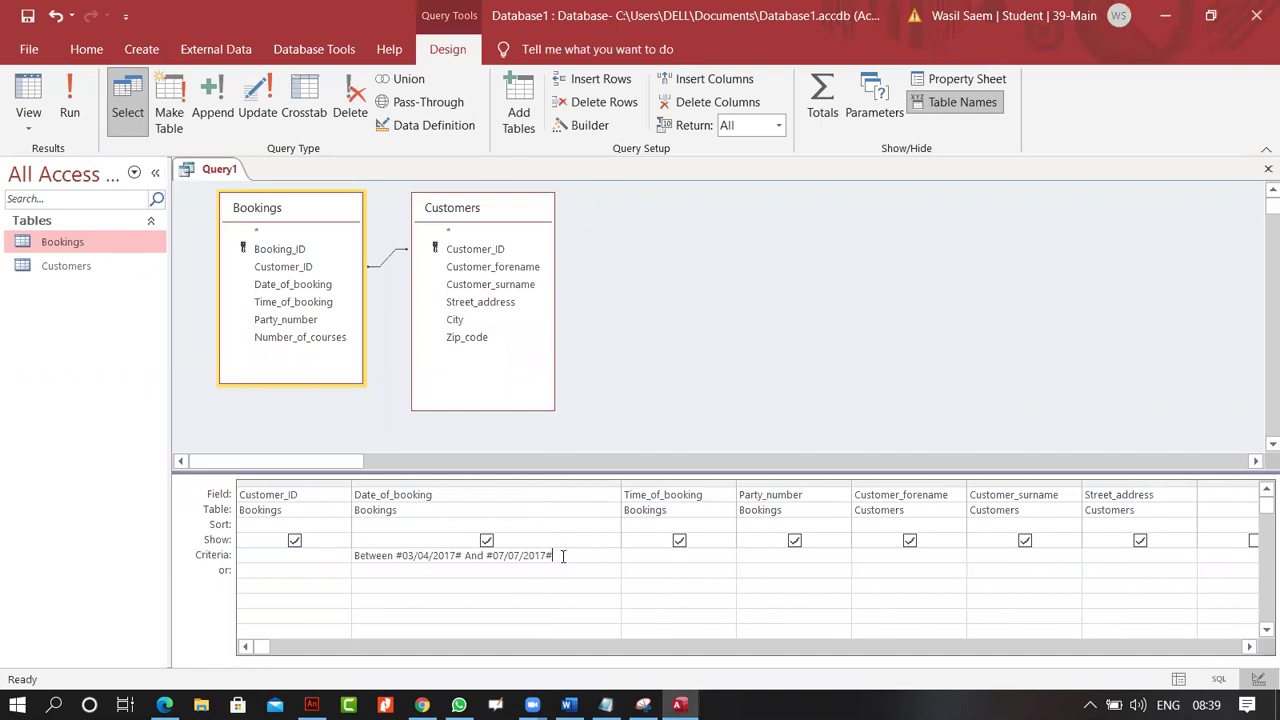
pyautogui.moveTo(563, 556); pyautogui.dragTo(290, 556)
pyautogui.press('Delete')
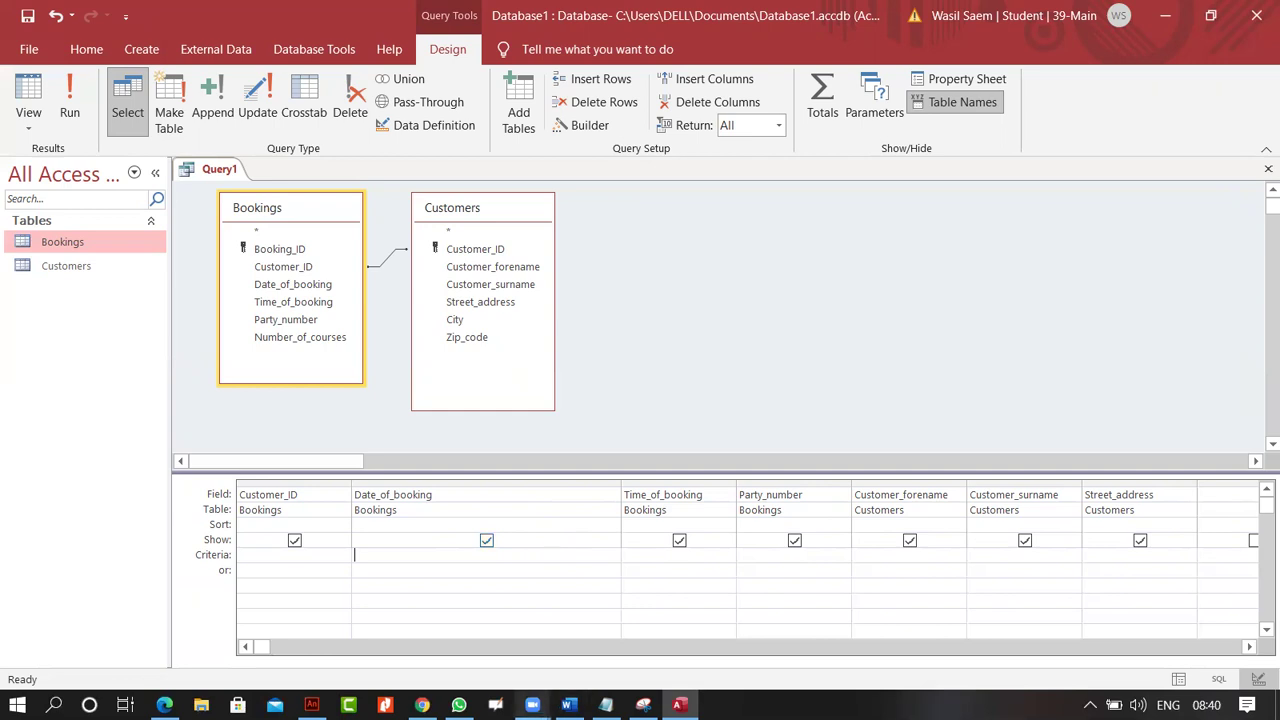
pyautogui.click(605, 705)
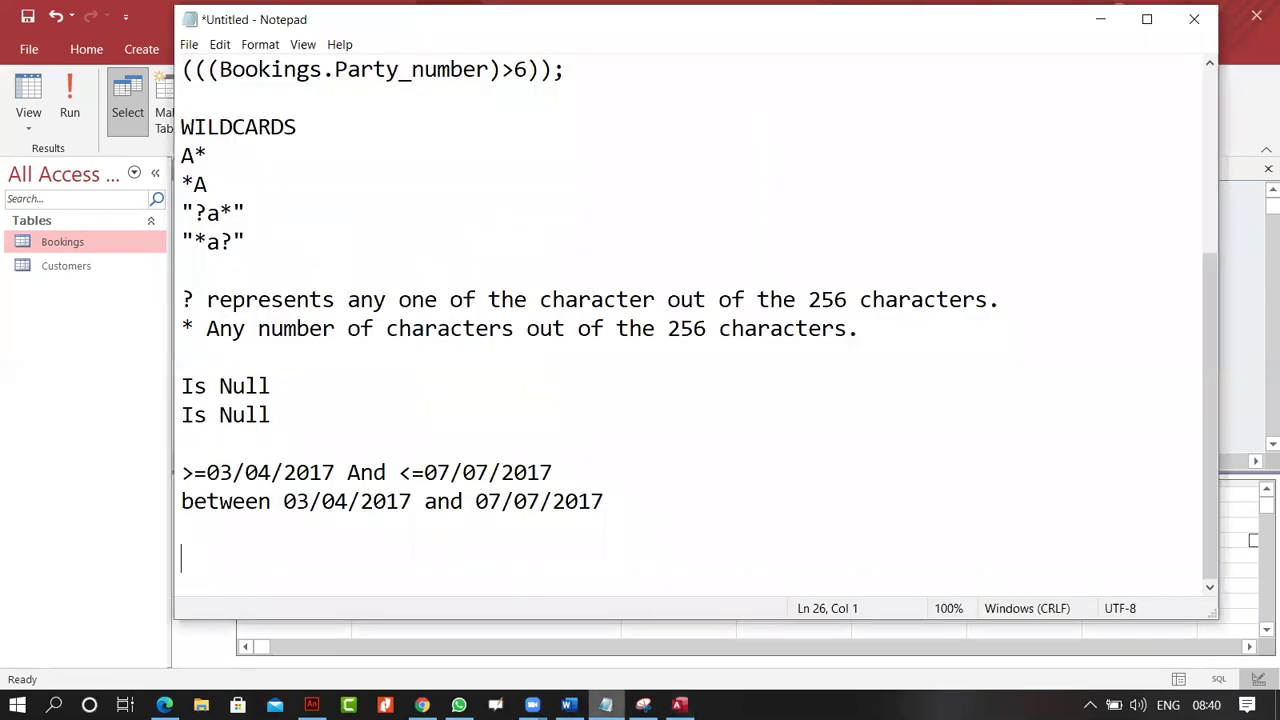
pyautogui.click(605, 705)
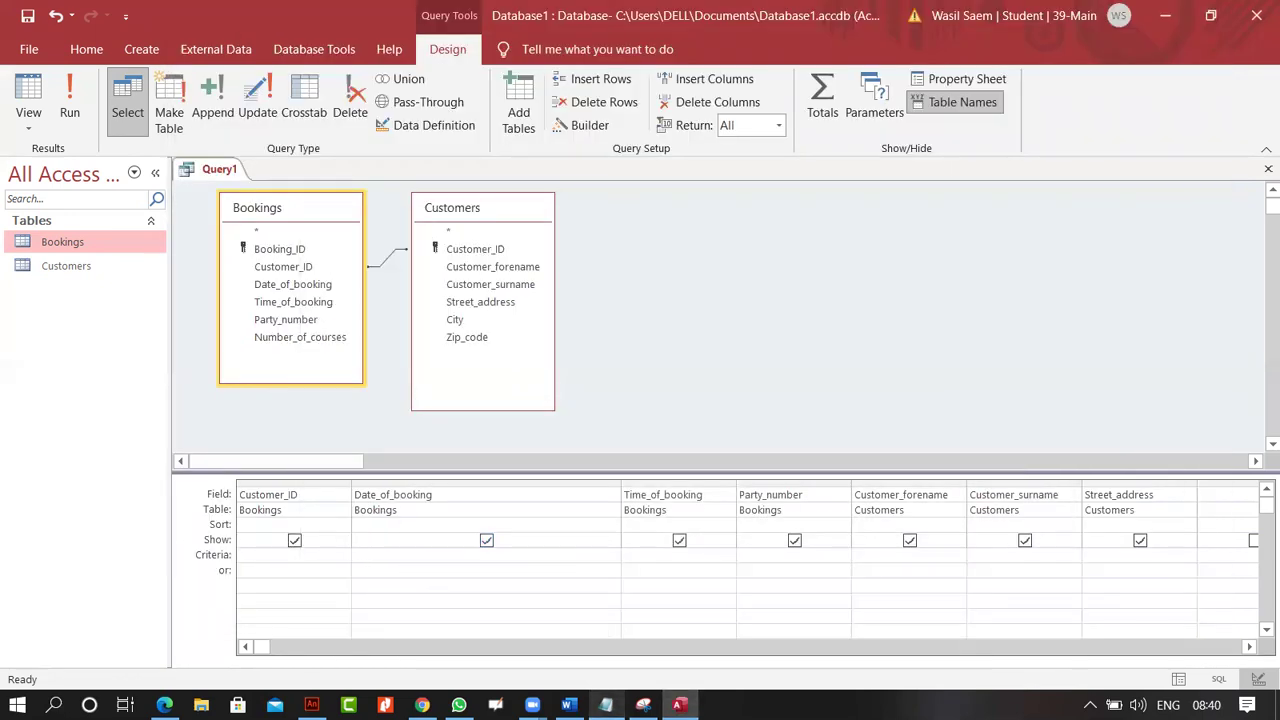
pyautogui.doubleClick(621, 484)
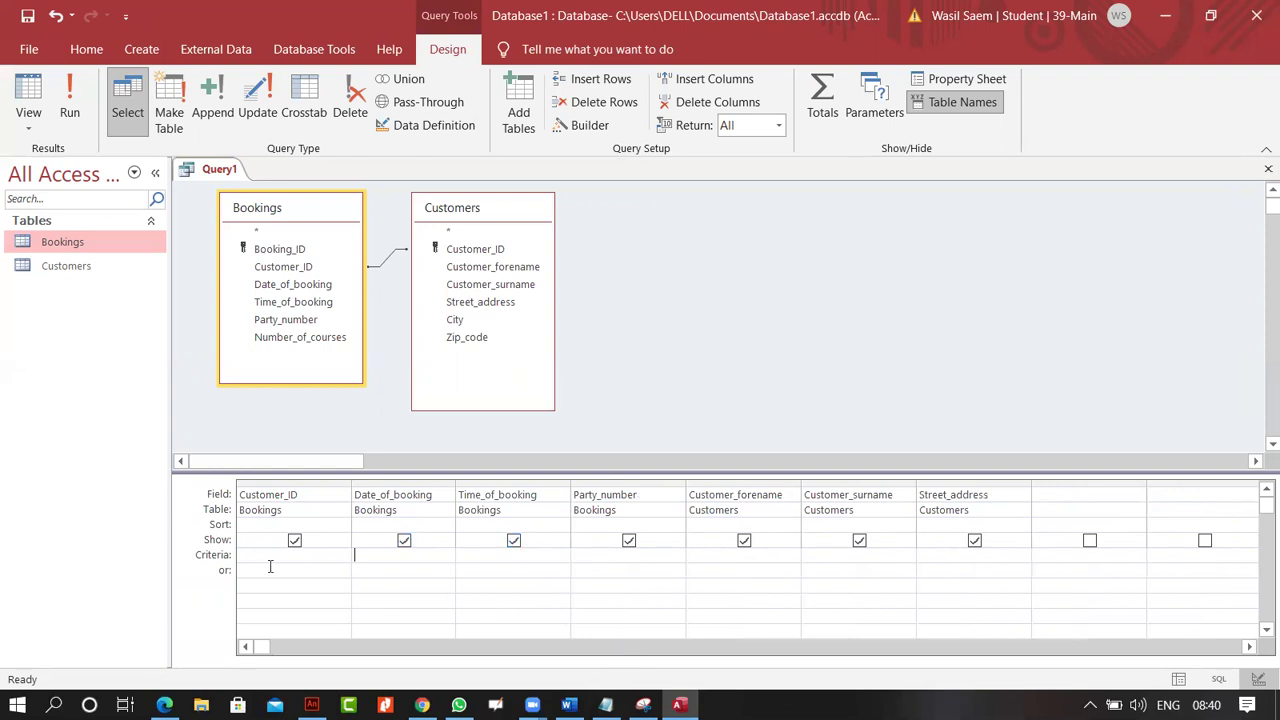
# In Notepad, add the line "Or to be used between fields" one blank line below the ">=1 And <=5" criterion.
pyautogui.click(605, 705)
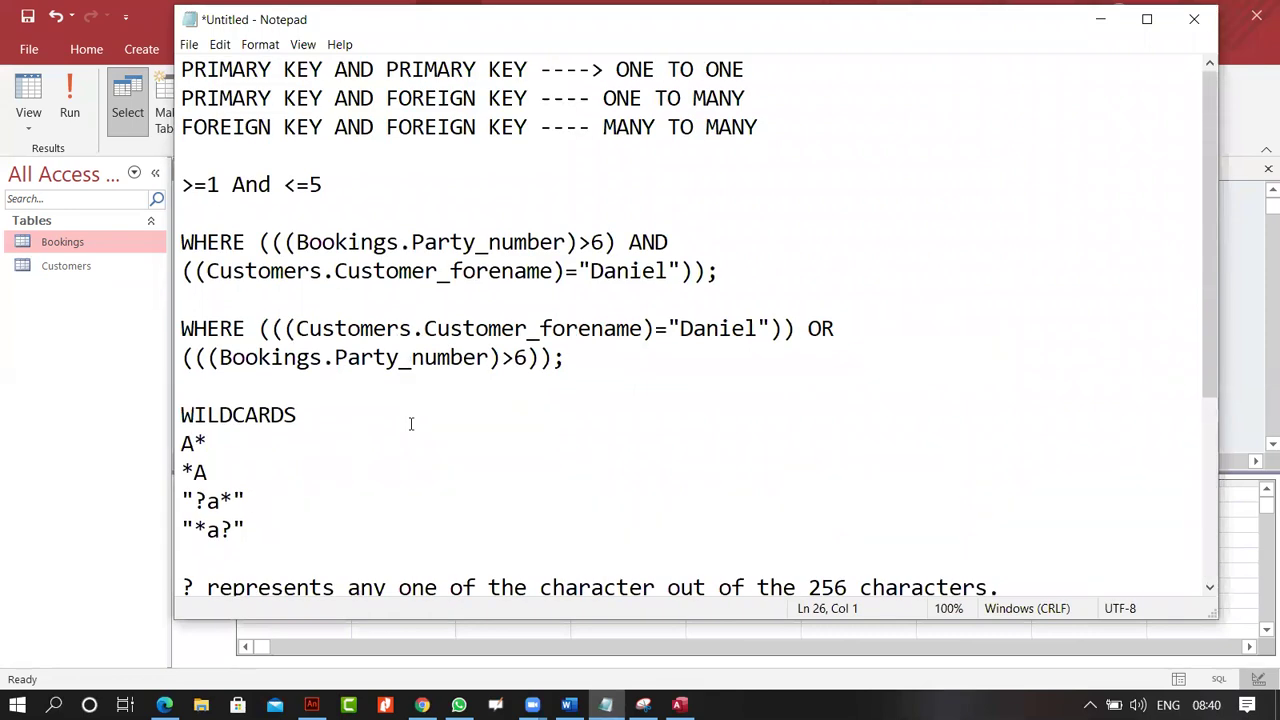
pyautogui.scroll(-3, 410, 424)
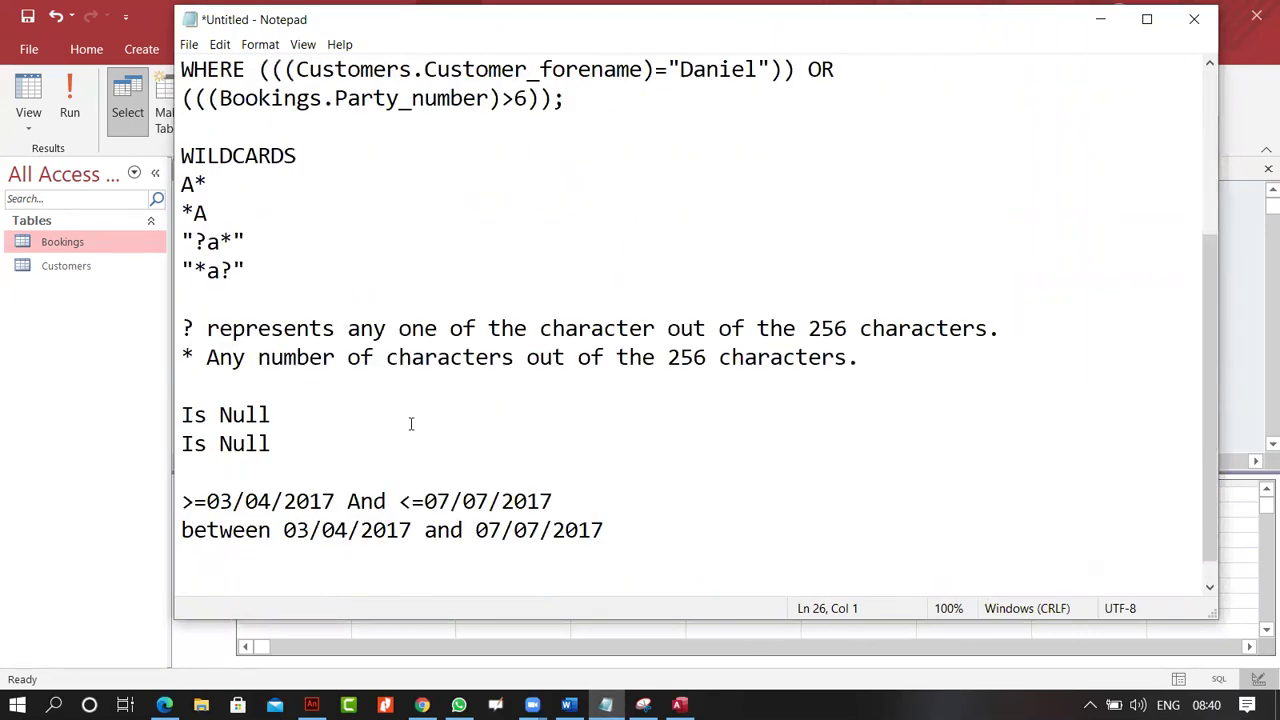
pyautogui.scroll(3, 412, 424)
pyautogui.click(356, 190)
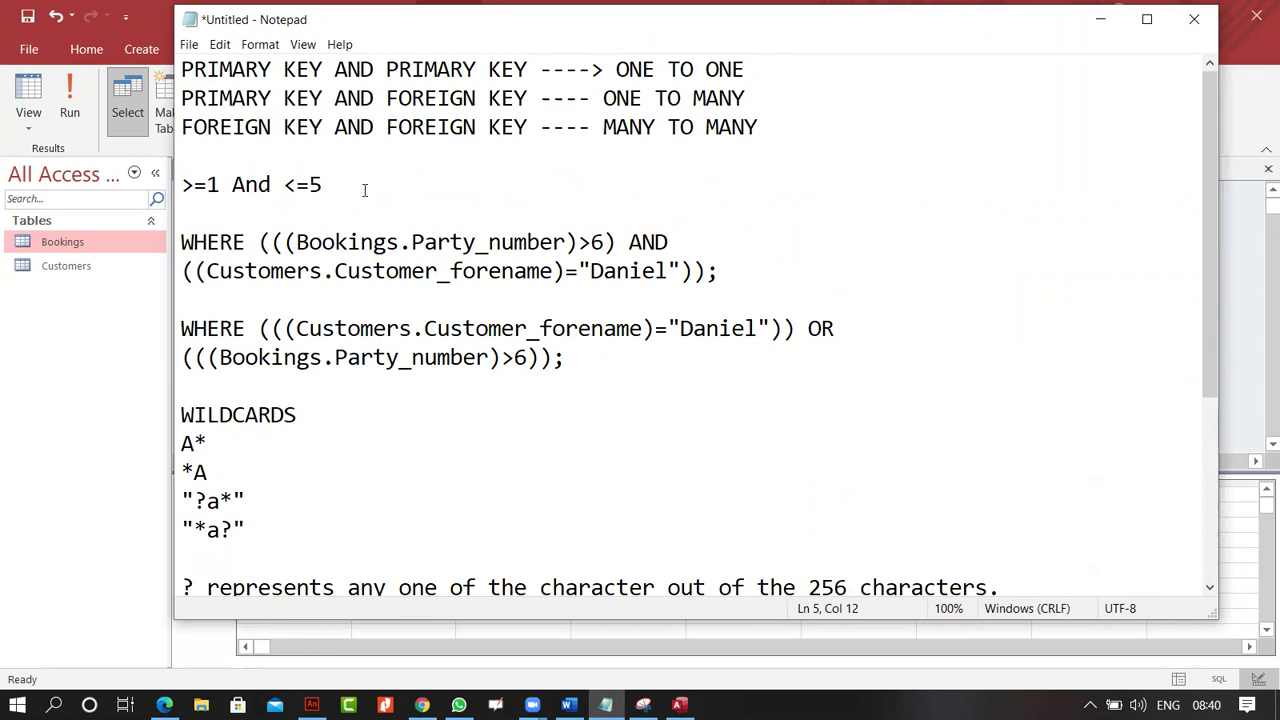
pyautogui.press('Return')
pyautogui.press('Return')
pyautogui.write('Or')
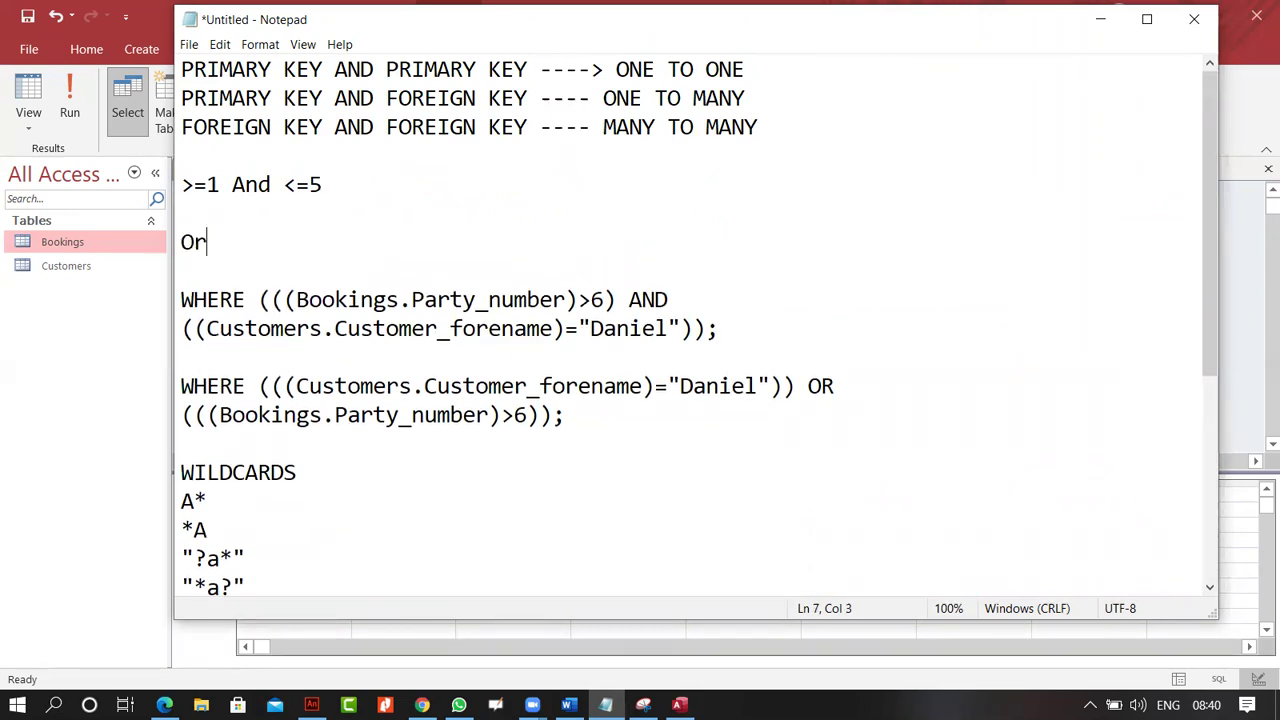
pyautogui.write(' to be ')
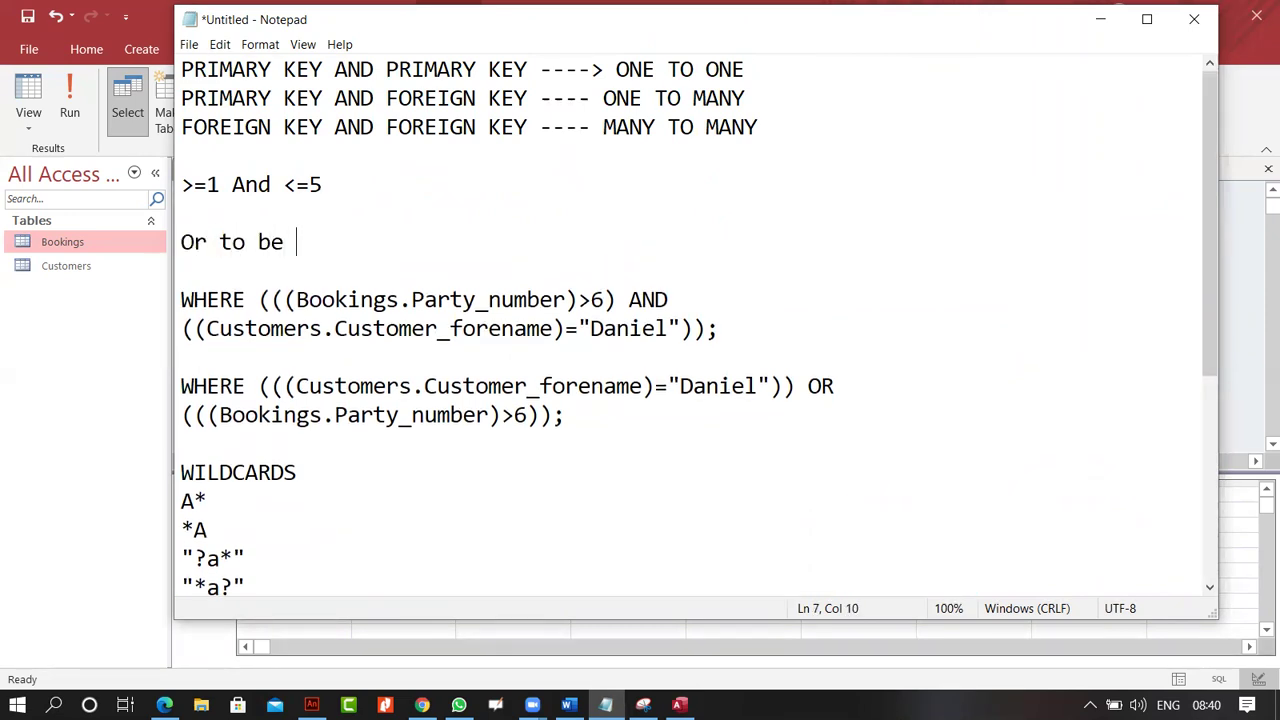
pyautogui.write('used')
pyautogui.press('BackSpace')
pyautogui.write('ed between ')
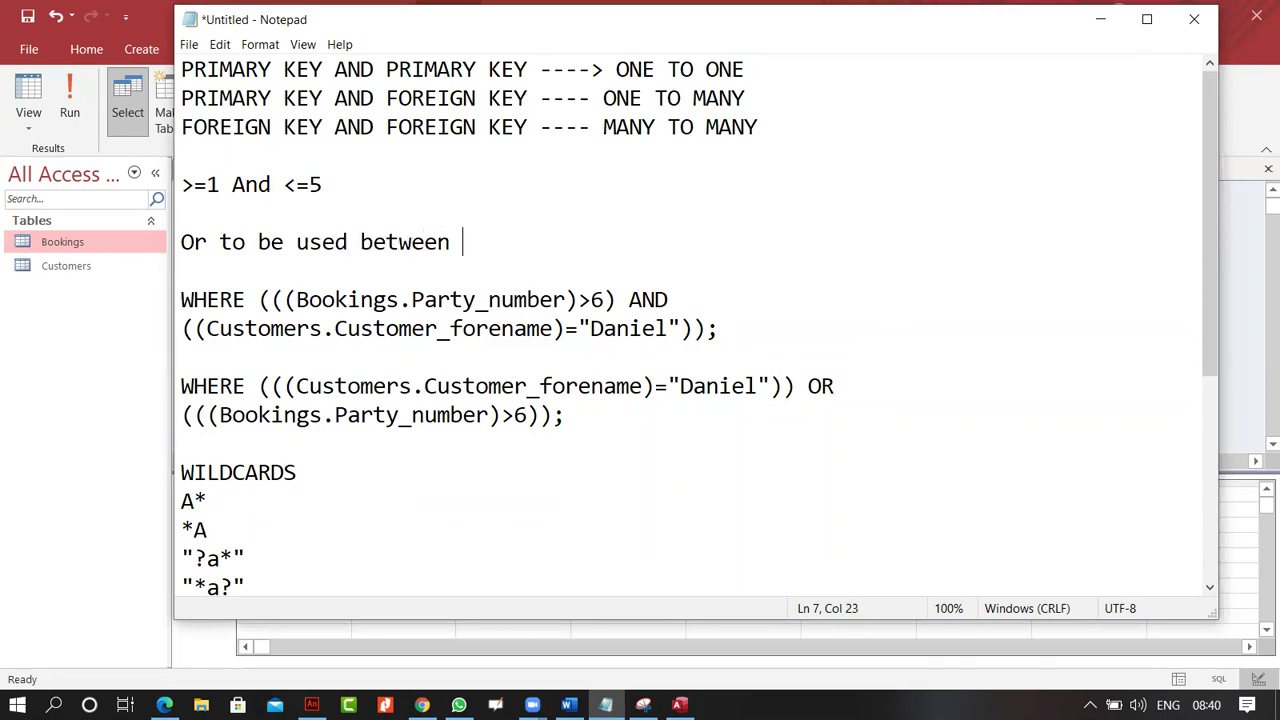
pyautogui.write('fields')
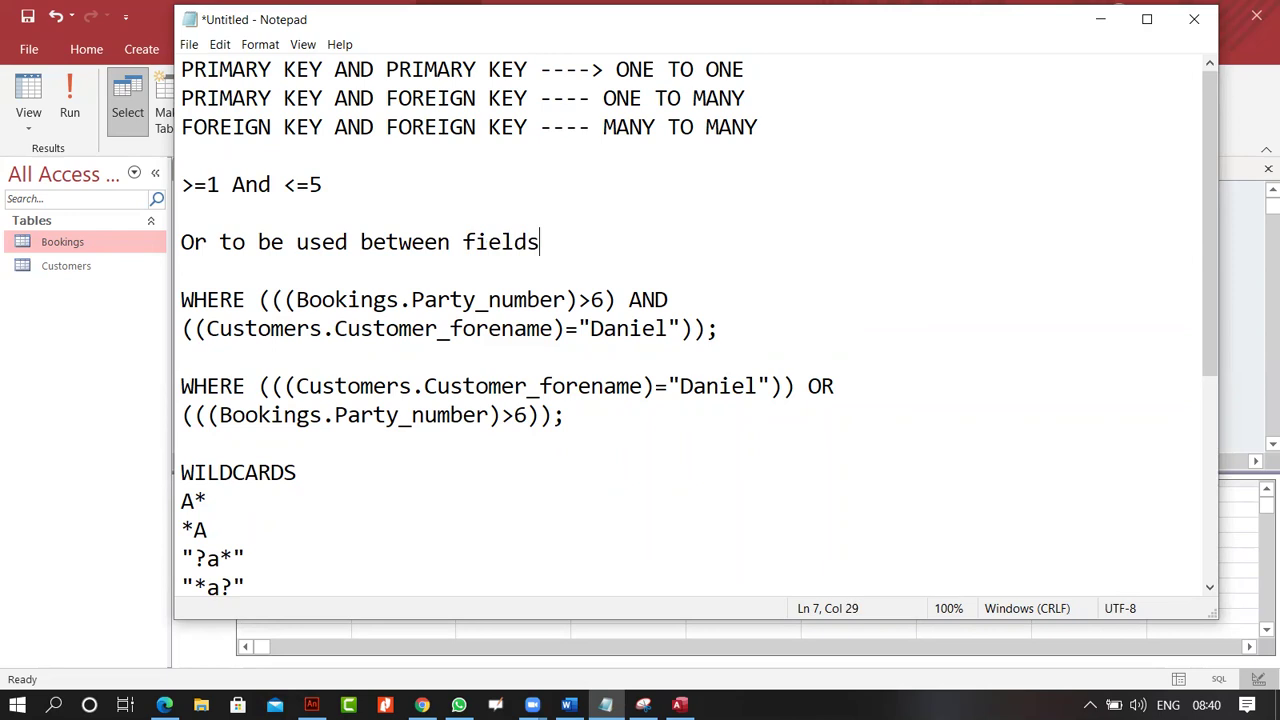
# Add the line "or to be used within a field" directly below the between-fields note.
pyautogui.press('Return')
pyautogui.write('or to be used ')
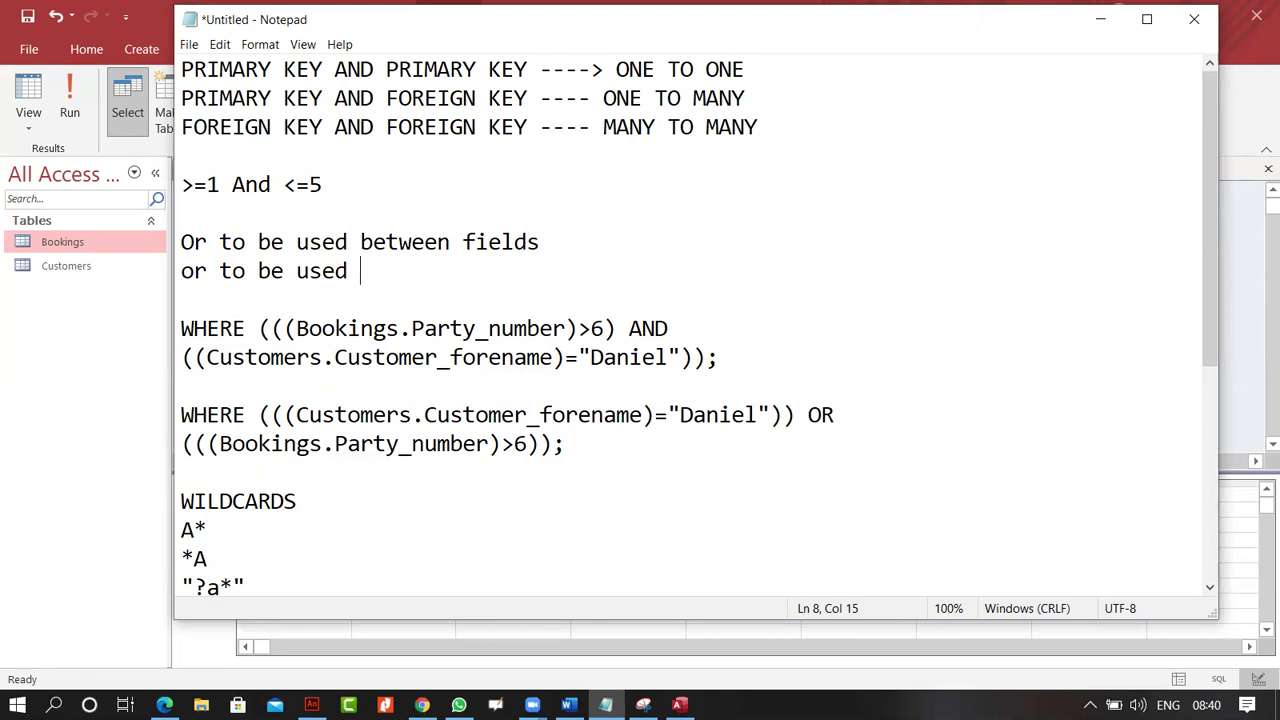
pyautogui.write('within a ')
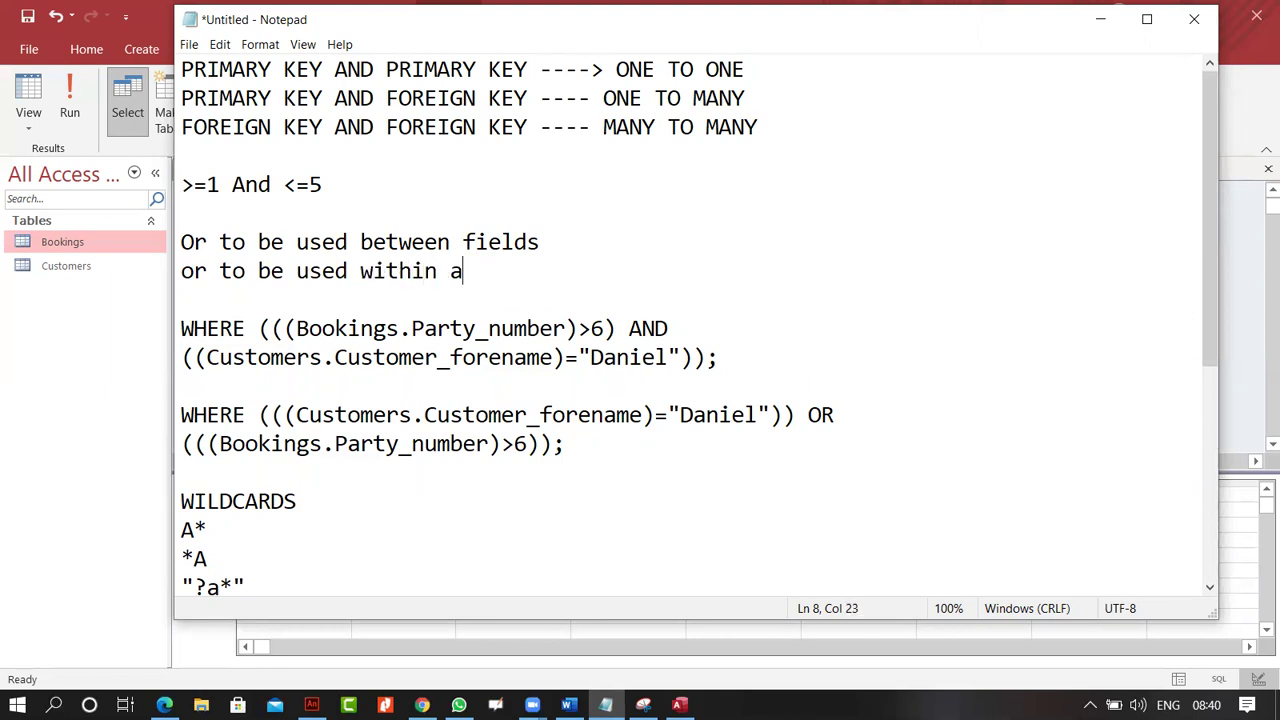
pyautogui.write('field')
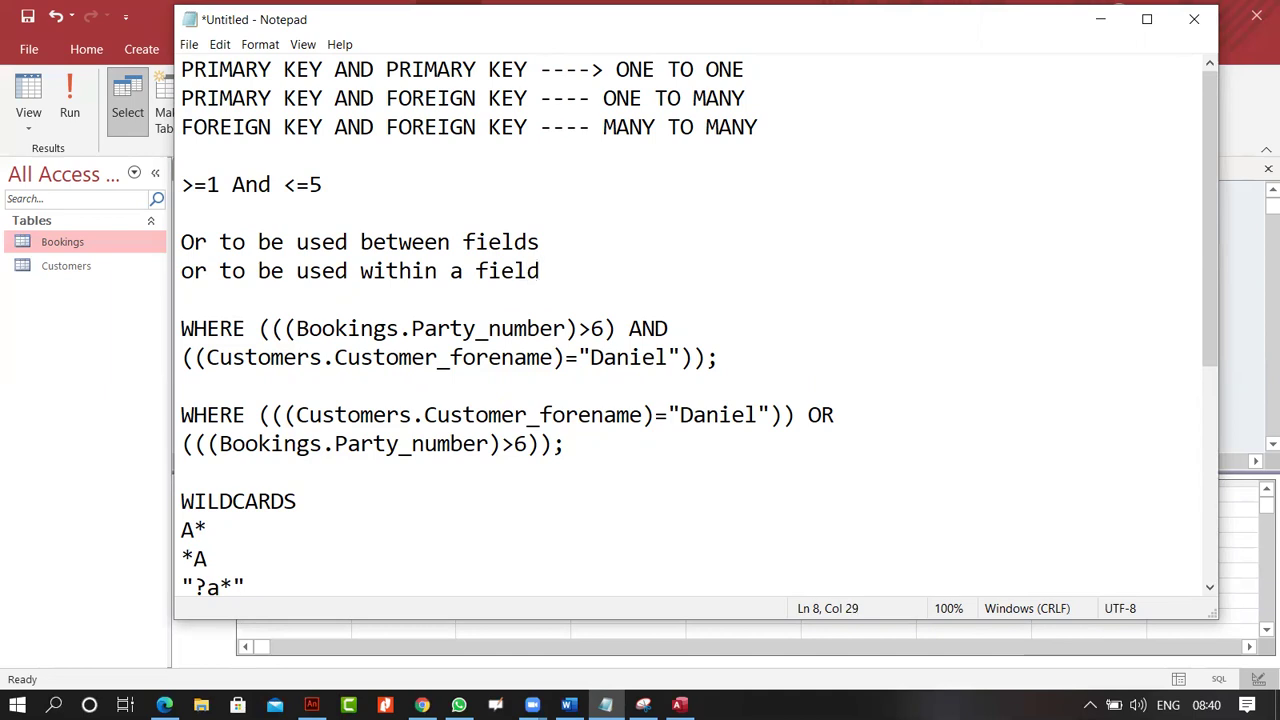
# Swap the capitalisation of the two notes: lowercase "or" for use between fields and capitalised "Or" for use within a field.
pyautogui.click(195, 271)
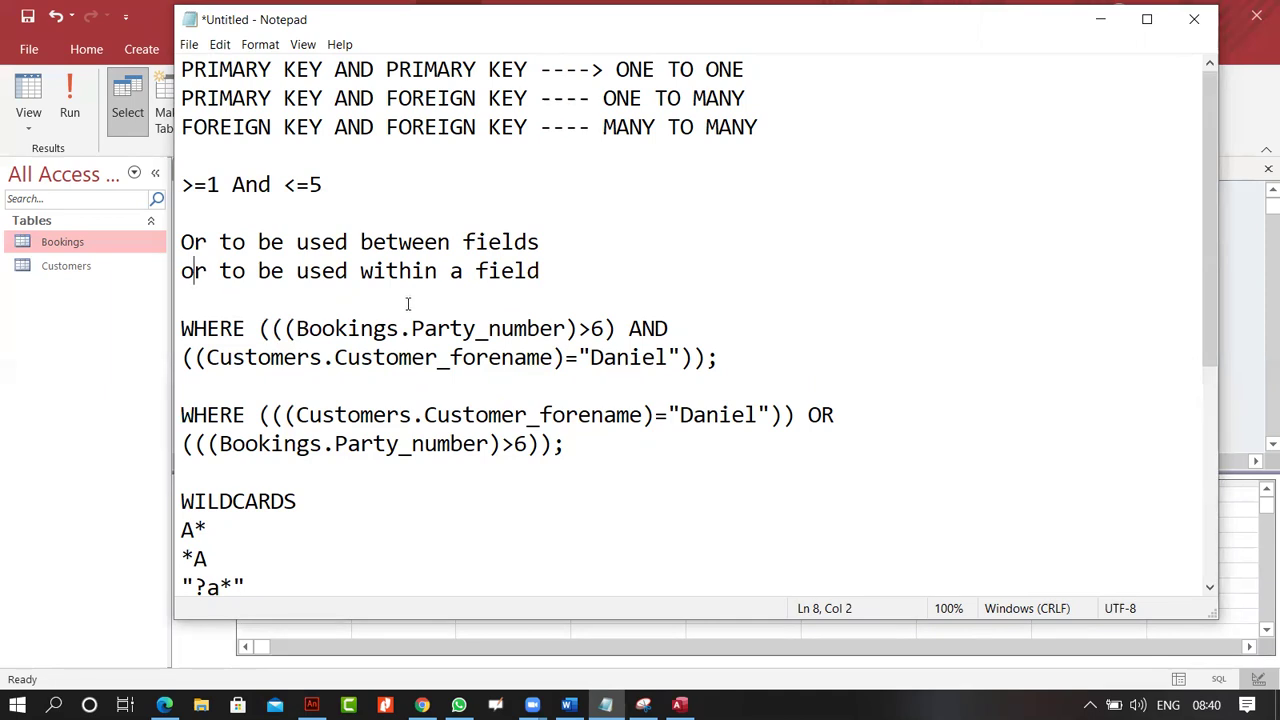
pyautogui.moveTo(195, 272); pyautogui.dragTo(186, 272)
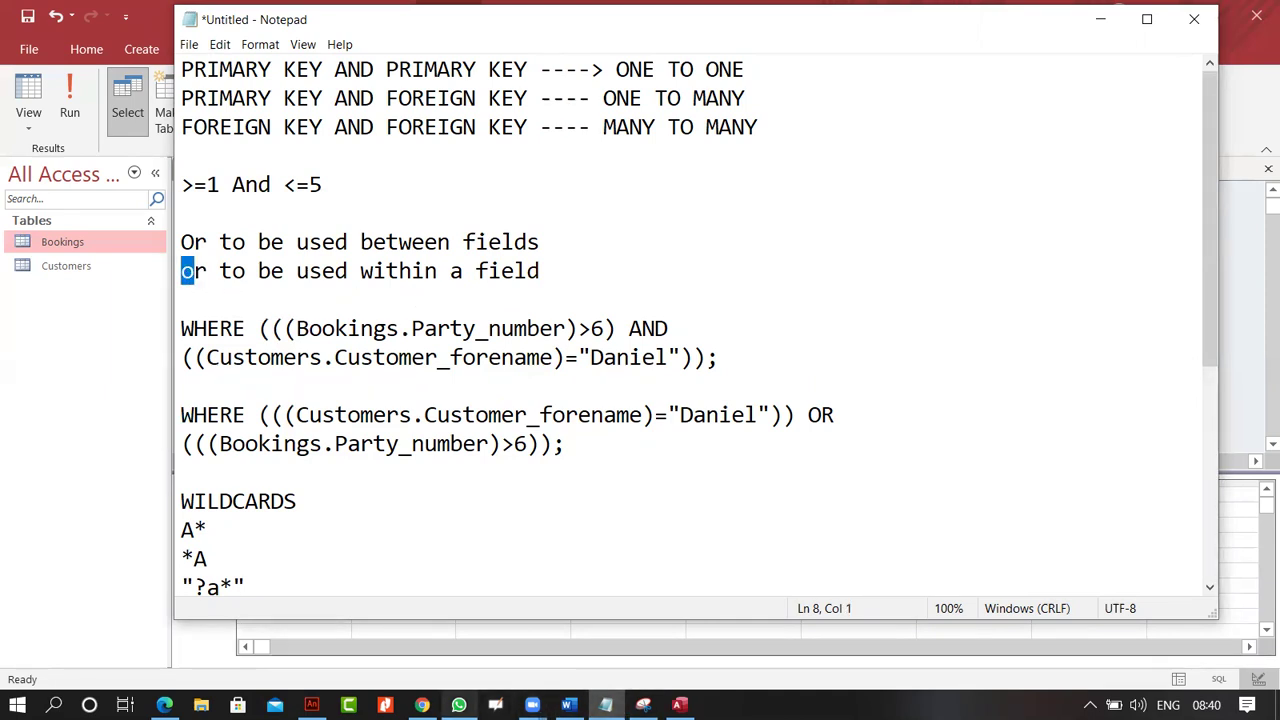
pyautogui.click(679, 704)
pyautogui.click(679, 704)
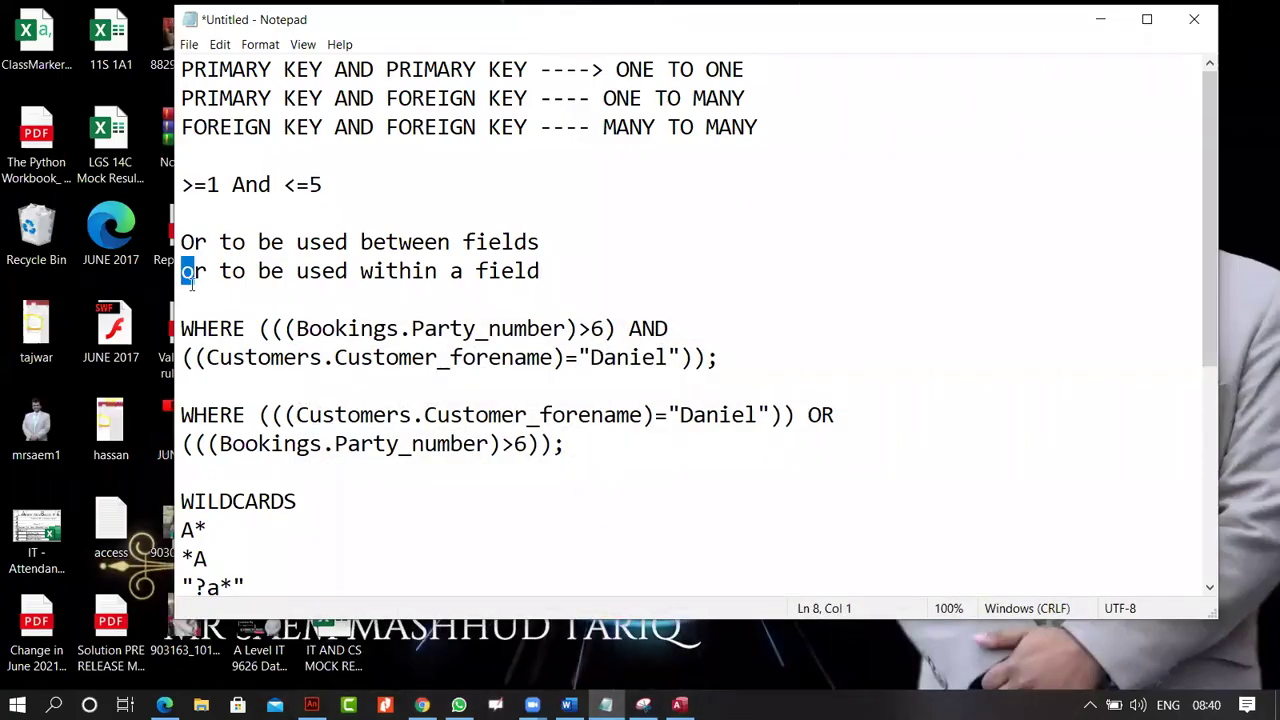
pyautogui.press('Down')
pyautogui.write('O')
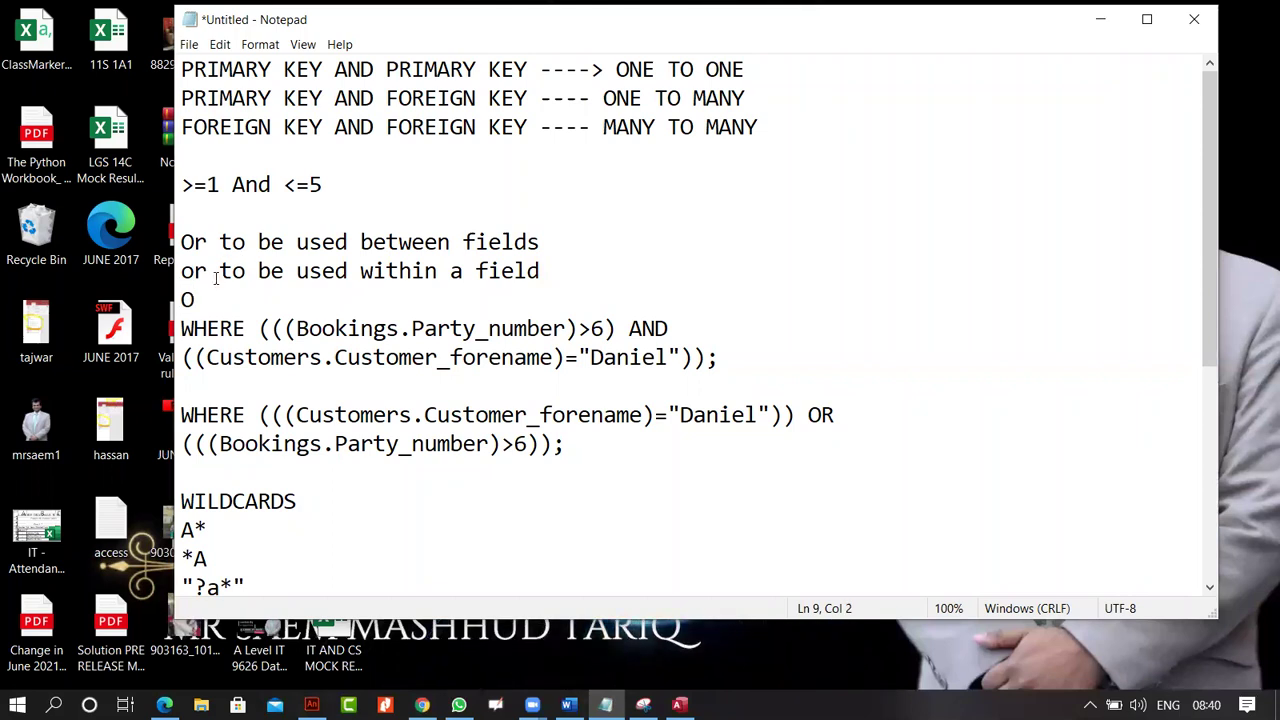
pyautogui.press('BackSpace')
pyautogui.moveTo(195, 271); pyautogui.dragTo(184, 243)
pyautogui.write('Or to')
pyautogui.click(284, 271)
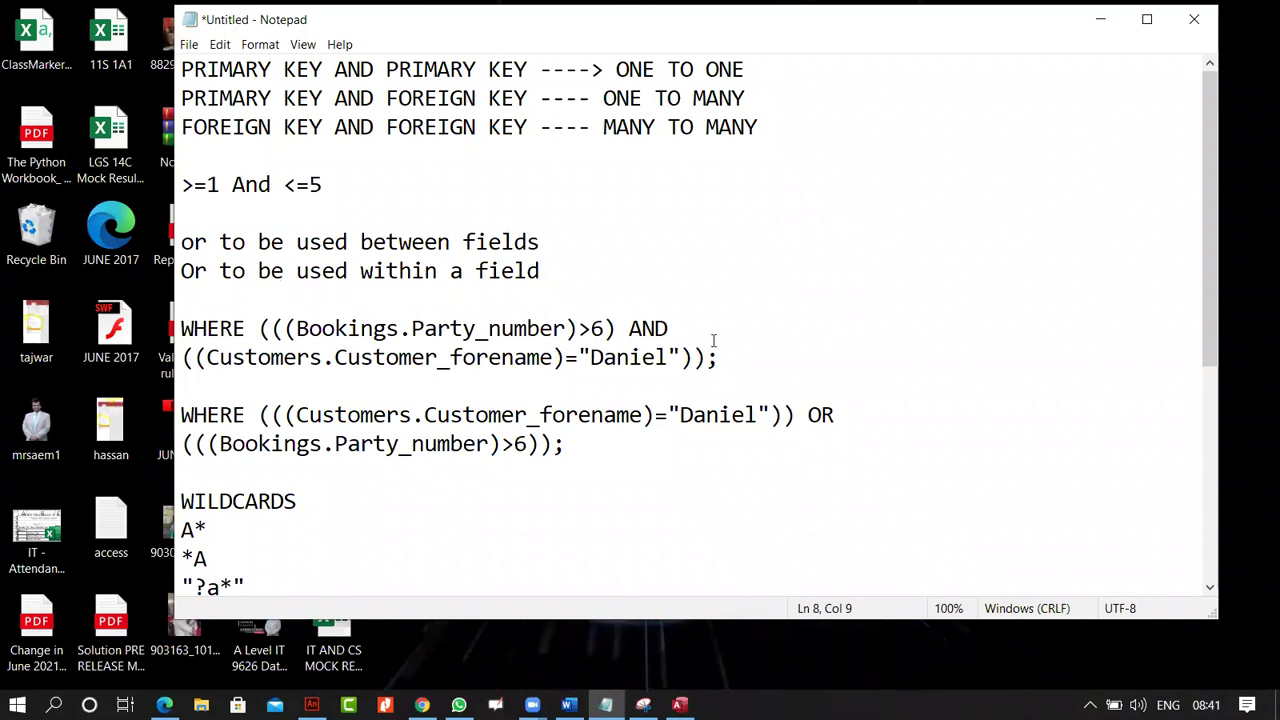
# Review the Notepad notes from the key relationship types through the operators and wildcards to the date criteria.
pyautogui.scroll(-2, 596, 290)
pyautogui.scroll(-2, 596, 287)
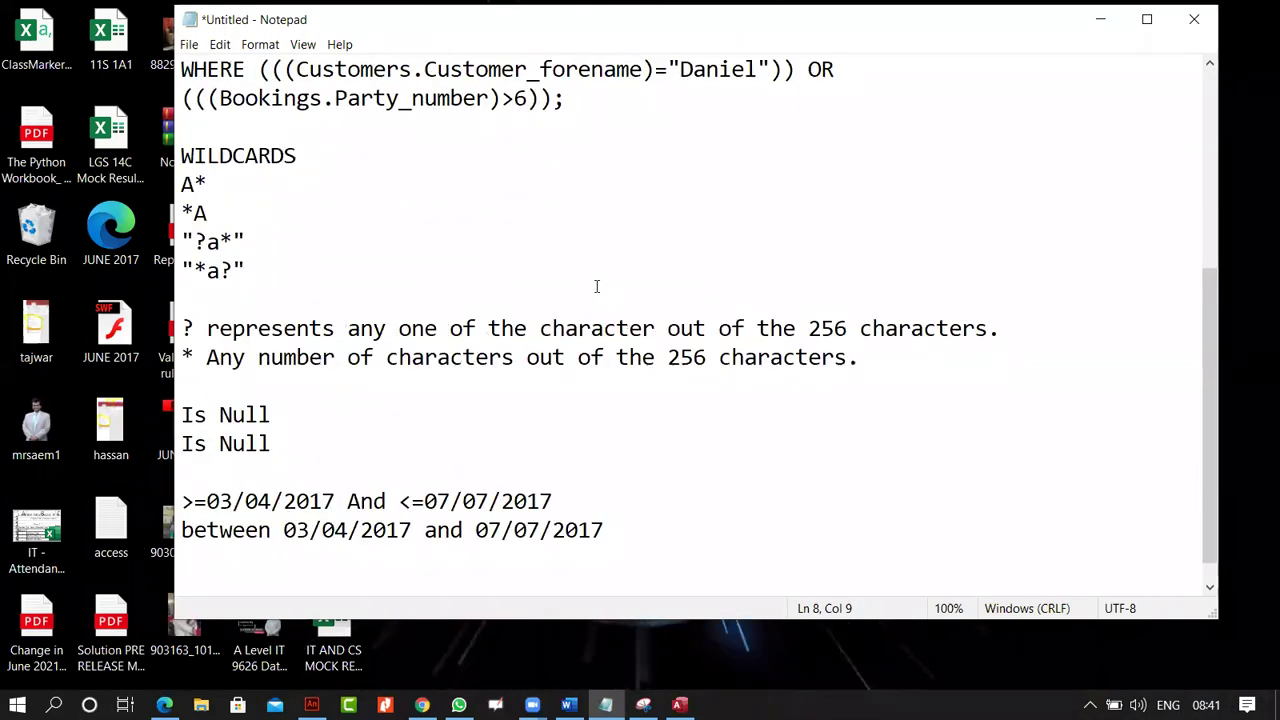
pyautogui.click(609, 530)
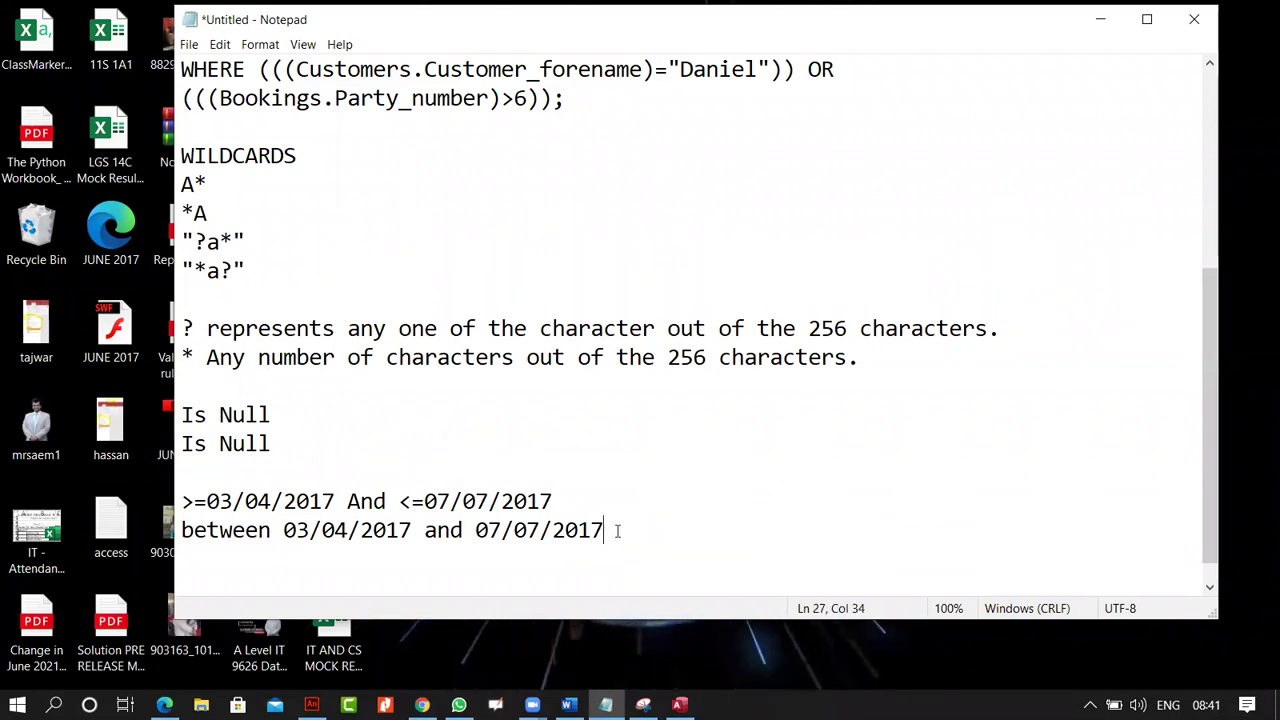
pyautogui.scroll(4, 617, 531)
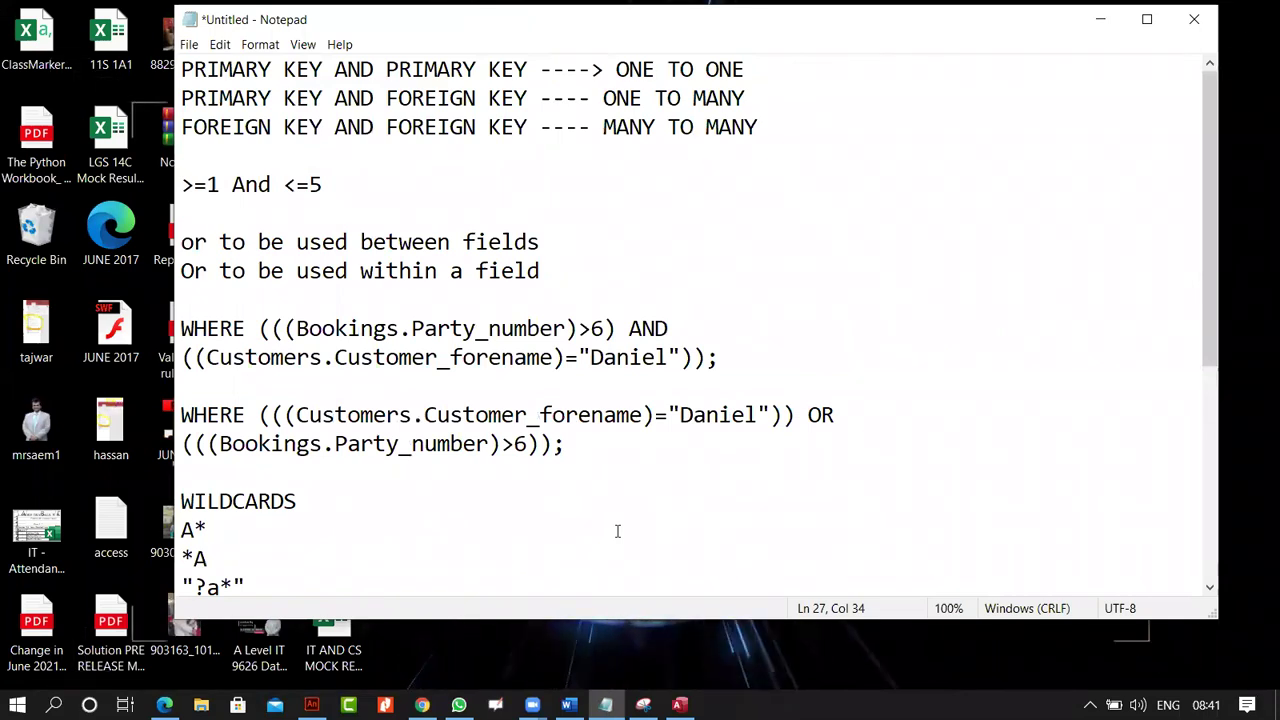
pyautogui.click(762, 71)
pyautogui.click(757, 100)
pyautogui.click(763, 127)
pyautogui.moveTo(763, 127); pyautogui.dragTo(181, 68)
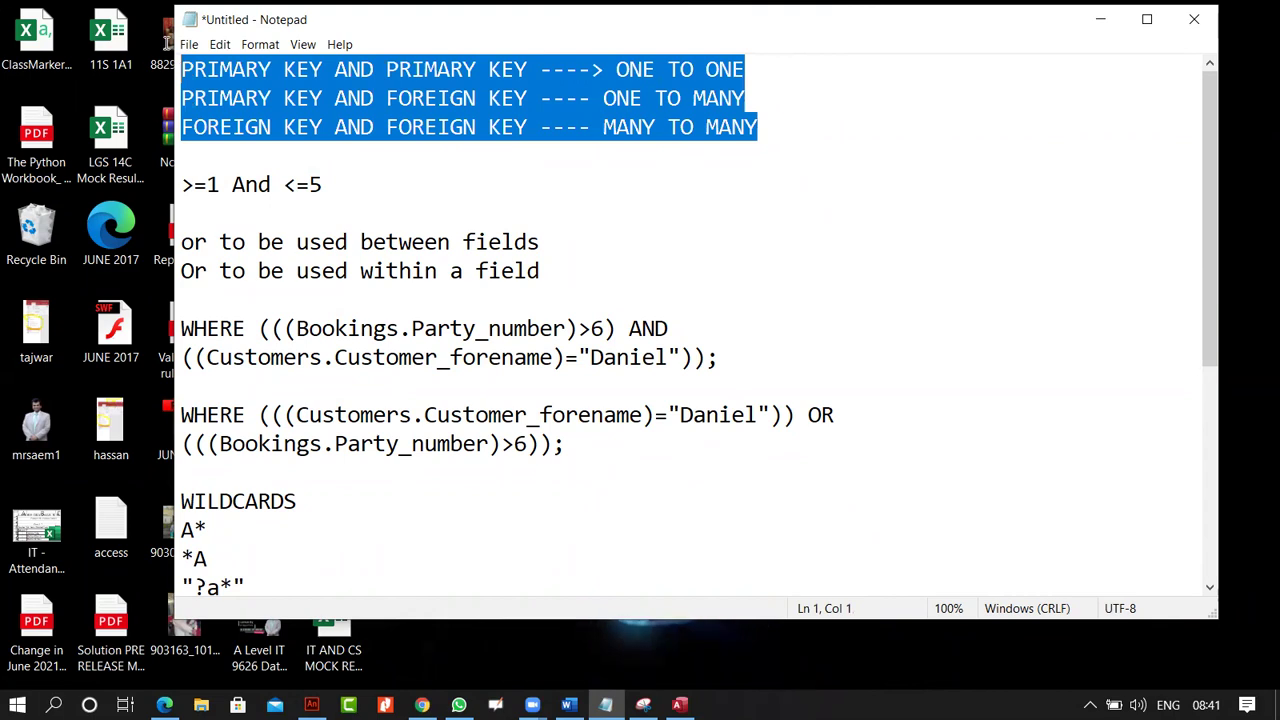
pyautogui.click(245, 182)
pyautogui.moveTo(188, 184); pyautogui.dragTo(396, 639)
pyautogui.click(547, 521)
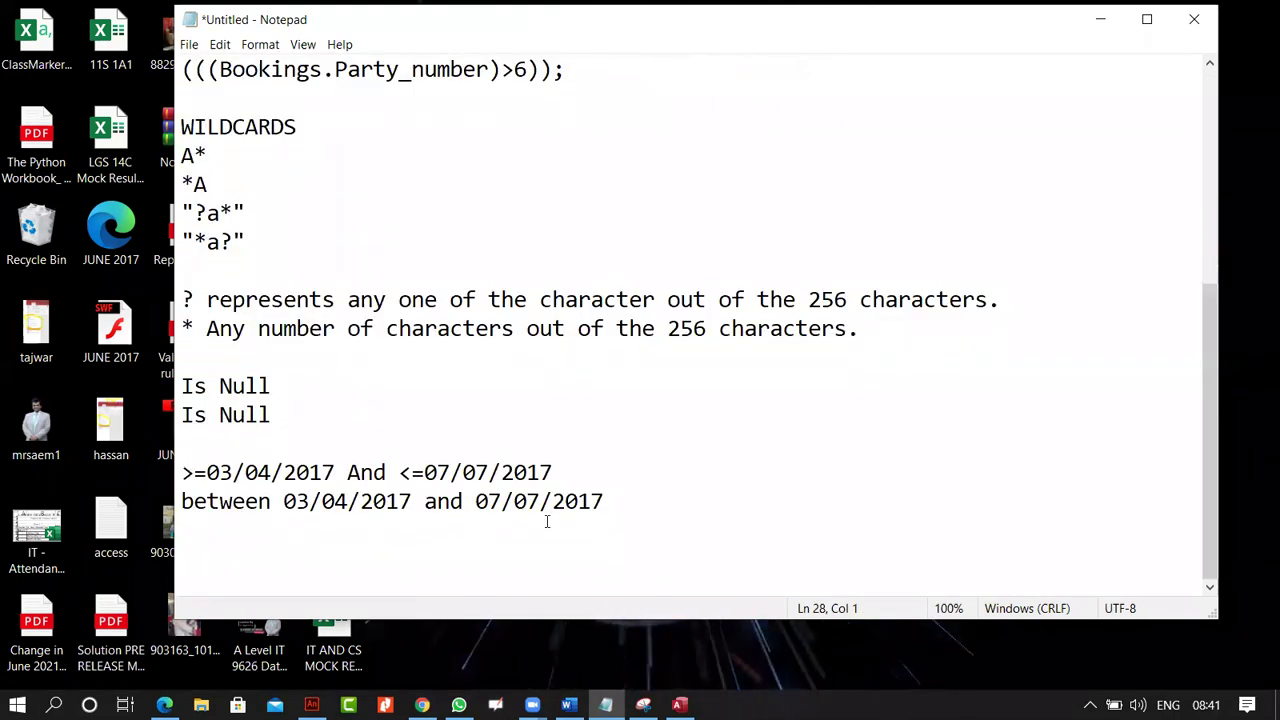
pyautogui.click(606, 483)
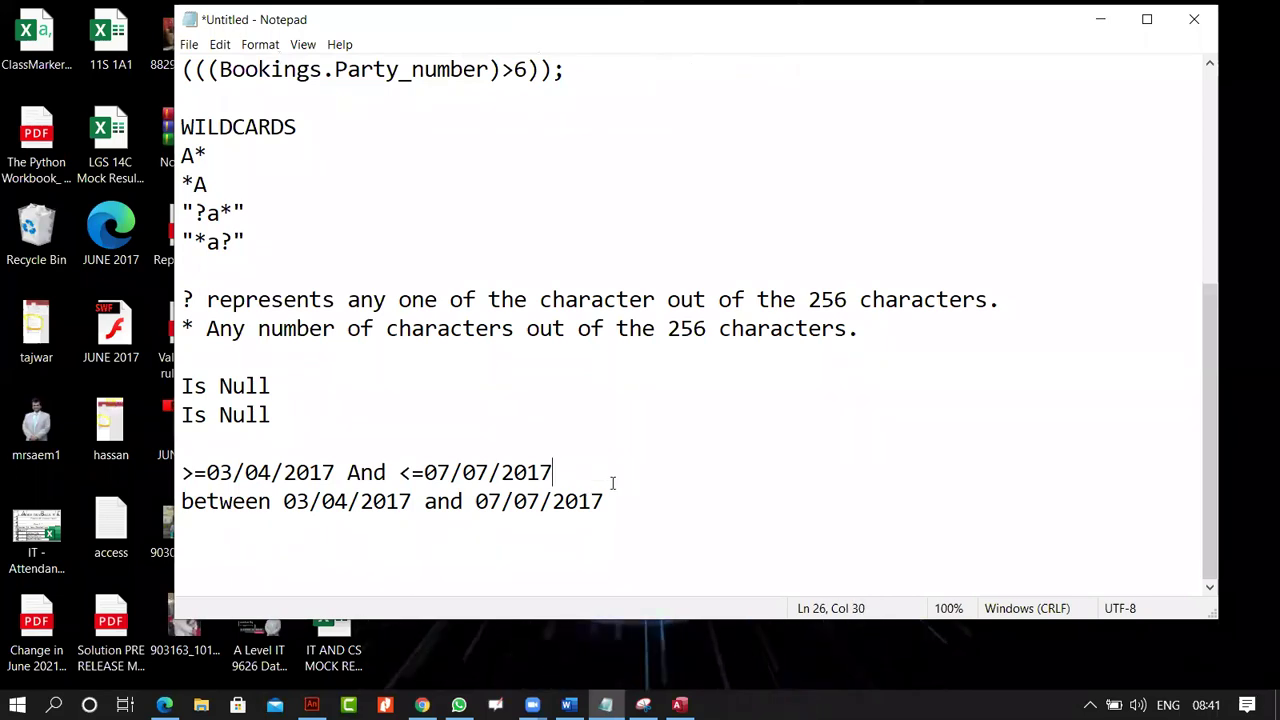
pyautogui.scroll(4, 613, 483)
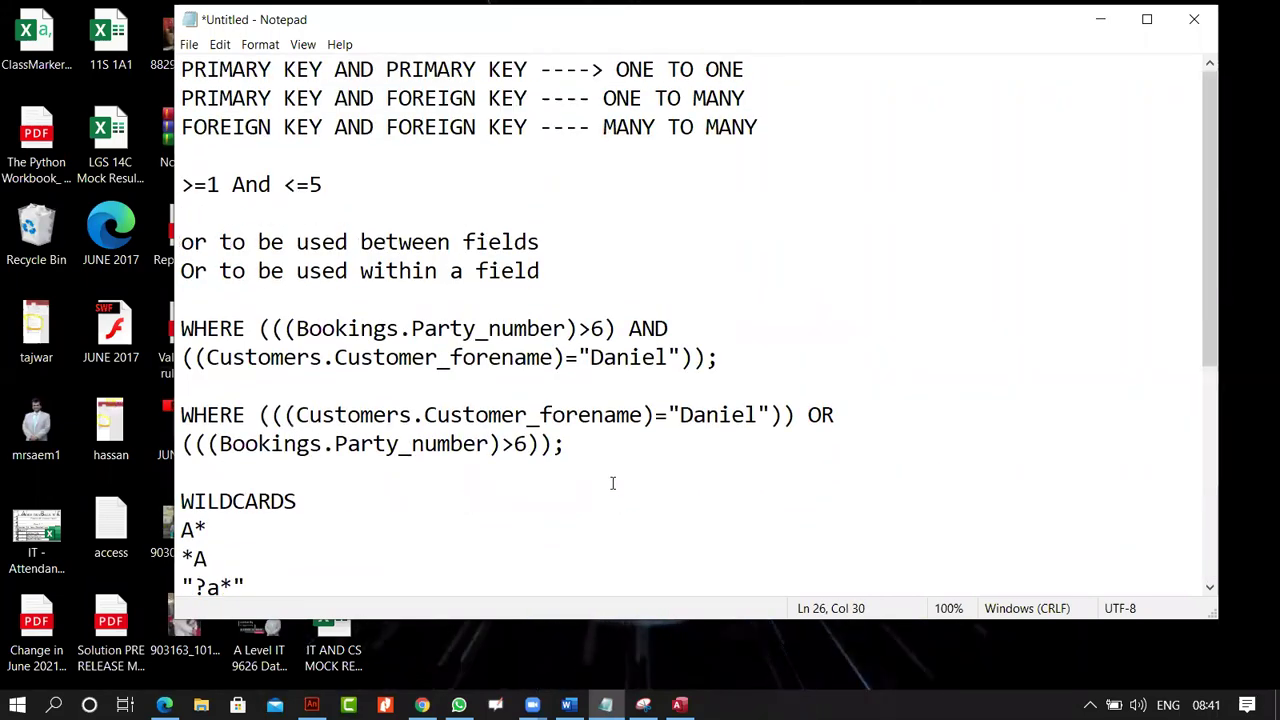
pyautogui.scroll(-4, 612, 485)
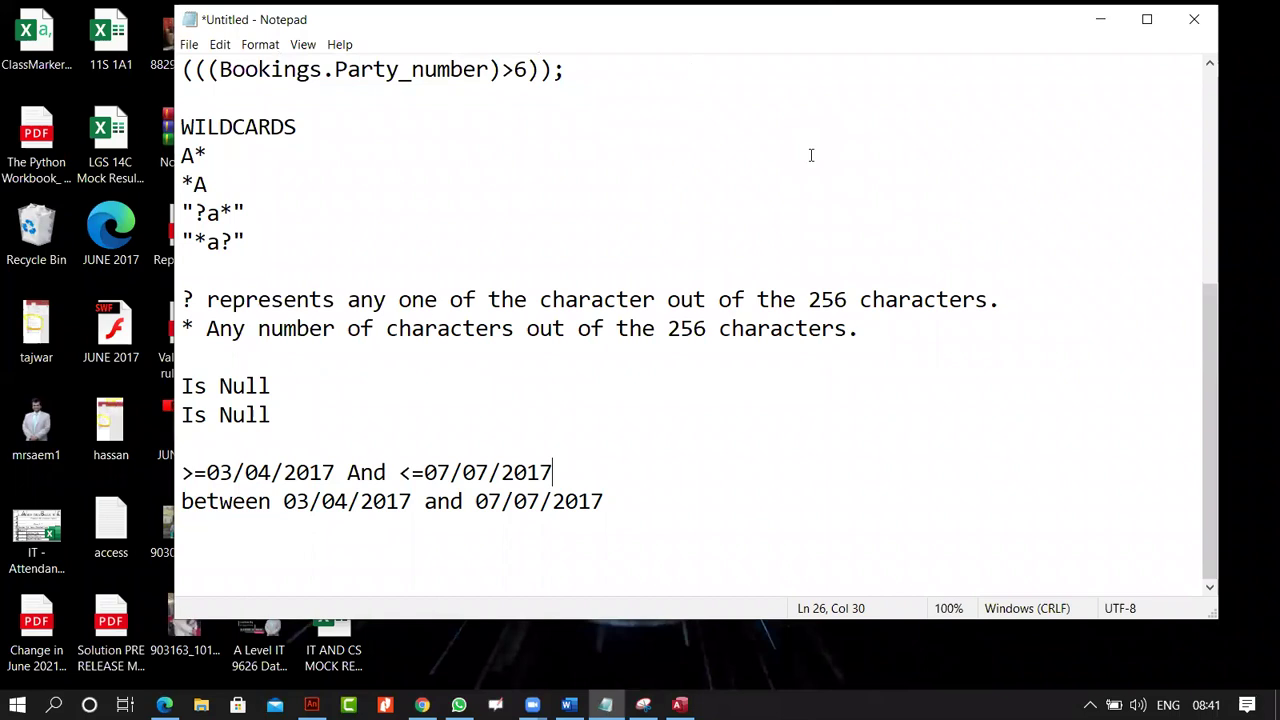
# Look at the query design in Access and return to Notepad to reread the notes down to the between criterion.
pyautogui.click(1100, 19)
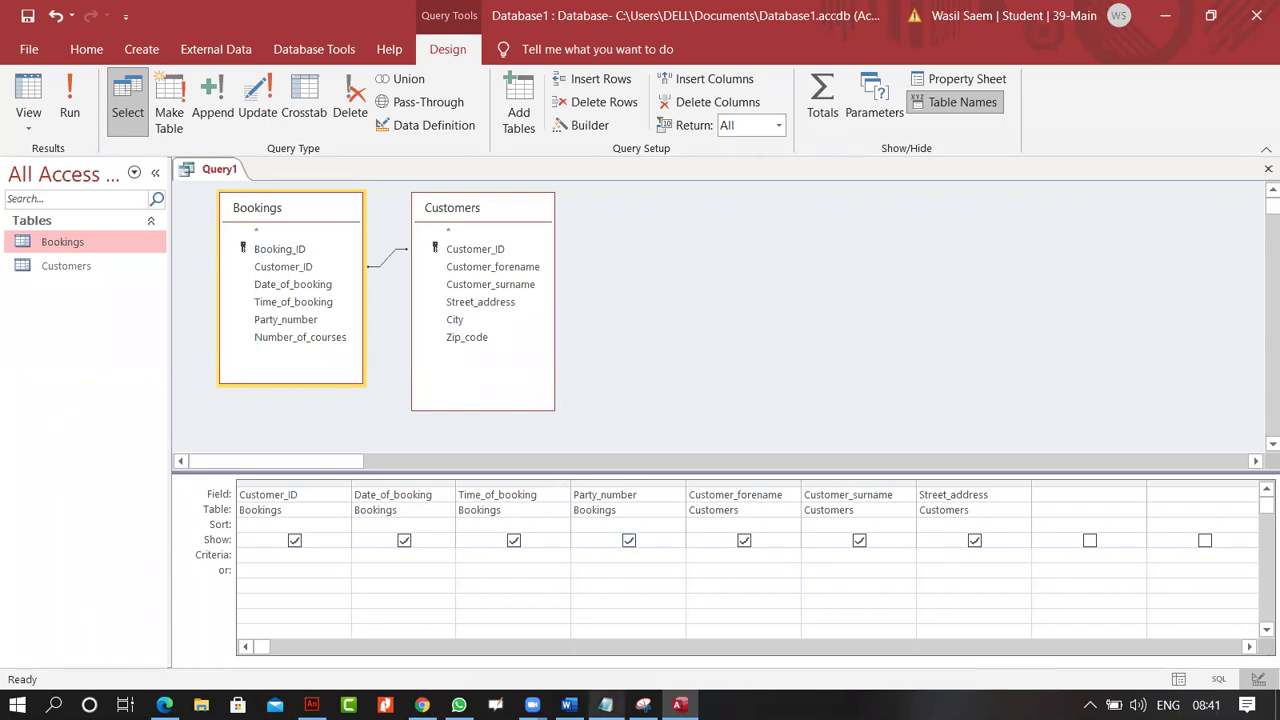
pyautogui.click(605, 705)
pyautogui.click(383, 425)
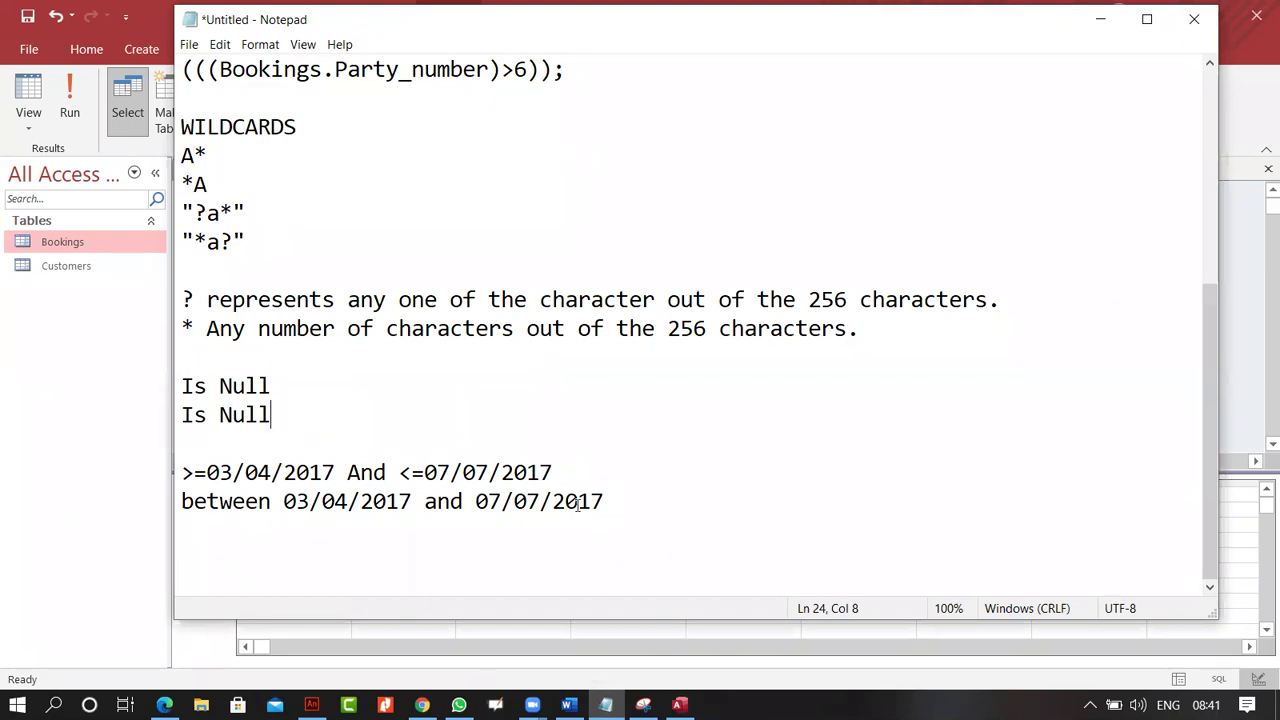
pyautogui.scroll(4, 634, 433)
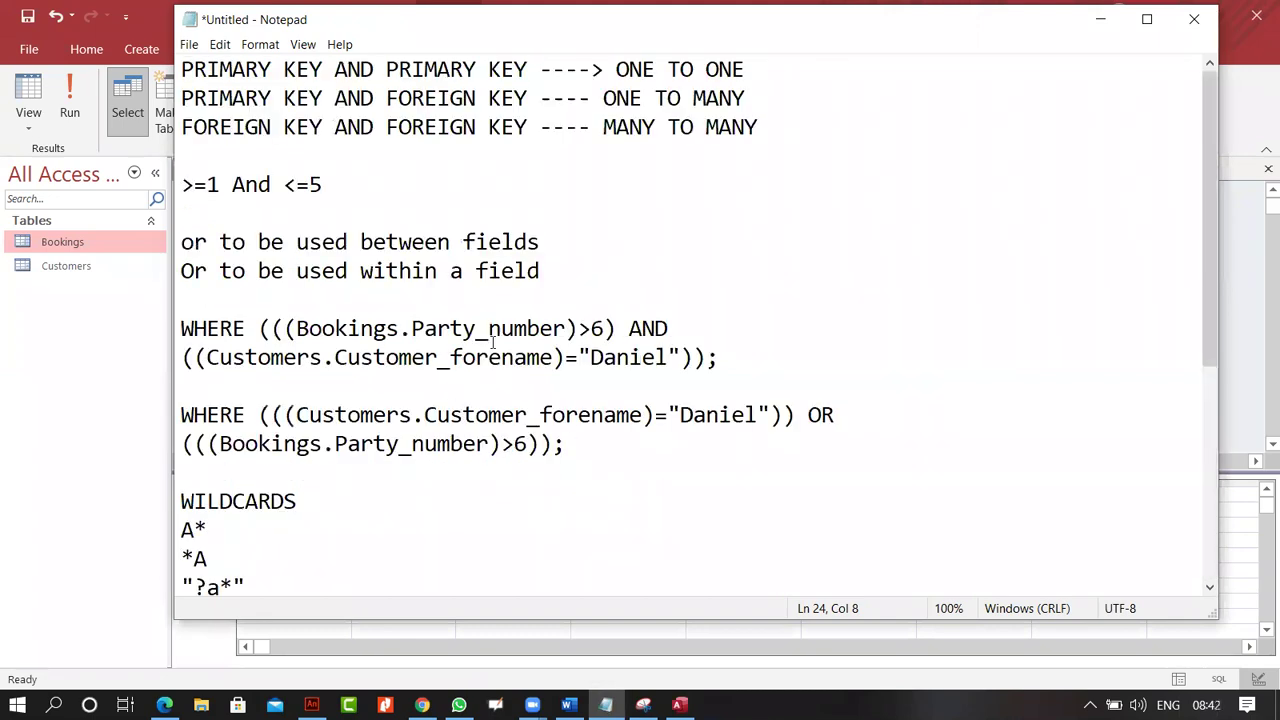
pyautogui.scroll(-4, 497, 500)
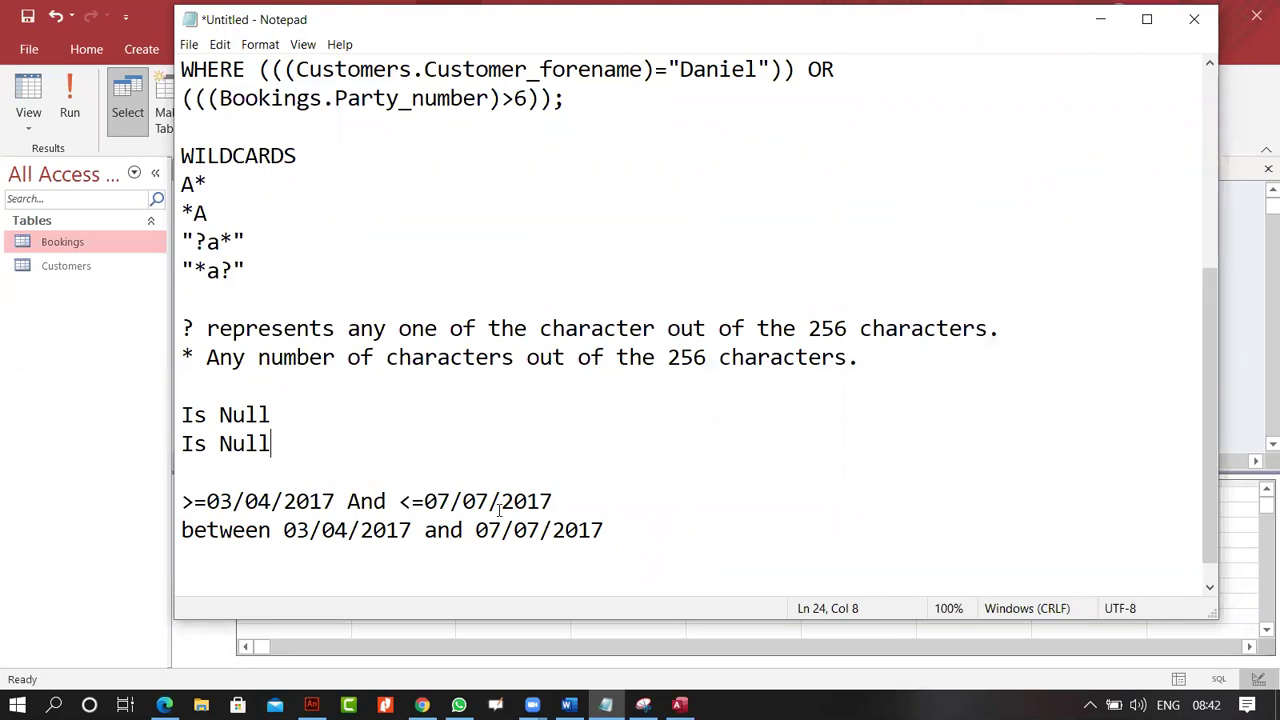
pyautogui.scroll(-1, 498, 510)
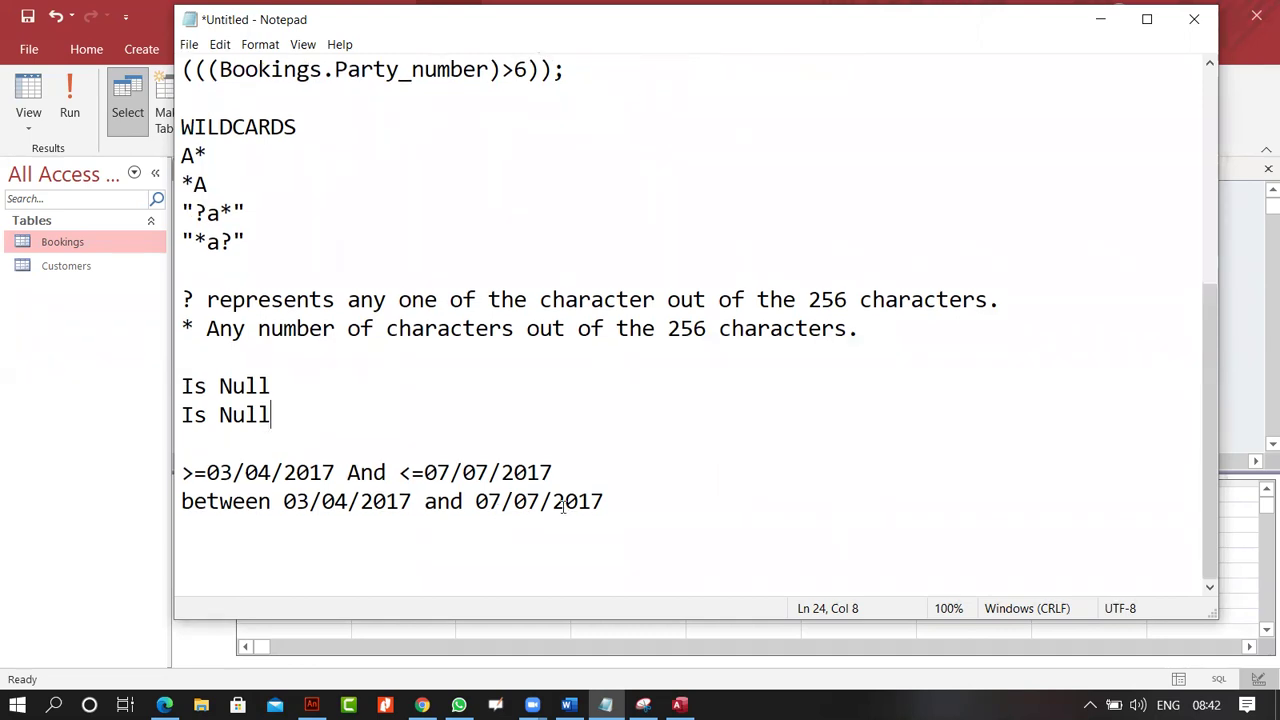
pyautogui.click(633, 507)
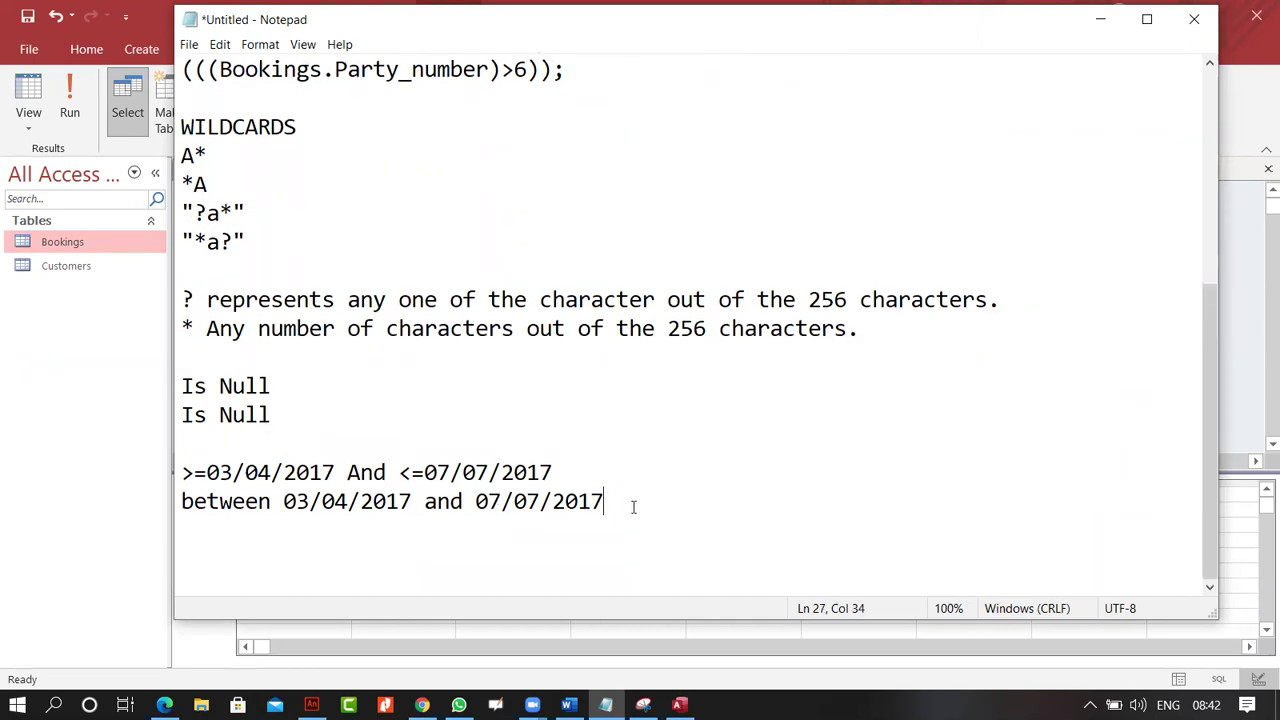